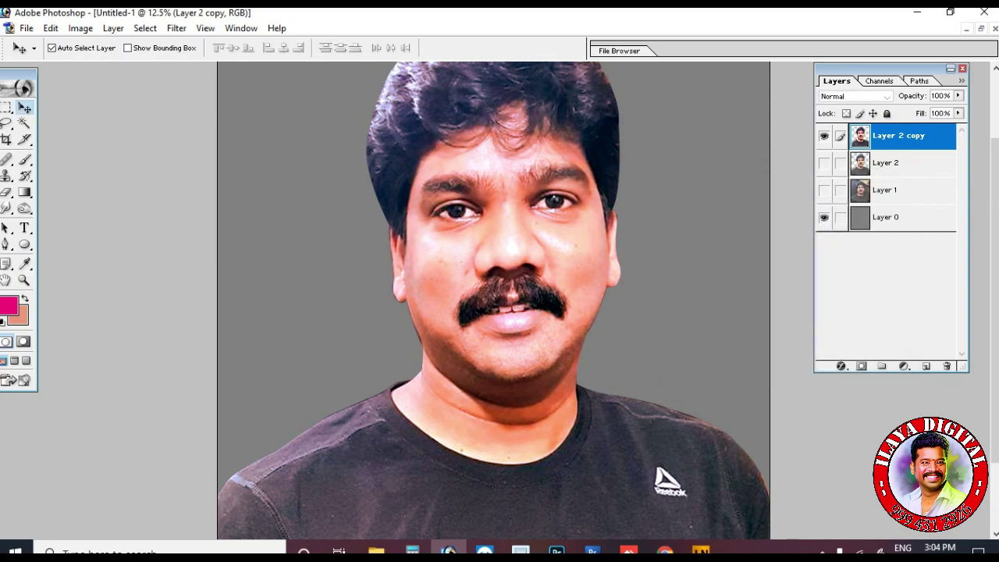
pyautogui.click(854, 96)
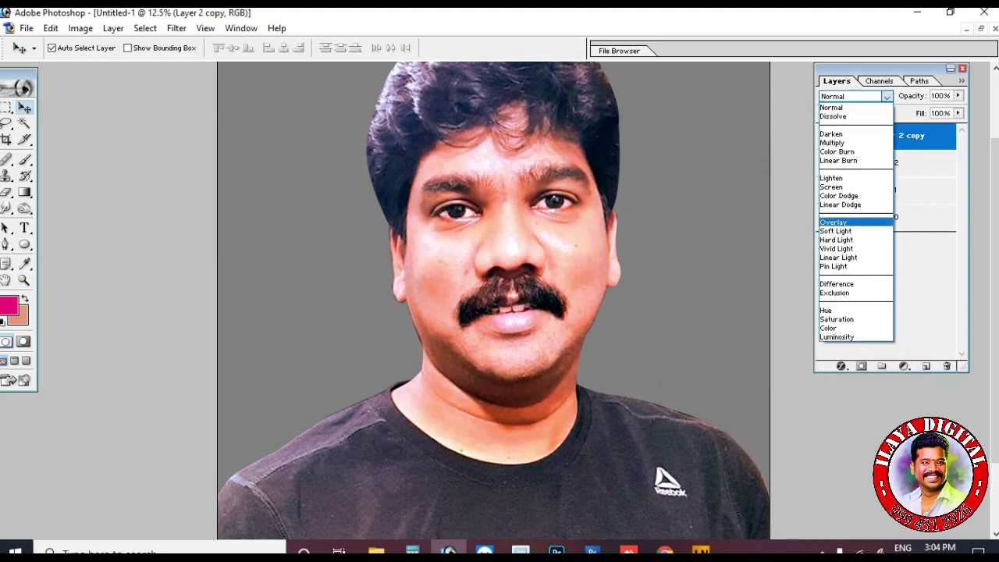
pyautogui.click(856, 327)
pyautogui.click(886, 97)
pyautogui.click(846, 107)
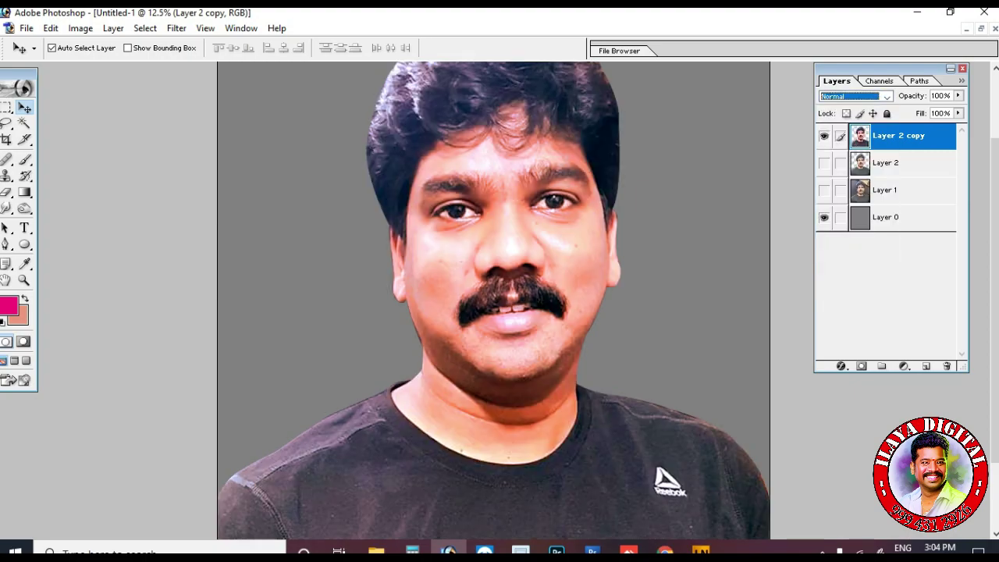
# - Add a new empty layer above Layer 2 copy and set its blend mode to Color
pyautogui.click(926, 366)
pyautogui.click(887, 97)
pyautogui.click(847, 328)
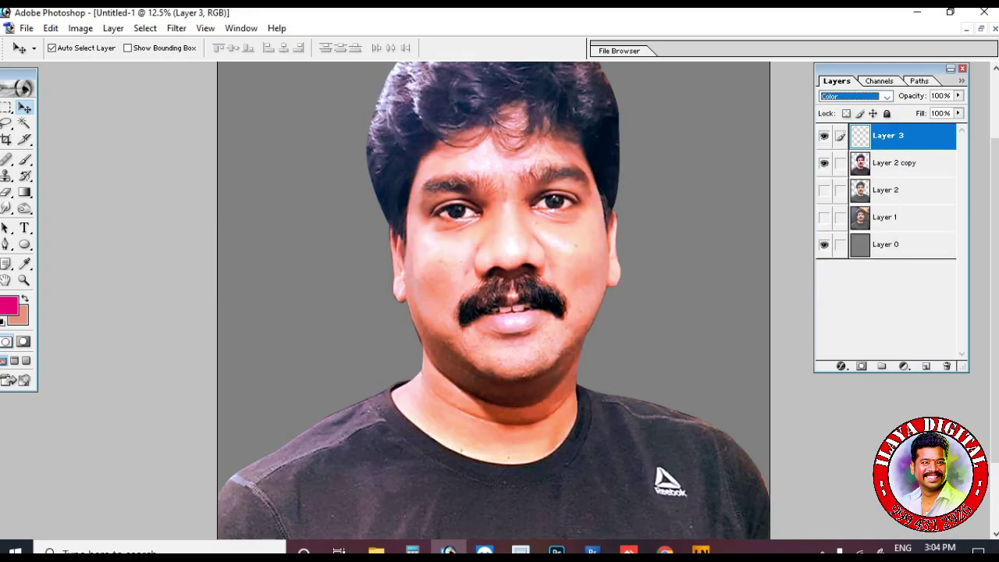
# - Choose a soft round brush for painting and load the Layer 2 copy cut-out as a selection
pyautogui.press('b')
pyautogui.rightClick(442, 193)
pyautogui.doubleClick(601, 291)
pyautogui.press('Tab')
pyautogui.press('Tab')
pyautogui.keyDown('ctrl'); pyautogui.click(860, 164); pyautogui.keyUp('ctrl')
pyautogui.press('Tab')
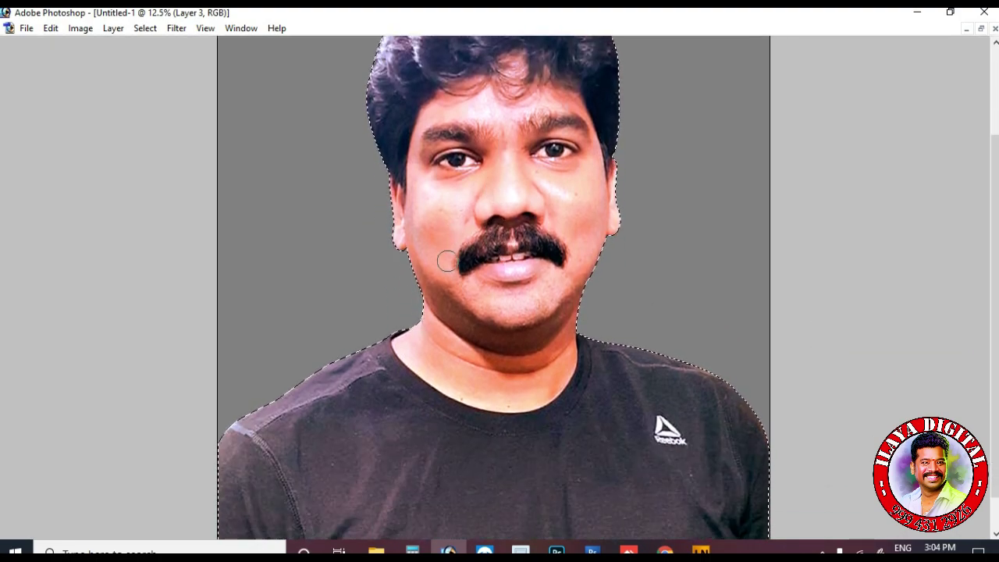
pyautogui.press('Tab')
pyautogui.press('Return')
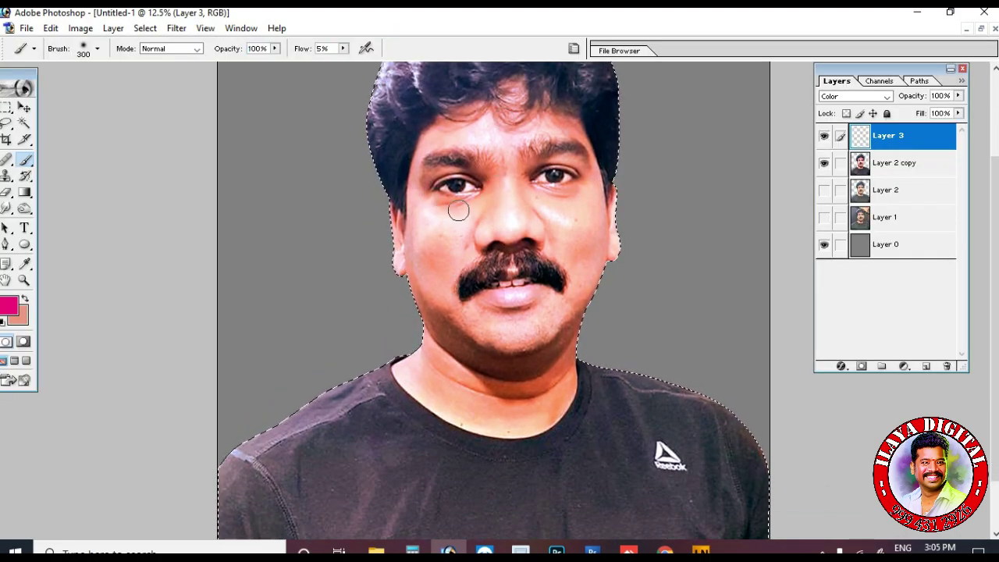
# - Enlarge the view of the face and display the layer list and the colour swatches
pyautogui.press('Tab')
pyautogui.hotkey('ctrl', '+')
pyautogui.hotkey('ctrl', '+')
pyautogui.press('F7')
pyautogui.click(241, 28)
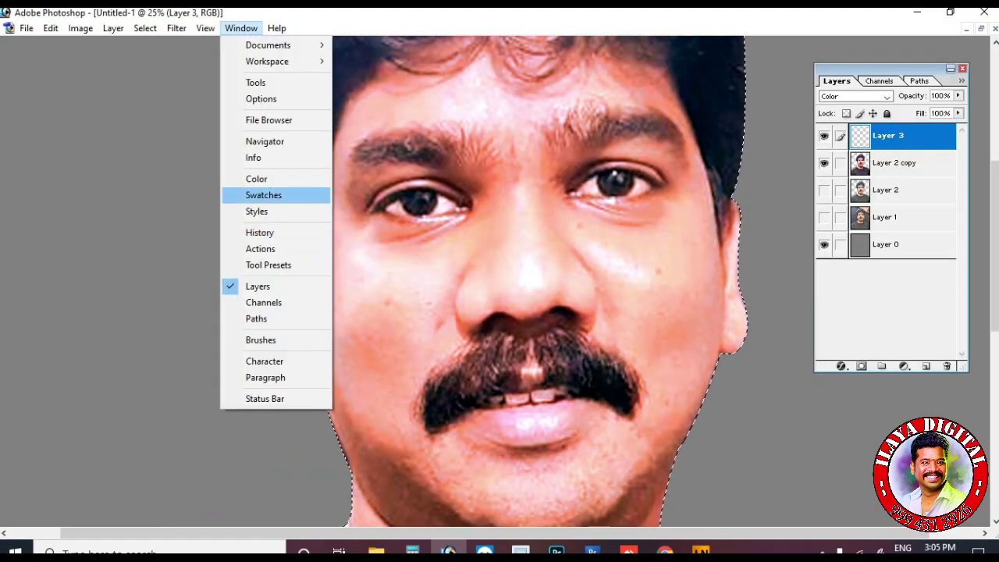
pyautogui.click(279, 194)
# - Brush a pink tint over both cheeks on Layer 3
pyautogui.hotkey('ctrl', '-')
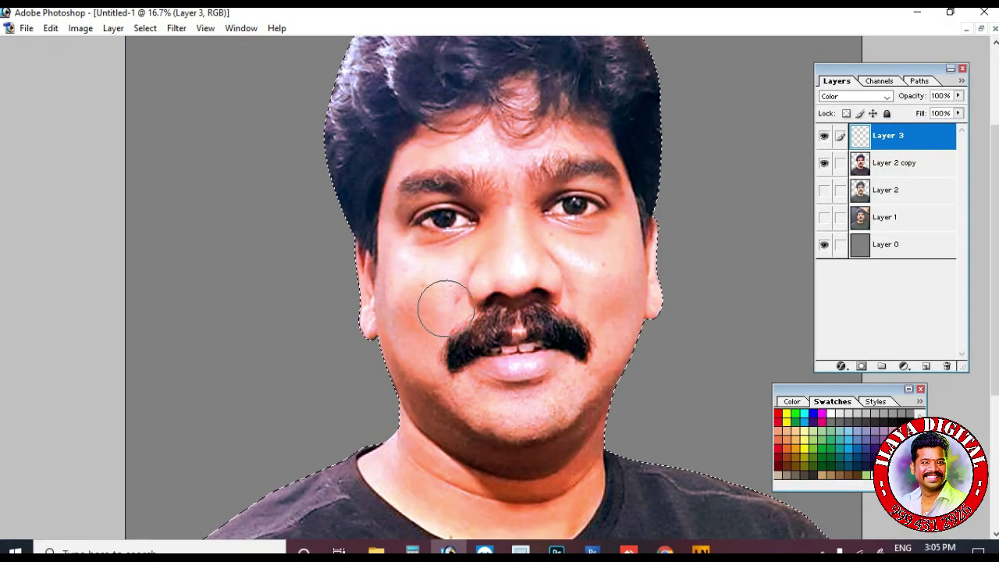
pyautogui.moveTo(608, 287); pyautogui.dragTo(537, 236)
pyautogui.hotkey('ctrl', '+')
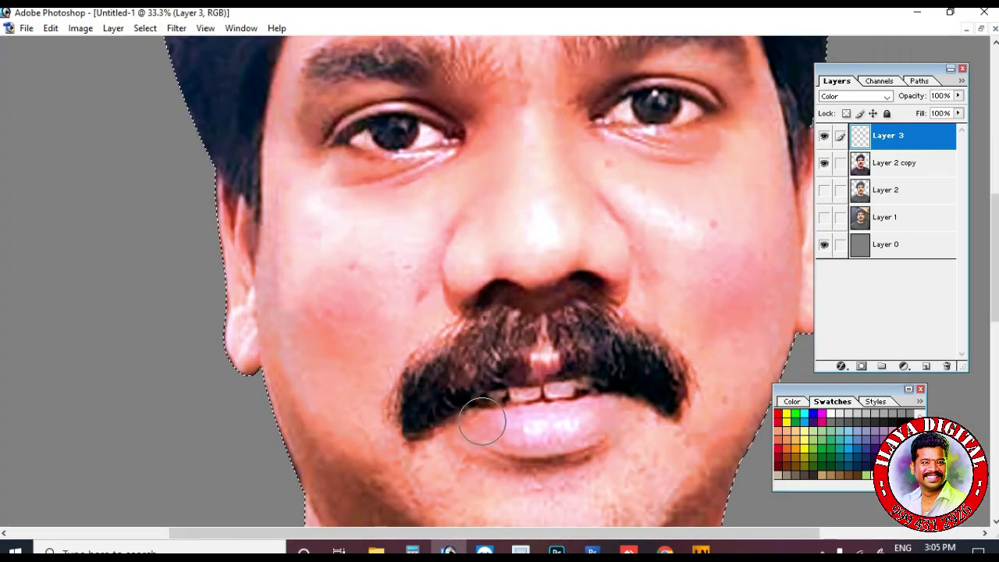
pyautogui.hotkey('ctrl', '-')
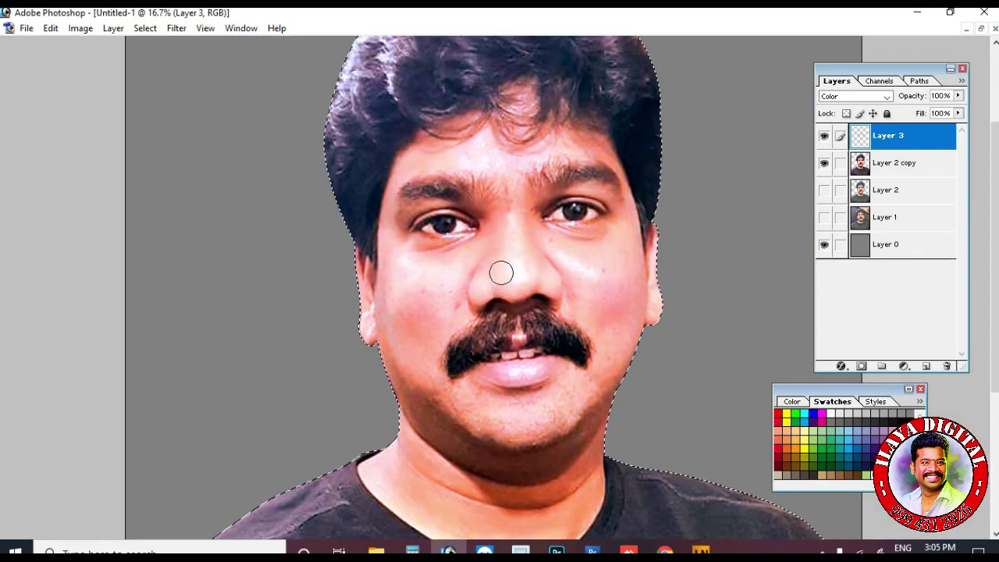
# - Brush a yellowish tint along the chin and jaw on Layer 3
pyautogui.press('Tab')
pyautogui.press('Tab')
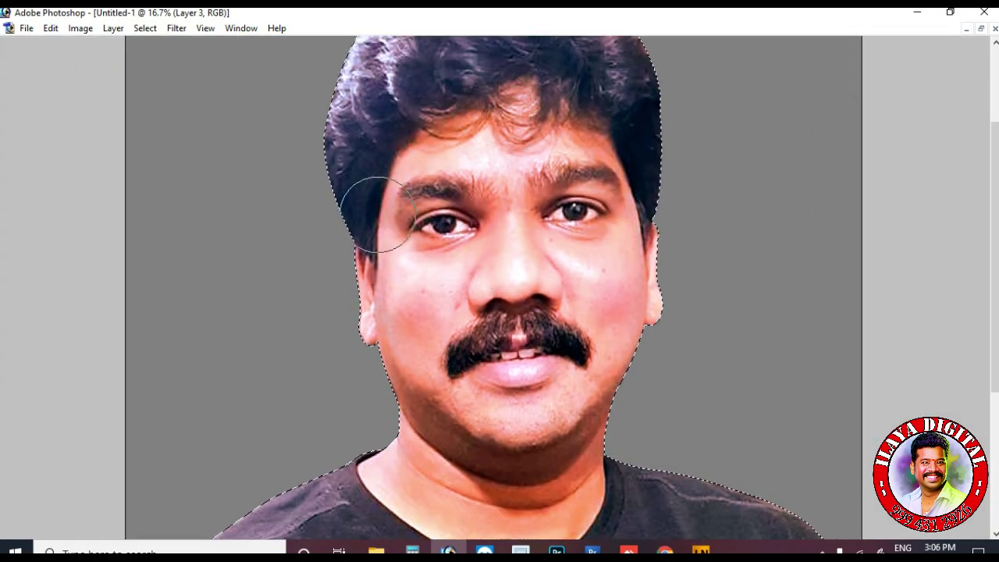
pyautogui.press('F7')
pyautogui.press('F6')
pyautogui.moveTo(597, 477)
pyautogui.mouseDown()
pyautogui.moveTo(385, 374)
pyautogui.moveTo(347, 298)
pyautogui.moveTo(418, 377)
pyautogui.moveTo(656, 361)
pyautogui.moveTo(512, 450)
pyautogui.mouseUp()
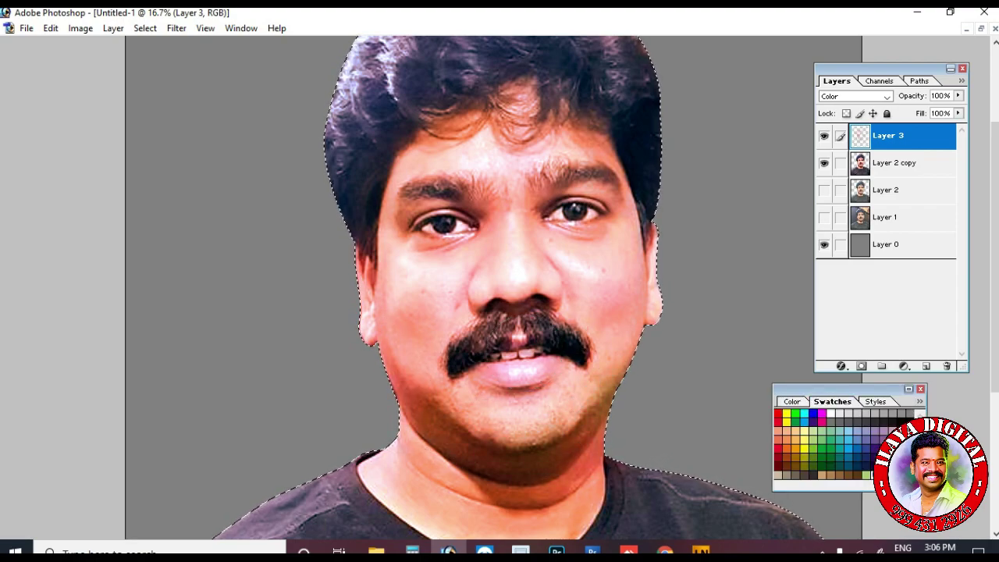
# - Tint the hair on Layer 3 with cyan on the left, purple on the right and yellow in the middle
pyautogui.scroll(3, 550, 351)
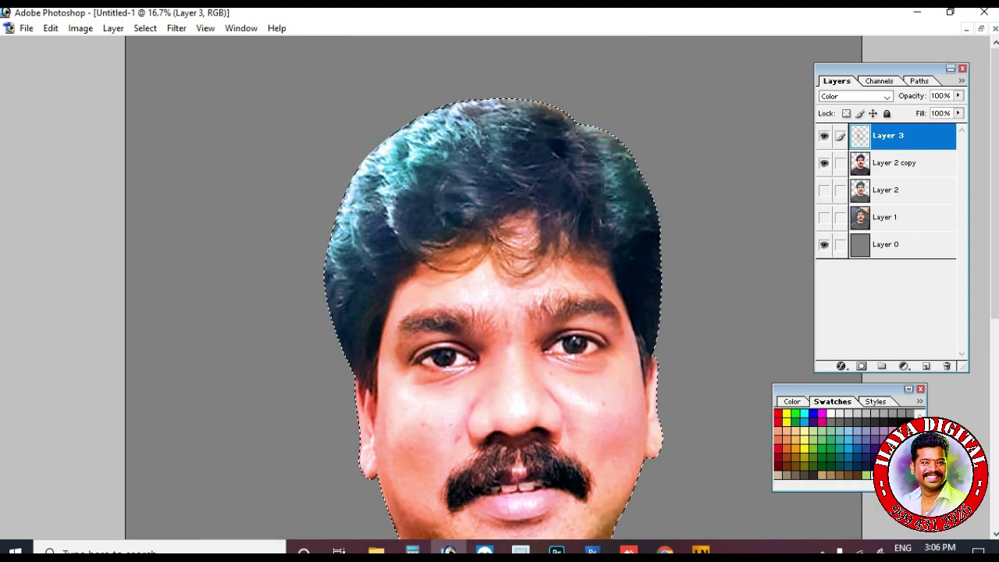
pyautogui.moveTo(585, 137); pyautogui.dragTo(651, 211)
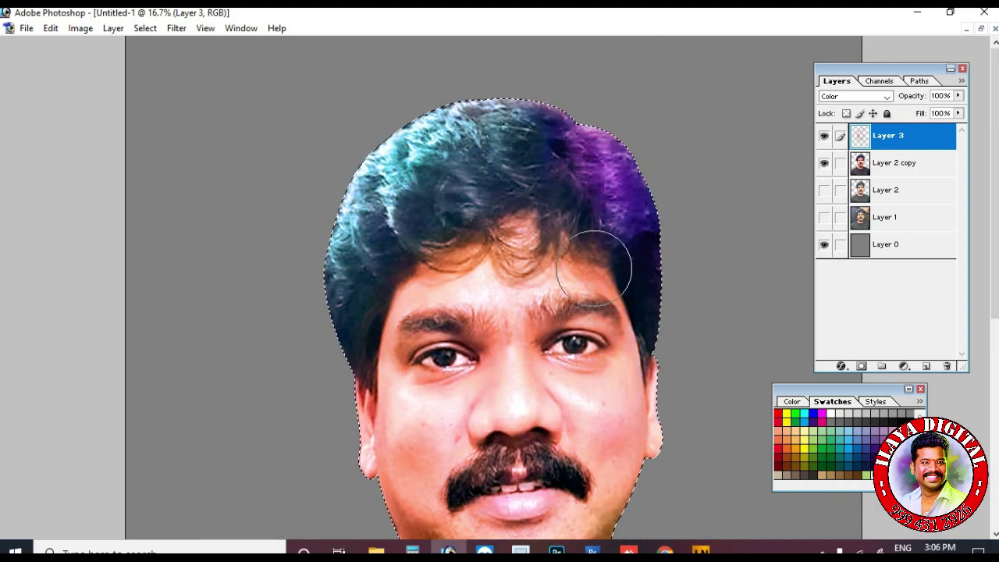
pyautogui.click(787, 414)
pyautogui.moveTo(480, 159)
pyautogui.mouseDown()
pyautogui.moveTo(507, 148)
pyautogui.moveTo(509, 162)
pyautogui.mouseUp()
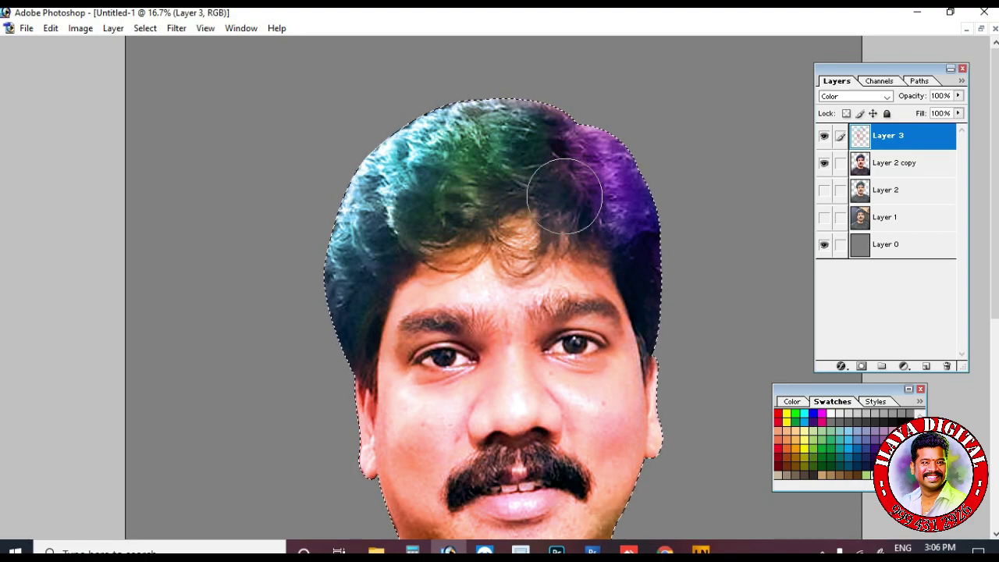
# - Remove the selection and merge the linked Layer 2 copy with Layer 3
pyautogui.hotkey('ctrl', '-')
pyautogui.hotkey('ctrl', '-')
pyautogui.press('v')
pyautogui.press('Tab')
pyautogui.press('Tab')
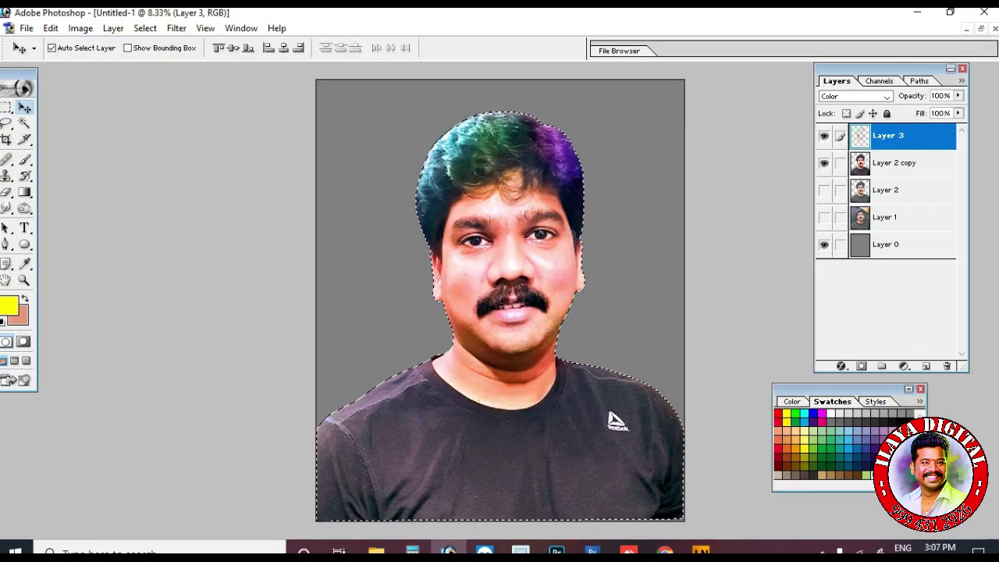
pyautogui.press('F6')
pyautogui.hotkey('ctrl', 'd')
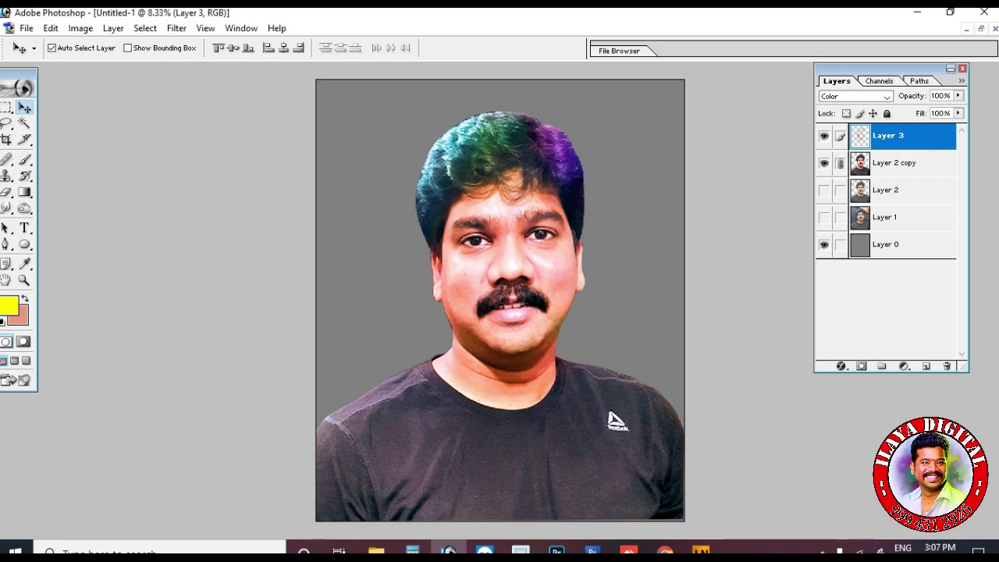
pyautogui.hotkey('ctrl', 'e')
# - Sharpen the merged portrait with Unsharp Mask at 60% amount and threshold 0, slightly raising the radius and comparing the preview
pyautogui.click(176, 28)
pyautogui.moveTo(227, 229)
pyautogui.click(414, 282)
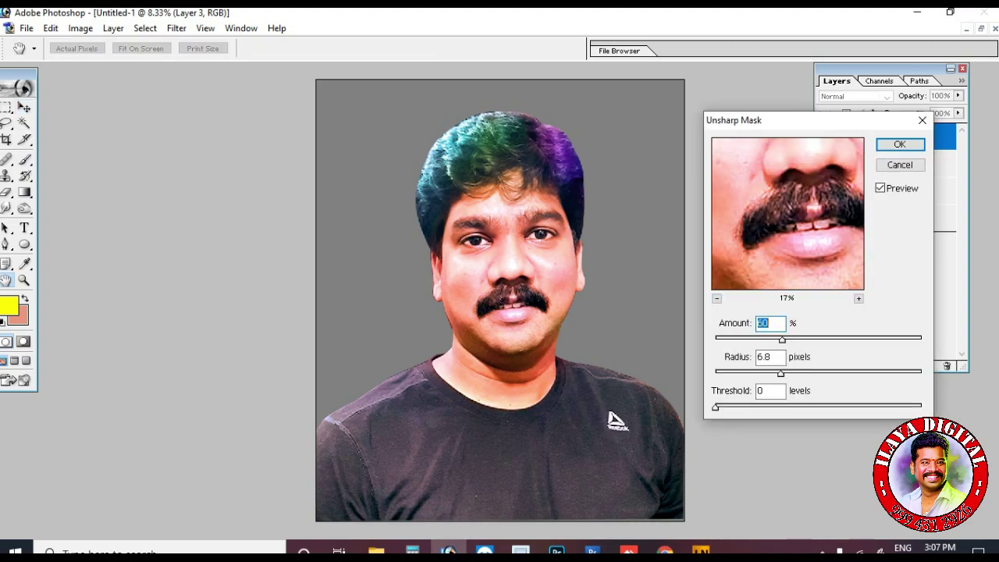
pyautogui.hotkey('ctrl', '+')
pyautogui.hotkey('ctrl', '+')
pyautogui.hotkey('ctrl', '+')
pyautogui.hotkey('ctrl', '+')
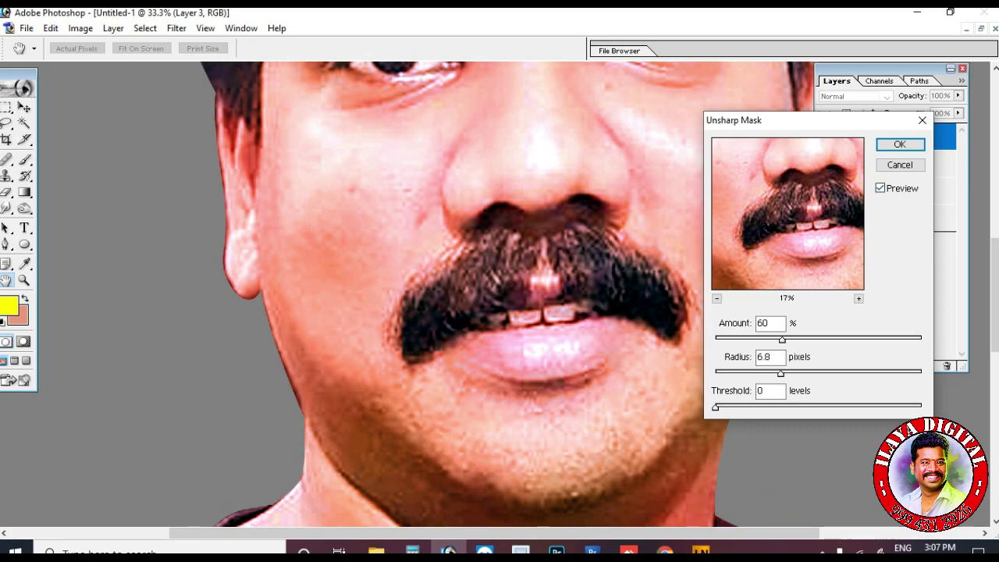
pyautogui.moveTo(787, 373); pyautogui.dragTo(789, 374)
pyautogui.click(880, 188)
pyautogui.click(880, 188)
pyautogui.click(899, 145)
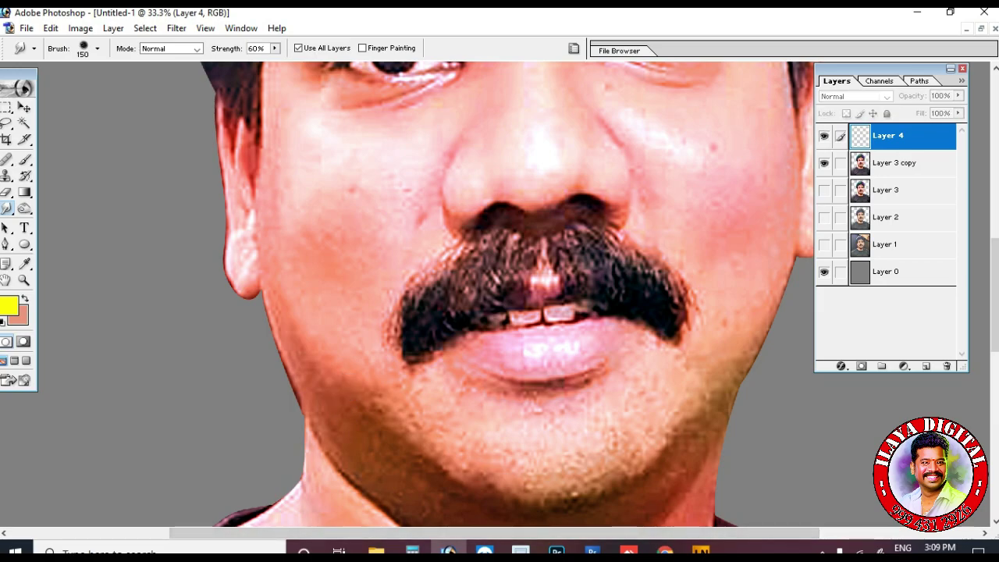
# - Smudge the skin on the left side and lower edge of the nose smooth on Layer 4 at 60% strength
pyautogui.press('Tab')
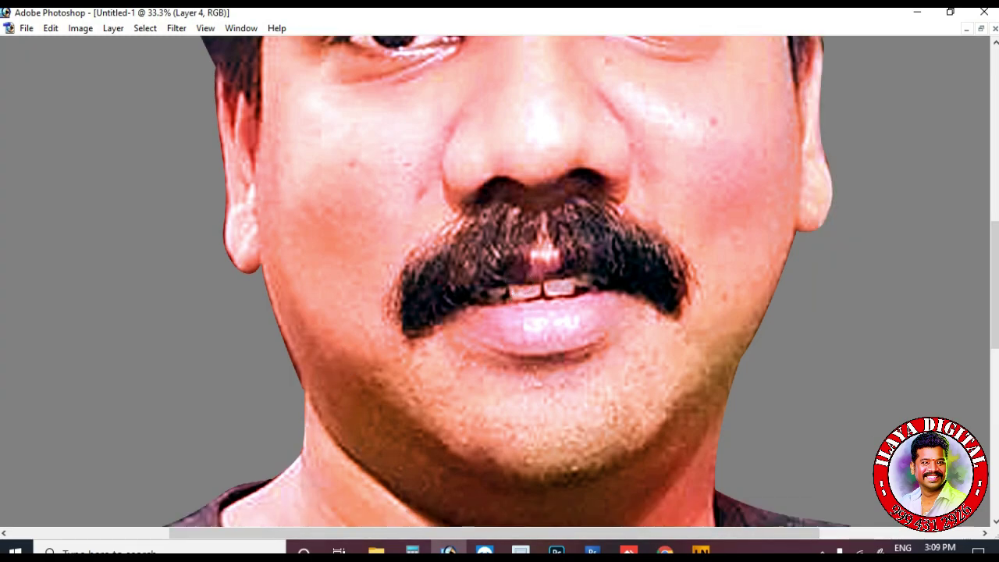
pyautogui.hotkey('ctrl', '+')
pyautogui.hotkey('ctrl', '+')
pyautogui.scroll(10, 519, 303)
pyautogui.hotkey('ctrl', '-')
pyautogui.hotkey('ctrl', '-')
pyautogui.hotkey('ctrl', '+')
pyautogui.scroll(-3, 512, 330)
pyautogui.hotkey('ctrl', '+')
pyautogui.hotkey('ctrl', '+')
pyautogui.scroll(-2, 447, 332)
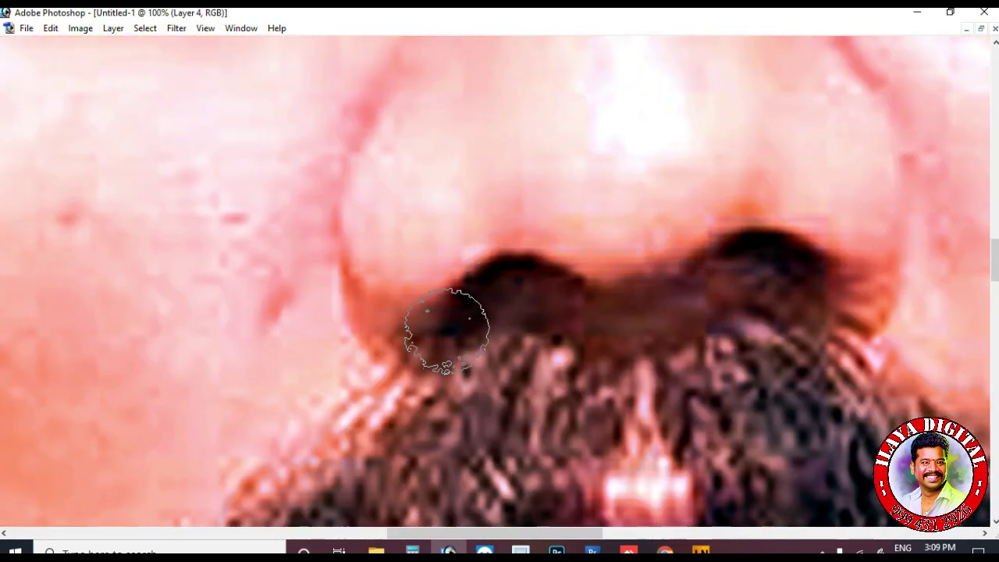
pyautogui.scroll(-3, 446, 329)
pyautogui.scroll(3, 508, 335)
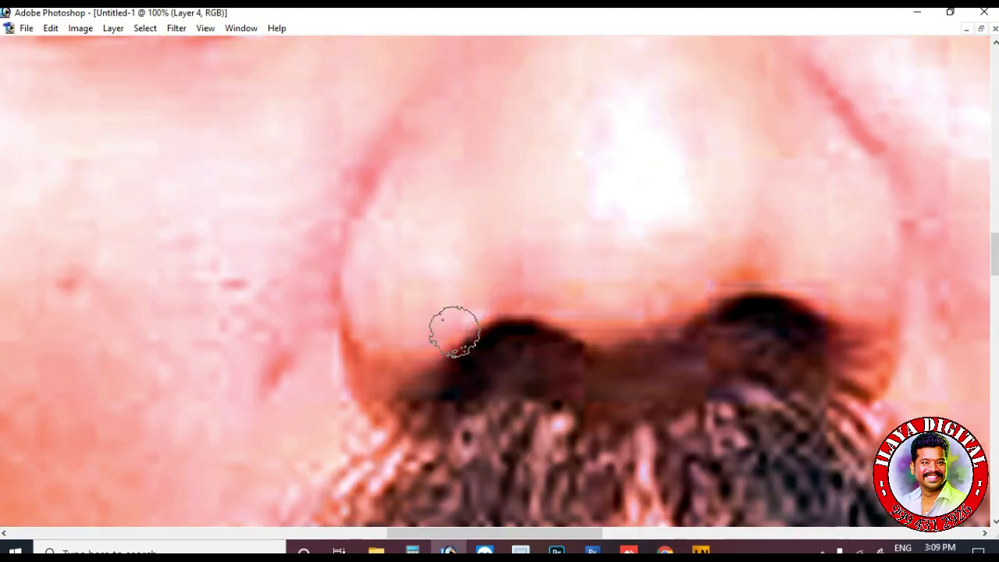
pyautogui.moveTo(387, 325)
pyautogui.mouseDown()
pyautogui.moveTo(445, 296)
pyautogui.moveTo(421, 181)
pyautogui.mouseUp()
pyautogui.scroll(2, 414, 203)
pyautogui.scroll(-2, 390, 273)
pyautogui.press('[')
pyautogui.press('[')
pyautogui.moveTo(368, 332); pyautogui.dragTo(359, 309)
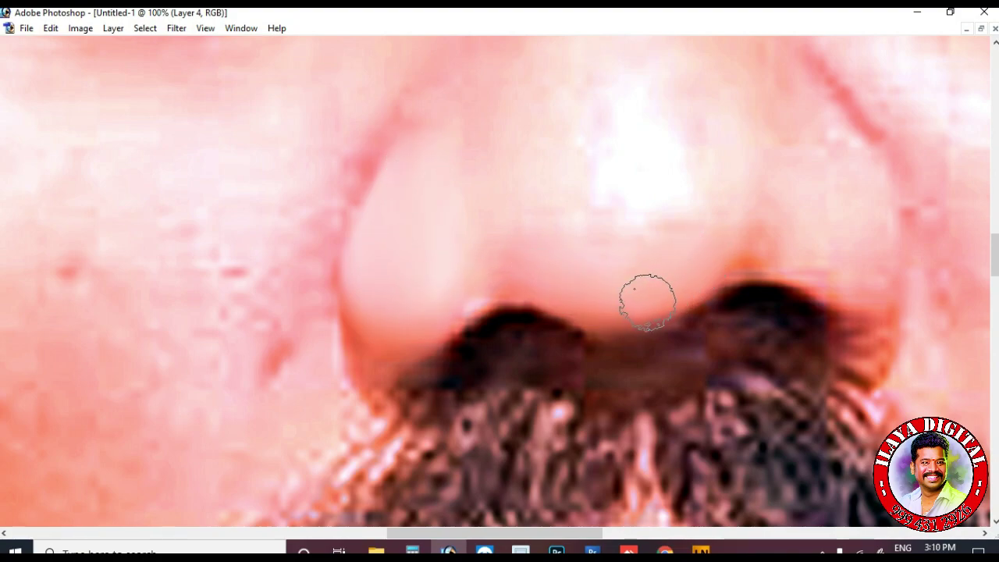
# - Smudge the nose tip, its highlight and the transition to the left nostril wing into smooth tones
pyautogui.scroll(3, 660, 294)
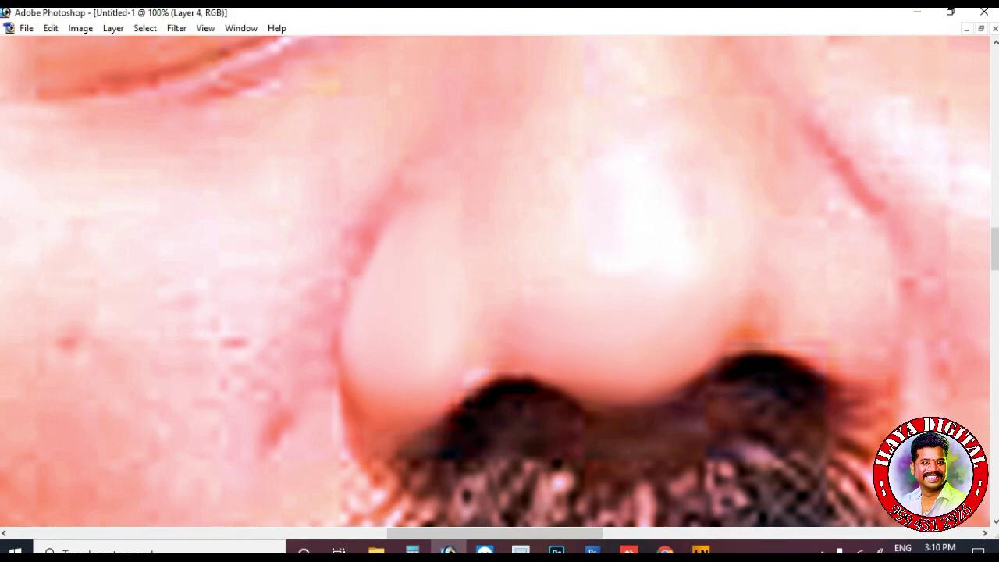
pyautogui.scroll(2, 838, 377)
pyautogui.scroll(-4, 663, 312)
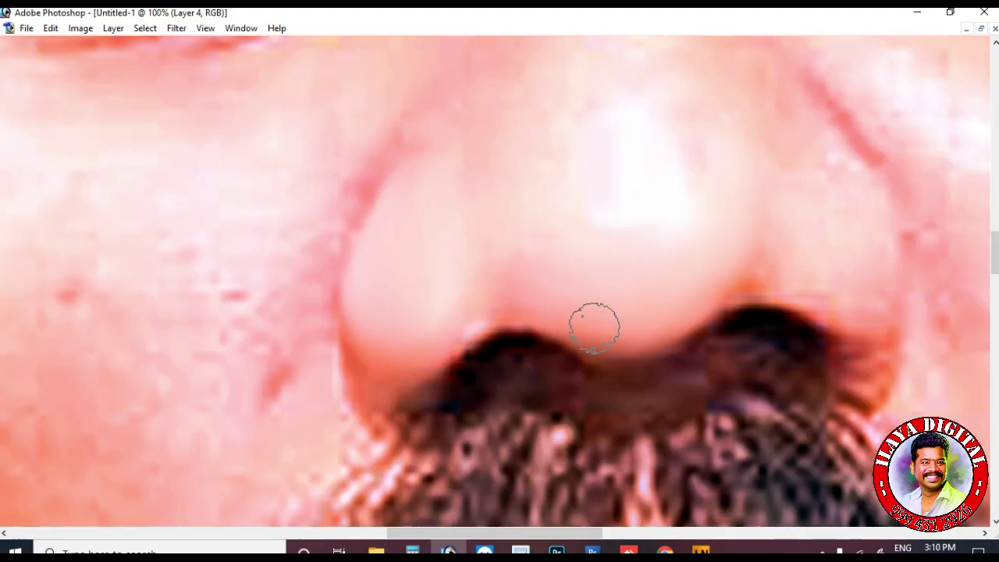
pyautogui.press('[')
pyautogui.press('[')
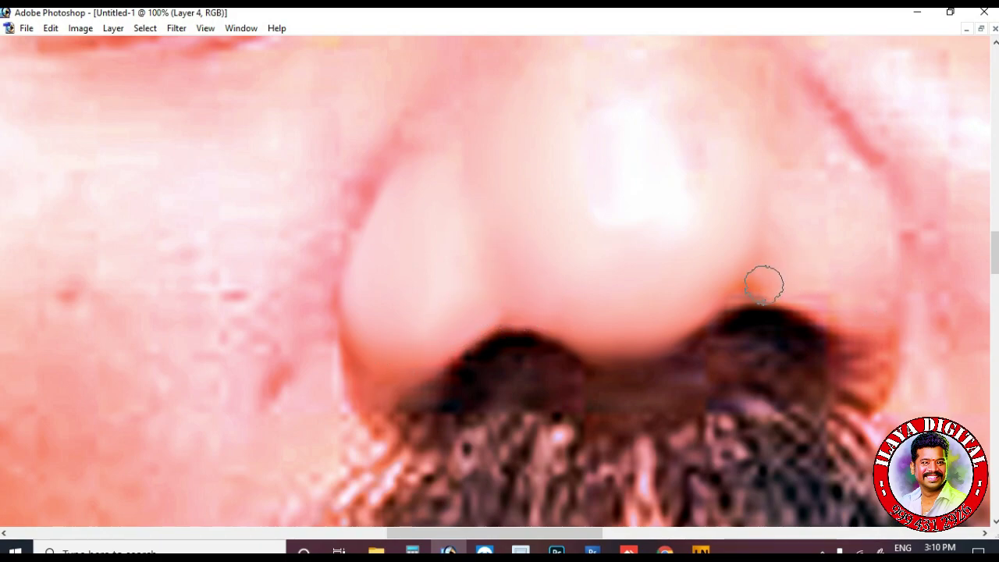
# - Smooth the right nostril wing and the skin above the right nostril, adapting the smudge brush size
pyautogui.scroll(-3, 814, 301)
pyautogui.press(']')
pyautogui.moveTo(840, 249); pyautogui.dragTo(872, 284)
pyautogui.scroll(3, 872, 273)
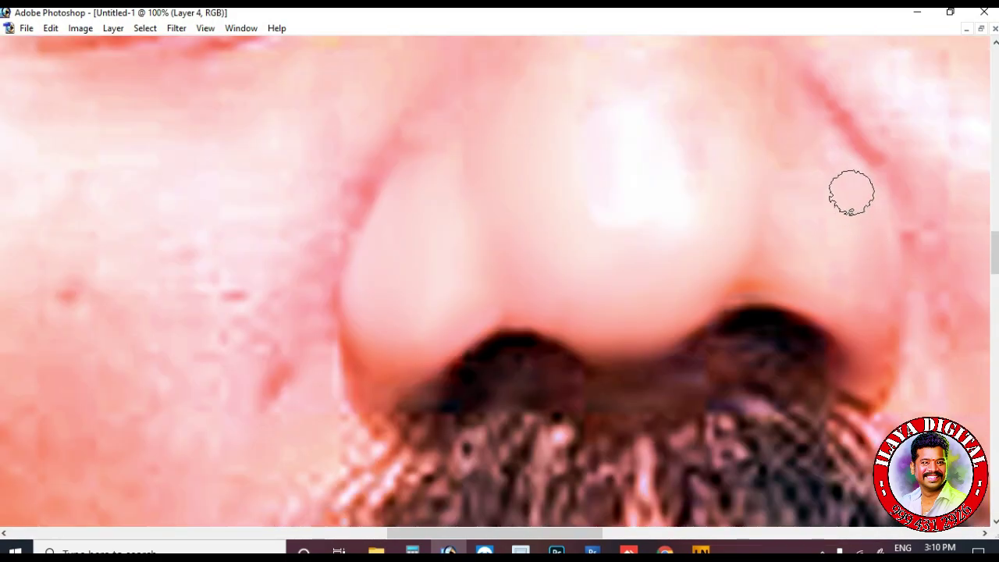
pyautogui.press(']')
pyautogui.press(']')
pyautogui.press(']')
pyautogui.press(']')
pyautogui.press(']')
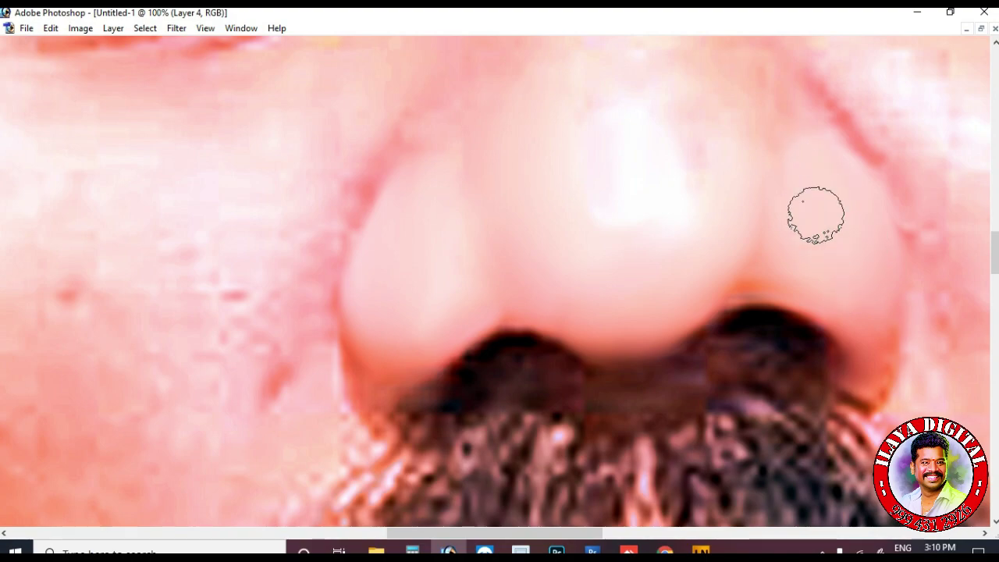
pyautogui.press('[')
pyautogui.press('[')
pyautogui.press('[')
pyautogui.press('[')
pyautogui.press('[')
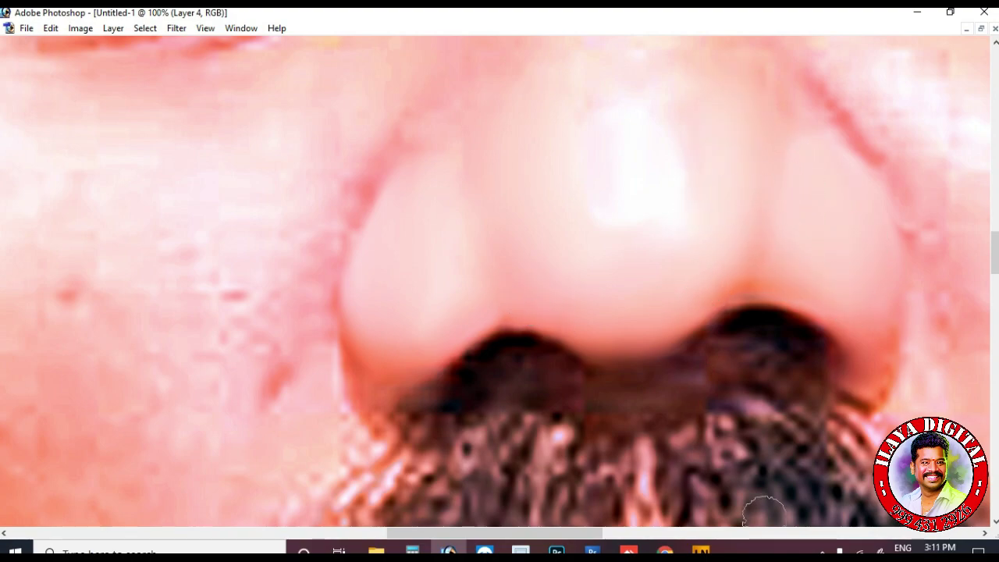
# - Smudge the bridge of the nose smooth up to the area between the eyes
pyautogui.scroll(-2, 655, 312)
pyautogui.scroll(4, 648, 280)
pyautogui.scroll(1, 632, 191)
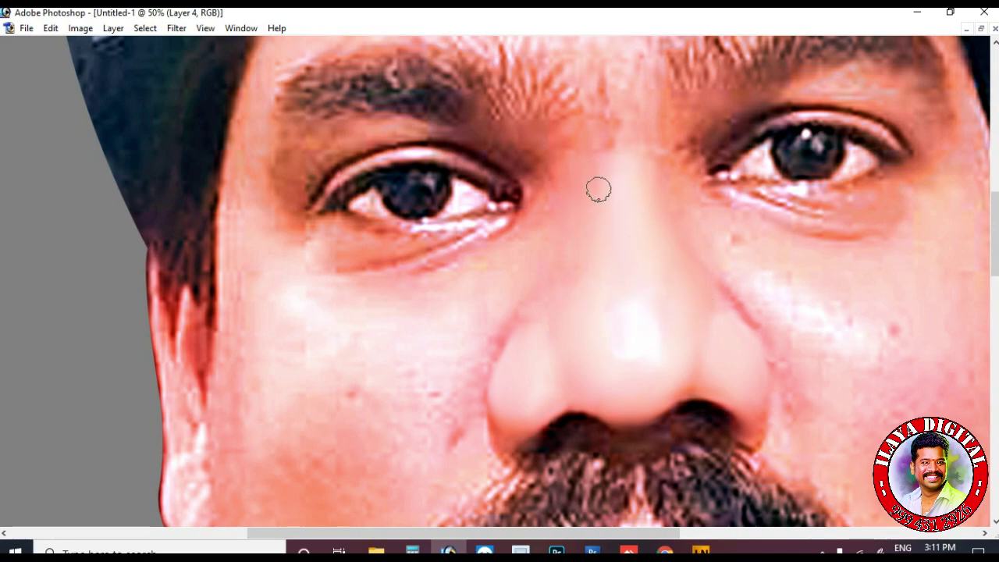
pyautogui.scroll(-2, 590, 281)
pyautogui.scroll(-3, 773, 294)
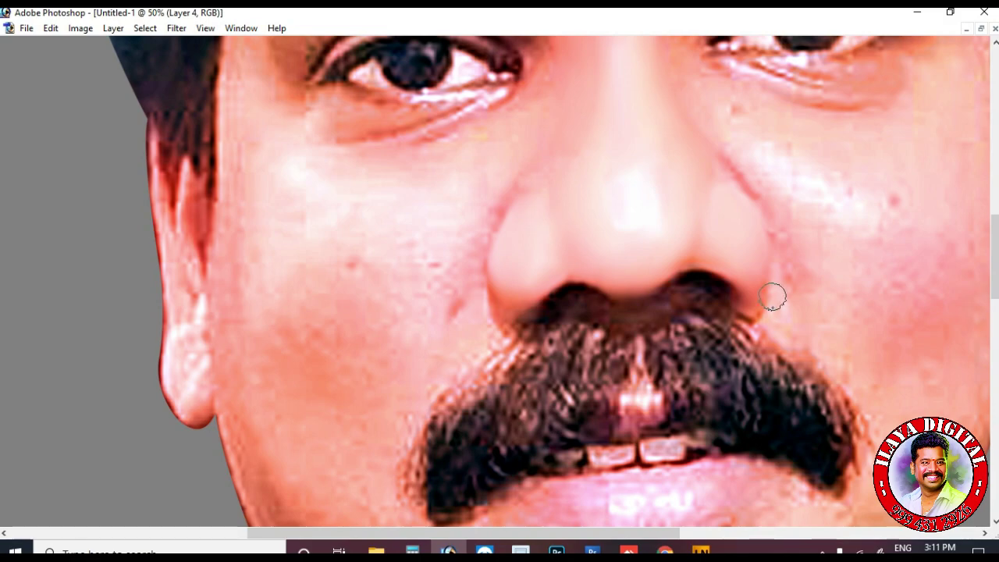
# - Smooth the cheek beneath the eye on the right side of the face with a larger smudge brush
pyautogui.scroll(4, 748, 240)
pyautogui.scroll(3, 852, 330)
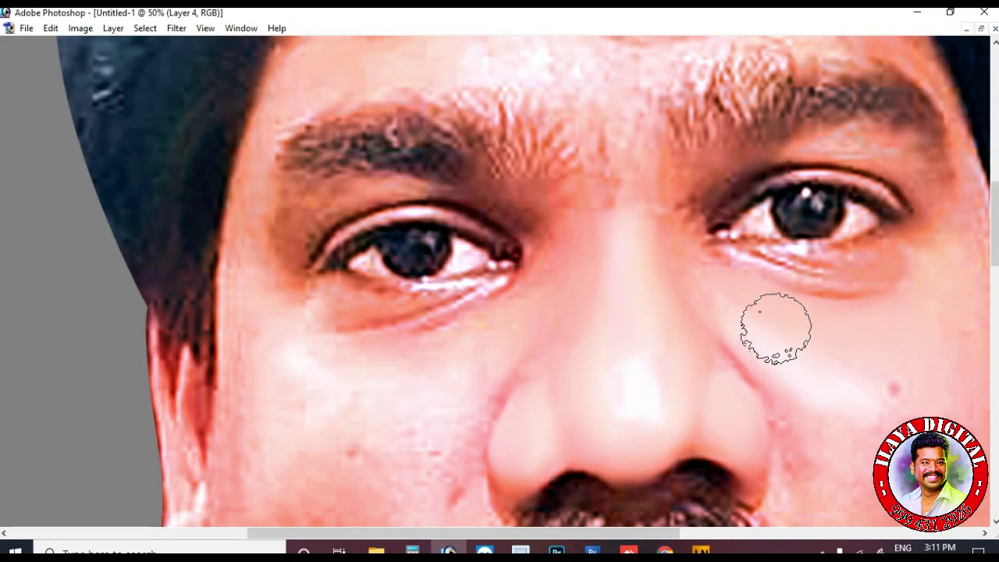
pyautogui.scroll(-2, 775, 329)
pyautogui.scroll(-3, 898, 334)
pyautogui.press('[')
pyautogui.press('[')
pyautogui.scroll(4, 858, 276)
# - Smudge the skin beneath the inner corner of the eye on the right side of the face with a smaller brush
pyautogui.press('[')
pyautogui.press('[')
pyautogui.press('[')
pyautogui.press('[')
pyautogui.press('[')
pyautogui.press('[')
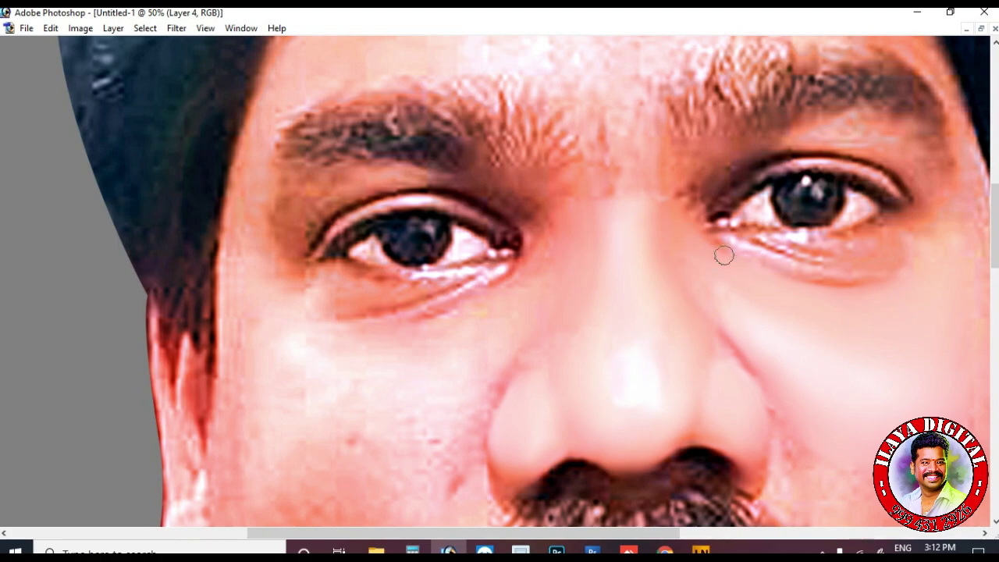
# - Smudge the cheek on the left side of the face smooth from beside the nose outwards, adapting the brush size
pyautogui.scroll(-2, 671, 212)
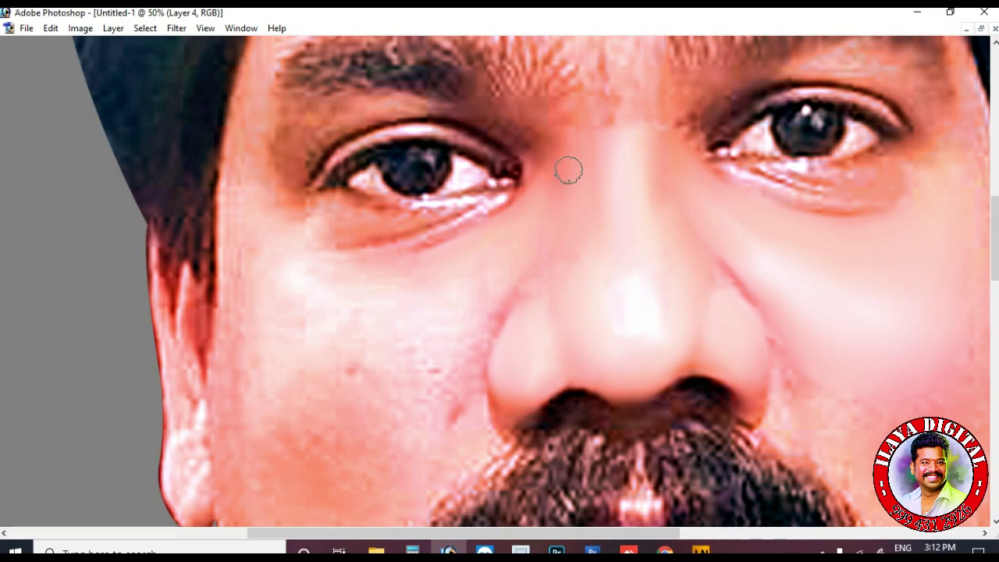
pyautogui.scroll(-1, 572, 255)
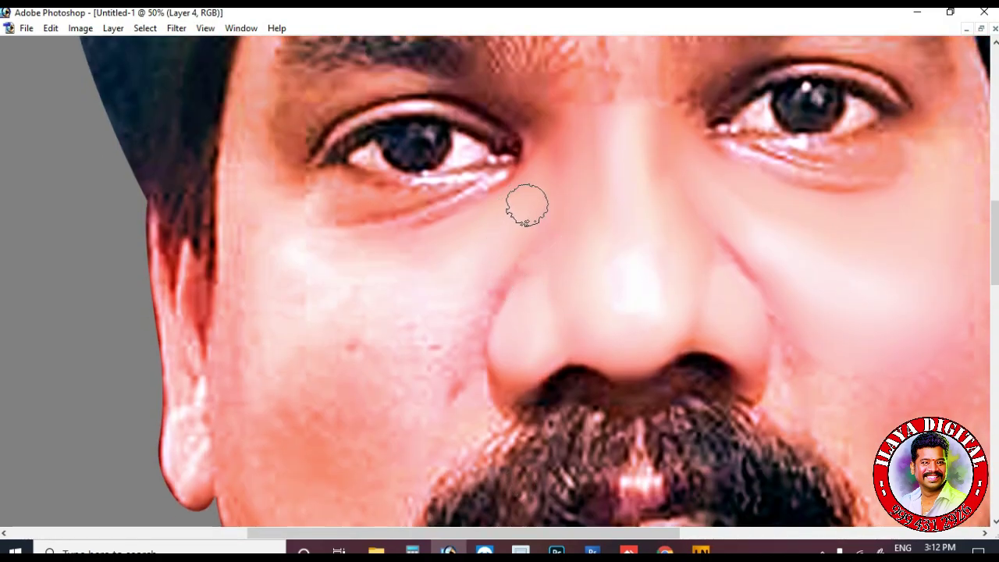
pyautogui.scroll(-3, 441, 248)
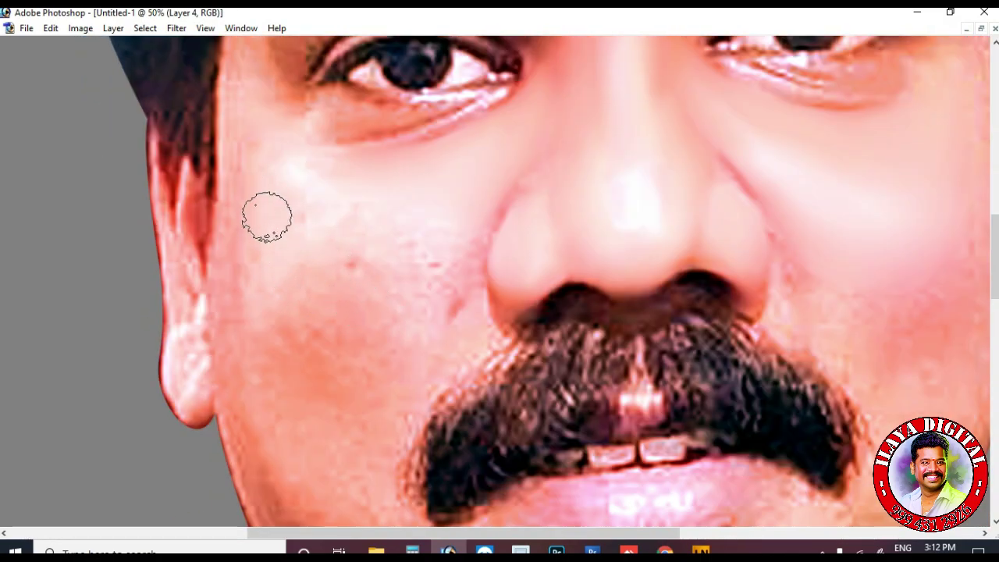
pyautogui.press('[')
pyautogui.moveTo(308, 356)
pyautogui.mouseDown()
pyautogui.moveTo(273, 325)
pyautogui.moveTo(350, 375)
pyautogui.mouseUp()
pyautogui.press('[')
pyautogui.moveTo(423, 239); pyautogui.dragTo(421, 298)
pyautogui.press(']')
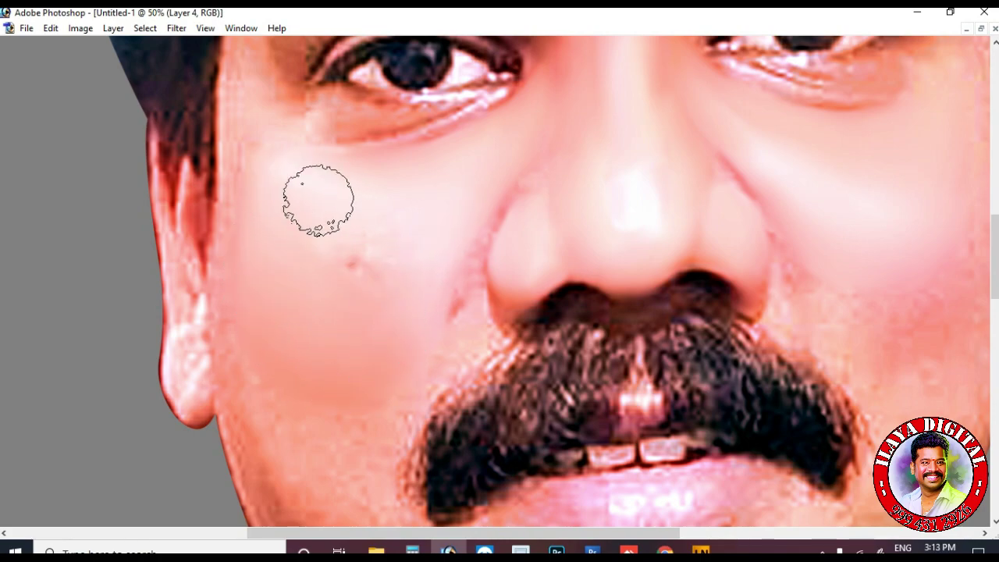
# - Smooth the outer and lower cheek on the left side, from beside the ear down to the mustache corner
pyautogui.scroll(6, 273, 235)
pyautogui.scroll(-7, 225, 373)
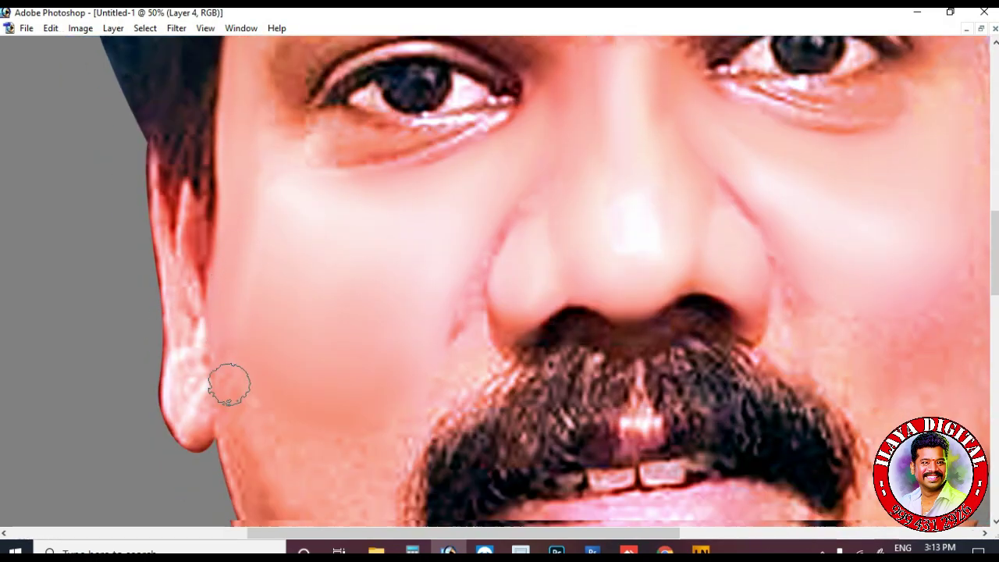
pyautogui.scroll(-3, 228, 293)
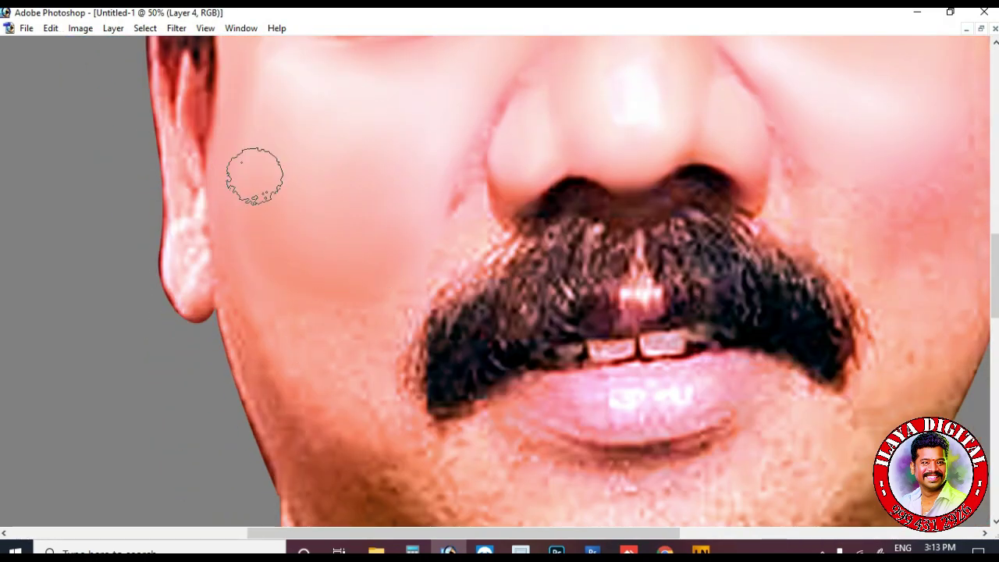
pyautogui.moveTo(381, 433)
pyautogui.mouseDown()
pyautogui.moveTo(380, 386)
pyautogui.moveTo(394, 379)
pyautogui.moveTo(400, 398)
pyautogui.moveTo(351, 326)
pyautogui.mouseUp()
pyautogui.scroll(5, 493, 299)
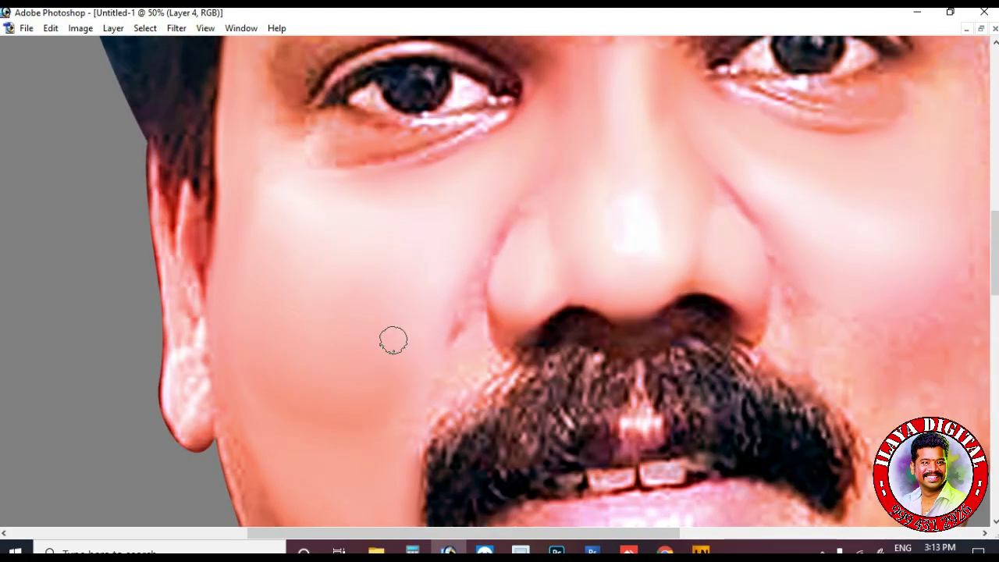
pyautogui.scroll(-3, 411, 332)
pyautogui.scroll(3, 659, 304)
pyautogui.scroll(-8, 517, 339)
pyautogui.scroll(8, 452, 328)
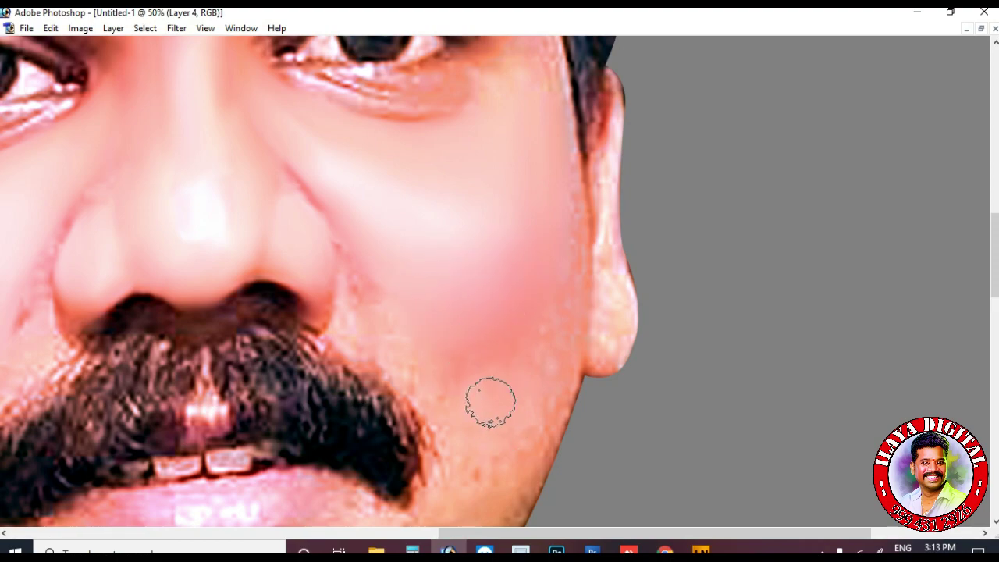
# - Smudge the lower cheek and jawline on the right side of the face smooth down to the mustache corner
pyautogui.scroll(-3, 488, 394)
pyautogui.scroll(-6, 514, 207)
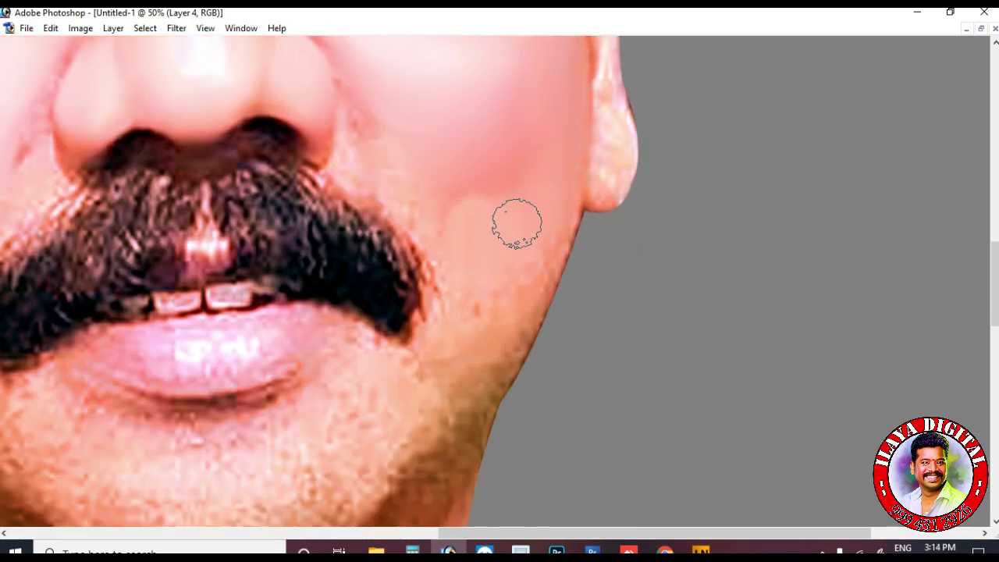
pyautogui.scroll(-3, 506, 234)
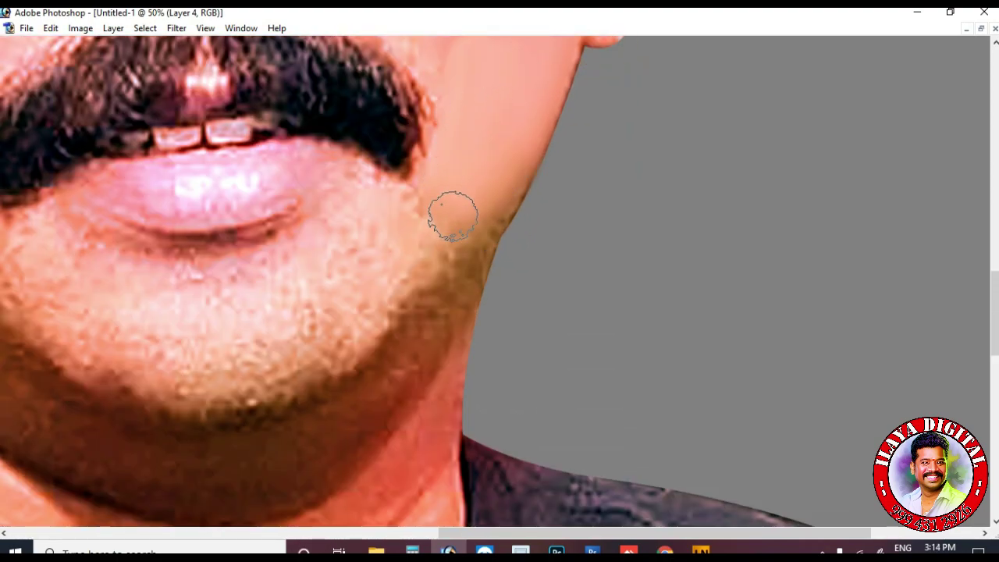
pyautogui.scroll(3, 452, 187)
pyautogui.scroll(3, 483, 149)
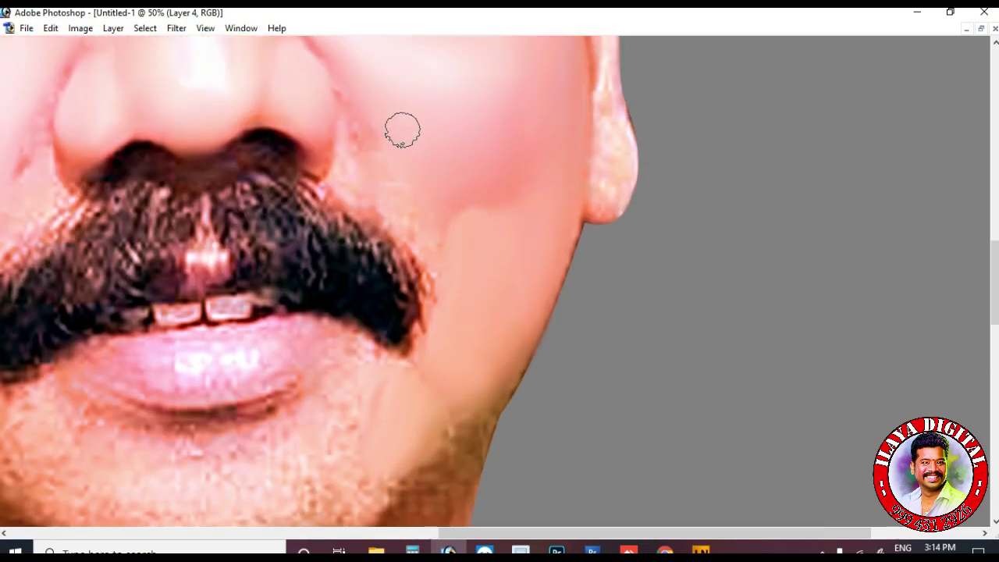
pyautogui.scroll(3, 494, 238)
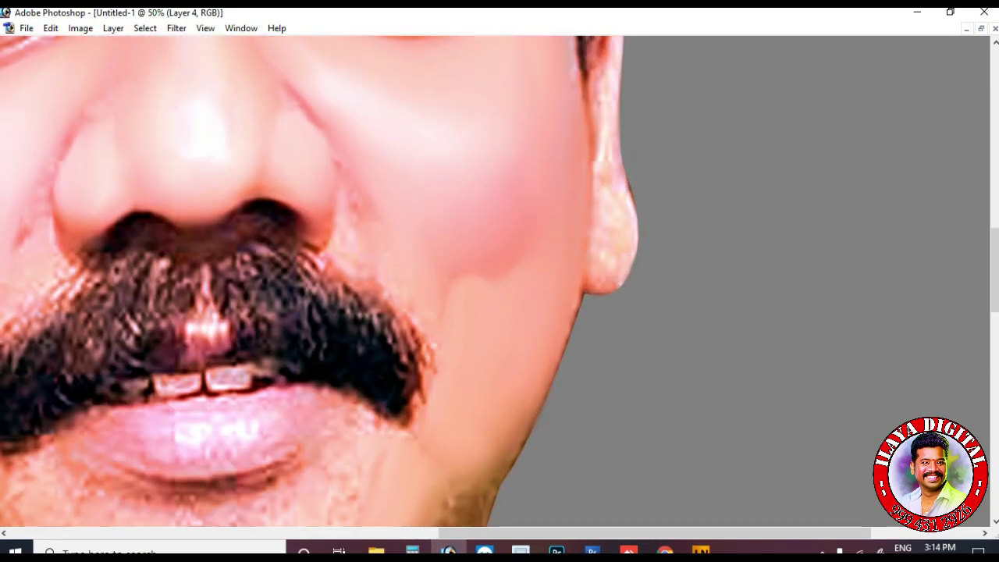
# - Smooth the face edge beside the ear on the right side and the skin between the eyebrows
pyautogui.scroll(6, 515, 154)
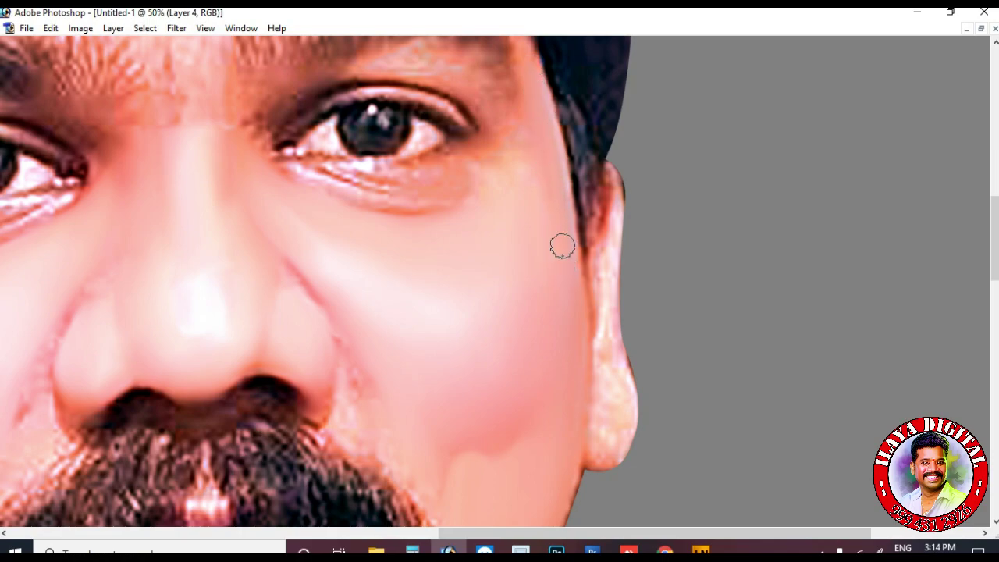
pyautogui.scroll(3, 520, 205)
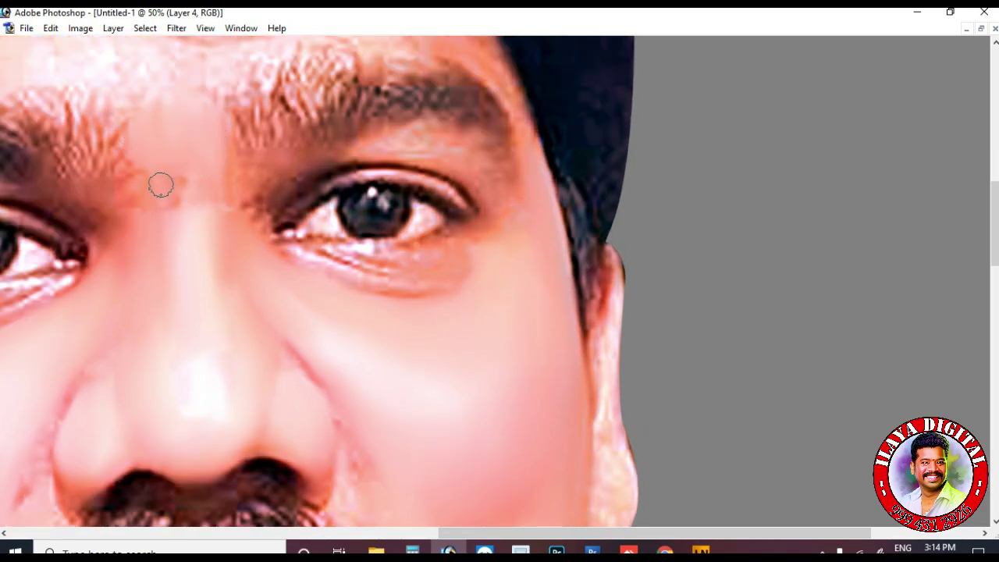
pyautogui.scroll(-4, 368, 278)
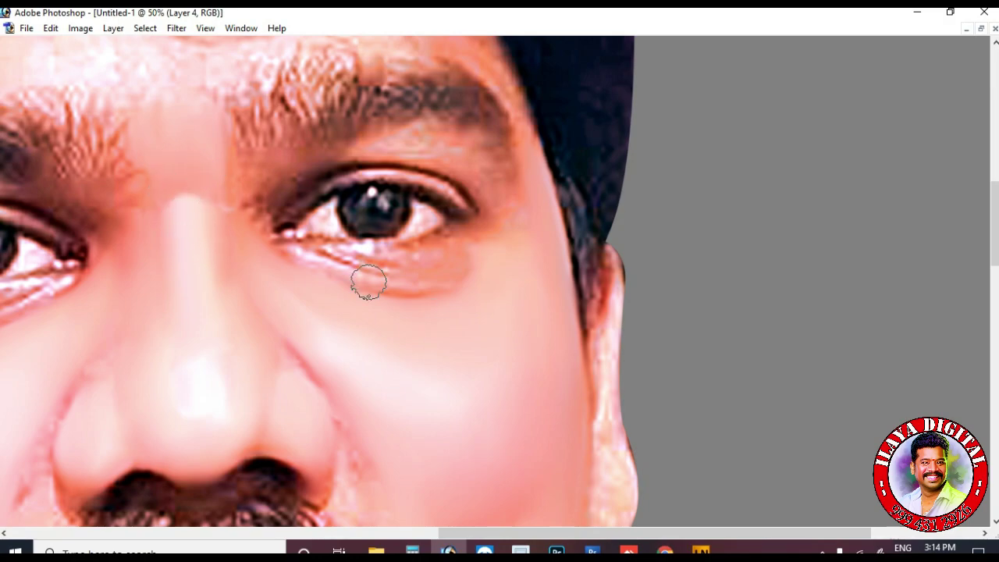
pyautogui.scroll(2, 299, 330)
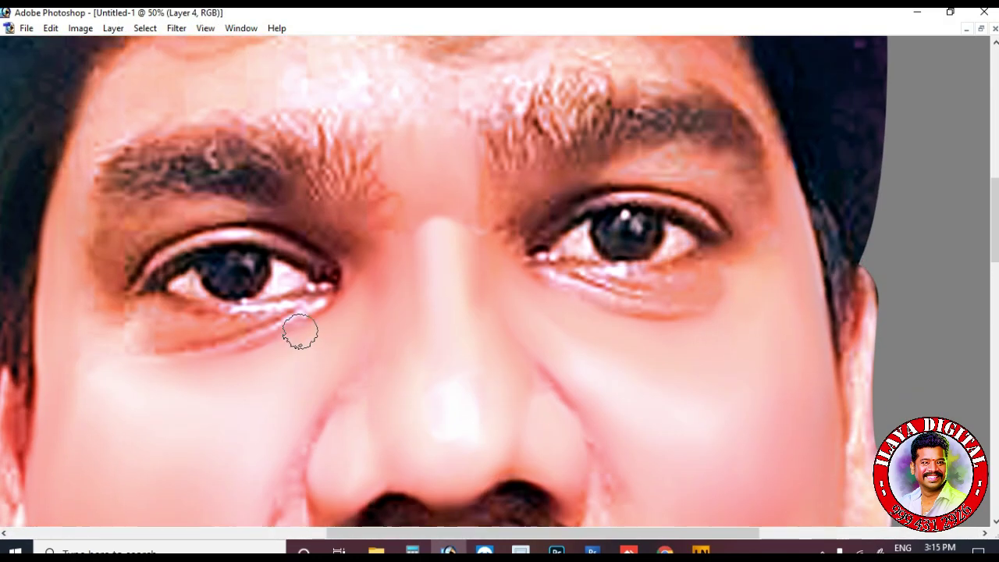
# - Smudge the left half and middle of the forehead smooth above the eyebrow, enlarging the brush for the broad area
pyautogui.scroll(3, 57, 348)
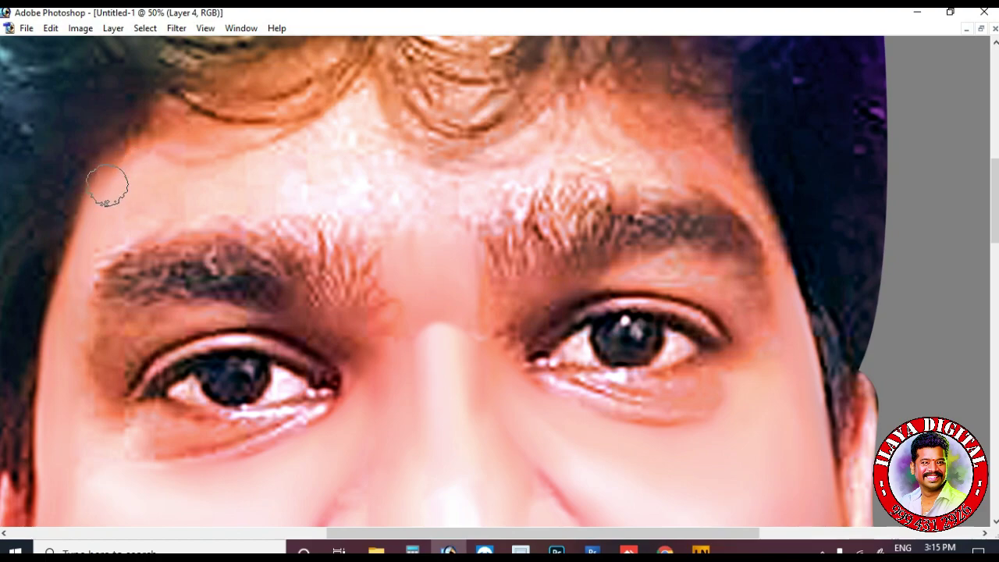
pyautogui.moveTo(141, 172)
pyautogui.mouseDown()
pyautogui.moveTo(333, 129)
pyautogui.moveTo(365, 134)
pyautogui.moveTo(352, 190)
pyautogui.moveTo(408, 229)
pyautogui.moveTo(393, 298)
pyautogui.mouseUp()
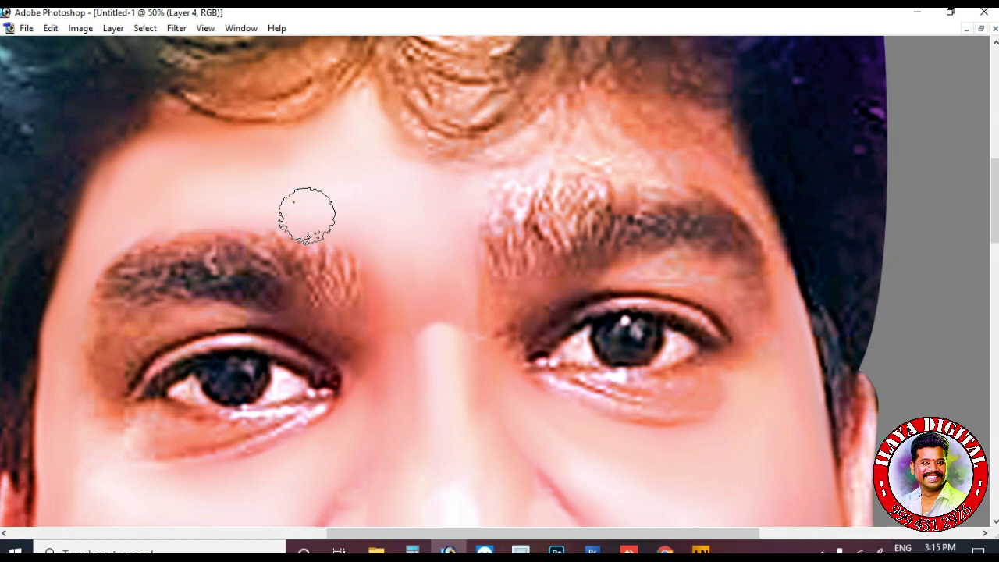
pyautogui.scroll(2, 242, 161)
pyautogui.moveTo(226, 145)
pyautogui.mouseDown()
pyautogui.moveTo(224, 179)
pyautogui.moveTo(335, 129)
pyautogui.mouseUp()
pyautogui.press(']')
pyautogui.press(']')
pyautogui.moveTo(273, 195); pyautogui.dragTo(217, 181)
# - Smudge the forehead above the eyebrow on the right side with a smaller brush
pyautogui.press('[')
pyautogui.press('[')
pyautogui.press('[')
pyautogui.press('[')
pyautogui.moveTo(475, 247)
pyautogui.mouseDown()
pyautogui.moveTo(494, 341)
pyautogui.moveTo(510, 237)
pyautogui.moveTo(574, 226)
pyautogui.moveTo(503, 273)
pyautogui.moveTo(579, 267)
pyautogui.moveTo(506, 261)
pyautogui.moveTo(588, 225)
pyautogui.moveTo(548, 186)
pyautogui.moveTo(521, 224)
pyautogui.moveTo(375, 206)
pyautogui.moveTo(407, 216)
pyautogui.moveTo(578, 157)
pyautogui.moveTo(652, 158)
pyautogui.moveTo(593, 141)
pyautogui.moveTo(653, 164)
pyautogui.moveTo(681, 152)
pyautogui.moveTo(628, 122)
pyautogui.moveTo(534, 178)
pyautogui.moveTo(664, 143)
pyautogui.mouseUp()
pyautogui.scroll(-1, 664, 139)
pyautogui.press('[')
pyautogui.press('[')
pyautogui.press('[')
pyautogui.moveTo(598, 162)
pyautogui.mouseDown()
pyautogui.moveTo(690, 151)
pyautogui.moveTo(727, 98)
pyautogui.mouseUp()
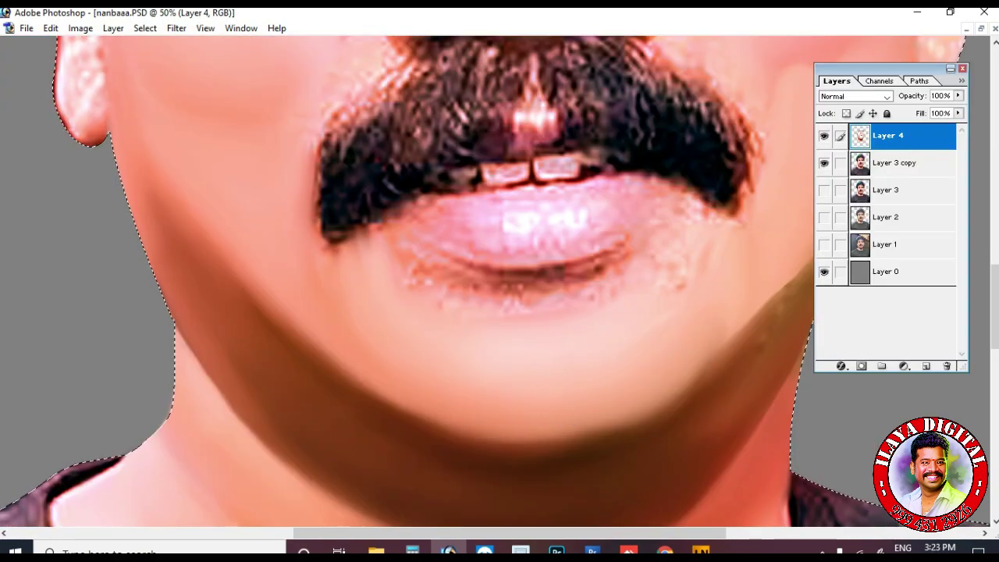
# - Blend the jaw edge and the neck shadow on the right side of the chin with a smaller smudge brush
pyautogui.moveTo(735, 367); pyautogui.dragTo(481, 339)
pyautogui.press('[')
pyautogui.press('[')
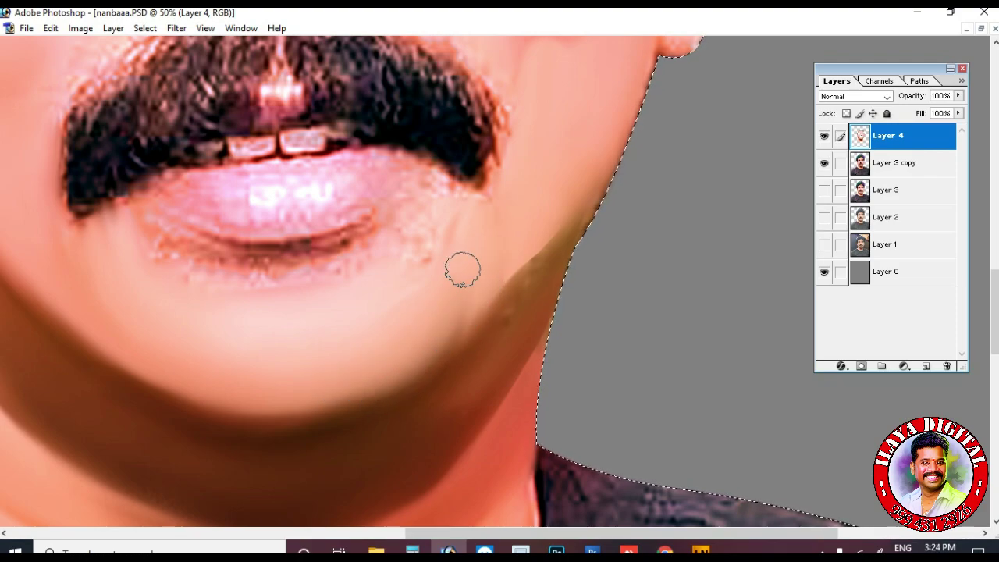
pyautogui.scroll(-2, 437, 414)
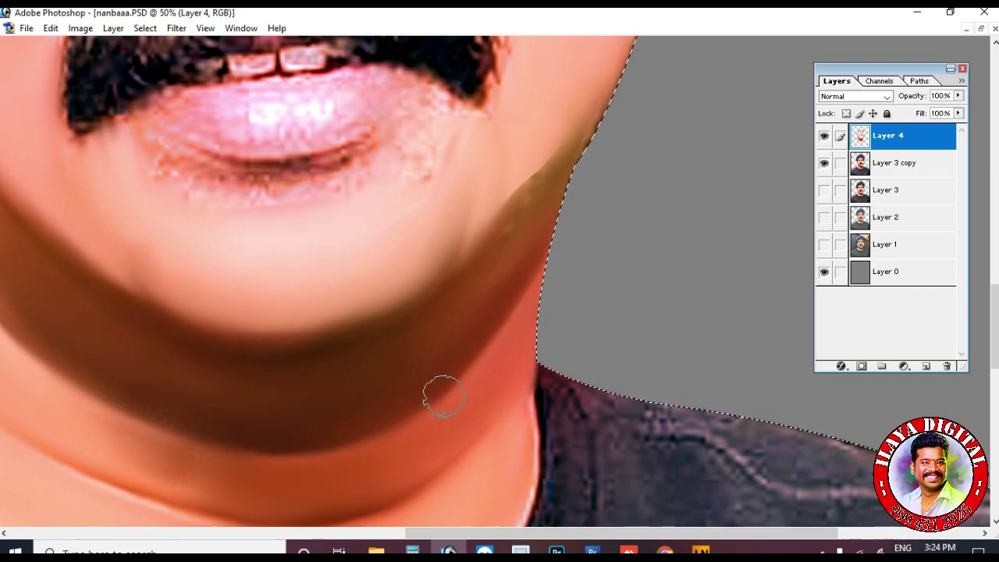
pyautogui.scroll(2, 519, 297)
pyautogui.scroll(2, 605, 207)
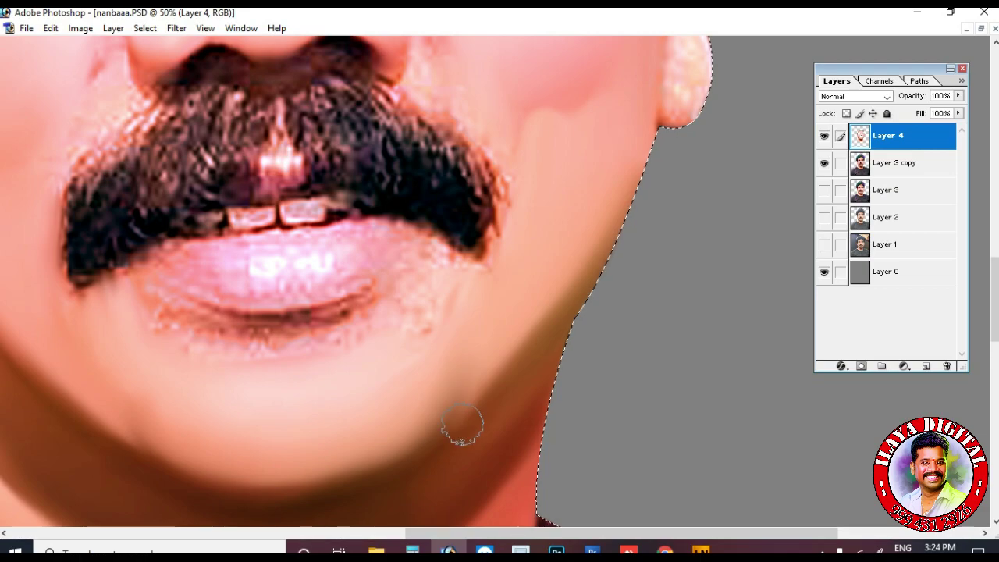
# - Smudge the ear on the right side of the head smooth from the lobe up to the hairline
pyautogui.scroll(2, 595, 249)
pyautogui.scroll(2, 649, 234)
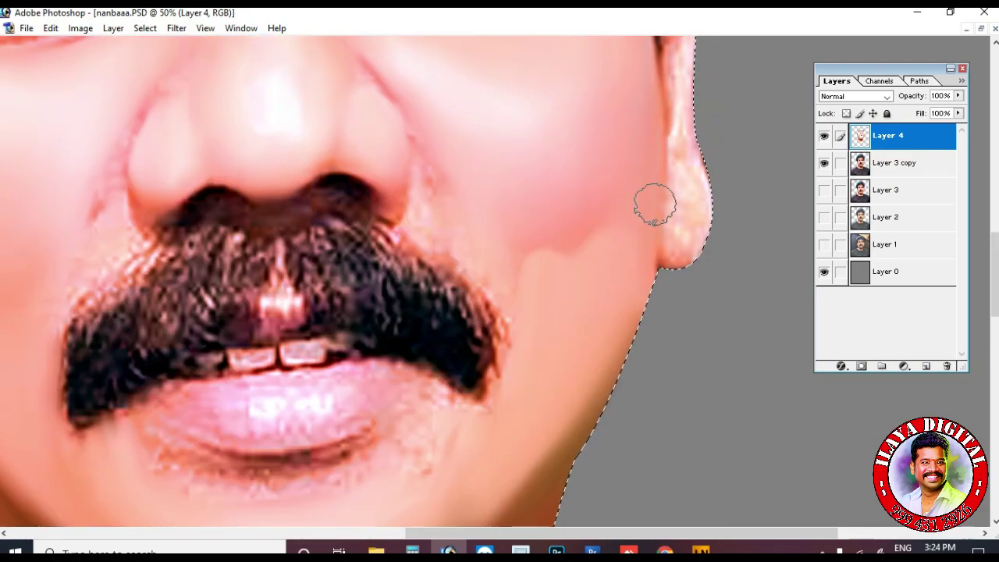
pyautogui.scroll(2, 630, 197)
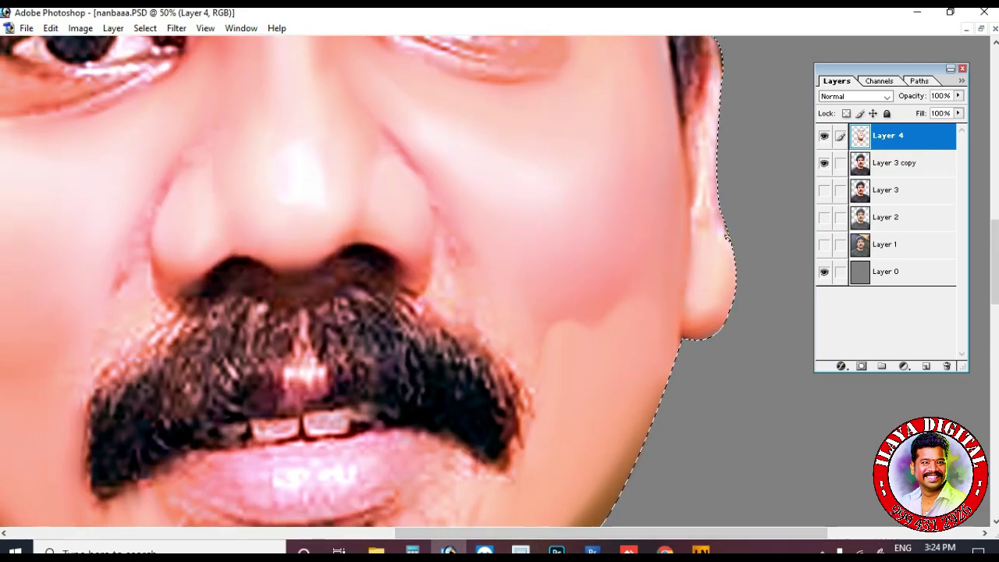
pyautogui.scroll(2, 694, 234)
pyautogui.scroll(2, 713, 266)
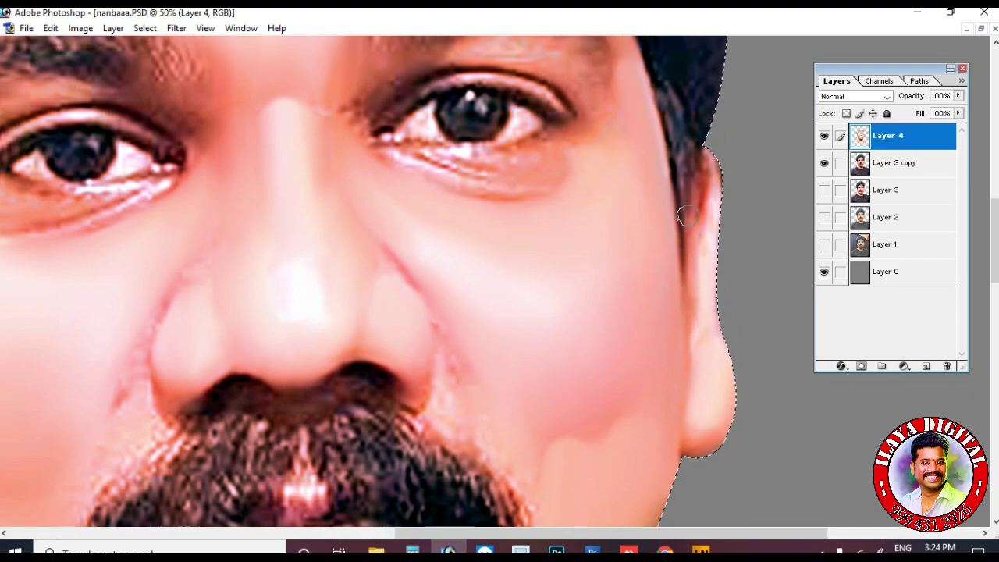
pyautogui.scroll(-6, 695, 285)
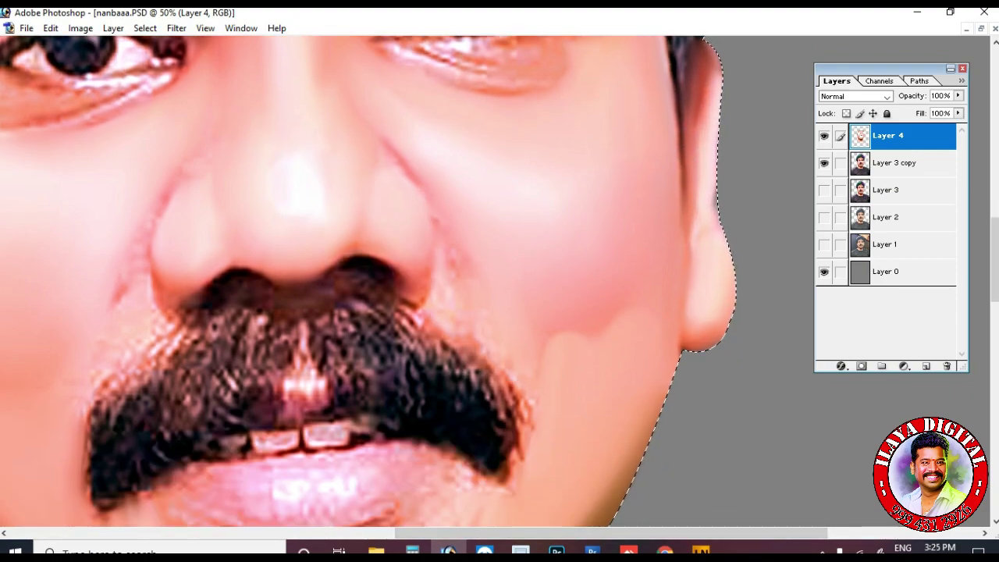
# - Smooth the stubbly skin beneath the lower lip and clean the lip's lower edge with a smaller smudge brush
pyautogui.hscroll(-6, 514, 380)
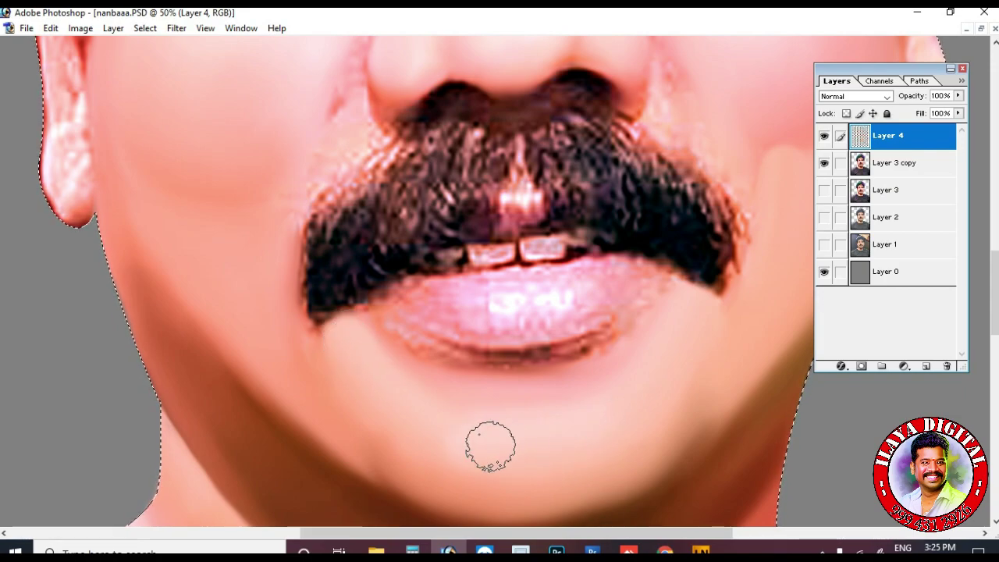
pyautogui.scroll(1, 592, 413)
pyautogui.press('[')
pyautogui.press('[')
pyautogui.press('[')
pyautogui.press('[')
pyautogui.moveTo(525, 371)
pyautogui.mouseDown()
pyautogui.moveTo(632, 328)
pyautogui.moveTo(564, 386)
pyautogui.mouseUp()
pyautogui.moveTo(423, 351)
pyautogui.mouseDown()
pyautogui.moveTo(462, 361)
pyautogui.moveTo(368, 333)
pyautogui.mouseUp()
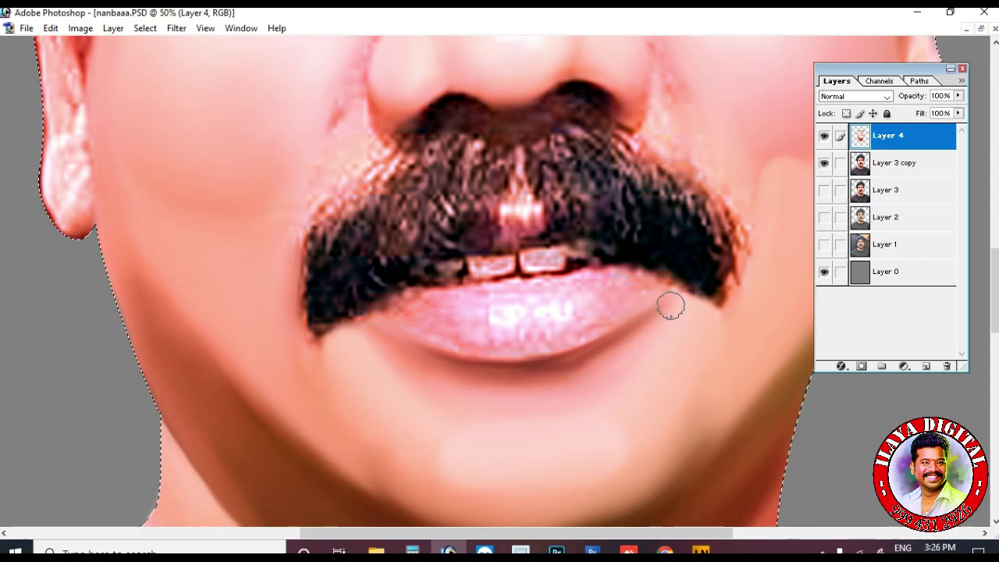
# - Blend the chin below the mouth corners and the edge of the shadow beneath the chin
pyautogui.scroll(-1, 546, 386)
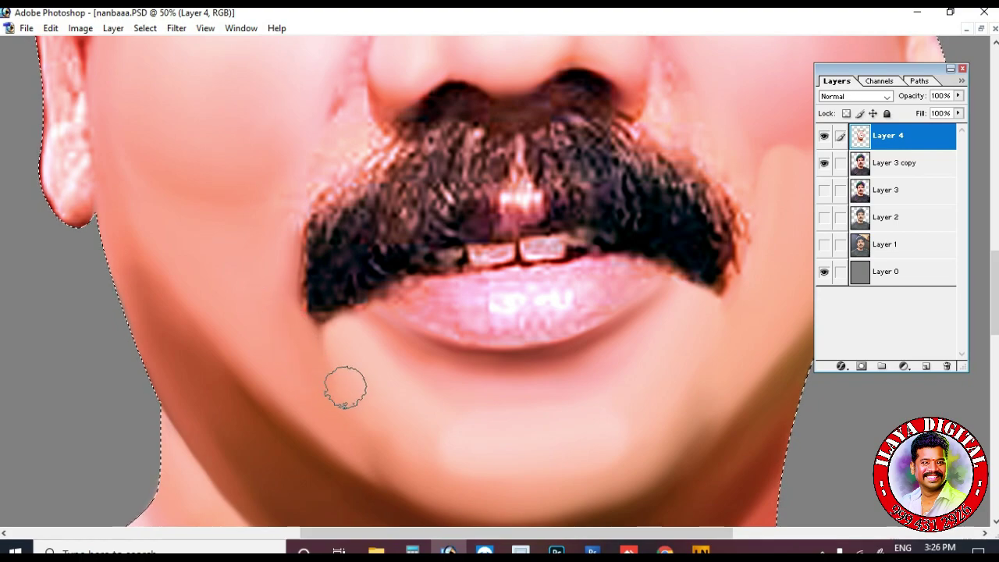
pyautogui.scroll(-3, 348, 375)
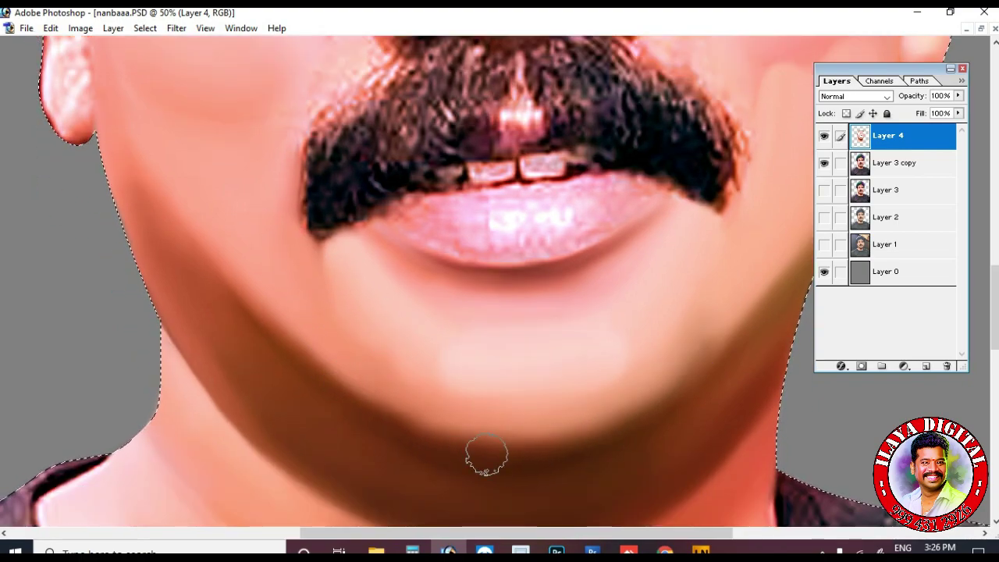
pyautogui.scroll(-3, 499, 511)
# - Replace the figure selection with a feathered freehand selection around the dark shadow band beneath the jaw
pyautogui.hotkey('ctrl', 'd')
pyautogui.moveTo(608, 408); pyautogui.dragTo(474, 452)
pyautogui.hotkey('ctrl', 'alt', 'd')
pyautogui.press('Return')
# - Brighten the selected jaw shadow with Levels, setting the white input level to 219
pyautogui.hotkey('ctrl', 'l')
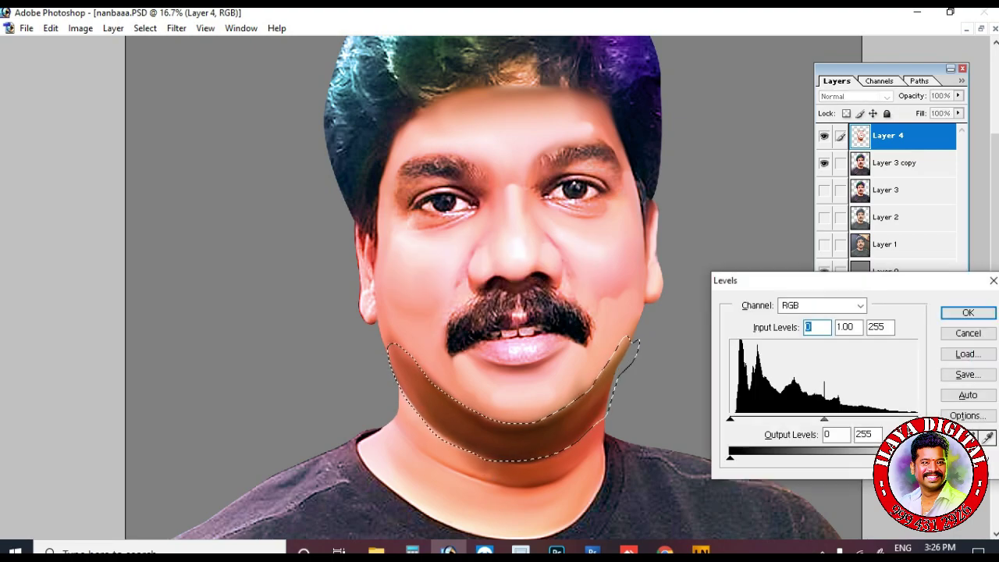
pyautogui.moveTo(918, 419); pyautogui.dragTo(884, 419)
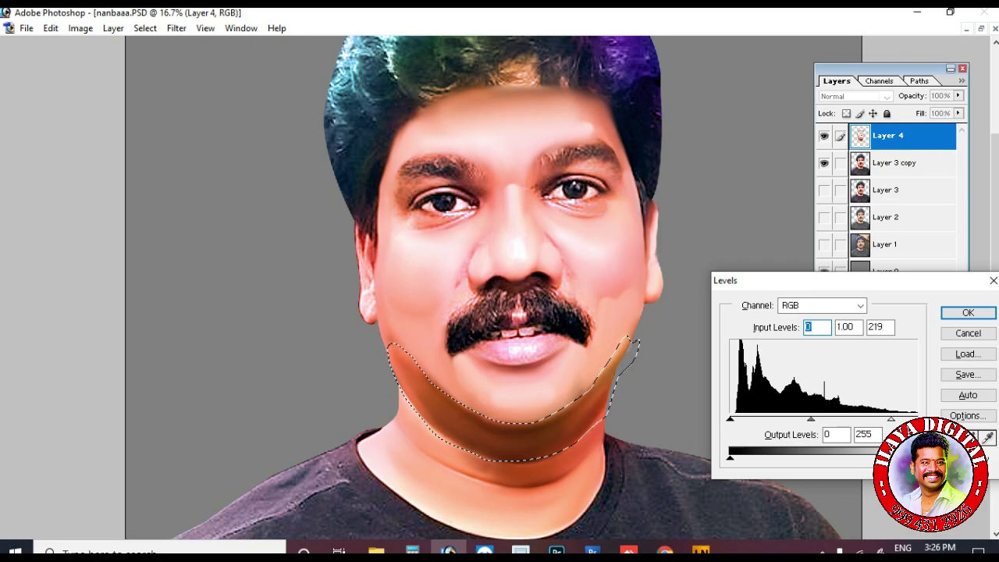
pyautogui.press('Return')
# - Warm the selected jaw shadow with Color Balance midtone levels of 0, -13 and -24, and remove the selection
pyautogui.hotkey('ctrl', 'b')
pyautogui.moveTo(823, 339)
pyautogui.mouseDown()
pyautogui.moveTo(808, 339)
pyautogui.moveTo(800, 322)
pyautogui.moveTo(809, 338)
pyautogui.moveTo(848, 321)
pyautogui.moveTo(814, 321)
pyautogui.mouseUp()
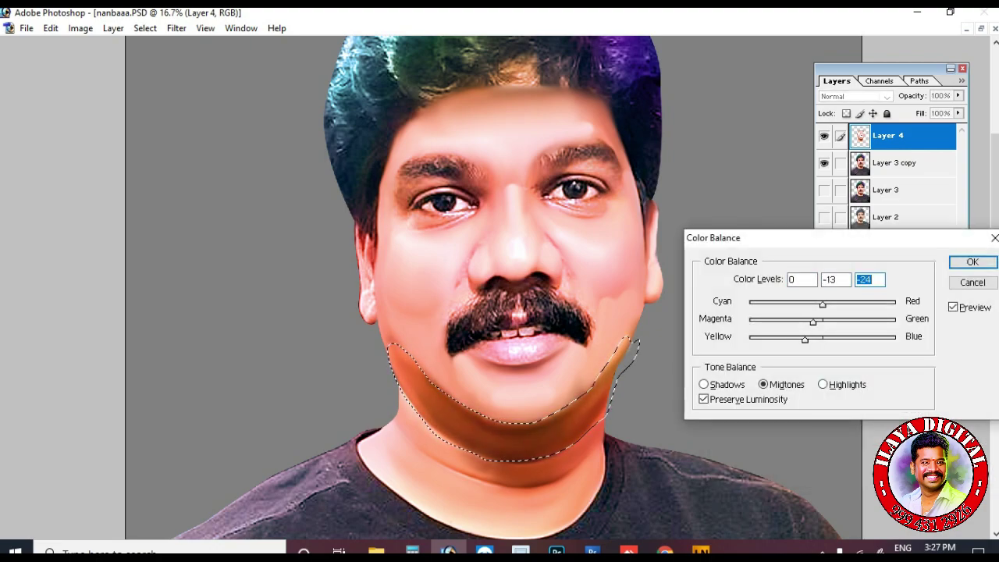
pyautogui.press('Return')
pyautogui.hotkey('ctrl', 'd')
pyautogui.hotkey('ctrl', '+')
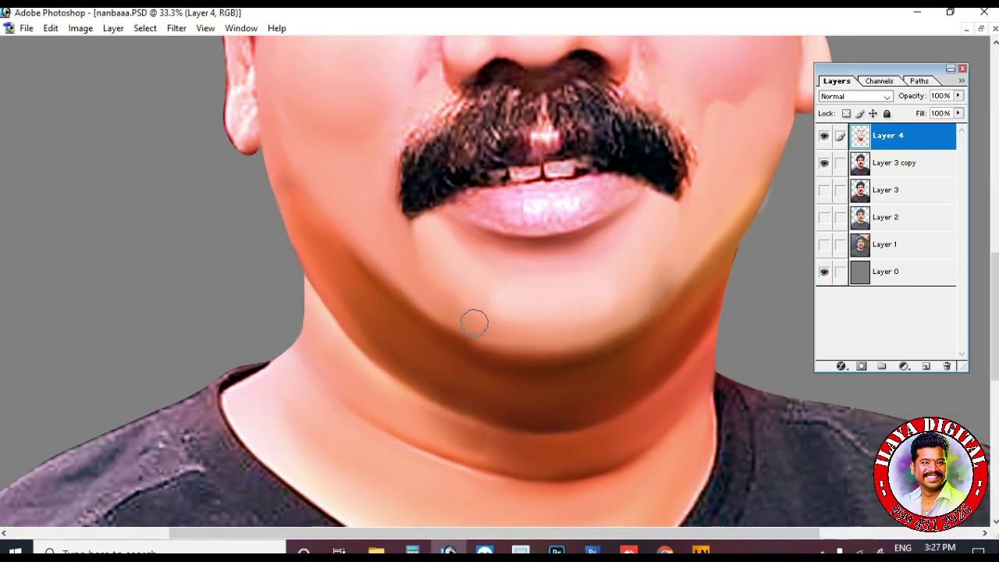
# - Smudge the left edge of the jaw shadow so it blends softly from the lower cheek toward the chin
pyautogui.scroll(2, 325, 176)
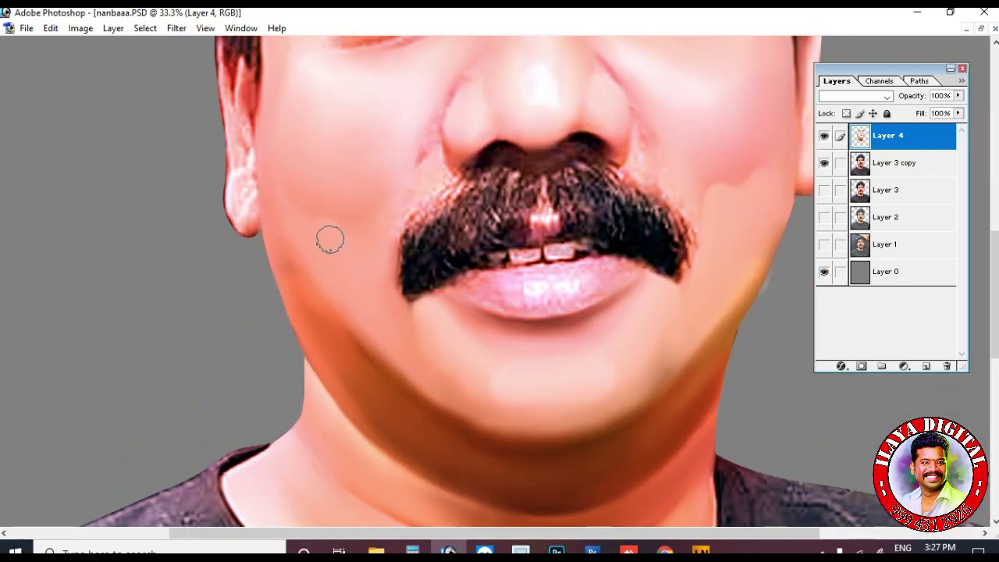
pyautogui.scroll(-2, 307, 238)
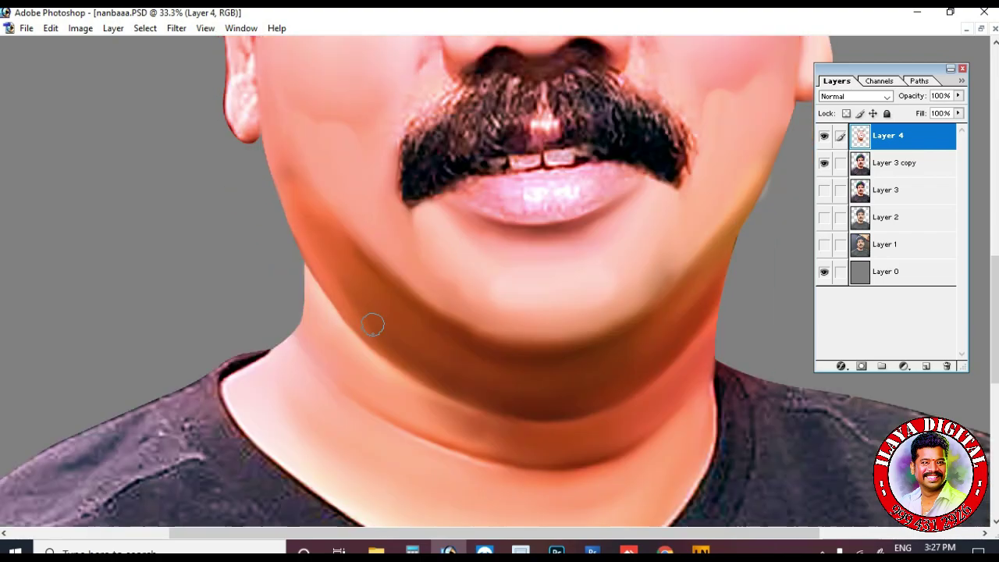
pyautogui.moveTo(329, 180); pyautogui.dragTo(374, 257)
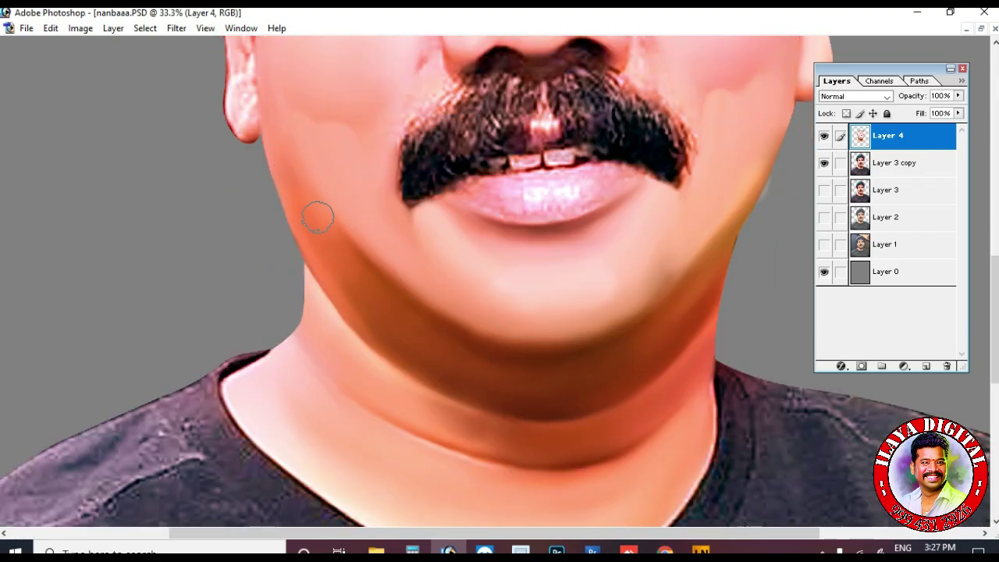
pyautogui.moveTo(313, 207); pyautogui.dragTo(373, 319)
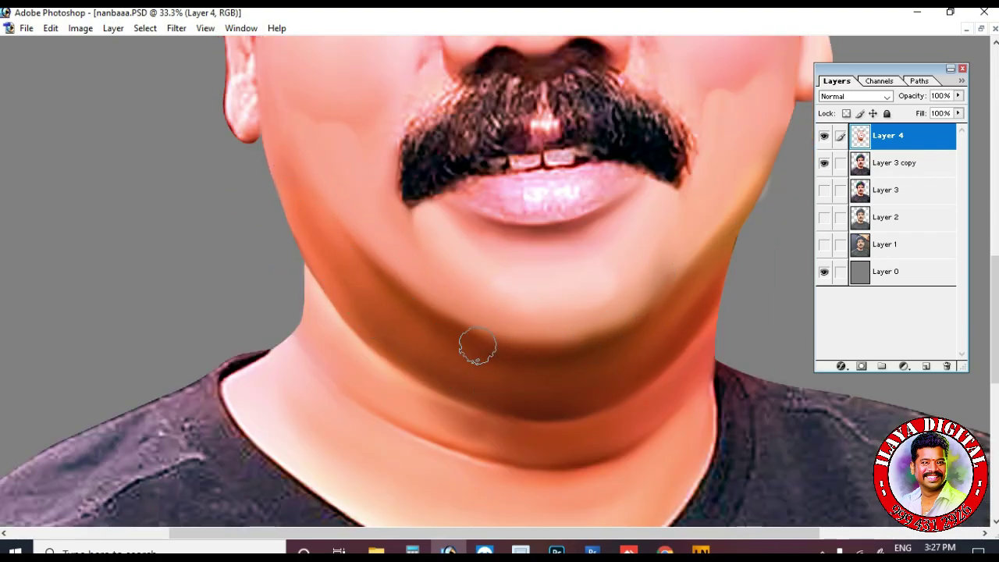
# - Smudge the dark edge beneath the nose tip and nostrils into a smooth curve at 40% strength
pyautogui.scroll(4, 570, 363)
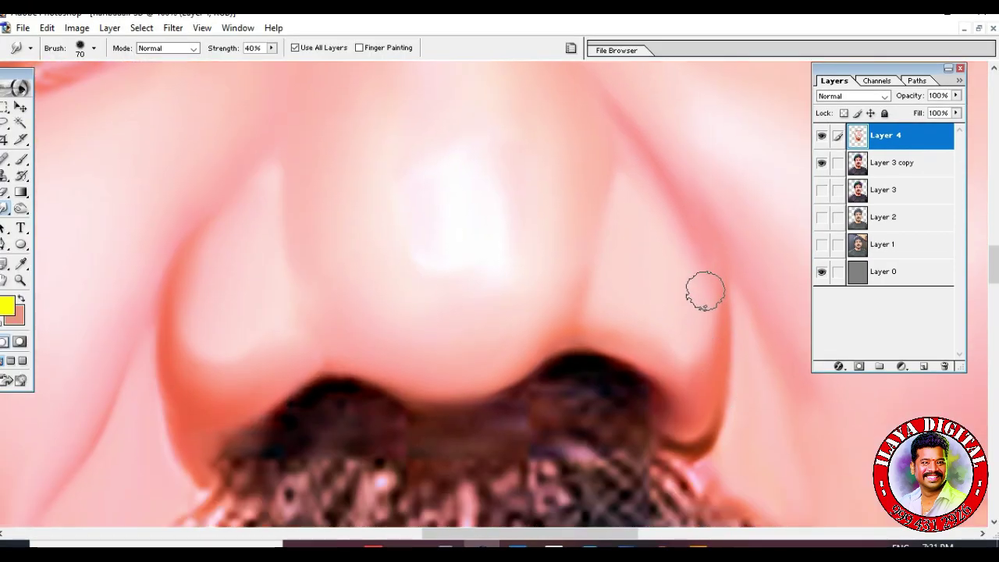
pyautogui.press('[')
pyautogui.press('[')
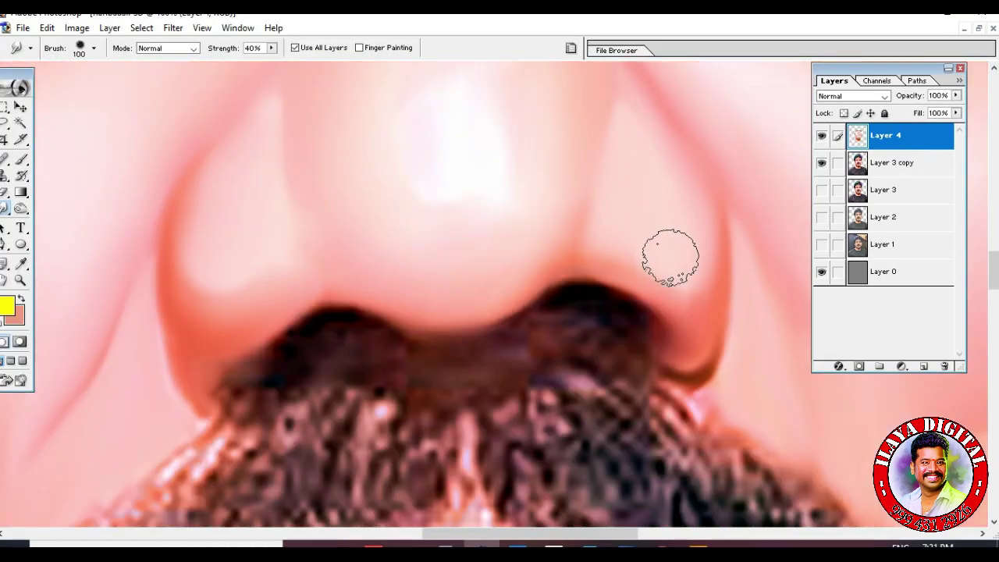
pyautogui.scroll(-3, 675, 242)
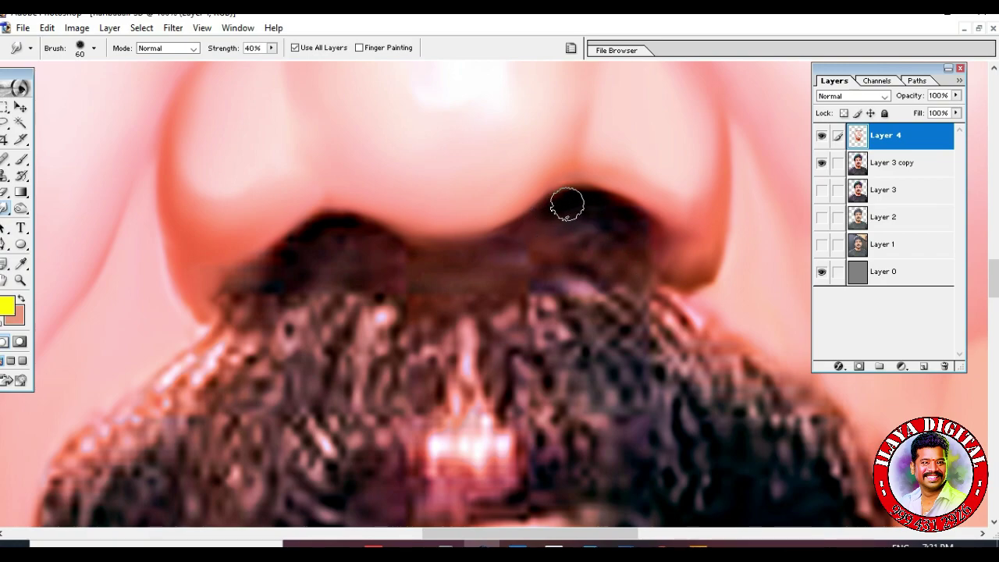
pyautogui.press('[')
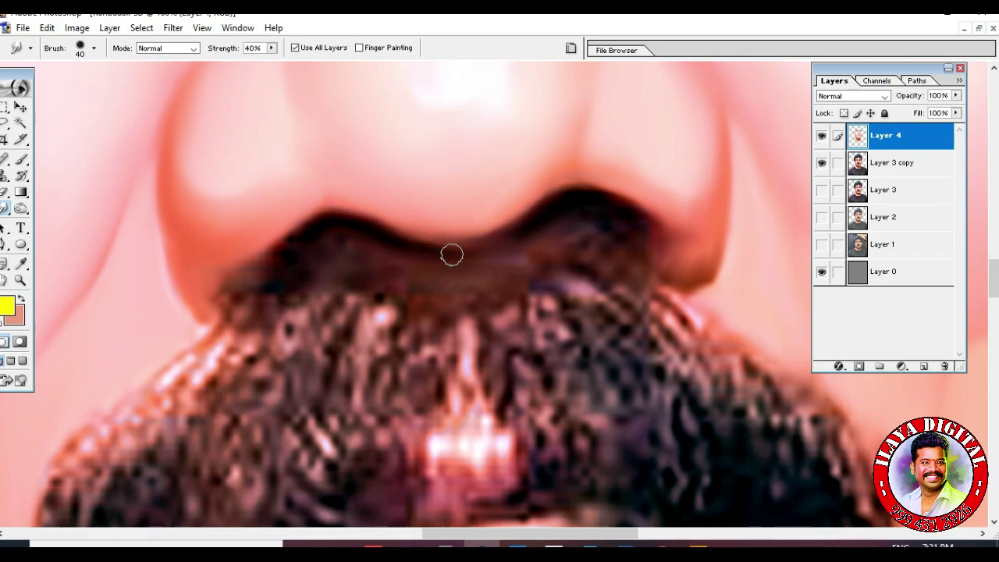
pyautogui.moveTo(498, 242); pyautogui.dragTo(540, 212)
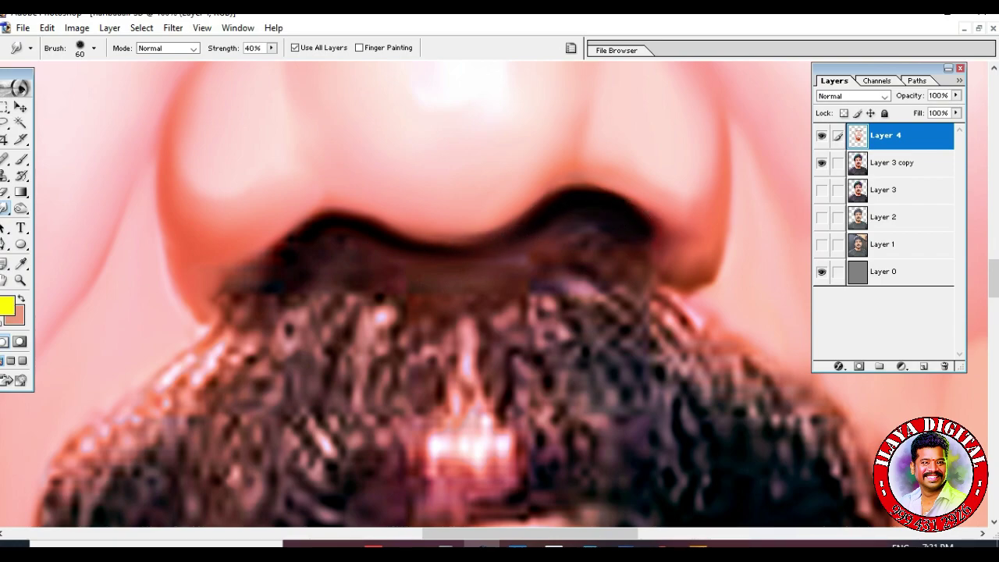
pyautogui.moveTo(438, 224); pyautogui.dragTo(507, 212)
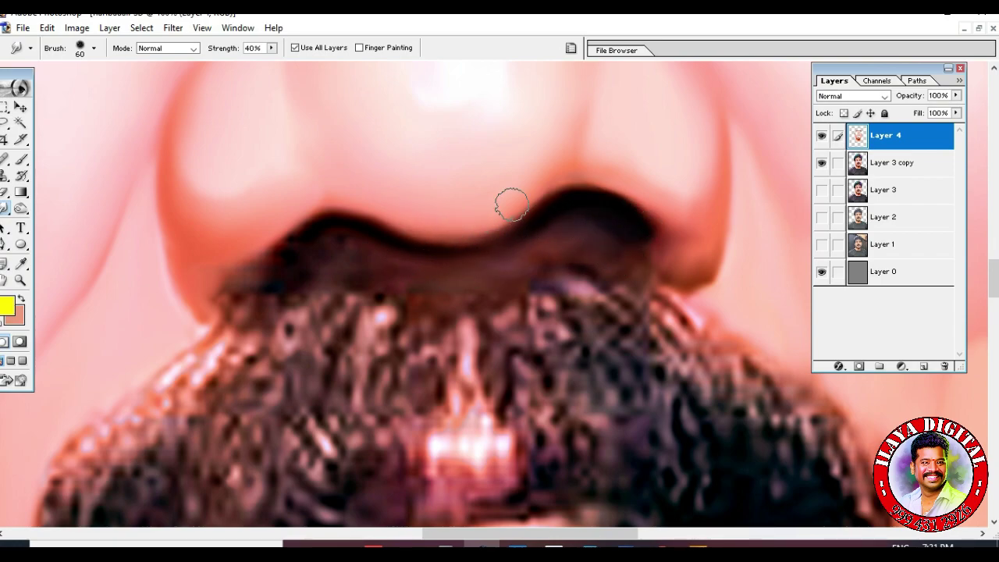
# - Blend the lower edges of both nostril wings into the dark area above the moustache
pyautogui.press('[')
pyautogui.press('[')
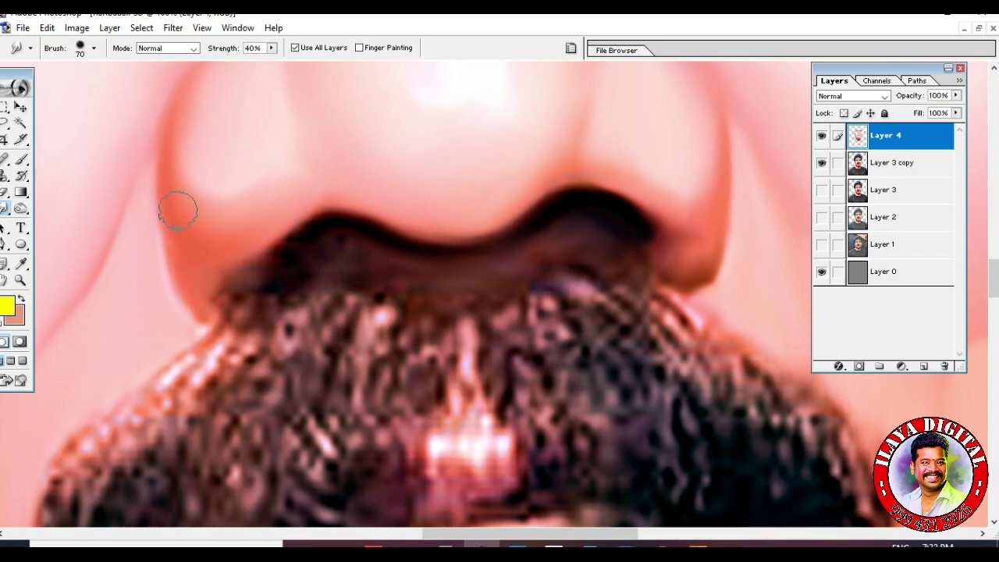
pyautogui.press('[')
pyautogui.moveTo(205, 305)
pyautogui.mouseDown()
pyautogui.moveTo(259, 282)
pyautogui.moveTo(244, 281)
pyautogui.moveTo(294, 244)
pyautogui.moveTo(261, 282)
pyautogui.mouseUp()
pyautogui.press('[')
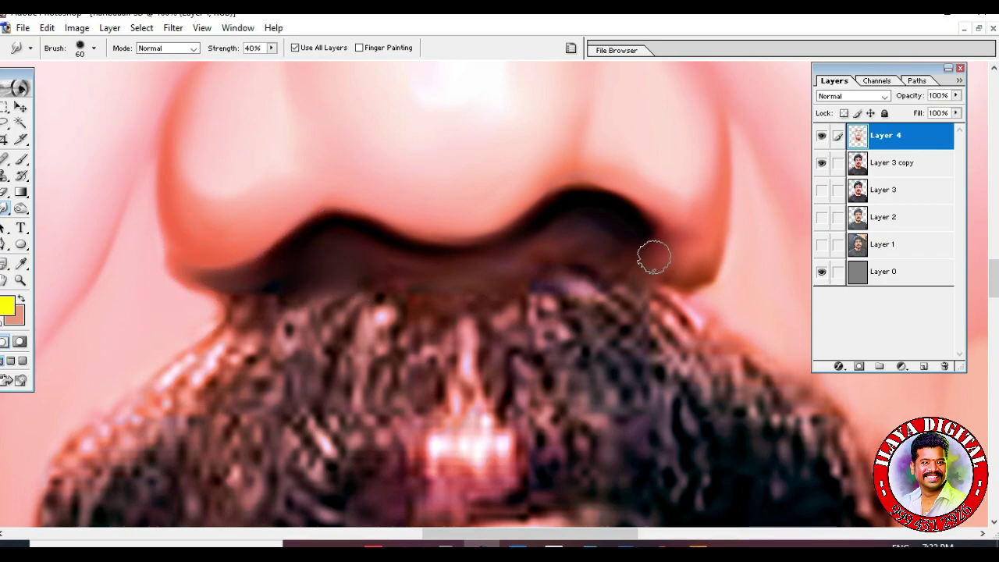
pyautogui.moveTo(680, 232)
pyautogui.mouseDown()
pyautogui.moveTo(691, 256)
pyautogui.moveTo(724, 252)
pyautogui.moveTo(695, 297)
pyautogui.mouseUp()
pyautogui.press('[')
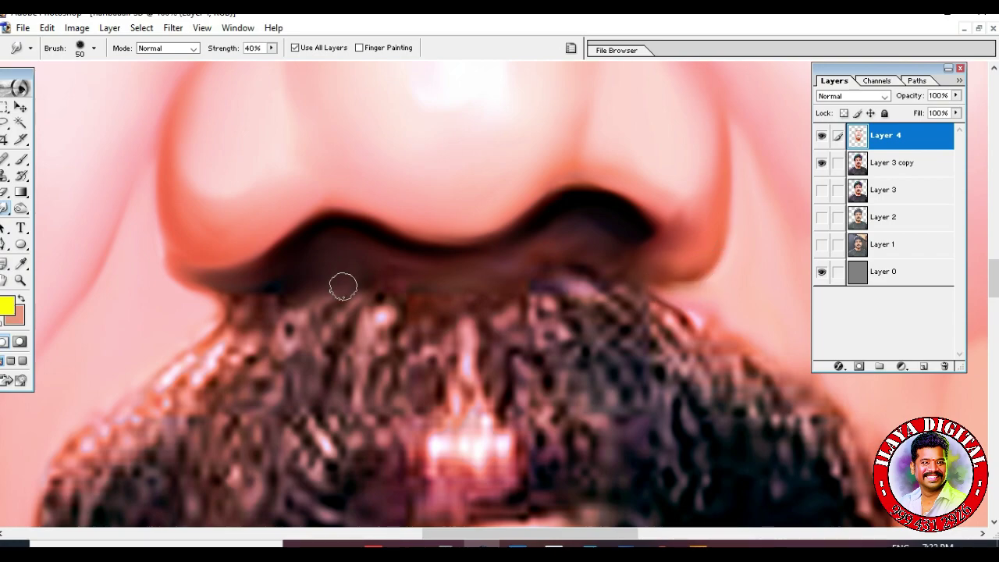
# - Compare the whole face with and without the smudged skin on Layer 4
pyautogui.hotkey('ctrl', '-')
pyautogui.hotkey('ctrl', '-')
pyautogui.hotkey('ctrl', '-')
pyautogui.hotkey('ctrl', '-')
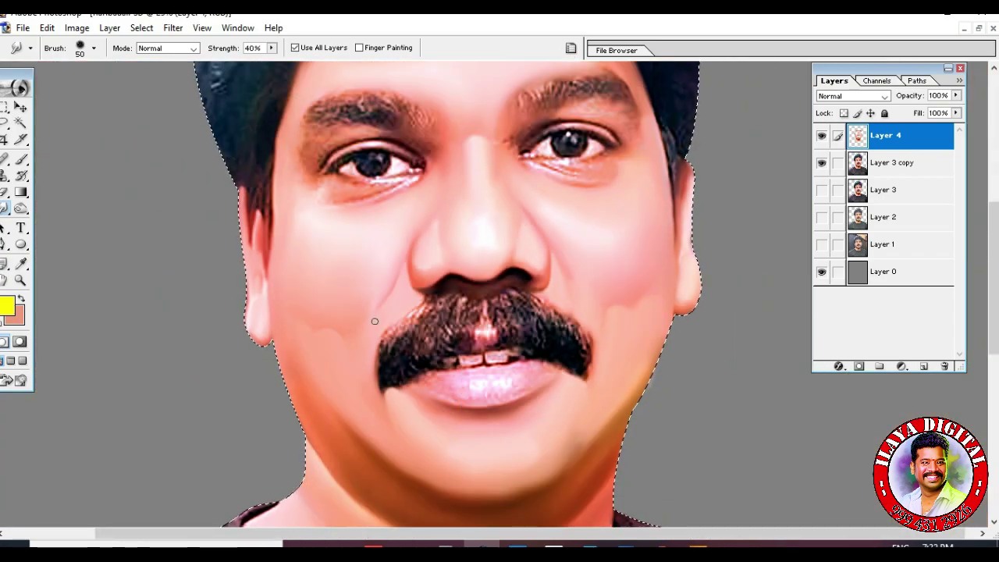
pyautogui.scroll(3, 375, 319)
pyautogui.click(822, 136)
pyautogui.click(822, 135)
pyautogui.click(821, 135)
pyautogui.click(821, 136)
# - Refine the left nostril wing's outline and the nose's lower edge with a smudge brush of about 60 to 70
pyautogui.hotkey('ctrl', '+')
pyautogui.hotkey('ctrl', '+')
pyautogui.hotkey('ctrl', '+')
pyautogui.hotkey('ctrl', '+')
pyautogui.scroll(-3, 257, 347)
pyautogui.press(']')
pyautogui.press(']')
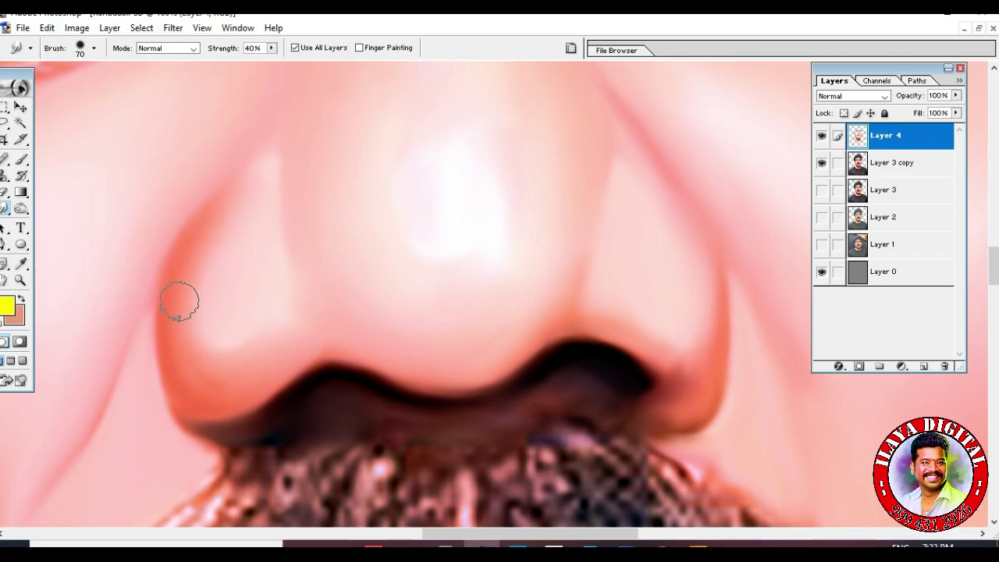
pyautogui.press('[')
pyautogui.scroll(-3, 210, 316)
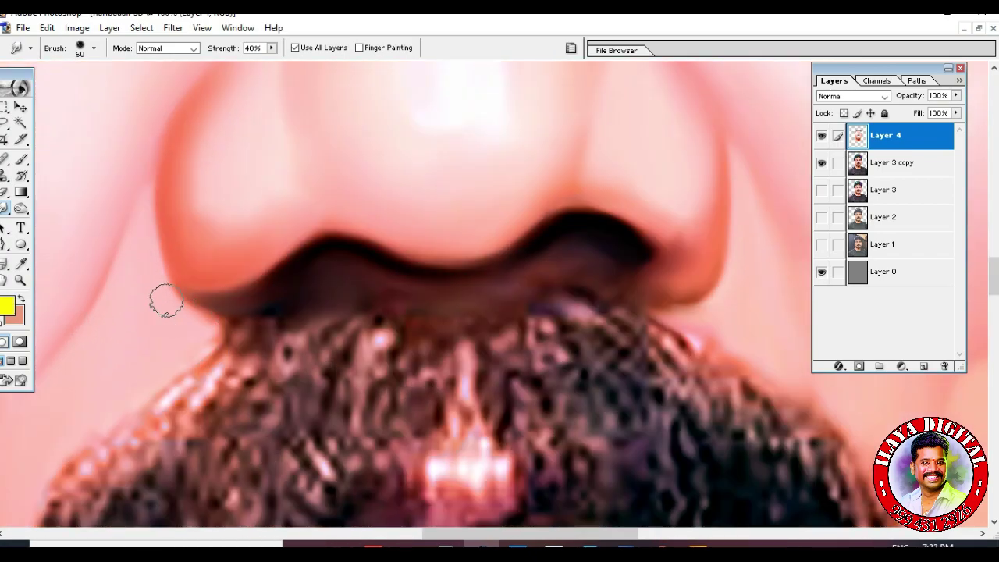
pyautogui.press('[')
pyautogui.scroll(2, 451, 376)
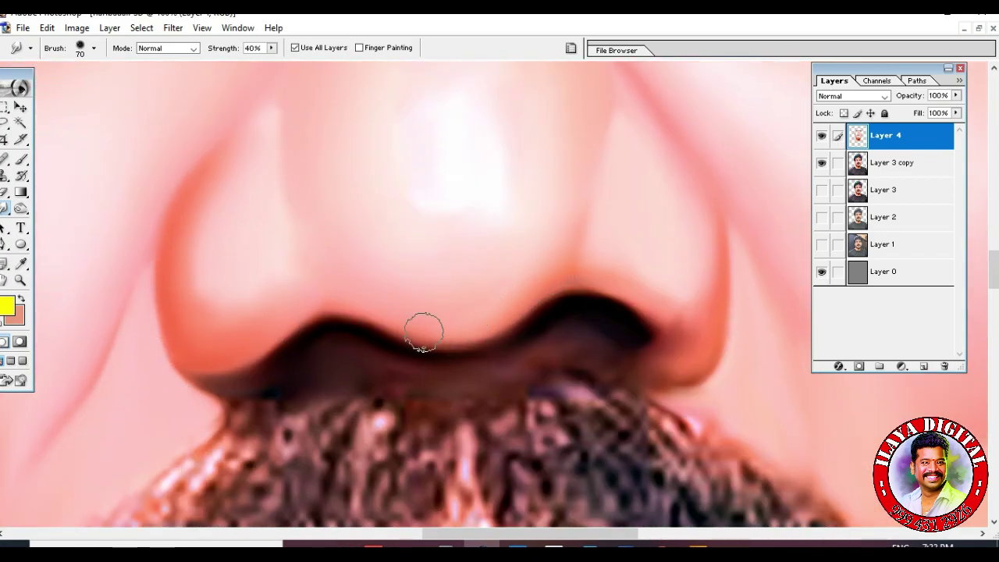
pyautogui.moveTo(375, 328); pyautogui.dragTo(595, 322)
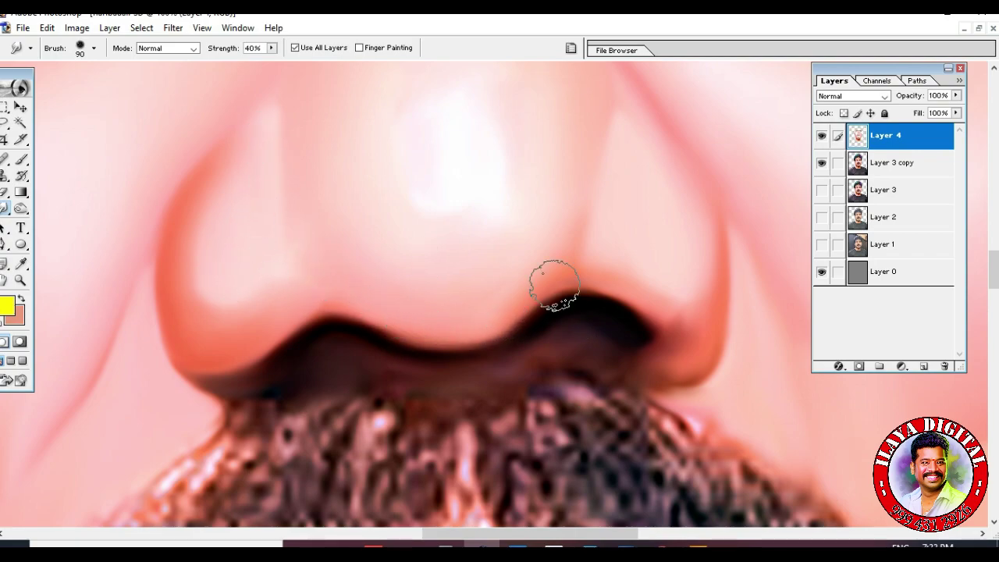
# - Set the smudge strength to 90% and blend the nose tip's highlight into the surrounding skin
pyautogui.scroll(2, 559, 305)
pyautogui.press('9')
pyautogui.press(']')
pyautogui.press(']')
pyautogui.moveTo(509, 298)
pyautogui.mouseDown()
pyautogui.moveTo(359, 267)
pyautogui.moveTo(443, 223)
pyautogui.moveTo(442, 248)
pyautogui.mouseUp()
pyautogui.scroll(-2, 494, 400)
pyautogui.press('[')
pyautogui.press('[')
pyautogui.press('[')
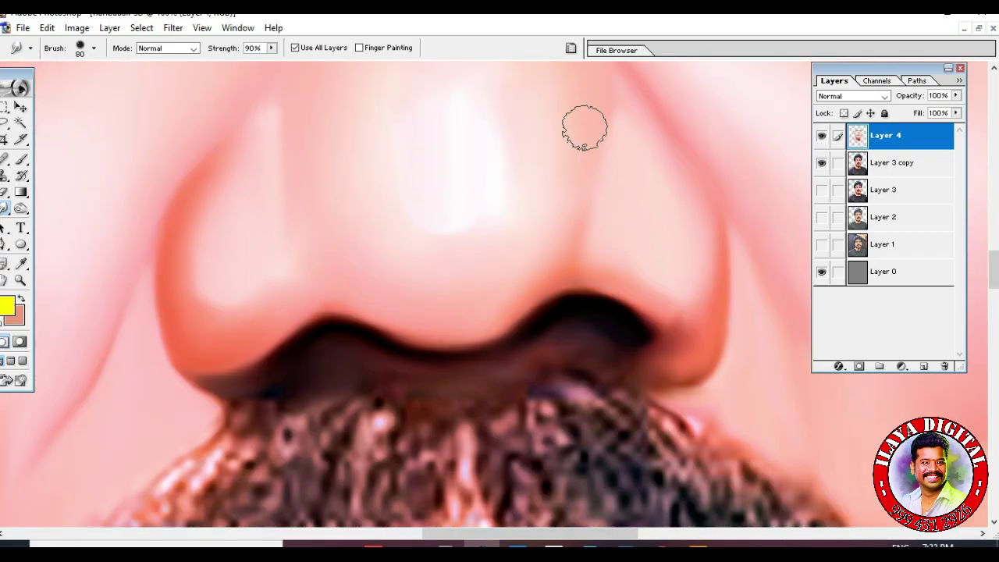
# - Smooth the right nostril wing and its lower edge above the moustache at 40% smudge strength
pyautogui.scroll(2, 579, 106)
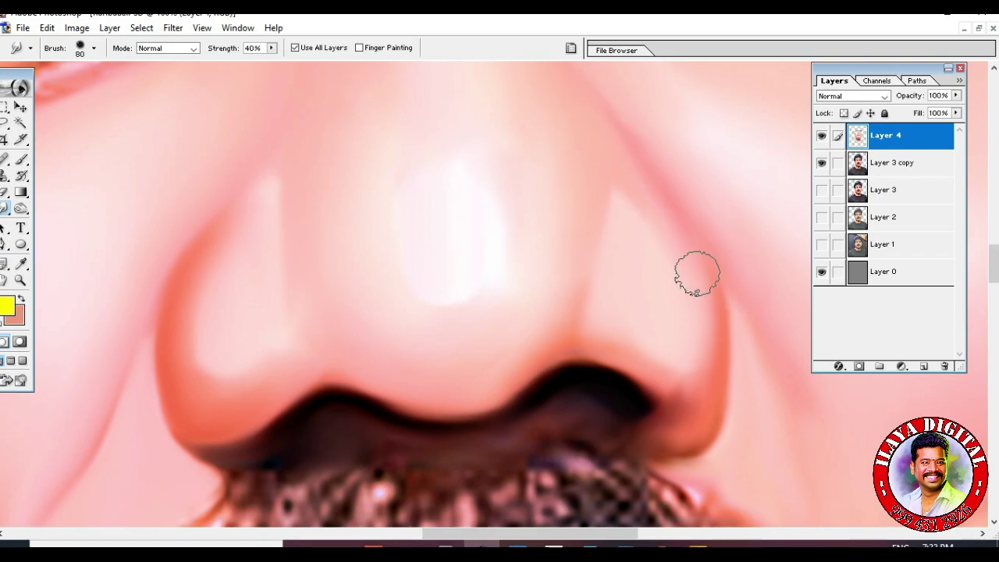
pyautogui.press(']')
pyautogui.press(']')
pyautogui.scroll(-3, 664, 234)
pyautogui.press('[')
pyautogui.press('[')
pyautogui.press('[')
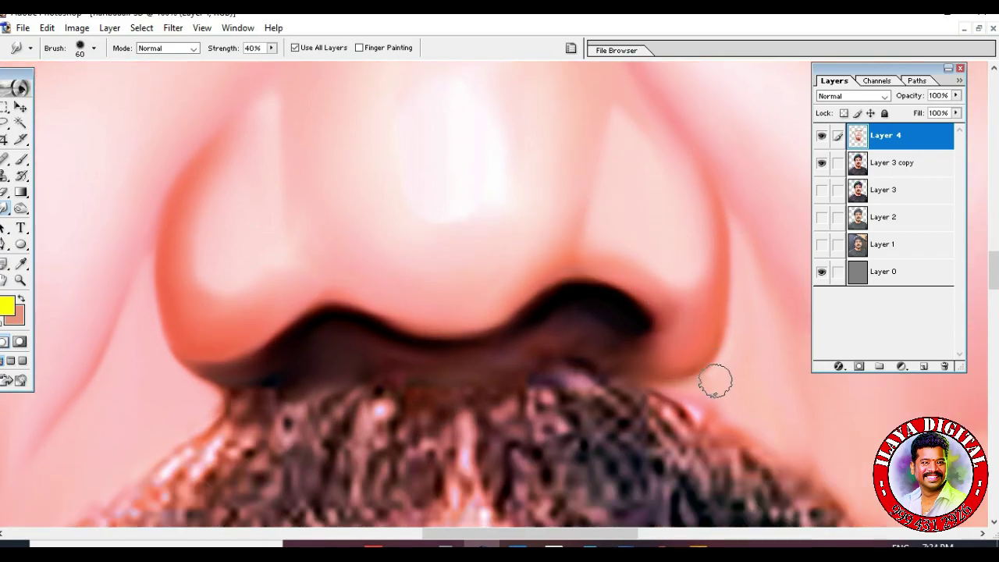
pyautogui.press('[')
pyautogui.press('[')
pyautogui.press(']')
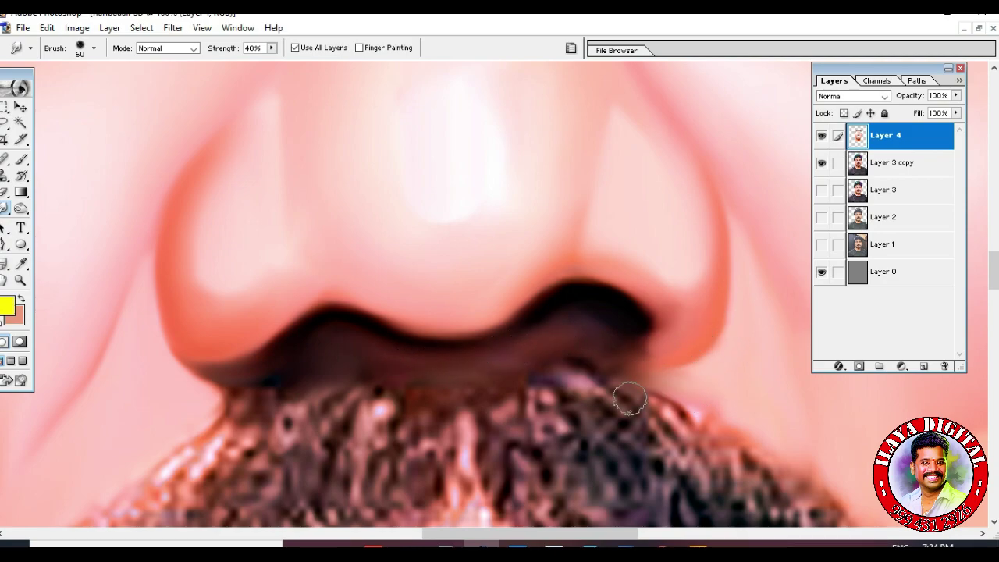
# - Add a new layer above Layer 4 and hide Layer 4
pyautogui.hotkey('ctrl', '0')
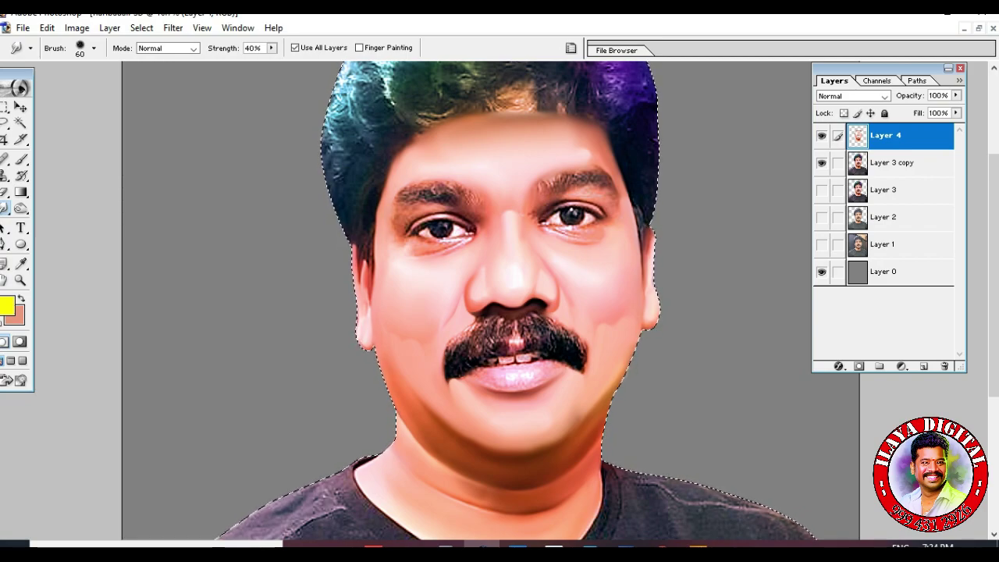
pyautogui.scroll(-3, 437, 324)
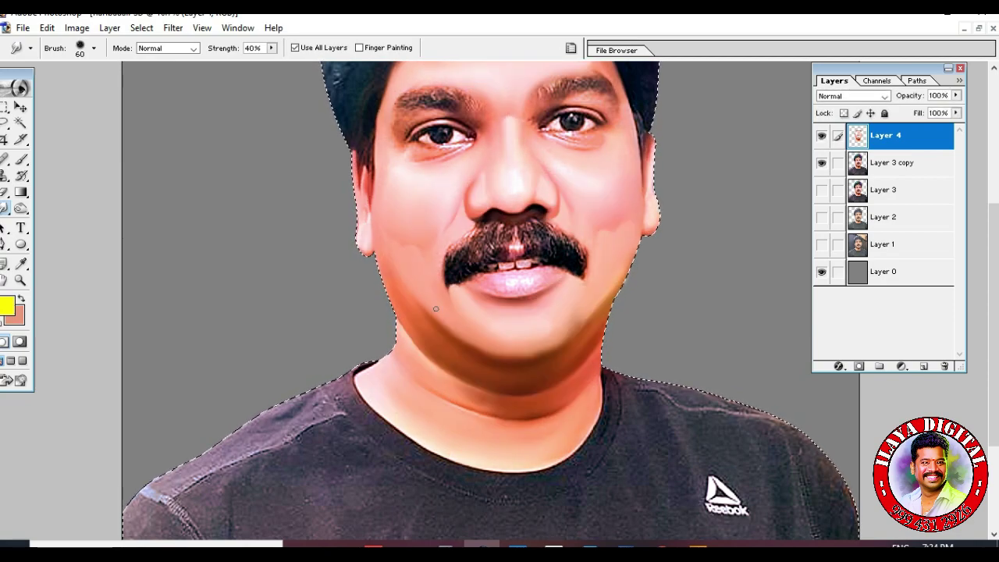
pyautogui.click(924, 366)
pyautogui.click(822, 162)
# - Smudge the left cheek beside the moustache and the upper edge of the jaw shadow on the new layer
pyautogui.hotkey('ctrl', 'space')
pyautogui.moveTo(362, 234); pyautogui.dragTo(496, 356)
pyautogui.press(']')
pyautogui.press(']')
pyautogui.press(']')
pyautogui.press(']')
pyautogui.press(']')
pyautogui.press(']')
pyautogui.press(']')
pyautogui.moveTo(391, 183)
pyautogui.mouseDown()
pyautogui.moveTo(433, 211)
pyautogui.moveTo(502, 234)
pyautogui.moveTo(505, 190)
pyautogui.moveTo(461, 261)
pyautogui.mouseUp()
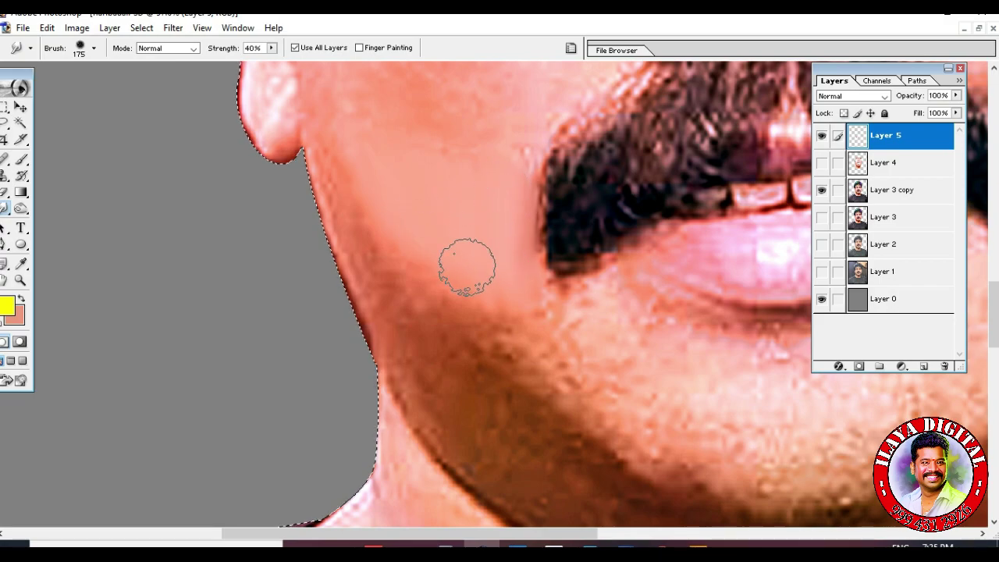
pyautogui.press('[')
pyautogui.press('[')
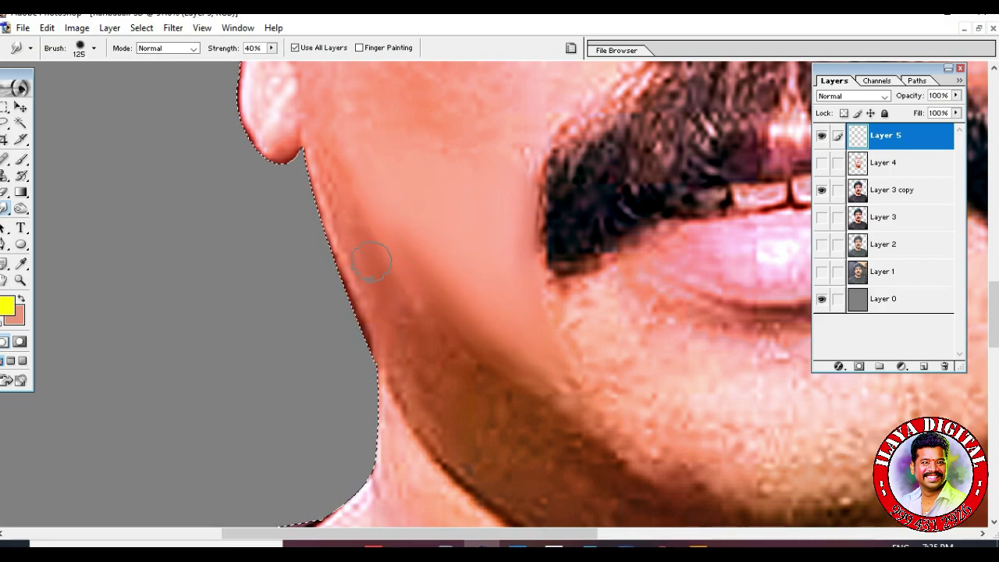
pyautogui.press(']')
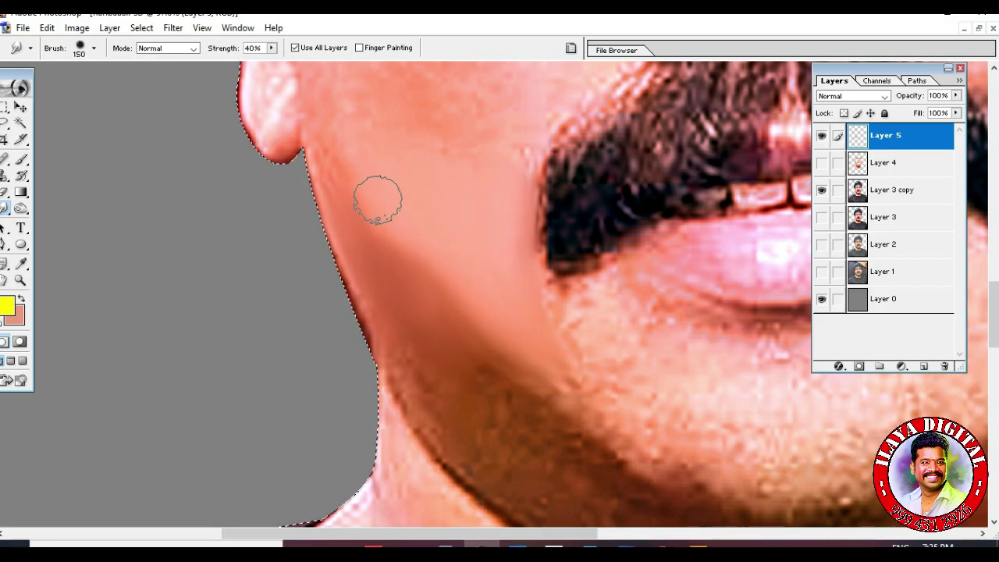
# - Smooth the dark left jaw shadow down toward the chin with a smudge brush of 175
pyautogui.scroll(-3, 409, 219)
pyautogui.moveTo(536, 275); pyautogui.dragTo(604, 320)
pyautogui.press(']')
pyautogui.moveTo(399, 110); pyautogui.dragTo(566, 333)
pyautogui.moveTo(345, 133)
pyautogui.mouseDown()
pyautogui.moveTo(408, 250)
pyautogui.moveTo(530, 387)
pyautogui.mouseUp()
pyautogui.press('[')
pyautogui.press('[')
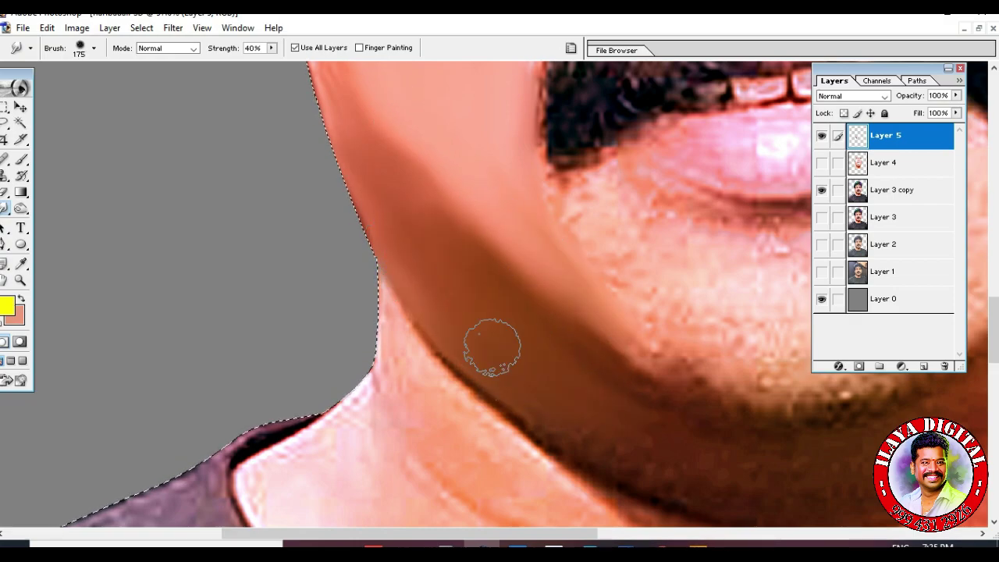
# - Blend the skin below the left earlobe into the cheek and jaw edge
pyautogui.scroll(4, 535, 334)
pyautogui.press('[')
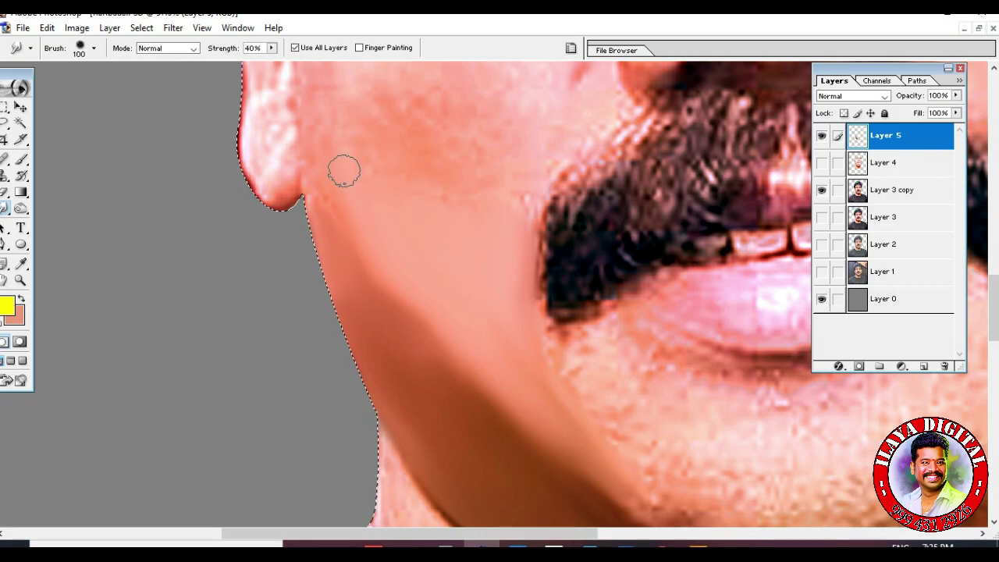
pyautogui.press(']')
pyautogui.press(']')
pyautogui.press(']')
pyautogui.moveTo(370, 207); pyautogui.dragTo(393, 260)
pyautogui.press('[')
pyautogui.press('[')
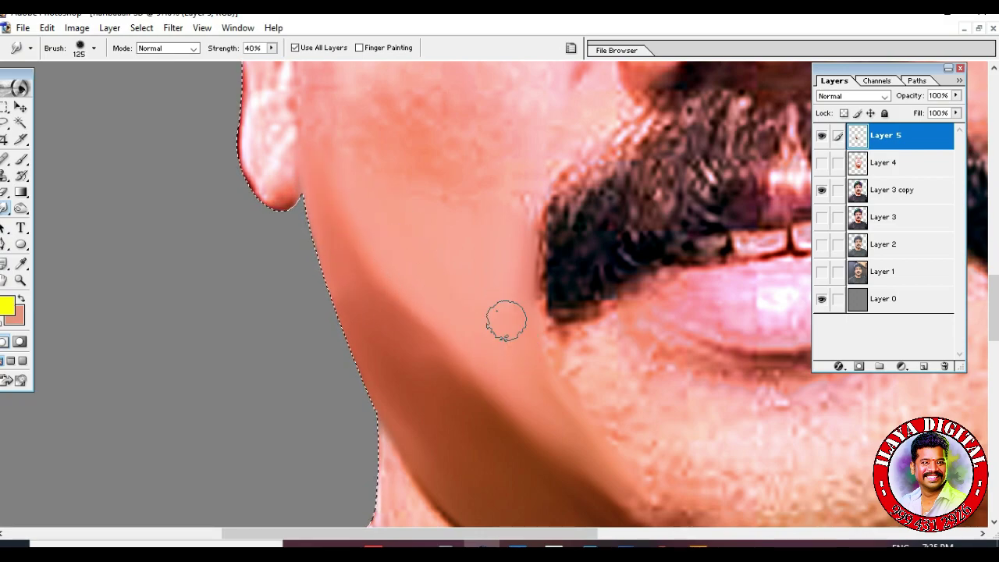
# - Smudge the skin from below the left mouth corner along the lower edge of the chin
pyautogui.scroll(-3, 413, 273)
pyautogui.press(']')
pyautogui.moveTo(576, 256)
pyautogui.mouseDown()
pyautogui.moveTo(561, 308)
pyautogui.moveTo(722, 442)
pyautogui.mouseUp()
pyautogui.press(']')
pyautogui.moveTo(646, 422)
pyautogui.mouseDown()
pyautogui.moveTo(748, 446)
pyautogui.moveTo(820, 446)
pyautogui.mouseUp()
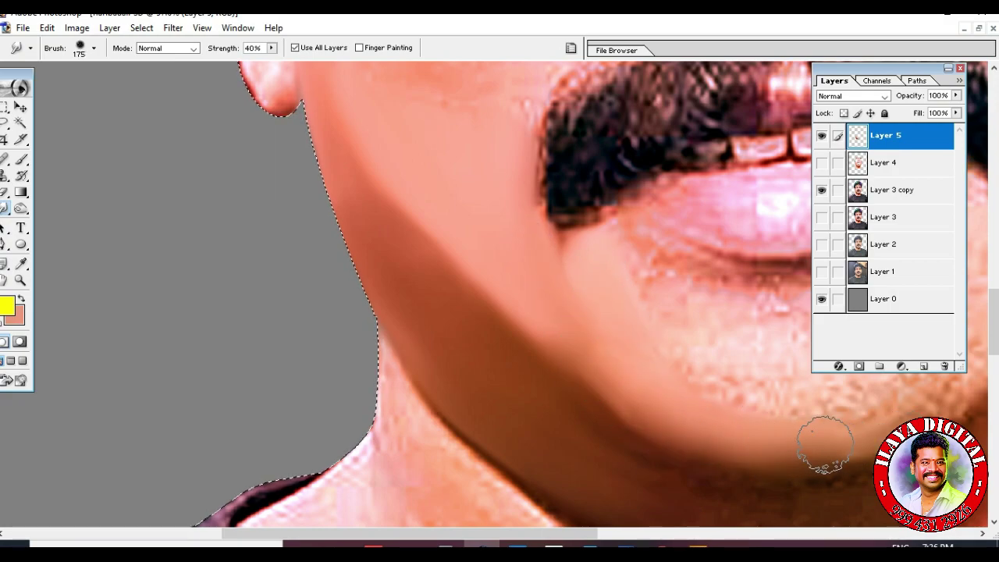
# - Blend the chin's right side and the skin below the lower lip
pyautogui.scroll(-5, 668, 415)
pyautogui.hscroll(10, 669, 414)
pyautogui.moveTo(567, 187)
pyautogui.mouseDown()
pyautogui.moveTo(622, 157)
pyautogui.moveTo(611, 152)
pyautogui.moveTo(499, 272)
pyautogui.moveTo(232, 231)
pyautogui.moveTo(395, 288)
pyautogui.mouseUp()
pyautogui.scroll(3, 390, 285)
pyautogui.press(']')
pyautogui.press(']')
pyautogui.moveTo(303, 270)
pyautogui.mouseDown()
pyautogui.moveTo(430, 263)
pyautogui.moveTo(382, 320)
pyautogui.mouseUp()
# - Smooth the right lower cheek and the remaining chin skin around both mouth corners
pyautogui.scroll(3, 704, 167)
pyautogui.press('[')
pyautogui.press('[')
pyautogui.moveTo(769, 163)
pyautogui.mouseDown()
pyautogui.moveTo(748, 224)
pyautogui.moveTo(660, 223)
pyautogui.moveTo(611, 307)
pyautogui.moveTo(663, 228)
pyautogui.moveTo(752, 241)
pyautogui.moveTo(625, 291)
pyautogui.mouseUp()
pyautogui.press(']')
pyautogui.press(']')
pyautogui.moveTo(239, 282); pyautogui.dragTo(427, 337)
pyautogui.press('[')
pyautogui.moveTo(212, 311); pyautogui.dragTo(194, 256)
pyautogui.press('[')
pyautogui.press('[')
pyautogui.moveTo(588, 243)
pyautogui.mouseDown()
pyautogui.moveTo(598, 209)
pyautogui.moveTo(593, 220)
pyautogui.mouseUp()
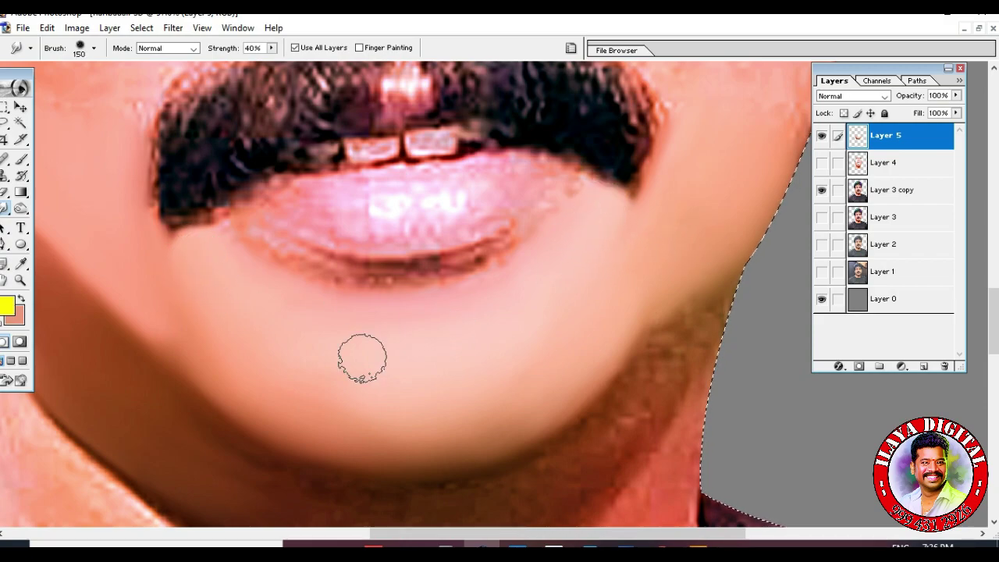
# - Make Layer 4 visible again beneath the newly smudged chin on Layer 5
pyautogui.hscroll(-5, 362, 358)
pyautogui.scroll(3, 305, 274)
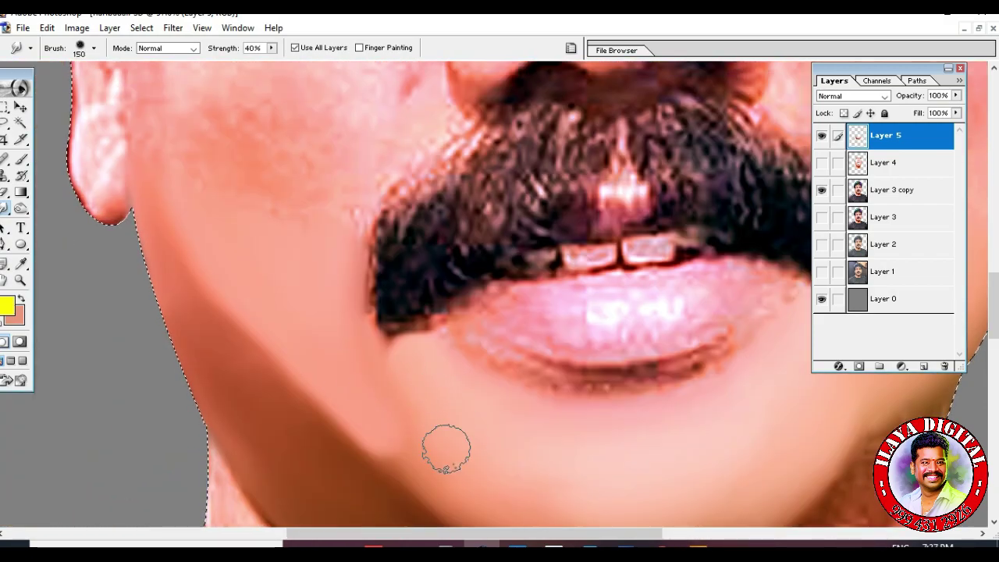
pyautogui.scroll(-5, 439, 415)
pyautogui.click(821, 162)
pyautogui.scroll(2, 395, 285)
pyautogui.scroll(-2, 396, 286)
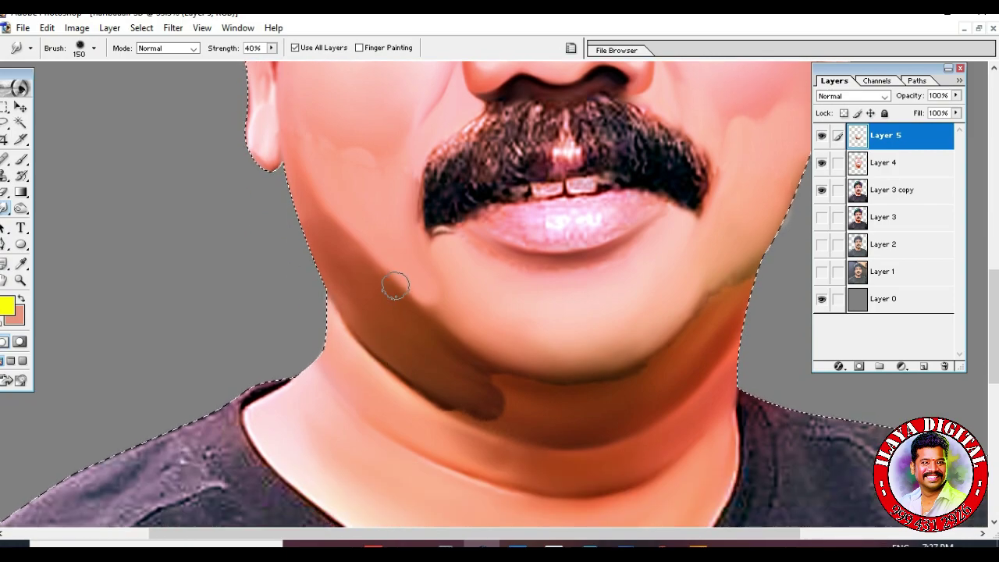
# - Erase Layer 5's hard edges along the jaw and both lower cheeks with a 200 to 300 px soft eraser
pyautogui.press('e')
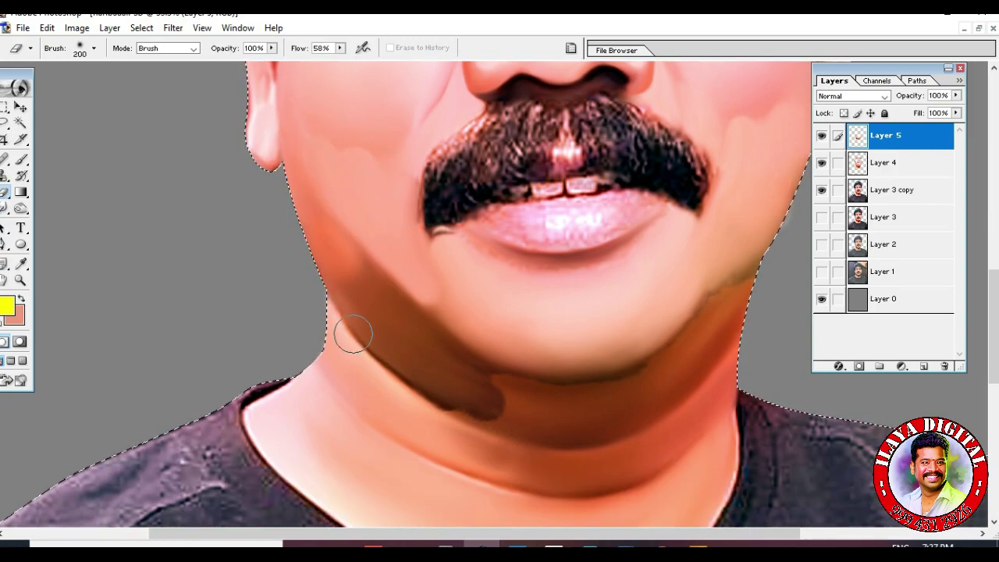
pyautogui.moveTo(344, 308)
pyautogui.mouseDown()
pyautogui.moveTo(468, 423)
pyautogui.moveTo(713, 286)
pyautogui.moveTo(667, 349)
pyautogui.mouseUp()
pyautogui.press(']')
pyautogui.press(']')
pyautogui.moveTo(724, 247)
pyautogui.mouseDown()
pyautogui.moveTo(692, 313)
pyautogui.moveTo(563, 351)
pyautogui.moveTo(429, 348)
pyautogui.moveTo(364, 256)
pyautogui.mouseUp()
pyautogui.press('[')
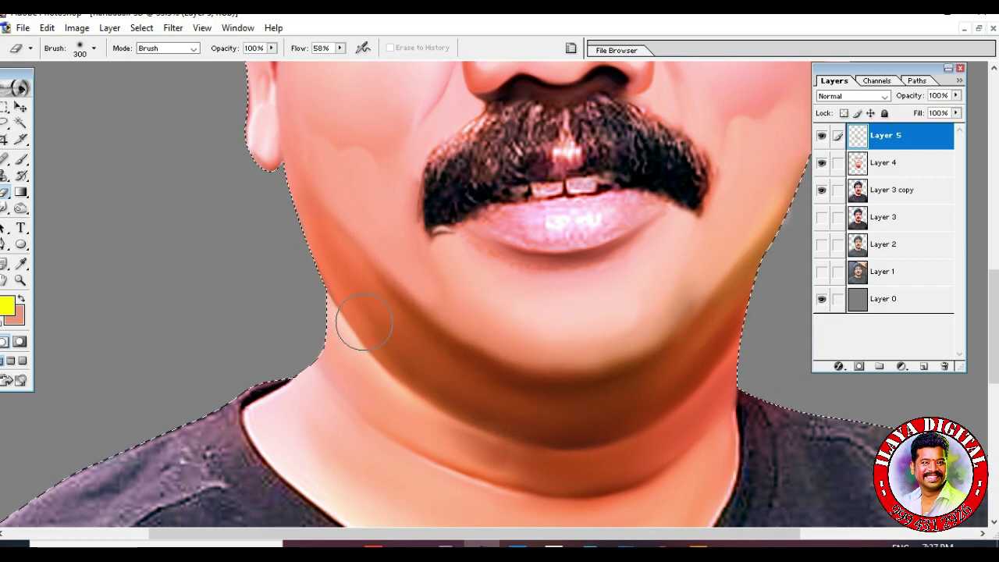
# - Smudge the skin beside the left eyebrow's outer end and down to the left eye's outer corner on Layer 6
pyautogui.scroll(2, 330, 265)
pyautogui.press('[')
pyautogui.press('[')
pyautogui.press('[')
pyautogui.press('[')
pyautogui.press('[')
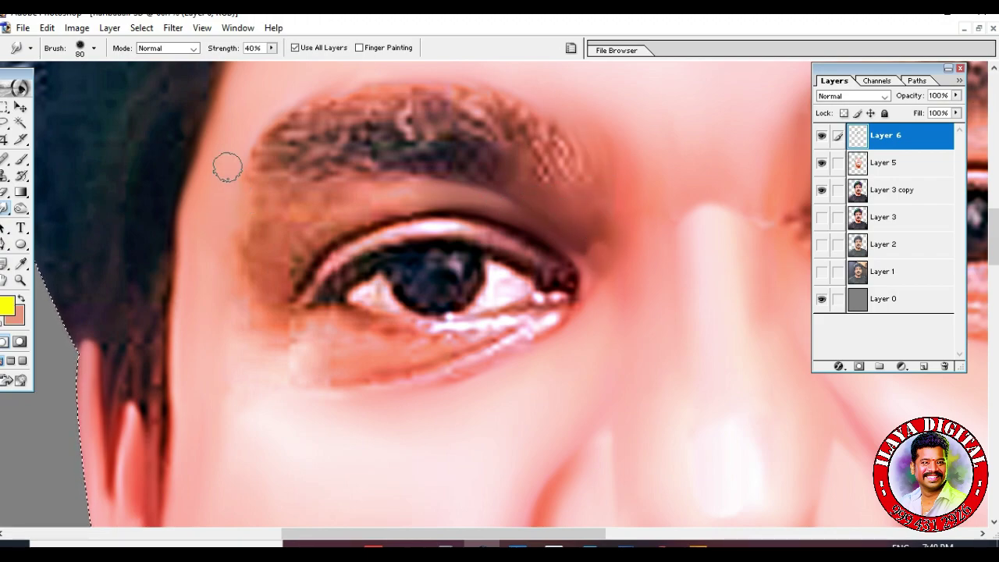
pyautogui.press('[')
pyautogui.press('[')
pyautogui.scroll(-2, 256, 186)
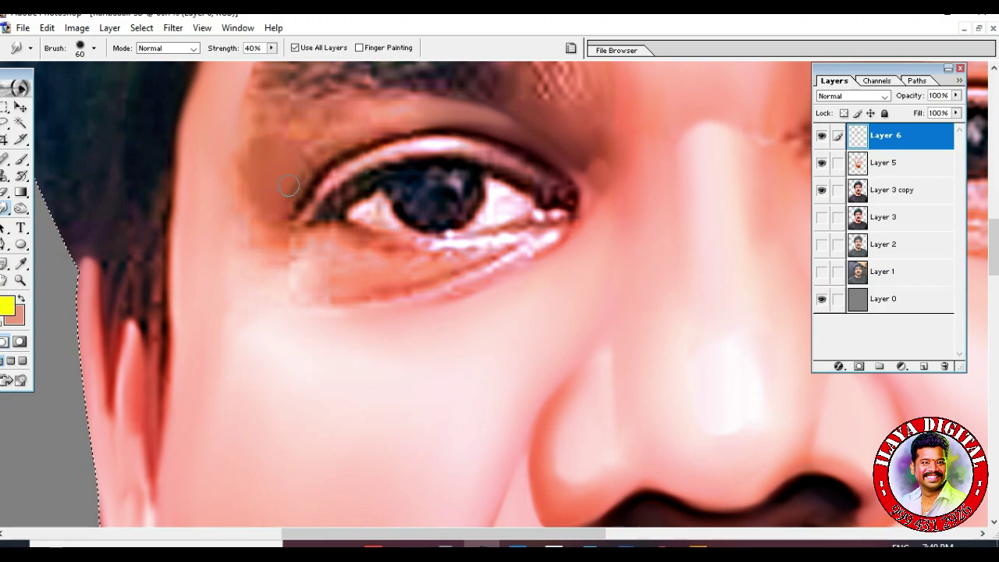
# - Blend the skin along the underside of the left eyebrow with a 60 to 70 px smudge brush
pyautogui.press('[')
pyautogui.press('[')
pyautogui.scroll(2, 261, 259)
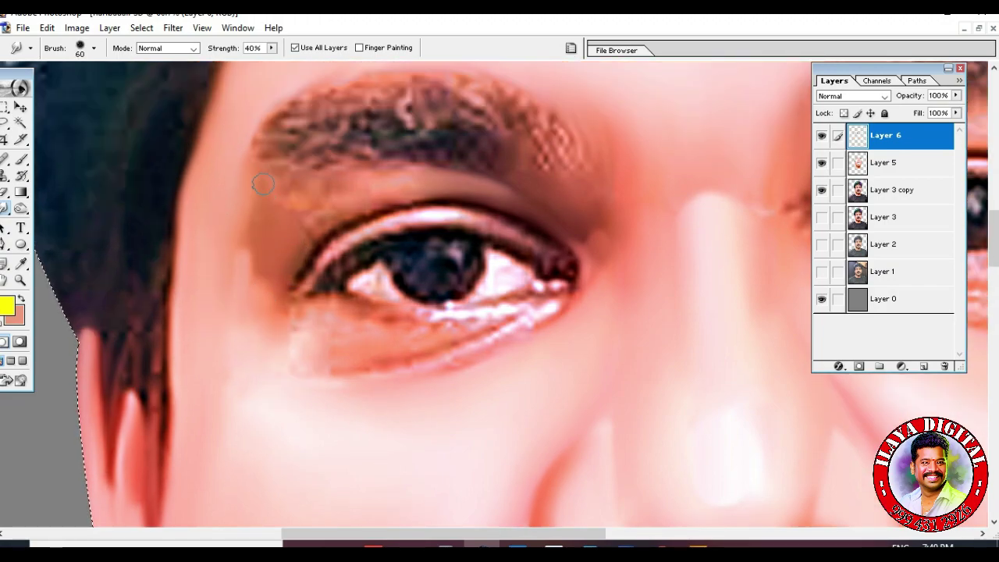
pyautogui.press('[')
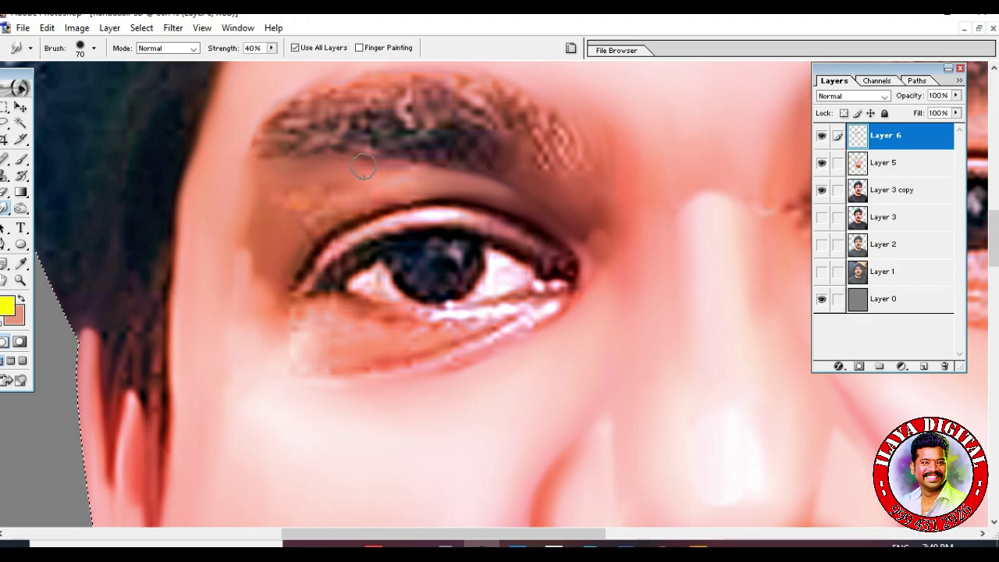
pyautogui.hotkey('ctrl', '+')
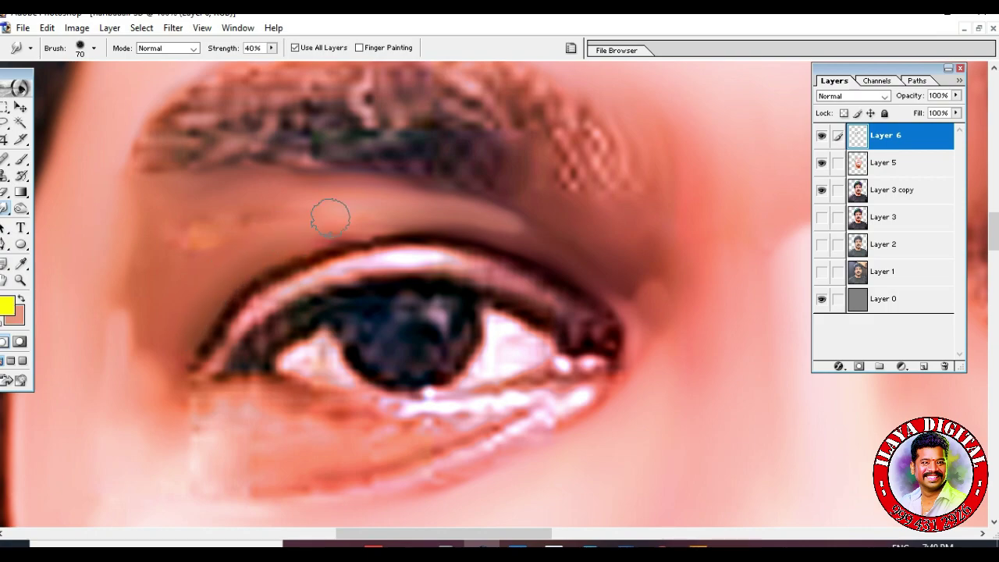
# - Smooth the upper eyelid skin between the left eyebrow and the lid crease
pyautogui.press('[')
pyautogui.press('[')
pyautogui.press('[')
pyautogui.press('[')
pyautogui.press('[')
pyautogui.press('[')
pyautogui.press('[')
pyautogui.press('[')
# - Smudge the skin directly below the left eye and the fold running toward its inner corner
pyautogui.scroll(-3, 202, 248)
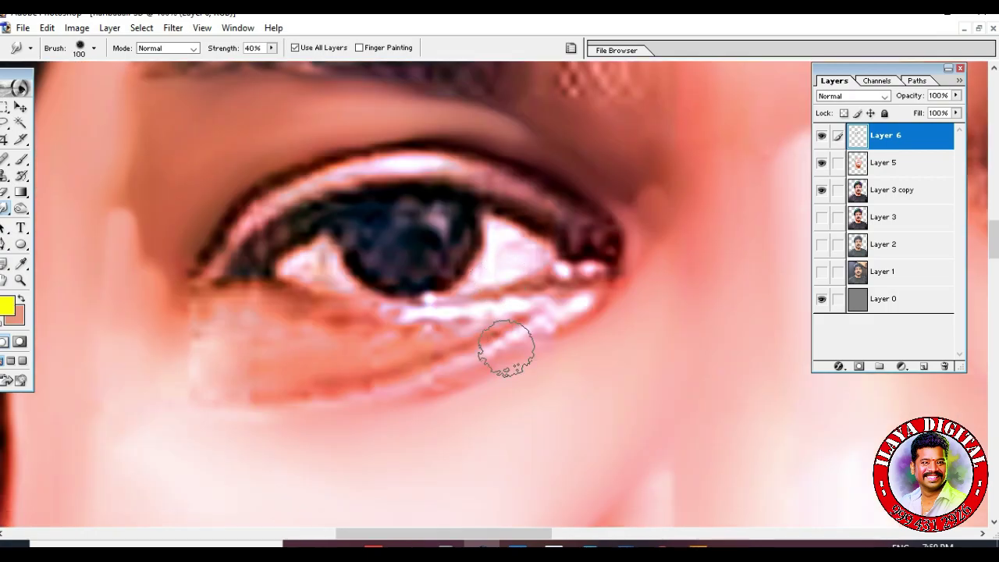
pyautogui.scroll(-3, 200, 230)
pyautogui.press(']')
pyautogui.press(']')
pyautogui.press(']')
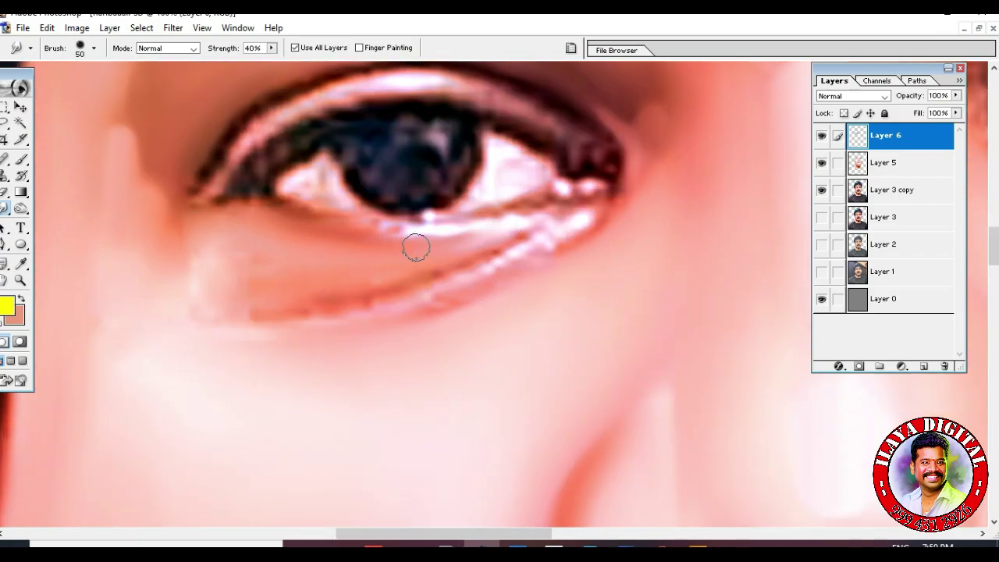
pyautogui.scroll(-2, 464, 261)
pyautogui.press('[')
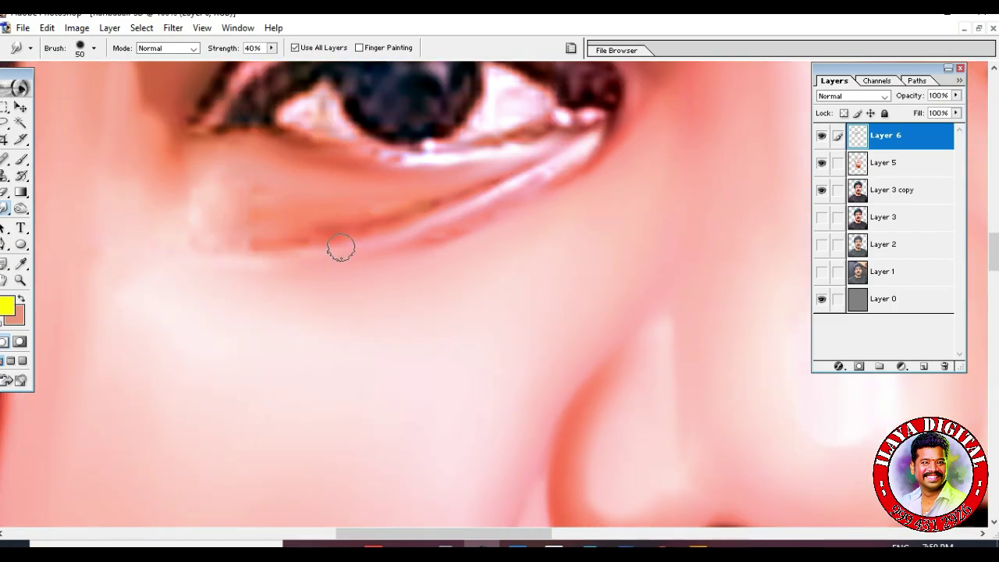
# - Blend the under-eye fold and the skin below the left eye's outer corner with a 70 to 80 px brush
pyautogui.press(']')
pyautogui.press(']')
pyautogui.press(']')
pyautogui.press(']')
pyautogui.press('[')
pyautogui.moveTo(204, 206)
pyautogui.mouseDown()
pyautogui.moveTo(222, 187)
pyautogui.moveTo(223, 208)
pyautogui.moveTo(262, 177)
pyautogui.mouseUp()
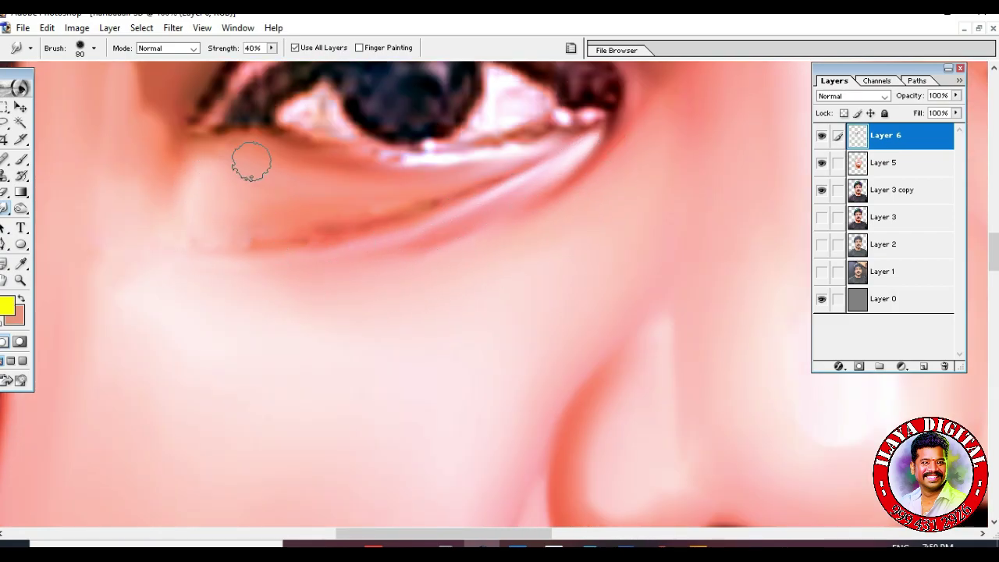
pyautogui.press(']')
pyautogui.press(']')
pyautogui.press(']')
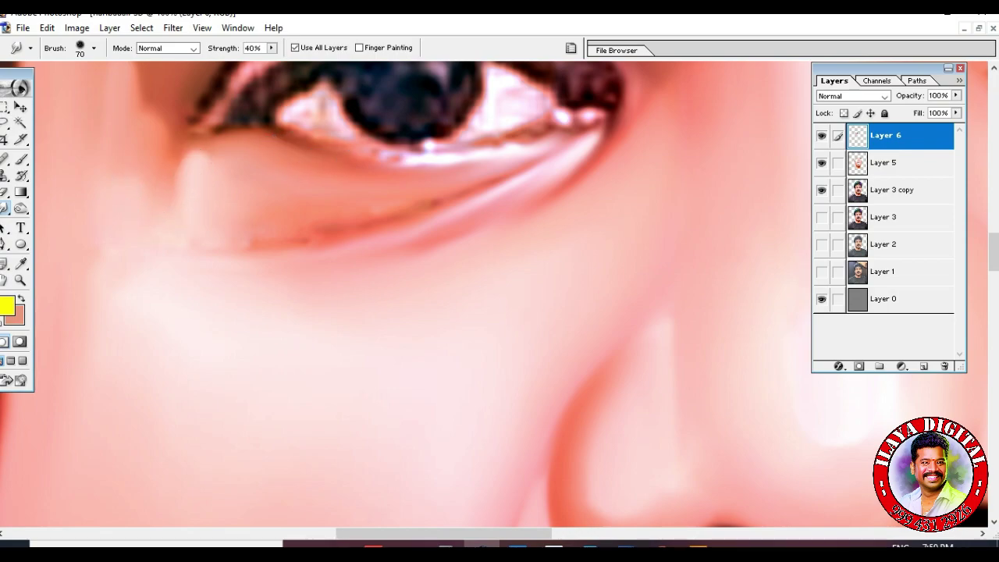
# - Blend the cheek skin into the outer under-eye area and smooth the pale fold with a 60 px brush
pyautogui.scroll(2, 156, 229)
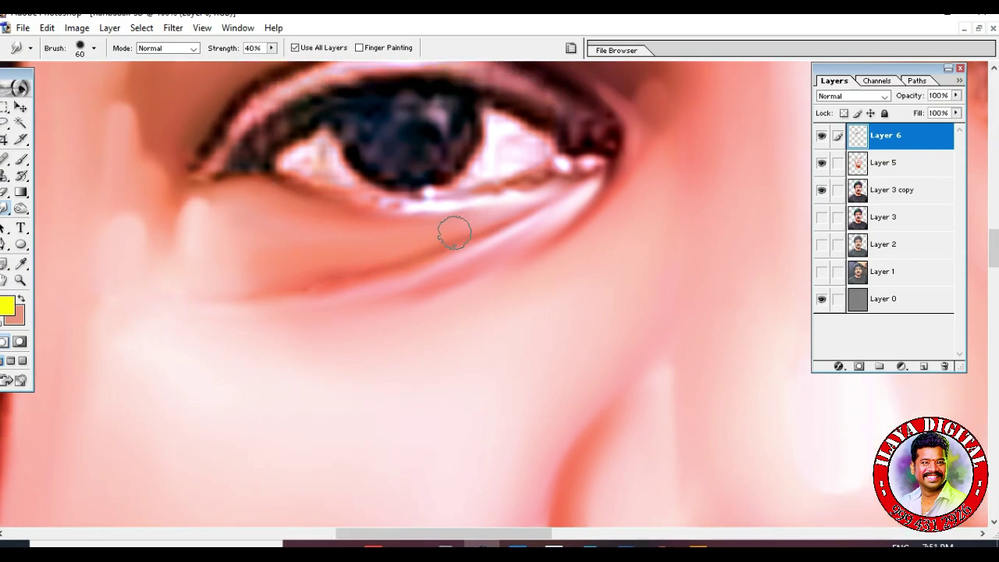
pyautogui.moveTo(213, 263); pyautogui.dragTo(237, 270)
pyautogui.scroll(1, 200, 312)
pyautogui.moveTo(441, 265); pyautogui.dragTo(495, 250)
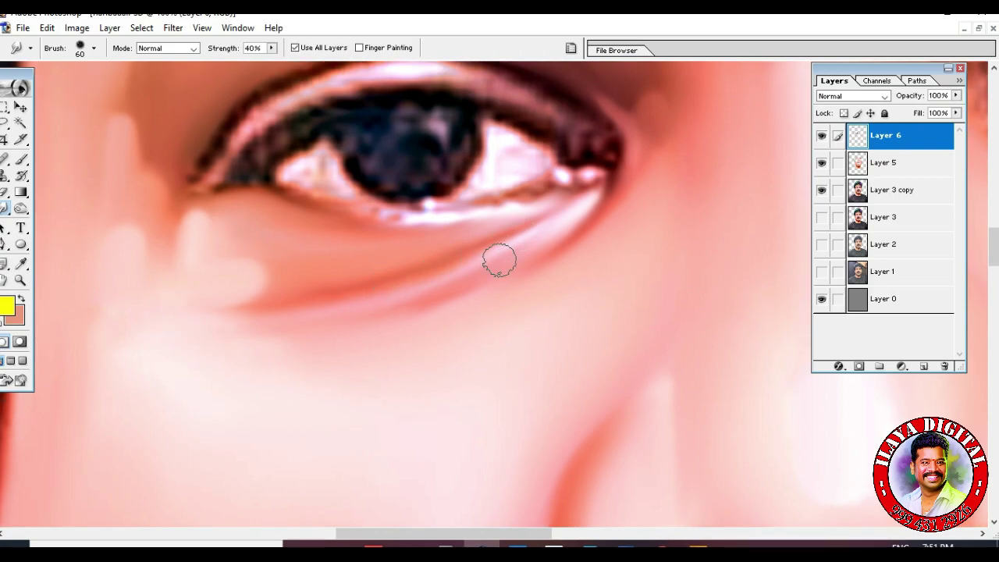
# - Smudge the left eye's lower lid rim and lower lash line with a 30 px brush
pyautogui.scroll(2, 495, 251)
pyautogui.press('[')
pyautogui.press('[')
pyautogui.moveTo(351, 282); pyautogui.dragTo(448, 286)
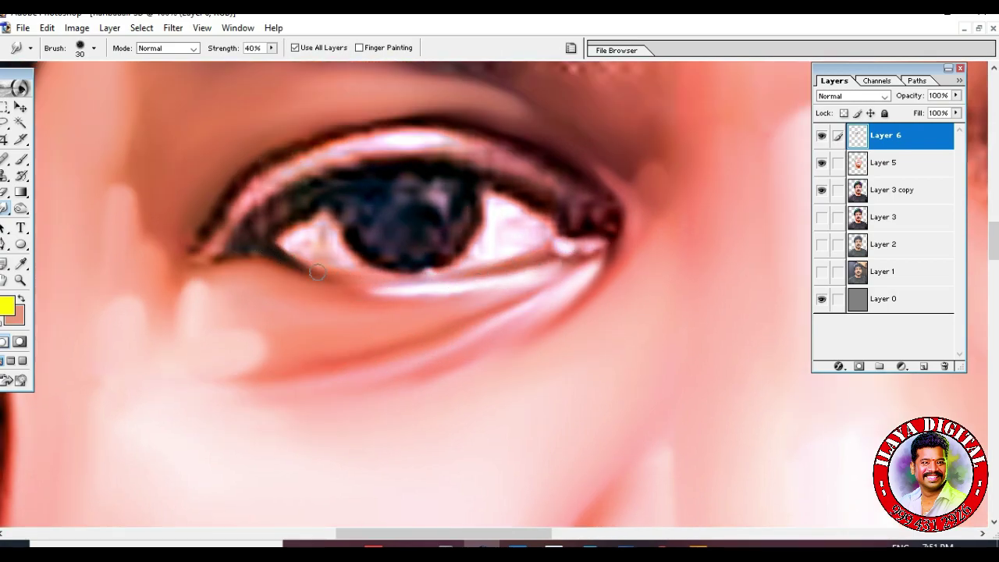
pyautogui.moveTo(291, 259); pyautogui.dragTo(508, 264)
# - Smooth the left eye's upper lid, its crease line and the inner corner with a 40 to 50 px brush
pyautogui.press(']')
pyautogui.moveTo(312, 159)
pyautogui.mouseDown()
pyautogui.moveTo(430, 140)
pyautogui.moveTo(409, 142)
pyautogui.moveTo(606, 202)
pyautogui.moveTo(551, 176)
pyautogui.moveTo(571, 209)
pyautogui.moveTo(609, 223)
pyautogui.mouseUp()
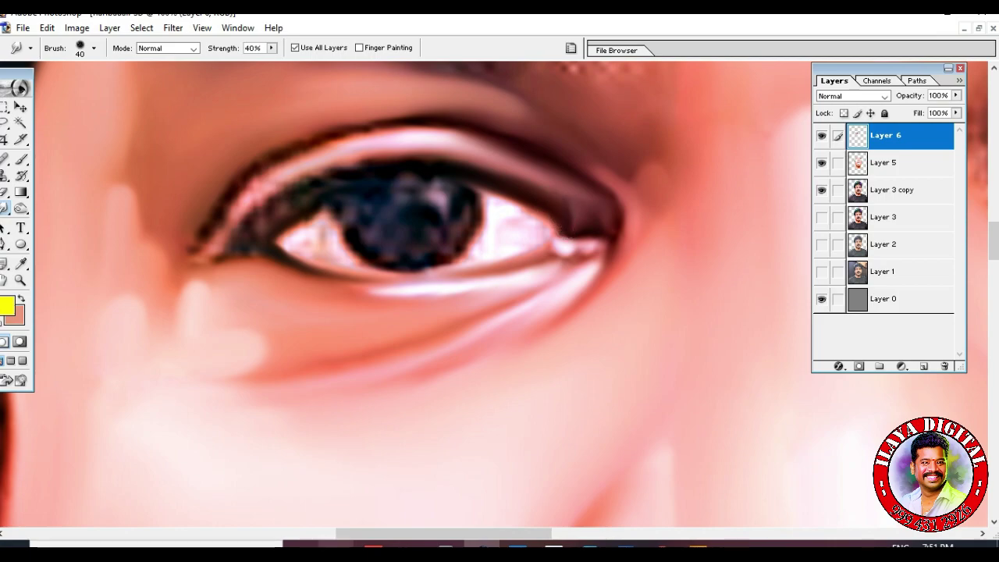
pyautogui.moveTo(229, 191)
pyautogui.mouseDown()
pyautogui.moveTo(366, 124)
pyautogui.moveTo(419, 120)
pyautogui.moveTo(540, 160)
pyautogui.mouseUp()
pyautogui.press(']')
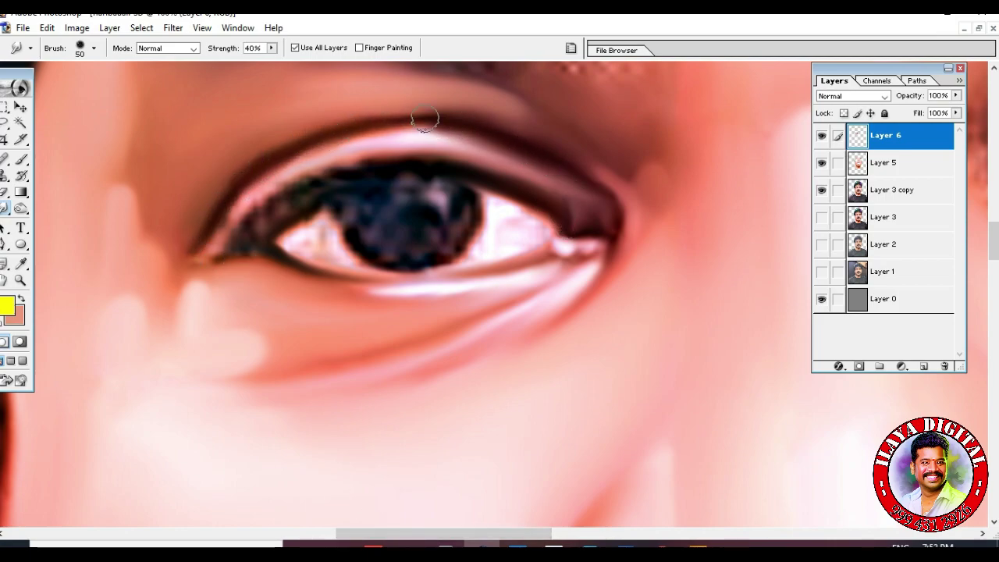
pyautogui.press(']')
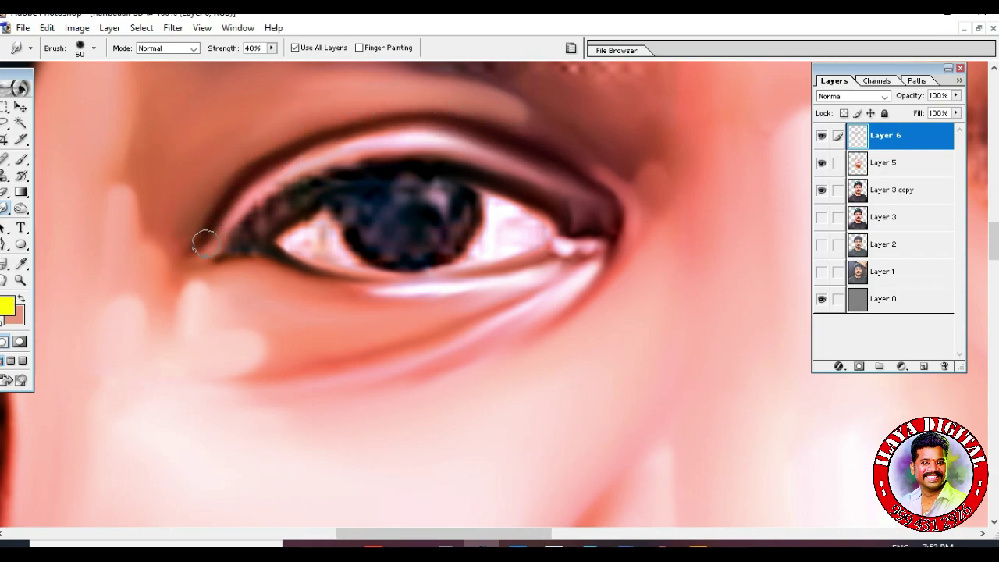
pyautogui.press('[')
pyautogui.moveTo(303, 162)
pyautogui.mouseDown()
pyautogui.moveTo(421, 146)
pyautogui.moveTo(420, 136)
pyautogui.moveTo(518, 160)
pyautogui.mouseUp()
# - Outline the left eye's white with the Pen tool for a selection, and return to the Smudge tool
pyautogui.press('p')
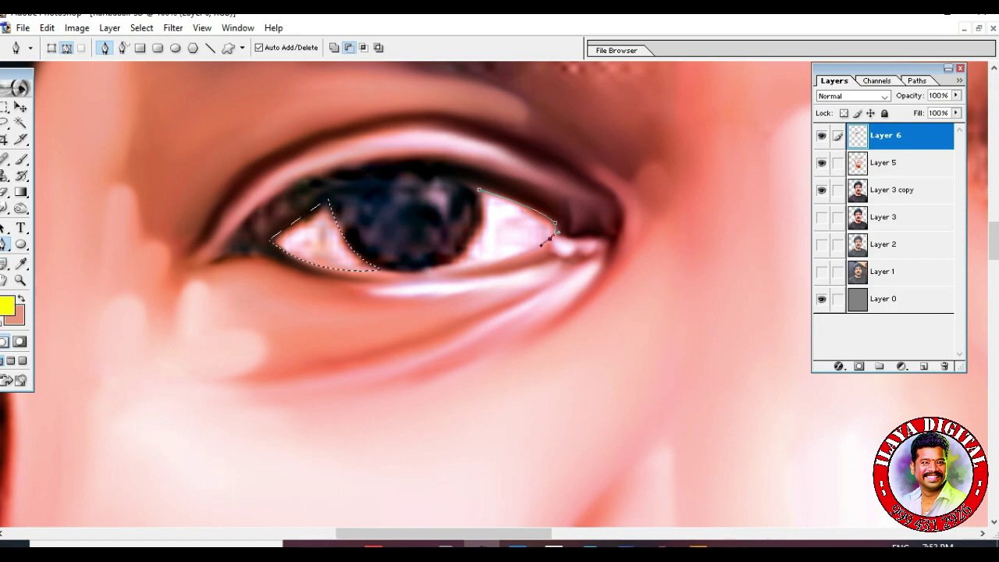
pyautogui.moveTo(450, 265); pyautogui.dragTo(404, 266)
pyautogui.click(20, 107)
pyautogui.click(5, 209)
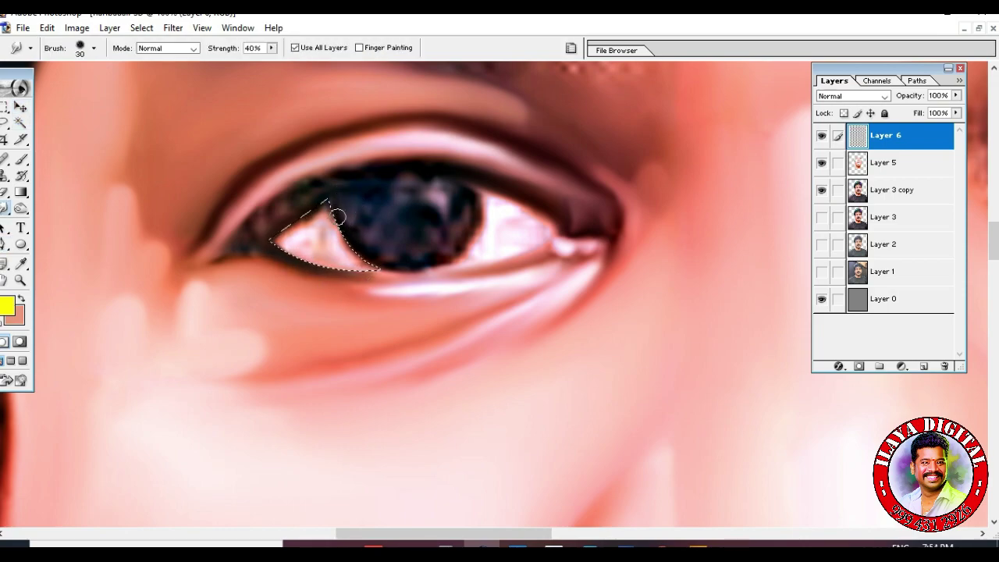
# - Smudge the dark lash line and iris edge around the selected outer eye white at 50% strength
pyautogui.press('5')
pyautogui.hotkey('ctrl', '+')
pyautogui.moveTo(283, 289); pyautogui.dragTo(410, 296)
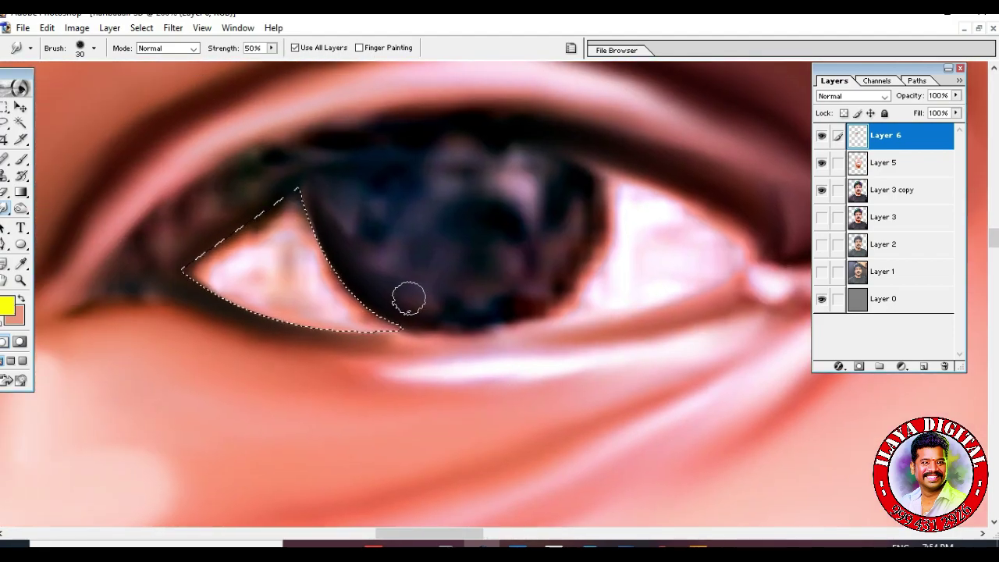
pyautogui.press('[')
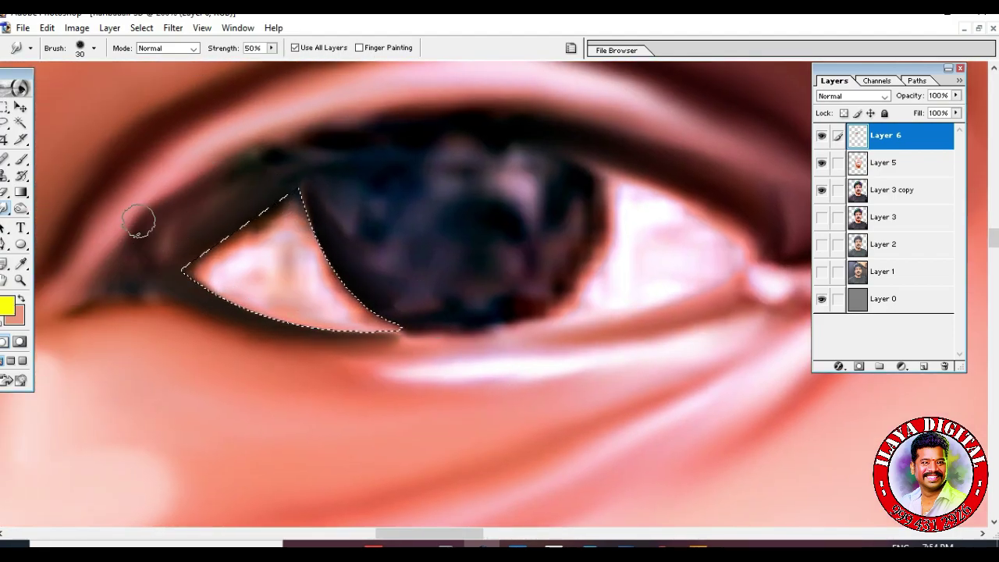
pyautogui.press(']')
pyautogui.press(']')
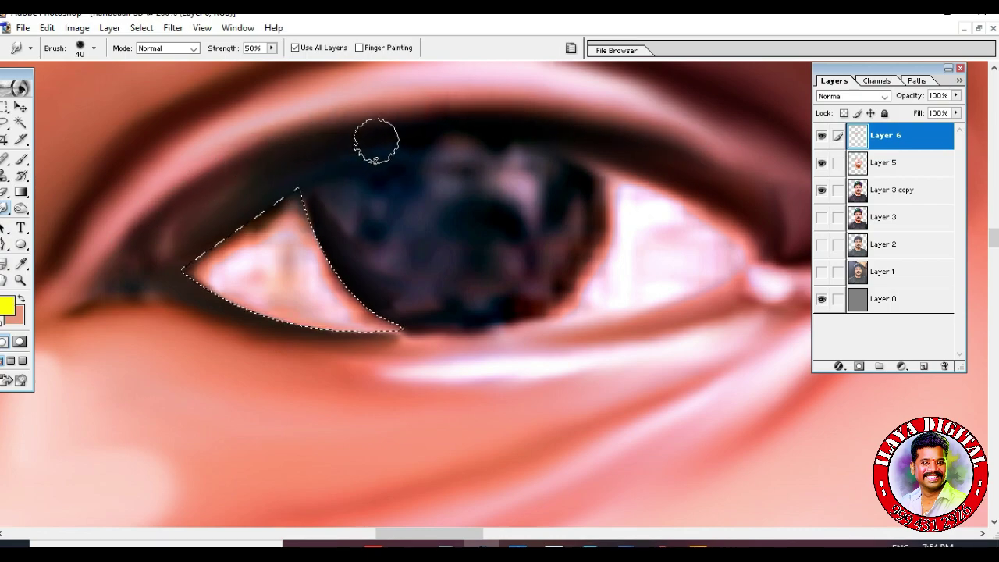
pyautogui.press('[')
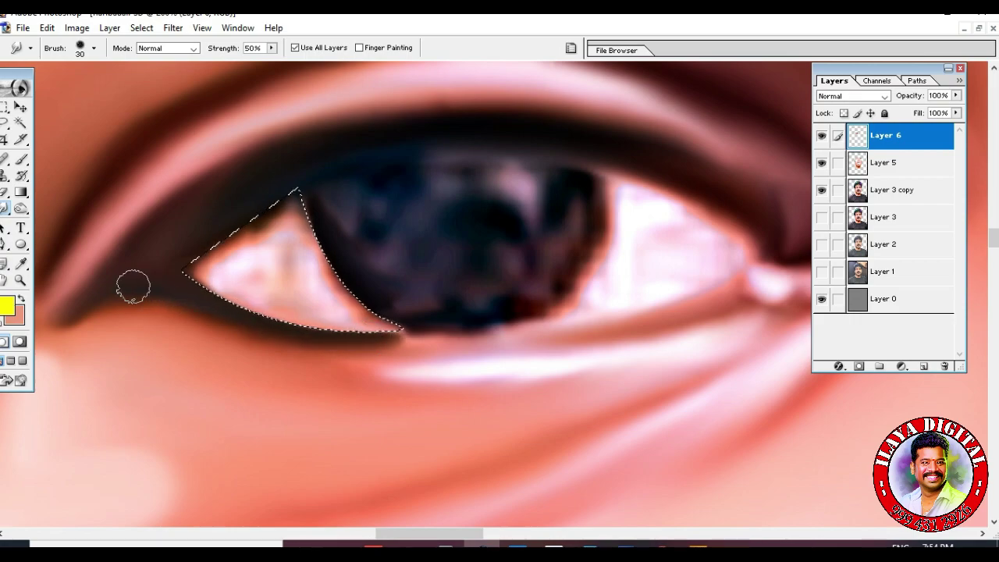
# - Smooth the outer white of the left eye within its selection, and deselect
pyautogui.press(']')
pyautogui.scroll(2, 127, 312)
pyautogui.press(']')
pyautogui.moveTo(242, 359)
pyautogui.mouseDown()
pyautogui.moveTo(277, 265)
pyautogui.moveTo(271, 340)
pyautogui.moveTo(301, 390)
pyautogui.moveTo(334, 398)
pyautogui.moveTo(305, 310)
pyautogui.moveTo(284, 332)
pyautogui.moveTo(192, 347)
pyautogui.moveTo(219, 345)
pyautogui.moveTo(235, 362)
pyautogui.moveTo(215, 356)
pyautogui.moveTo(254, 387)
pyautogui.mouseUp()
pyautogui.hotkey('ctrl', 'd')
# - Soften the outer eye white's edges against the iris and lash line at 30% smudge strength
pyautogui.press('[')
pyautogui.press('[')
pyautogui.press('[')
pyautogui.press('3')
pyautogui.press(']')
pyautogui.press('[')
pyautogui.moveTo(239, 308)
pyautogui.mouseDown()
pyautogui.moveTo(312, 252)
pyautogui.moveTo(343, 354)
pyautogui.moveTo(400, 398)
pyautogui.mouseUp()
pyautogui.moveTo(170, 364)
pyautogui.mouseDown()
pyautogui.moveTo(274, 401)
pyautogui.moveTo(424, 415)
pyautogui.mouseUp()
# - Outline the left eye's inner white with the Pen tool and turn the path into a selection
pyautogui.press('p')
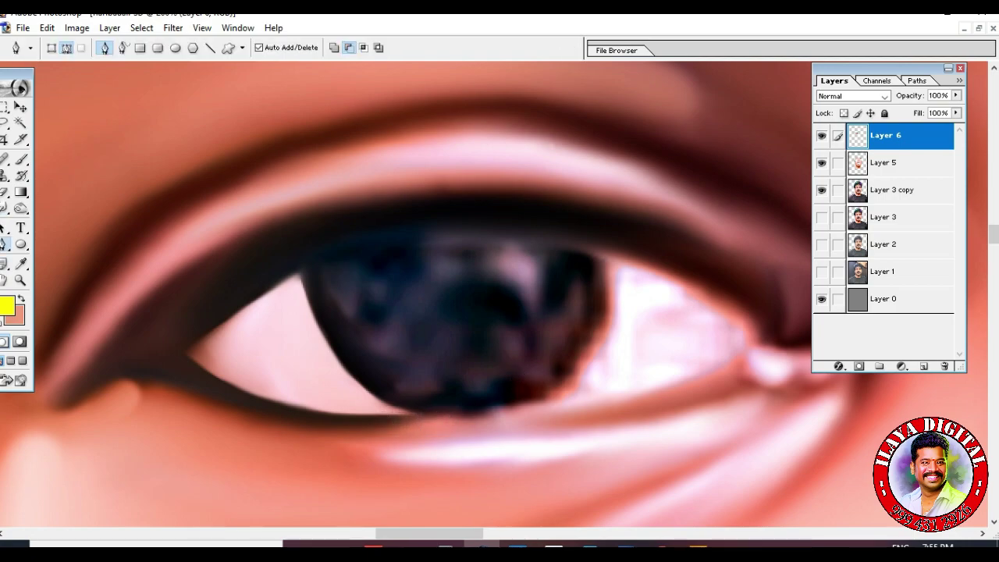
pyautogui.moveTo(545, 402); pyautogui.dragTo(616, 353)
pyautogui.moveTo(741, 356); pyautogui.dragTo(798, 314)
pyautogui.moveTo(601, 252); pyautogui.dragTo(486, 205)
pyautogui.hotkey('ctrl', 'Return')
# - Smudge the iris edge and inner eye white along the selection at 60% strength, deselect, and soften the upper edge
pyautogui.press('r')
pyautogui.moveTo(635, 250)
pyautogui.mouseDown()
pyautogui.moveTo(739, 340)
pyautogui.moveTo(577, 229)
pyautogui.moveTo(676, 293)
pyautogui.moveTo(584, 271)
pyautogui.moveTo(582, 242)
pyautogui.moveTo(581, 273)
pyautogui.moveTo(609, 239)
pyautogui.moveTo(706, 285)
pyautogui.moveTo(574, 245)
pyautogui.moveTo(563, 310)
pyautogui.moveTo(586, 314)
pyautogui.moveTo(526, 391)
pyautogui.moveTo(540, 391)
pyautogui.moveTo(528, 379)
pyautogui.moveTo(562, 361)
pyautogui.mouseUp()
pyautogui.press('6')
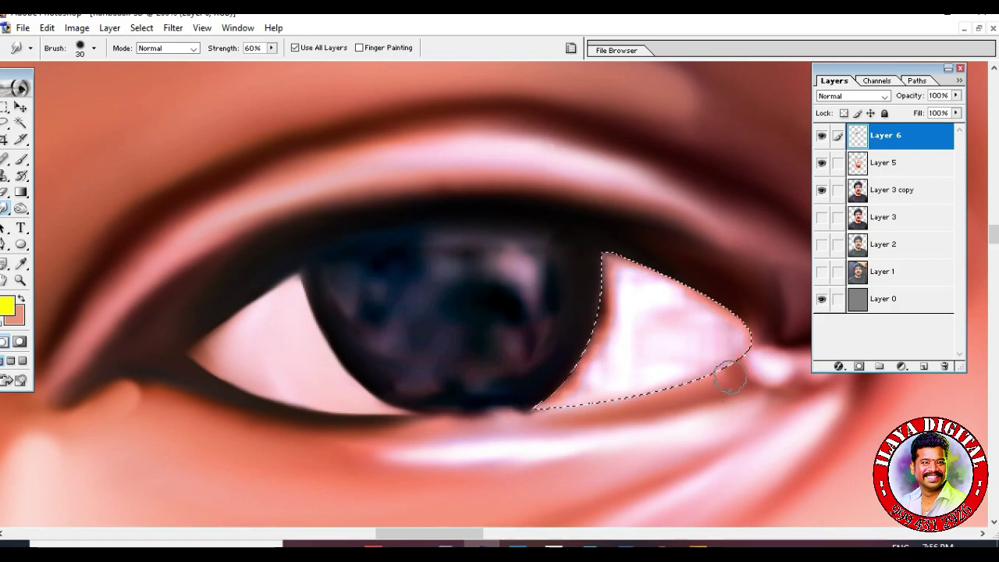
pyautogui.press(']')
pyautogui.moveTo(633, 323); pyautogui.dragTo(591, 256)
pyautogui.moveTo(663, 312)
pyautogui.mouseDown()
pyautogui.moveTo(665, 382)
pyautogui.moveTo(609, 286)
pyautogui.moveTo(552, 393)
pyautogui.mouseUp()
pyautogui.press(']')
pyautogui.hotkey('ctrl', 'd')
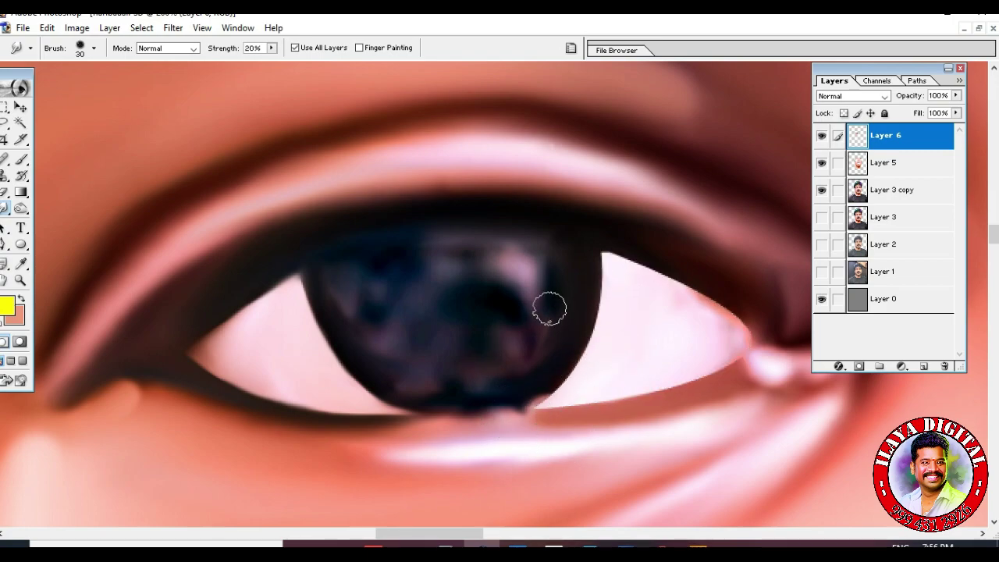
pyautogui.moveTo(603, 250)
pyautogui.mouseDown()
pyautogui.moveTo(573, 350)
pyautogui.moveTo(646, 267)
pyautogui.moveTo(738, 340)
pyautogui.moveTo(539, 395)
pyautogui.moveTo(687, 245)
pyautogui.mouseUp()
# - Outline the lower edge of the left iris with the Pen tool and load it as a selection
pyautogui.press('p')
pyautogui.hotkey('ctrl', 'alt', 'z')
pyautogui.hotkey('ctrl', 'alt', 'z')
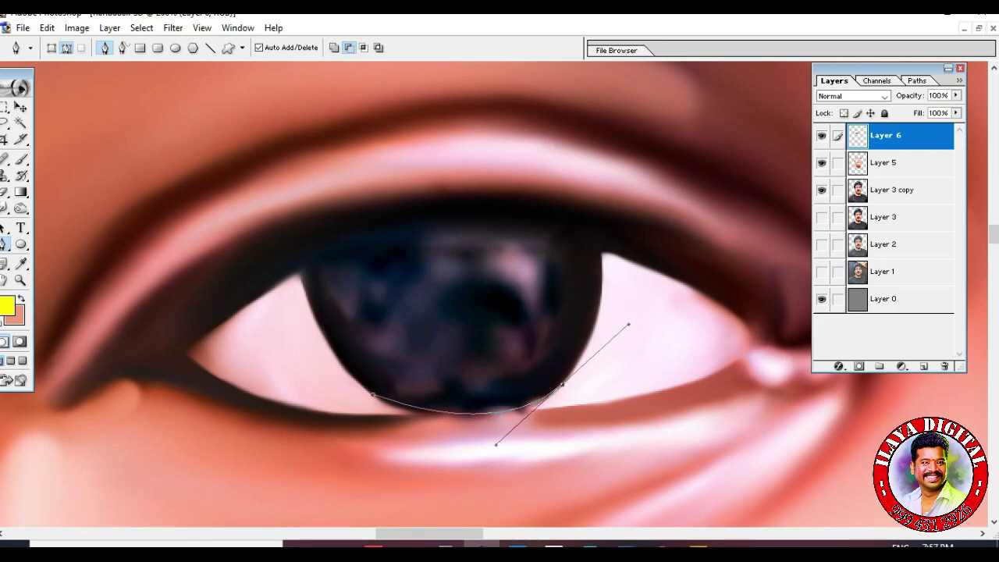
pyautogui.hotkey('ctrl', 'Return')
pyautogui.press('r')
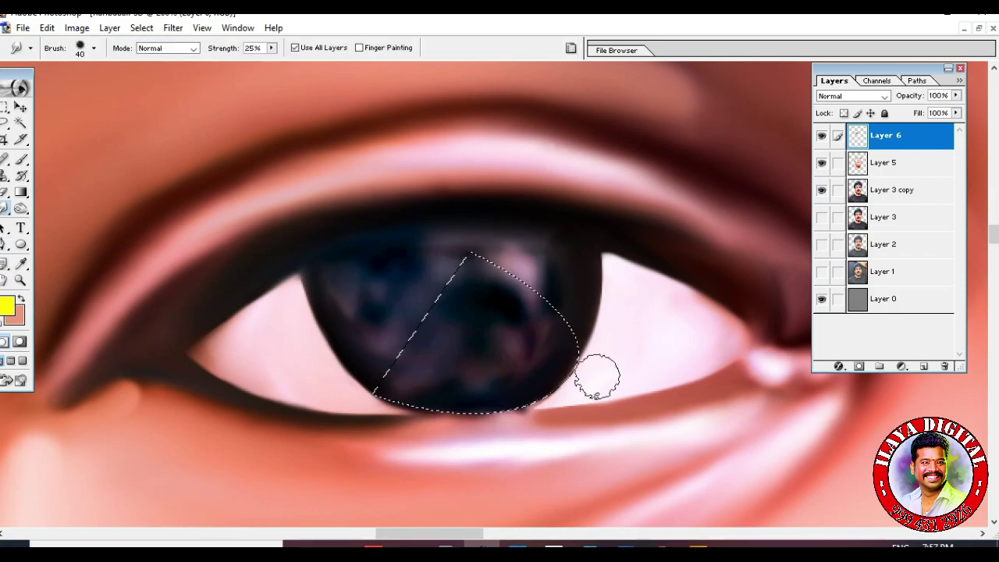
# - Smudge the iris's lower edge within the selection, deselect, and blend the iris interior at 40% strength
pyautogui.press('[')
pyautogui.press('[')
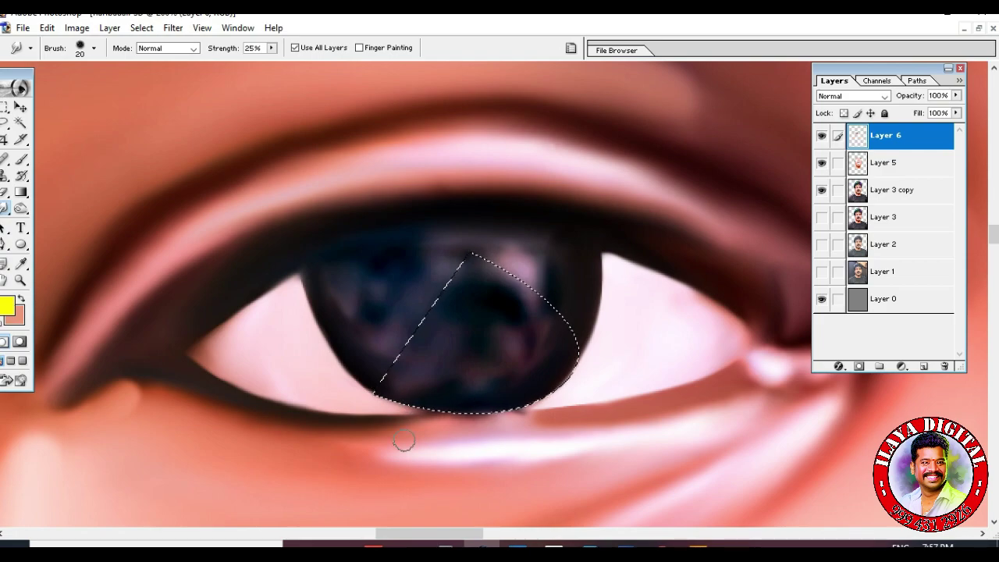
pyautogui.hotkey('ctrl', 'd')
pyautogui.press(']')
pyautogui.press(']')
pyautogui.press(']')
pyautogui.press('4')
pyautogui.moveTo(357, 301)
pyautogui.mouseDown()
pyautogui.moveTo(371, 262)
pyautogui.moveTo(534, 264)
pyautogui.moveTo(450, 330)
pyautogui.moveTo(373, 353)
pyautogui.moveTo(387, 367)
pyautogui.moveTo(490, 367)
pyautogui.moveTo(479, 310)
pyautogui.moveTo(532, 339)
pyautogui.mouseUp()
# - Compare the whole face with Layer 6 hidden and shown
pyautogui.hotkey('ctrl', '-')
pyautogui.hotkey('ctrl', '-')
pyautogui.hotkey('ctrl', '-')
pyautogui.hotkey('ctrl', '-')
pyautogui.hotkey('ctrl', '-')
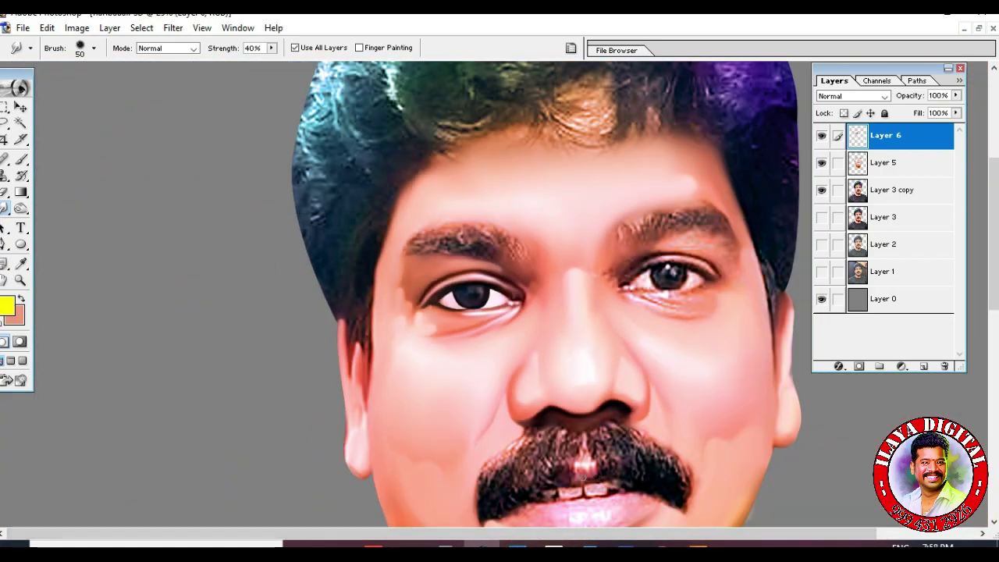
pyautogui.scroll(-3, 599, 478)
pyautogui.click(822, 136)
pyautogui.click(821, 136)
# - Erase along the left eye's lower lash line on Layer 6 with a small eraser
pyautogui.press('z')
pyautogui.moveTo(429, 211); pyautogui.dragTo(554, 273)
pyautogui.moveTo(187, 155)
pyautogui.mouseDown()
pyautogui.moveTo(412, 291)
pyautogui.moveTo(414, 352)
pyautogui.mouseUp()
pyautogui.press('e')
pyautogui.press('[')
pyautogui.press('[')
pyautogui.press('[')
pyautogui.press('[')
pyautogui.press('[')
pyautogui.press('[')
pyautogui.press('[')
pyautogui.press('[')
pyautogui.press('[')
pyautogui.press('[')
pyautogui.press('[')
pyautogui.press('[')
pyautogui.press('[')
pyautogui.moveTo(320, 325)
pyautogui.mouseDown()
pyautogui.moveTo(335, 346)
pyautogui.moveTo(539, 379)
pyautogui.mouseUp()
# - Smudge the left eye's lower lash line from the outer corner to below the iris
pyautogui.press('r')
pyautogui.moveTo(289, 324)
pyautogui.mouseDown()
pyautogui.moveTo(347, 354)
pyautogui.moveTo(454, 378)
pyautogui.moveTo(509, 384)
pyautogui.moveTo(388, 355)
pyautogui.moveTo(551, 381)
pyautogui.mouseUp()
pyautogui.press('[')
pyautogui.moveTo(305, 336)
pyautogui.mouseDown()
pyautogui.moveTo(488, 379)
pyautogui.moveTo(623, 373)
pyautogui.mouseUp()
pyautogui.press(']')
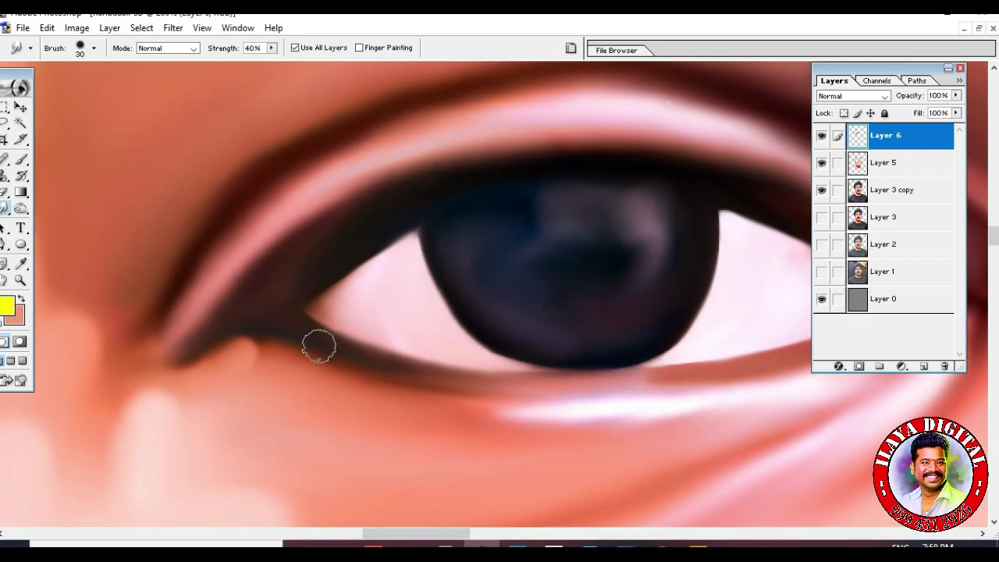
# - Refine the left eye's outer corner and lower lash line, and extend the lower lid highlight outward
pyautogui.moveTo(152, 351); pyautogui.dragTo(157, 337)
pyautogui.moveTo(309, 335); pyautogui.dragTo(559, 365)
pyautogui.moveTo(574, 410)
pyautogui.mouseDown()
pyautogui.moveTo(375, 386)
pyautogui.moveTo(405, 400)
pyautogui.moveTo(347, 393)
pyautogui.moveTo(560, 425)
pyautogui.moveTo(359, 448)
pyautogui.mouseUp()
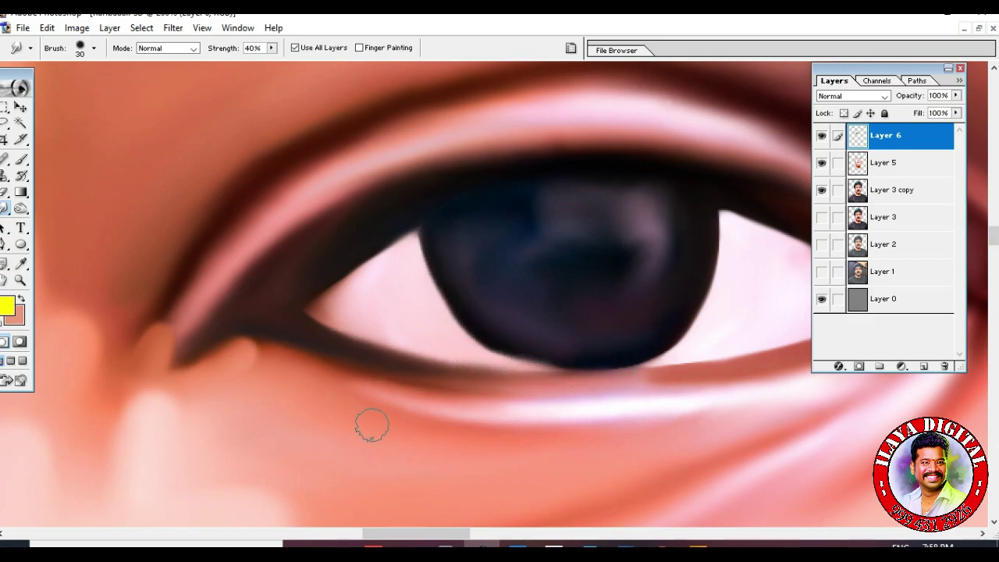
# - Smudge a light highlight down the right cheek beside the nose with a 150 px brush at 80% strength
pyautogui.hotkey('ctrl', '-')
pyautogui.hotkey('ctrl', '-')
pyautogui.hotkey('ctrl', '-')
pyautogui.moveTo(597, 414); pyautogui.dragTo(139, 429)
pyautogui.moveTo(266, 404); pyautogui.dragTo(277, 331)
pyautogui.press('[')
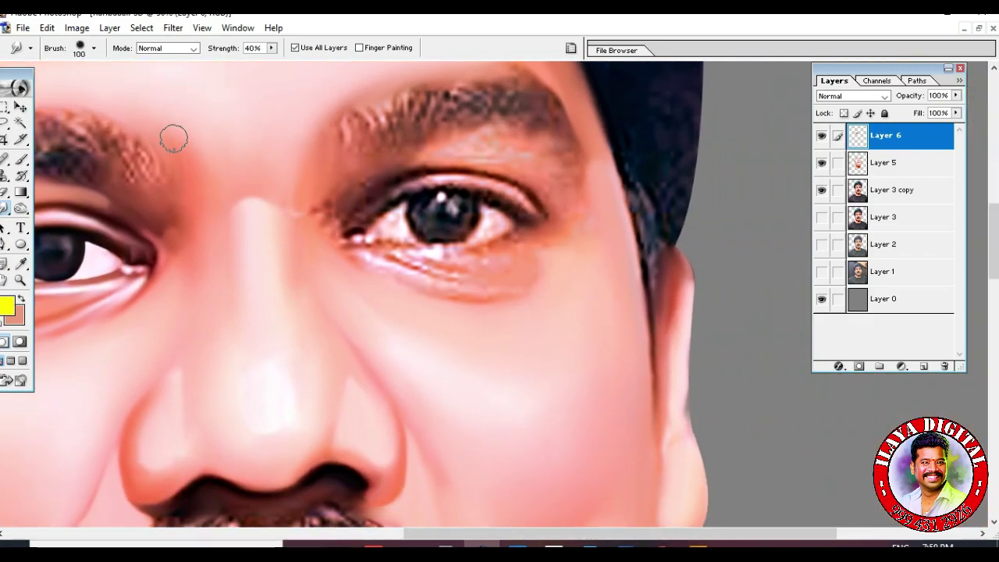
pyautogui.press('[')
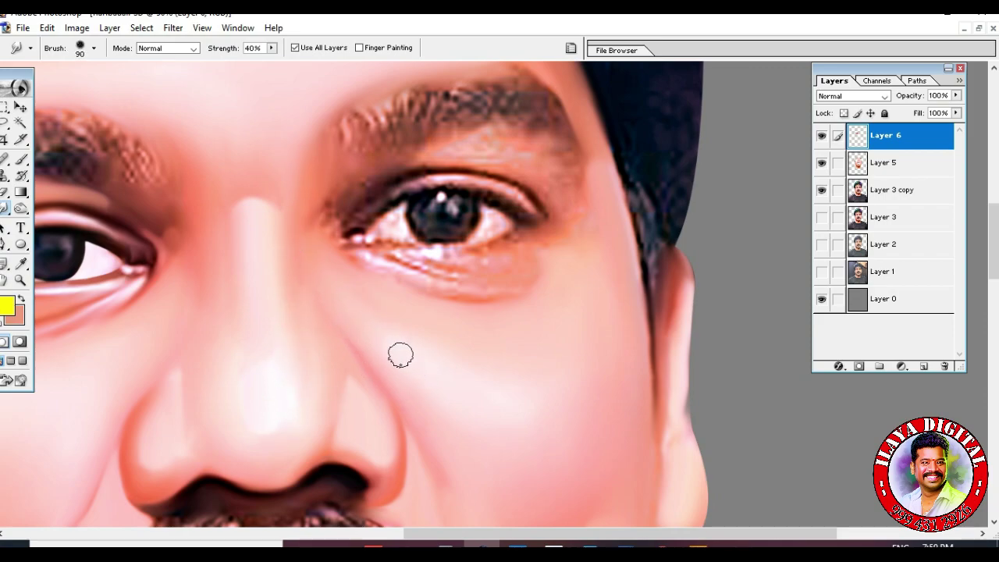
pyautogui.press('8')
pyautogui.press(']')
pyautogui.press(']')
pyautogui.press(']')
pyautogui.moveTo(386, 339); pyautogui.dragTo(486, 422)
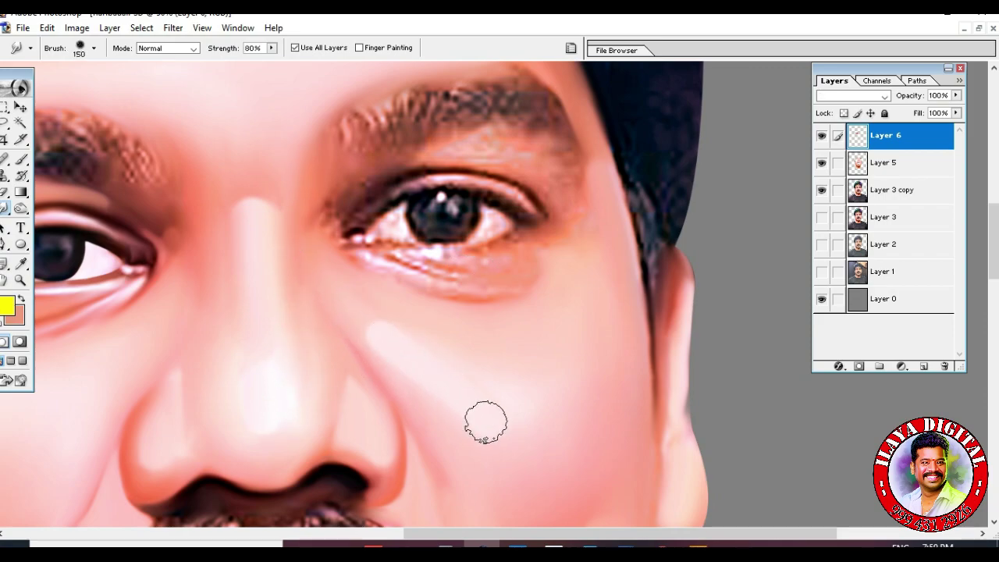
# - Smudge a matching highlight on the left cheek beside the nose with a 125 px brush at 80% strength
pyautogui.hscroll(-4, 486, 421)
pyautogui.scroll(-3, 394, 375)
pyautogui.press(']')
pyautogui.press(']')
pyautogui.press(']')
pyautogui.press(']')
pyautogui.press('4')
pyautogui.press('[')
pyautogui.press('[')
pyautogui.press('[')
pyautogui.press('[')
pyautogui.press('[')
pyautogui.press('8')
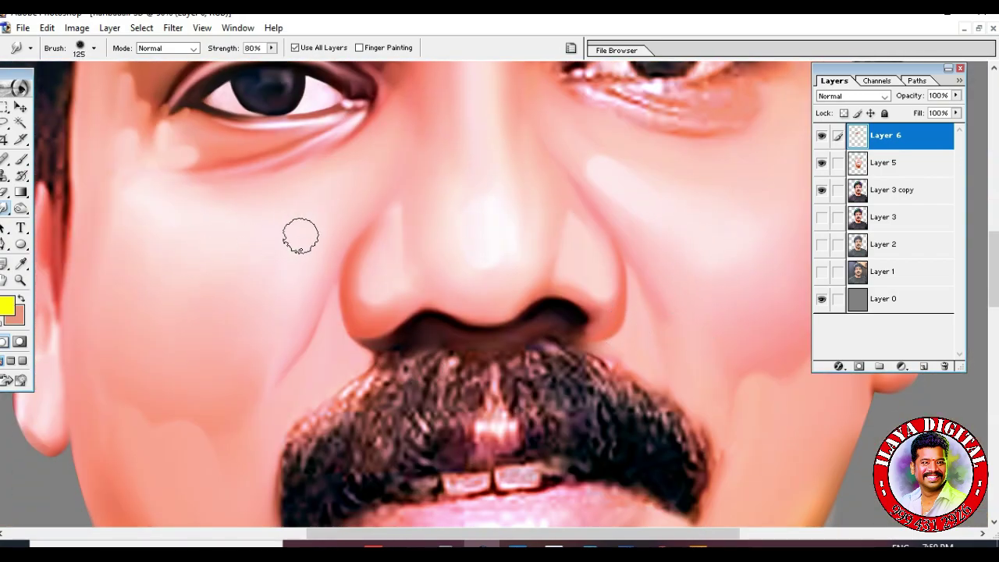
pyautogui.hotkey('ctrl', '-')
pyautogui.hotkey('ctrl', '-')
pyautogui.hotkey('ctrl', '-')
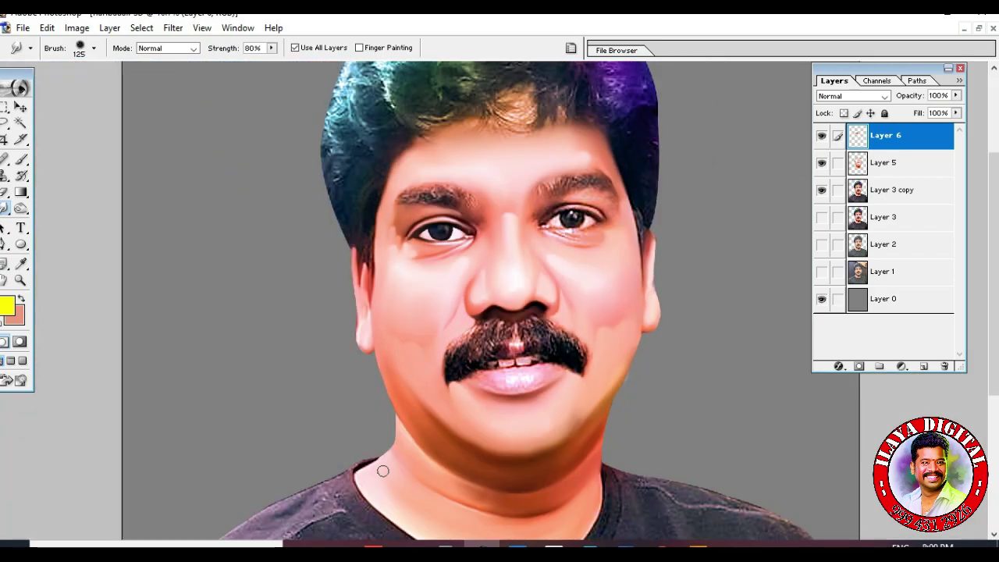
# - Smooth the skin between the right eyebrow and upper eyelid with the Smudge tool at 40% strength
pyautogui.hotkey('ctrl', '+')
pyautogui.hotkey('ctrl', '+')
pyautogui.hotkey('ctrl', '+')
pyautogui.hotkey('ctrl', '+')
pyautogui.scroll(8, 571, 350)
pyautogui.hscroll(5, 570, 350)
pyautogui.scroll(-4, 453, 294)
pyautogui.press('4')
pyautogui.press('[')
pyautogui.press('[')
pyautogui.press('[')
pyautogui.press('[')
pyautogui.press(']')
pyautogui.press(']')
pyautogui.press(']')
pyautogui.press(']')
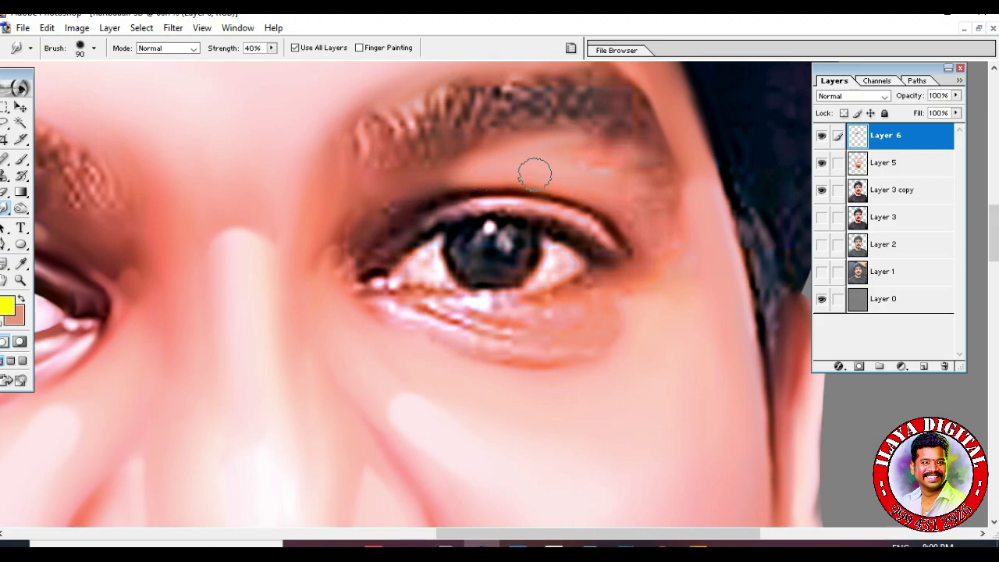
pyautogui.press('[')
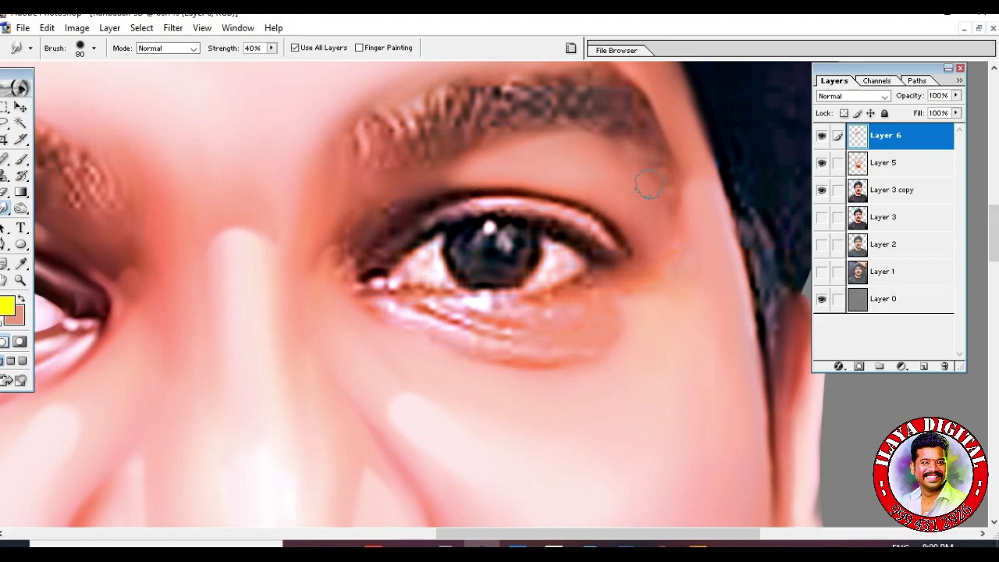
# - Smudge the skin folds under the right eye into smooth curves at 40% strength, reducing the brush to 50 px
pyautogui.scroll(-2, 694, 191)
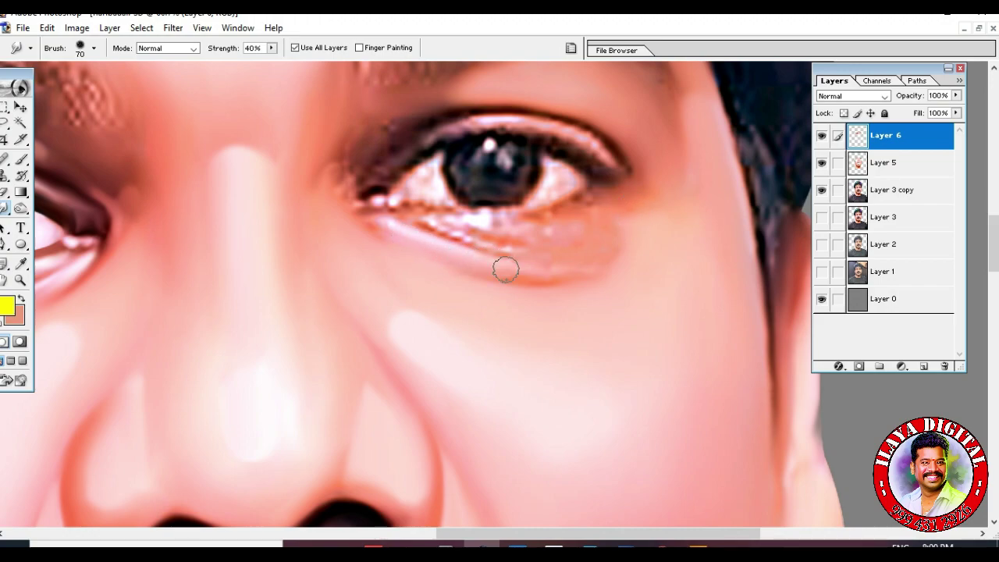
pyautogui.press('[')
pyautogui.press('[')
pyautogui.moveTo(362, 224)
pyautogui.mouseDown()
pyautogui.moveTo(445, 225)
pyautogui.moveTo(399, 212)
pyautogui.moveTo(569, 256)
pyautogui.mouseUp()
pyautogui.press('[')
pyautogui.scroll(2, 624, 267)
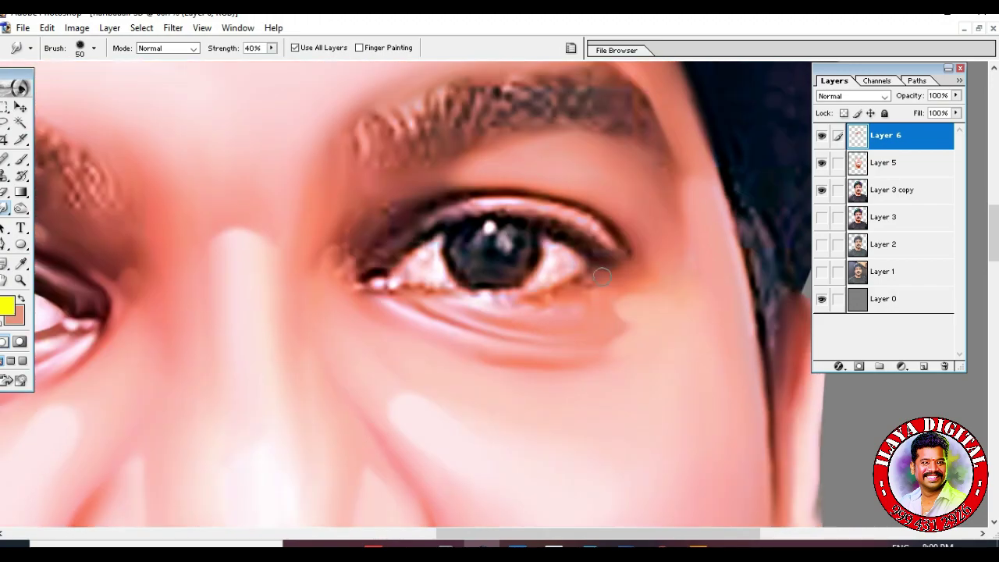
# - Smudge along the right eye's lower lash line from the inner corner to the outer corner
pyautogui.moveTo(436, 293)
pyautogui.mouseDown()
pyautogui.moveTo(536, 295)
pyautogui.moveTo(589, 275)
pyautogui.mouseUp()
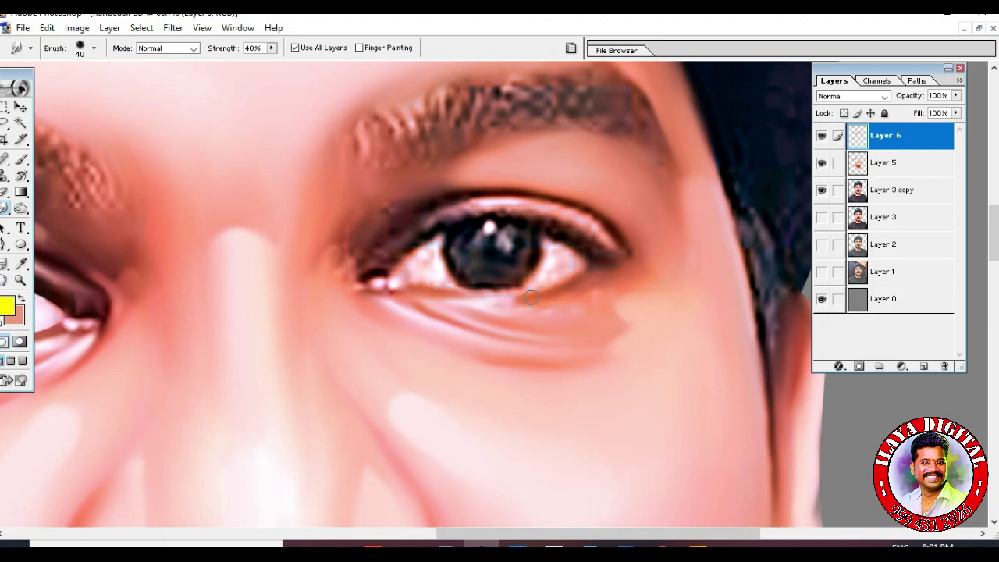
pyautogui.press(']')
pyautogui.press(']')
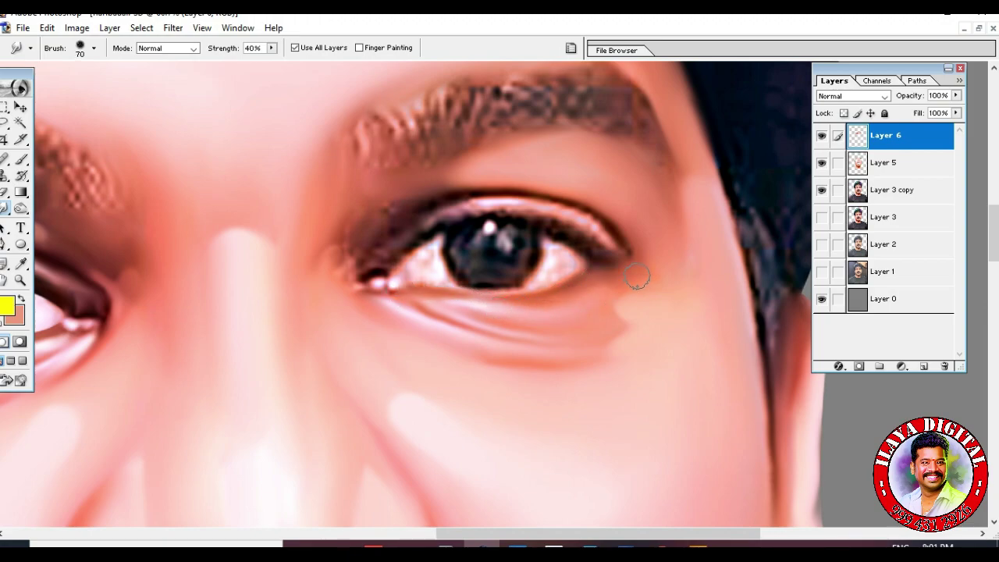
pyautogui.press('[')
pyautogui.press('[')
pyautogui.press(']')
# - Smudge the right eye's upper lid, crease and upper lash line from the inner to the outer corner
pyautogui.hotkey('ctrl', '+')
pyautogui.press('[')
pyautogui.press('[')
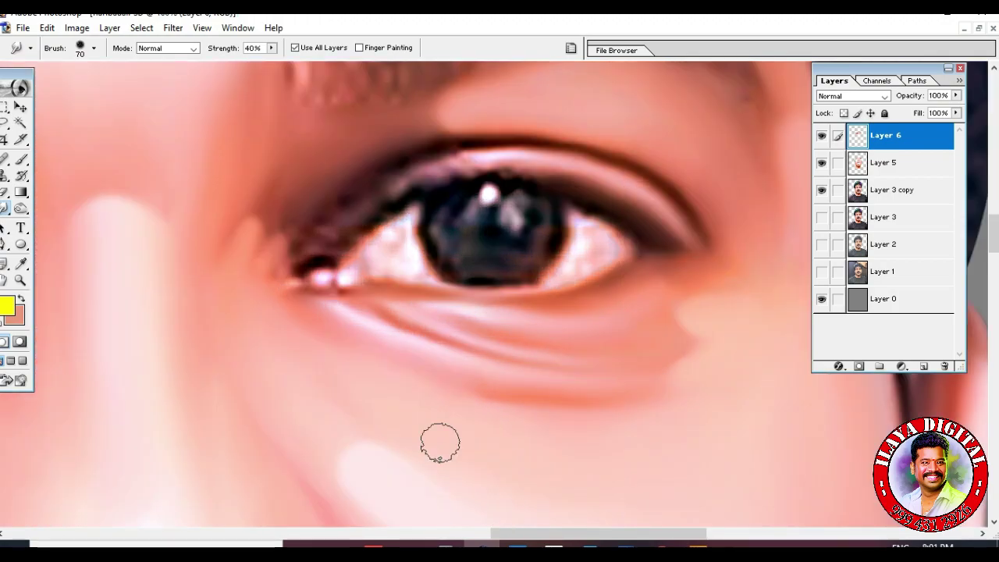
pyautogui.moveTo(271, 250)
pyautogui.mouseDown()
pyautogui.moveTo(424, 151)
pyautogui.moveTo(566, 146)
pyautogui.moveTo(649, 180)
pyautogui.moveTo(702, 226)
pyautogui.moveTo(712, 251)
pyautogui.mouseUp()
pyautogui.press(']')
pyautogui.moveTo(425, 175)
pyautogui.mouseDown()
pyautogui.moveTo(478, 157)
pyautogui.moveTo(579, 167)
pyautogui.moveTo(688, 233)
pyautogui.mouseUp()
pyautogui.moveTo(475, 158); pyautogui.dragTo(326, 255)
pyautogui.moveTo(375, 203)
pyautogui.mouseDown()
pyautogui.moveTo(454, 154)
pyautogui.moveTo(366, 202)
pyautogui.mouseUp()
pyautogui.press('[')
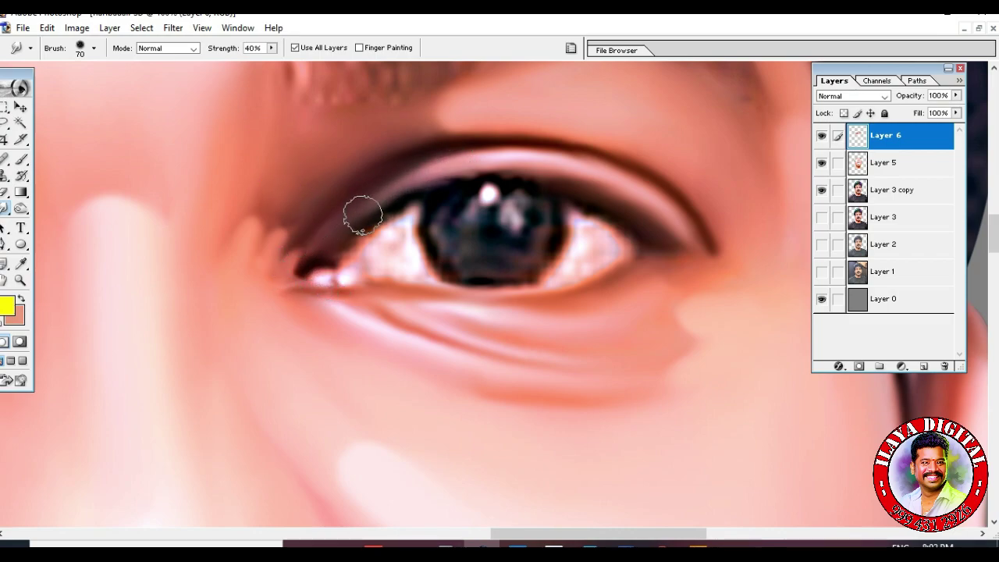
pyautogui.press(']')
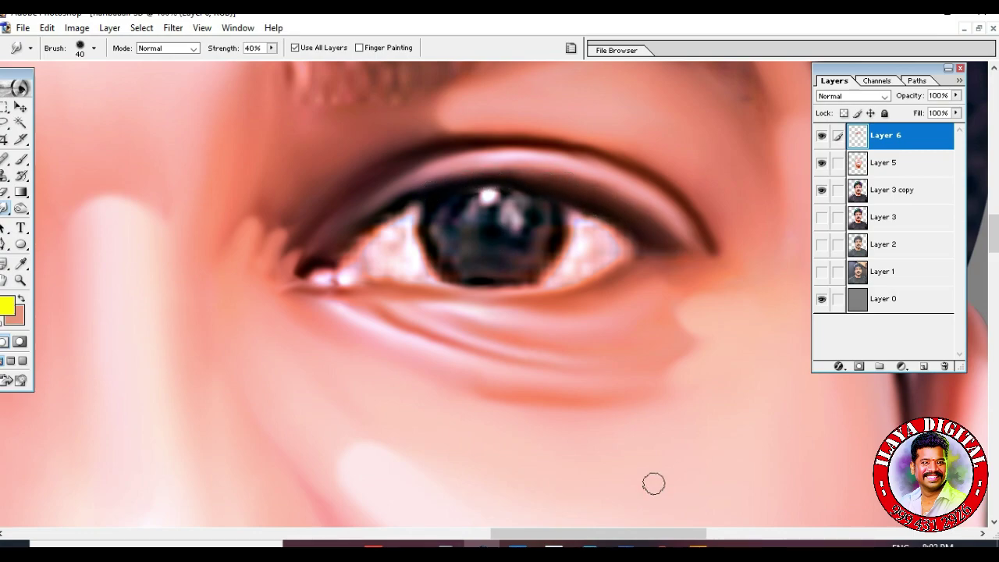
# - Outline the right eye's inner white area with the Pen tool and convert the path to a selection
pyautogui.hotkey('ctrl', '+')
pyautogui.press('p')
pyautogui.moveTo(354, 199); pyautogui.dragTo(396, 184)
pyautogui.moveTo(408, 368); pyautogui.dragTo(486, 398)
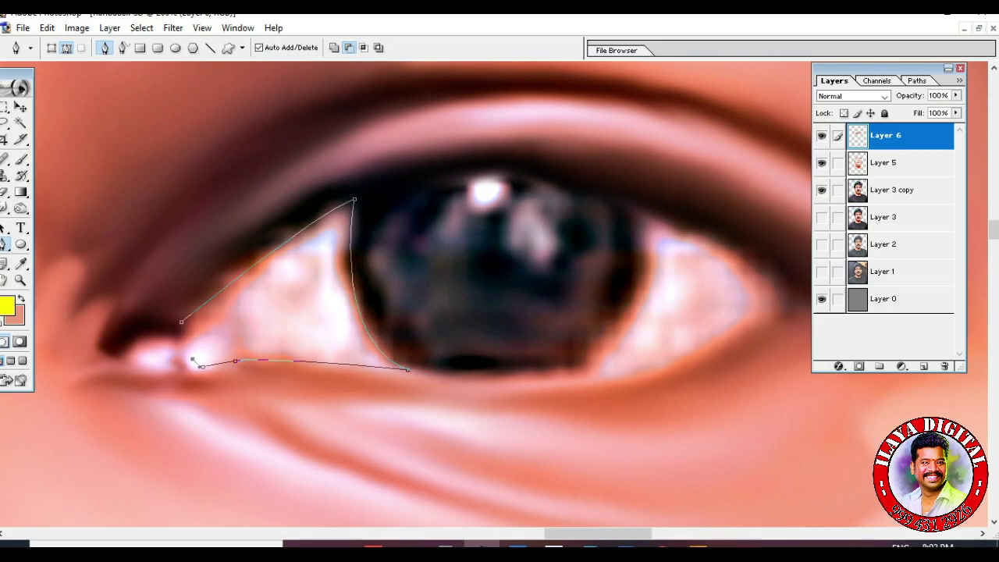
pyautogui.click(181, 321)
pyautogui.hotkey('ctrl', 'Return')
# - Smooth the selected eye white and its surroundings at 70% strength, smudge a light band along the lower lid, and deselect
pyautogui.press('r')
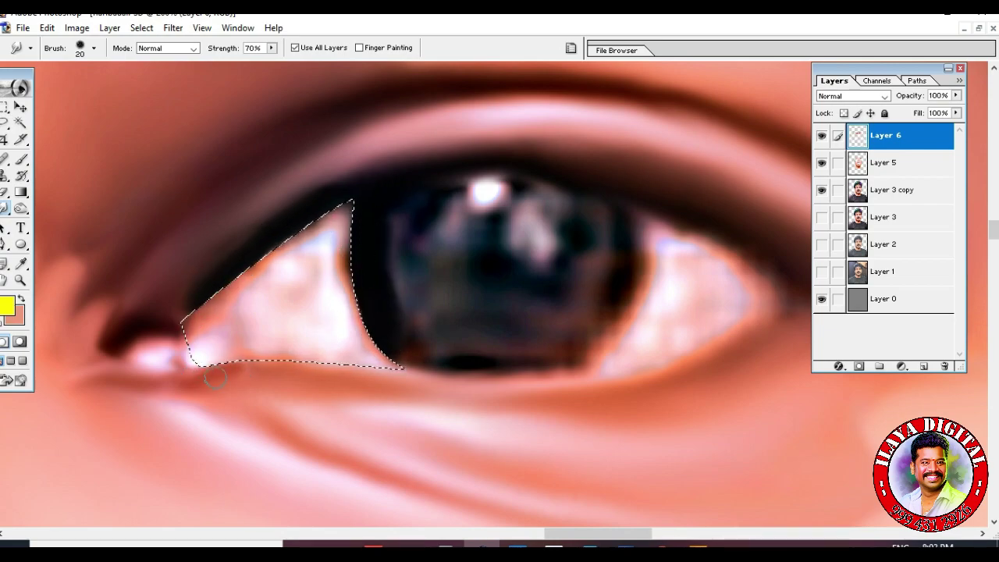
pyautogui.moveTo(331, 376); pyautogui.dragTo(451, 390)
pyautogui.moveTo(330, 403)
pyautogui.mouseDown()
pyautogui.moveTo(437, 422)
pyautogui.moveTo(307, 400)
pyautogui.moveTo(400, 419)
pyautogui.moveTo(513, 424)
pyautogui.moveTo(677, 397)
pyautogui.mouseUp()
pyautogui.press('[')
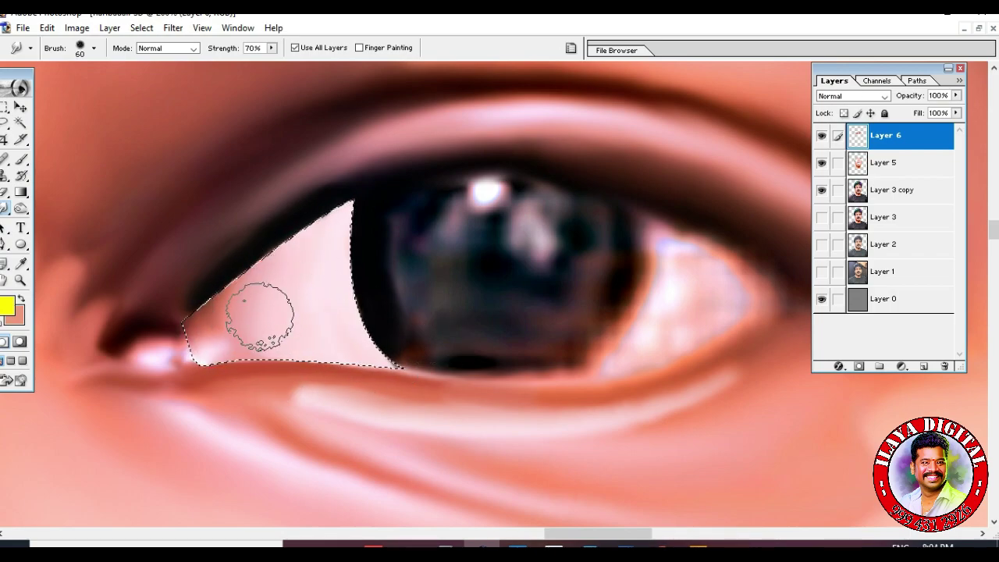
pyautogui.hotkey('ctrl', 'd')
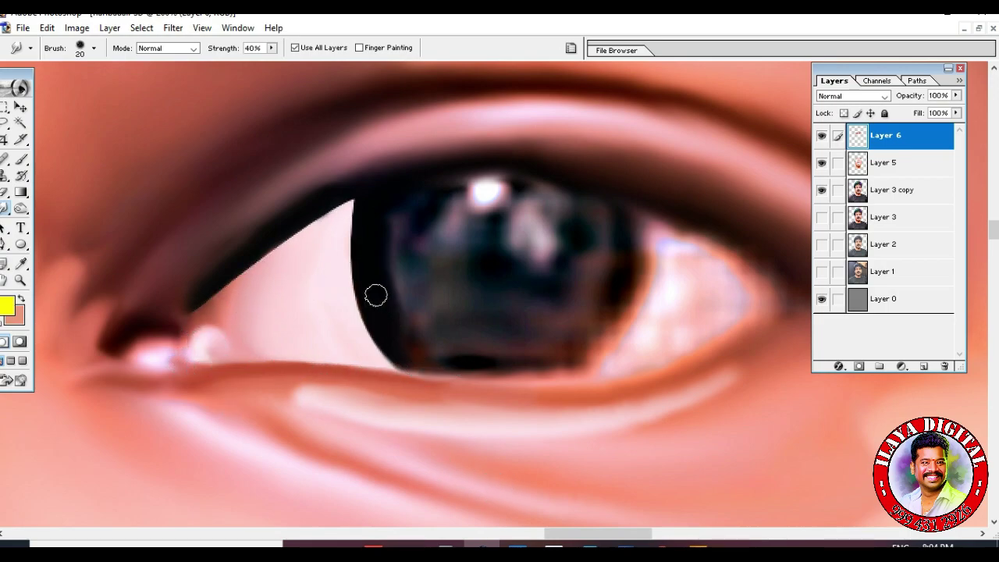
# - Soften the inner part of the right eye's upper lash line and blend the tear duct at 40% strength
pyautogui.press(']')
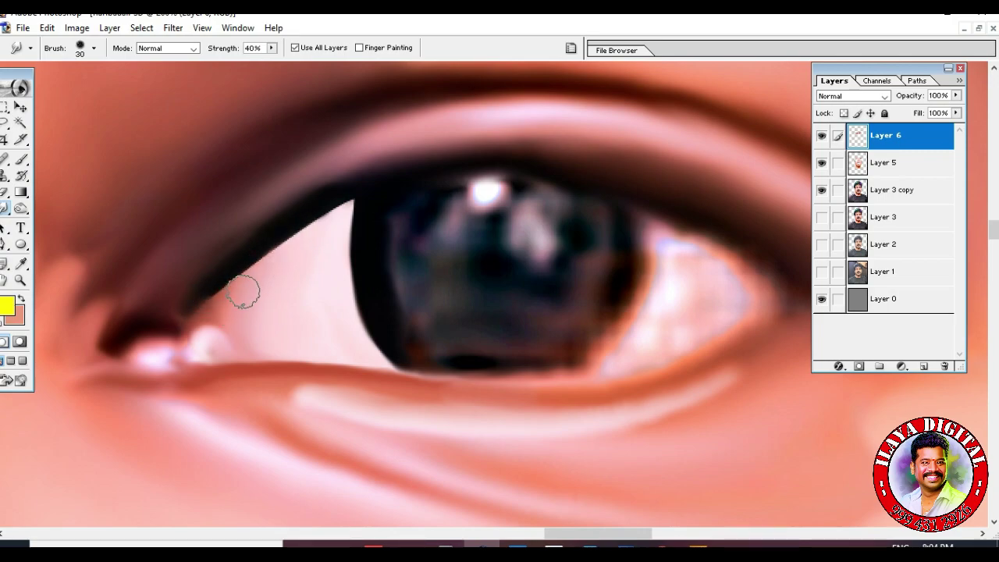
pyautogui.moveTo(233, 281); pyautogui.dragTo(340, 207)
pyautogui.moveTo(248, 289); pyautogui.dragTo(217, 307)
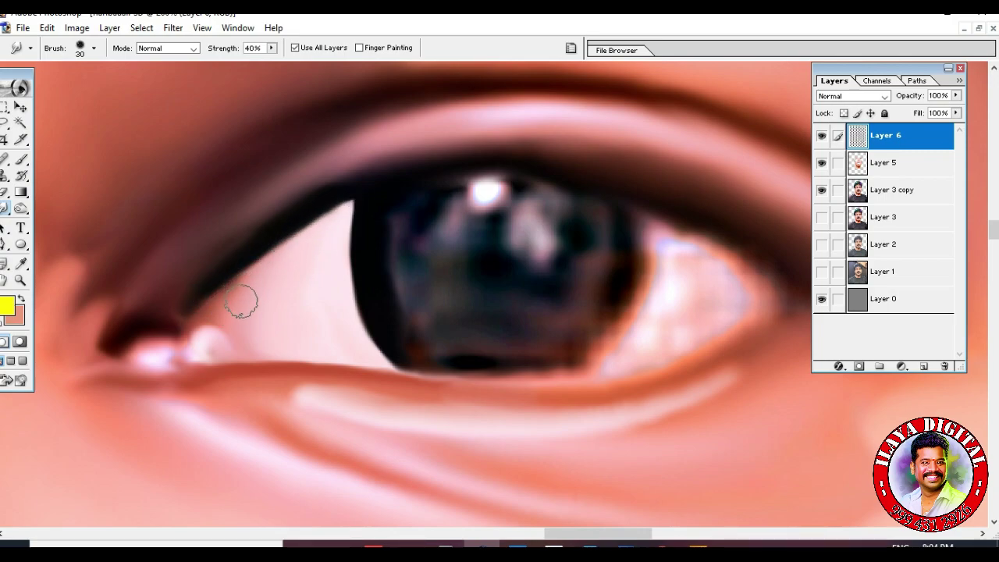
pyautogui.press('[')
pyautogui.moveTo(152, 356)
pyautogui.mouseDown()
pyautogui.moveTo(149, 348)
pyautogui.moveTo(158, 359)
pyautogui.moveTo(206, 352)
pyautogui.mouseUp()
pyautogui.press(']')
pyautogui.press(']')
# - Outline the right eye's outer white area with the Pen tool and convert the path to a selection
pyautogui.moveTo(441, 286); pyautogui.dragTo(275, 290)
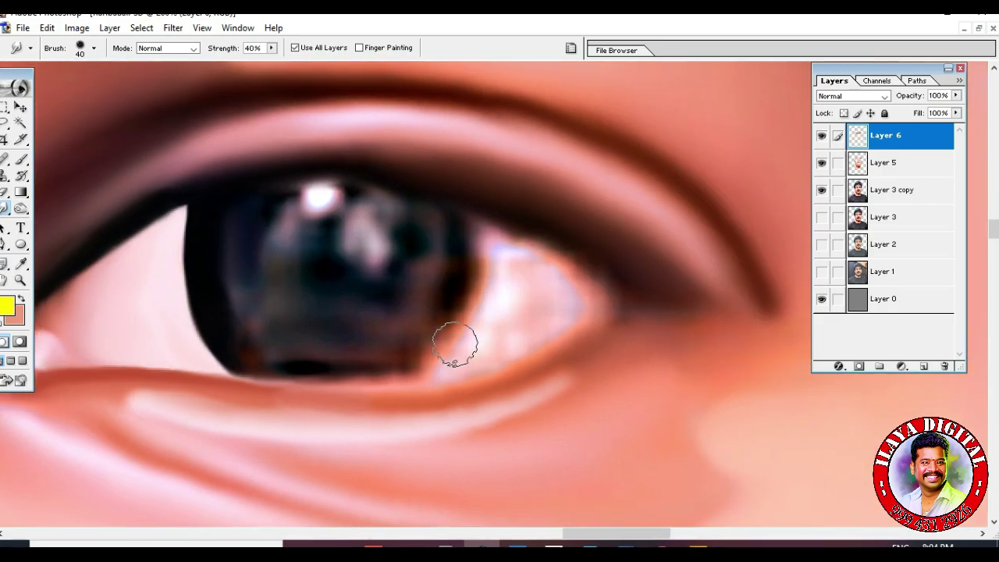
pyautogui.press('p')
pyautogui.moveTo(413, 382); pyautogui.dragTo(330, 446)
pyautogui.moveTo(591, 322); pyautogui.dragTo(676, 265)
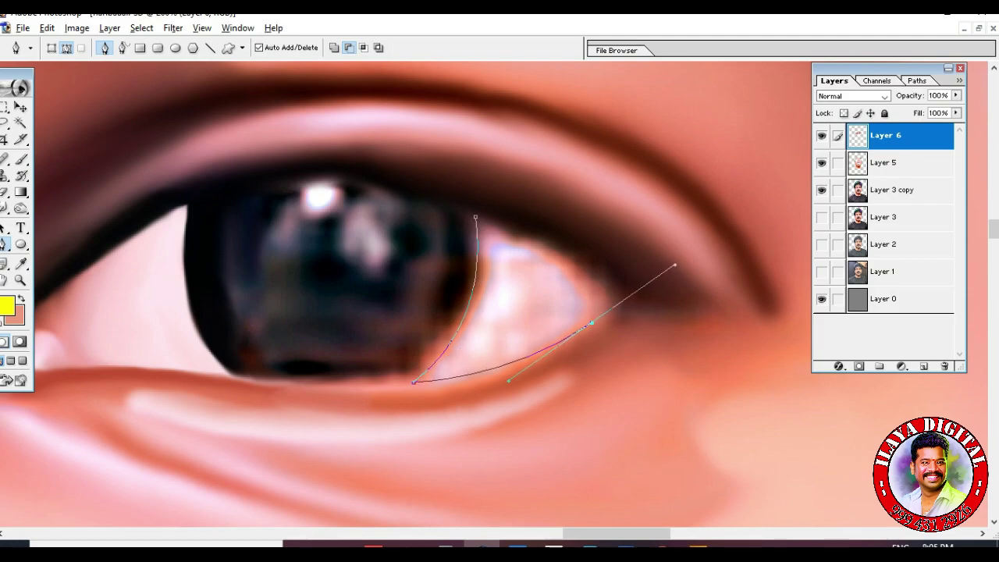
pyautogui.click(476, 217)
pyautogui.hotkey('ctrl', 'Return')
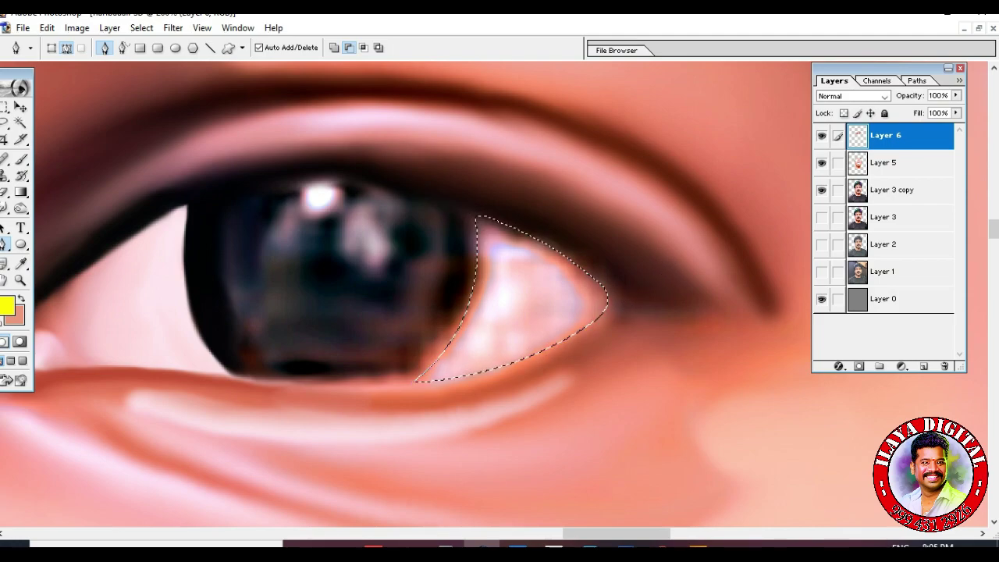
# - Smudge the iris edge around the selection and smooth the outer eye white inside it at 60% strength, then deselect
pyautogui.press('r')
pyautogui.moveTo(442, 207)
pyautogui.mouseDown()
pyautogui.moveTo(464, 241)
pyautogui.moveTo(459, 314)
pyautogui.moveTo(458, 225)
pyautogui.moveTo(453, 293)
pyautogui.mouseUp()
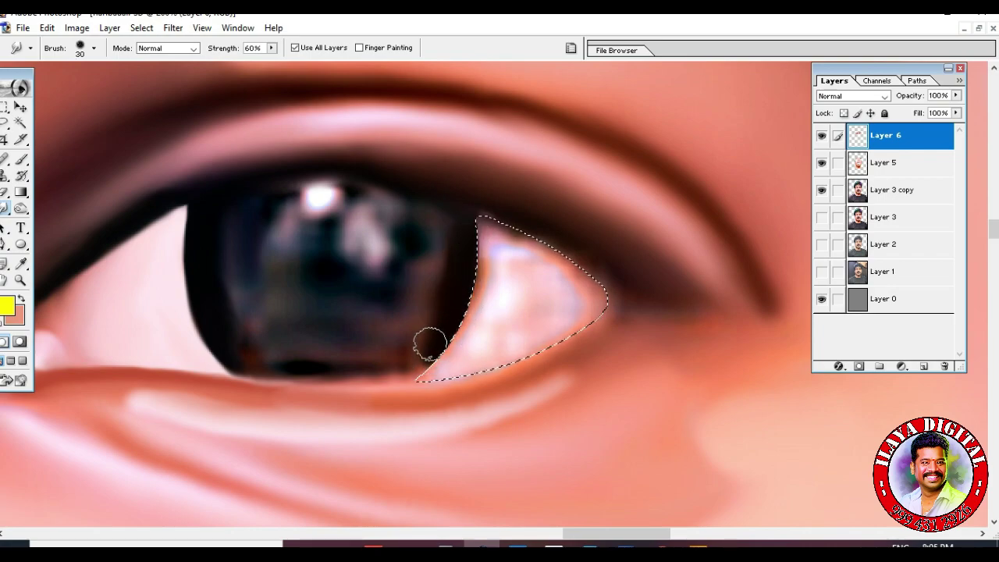
pyautogui.press(']')
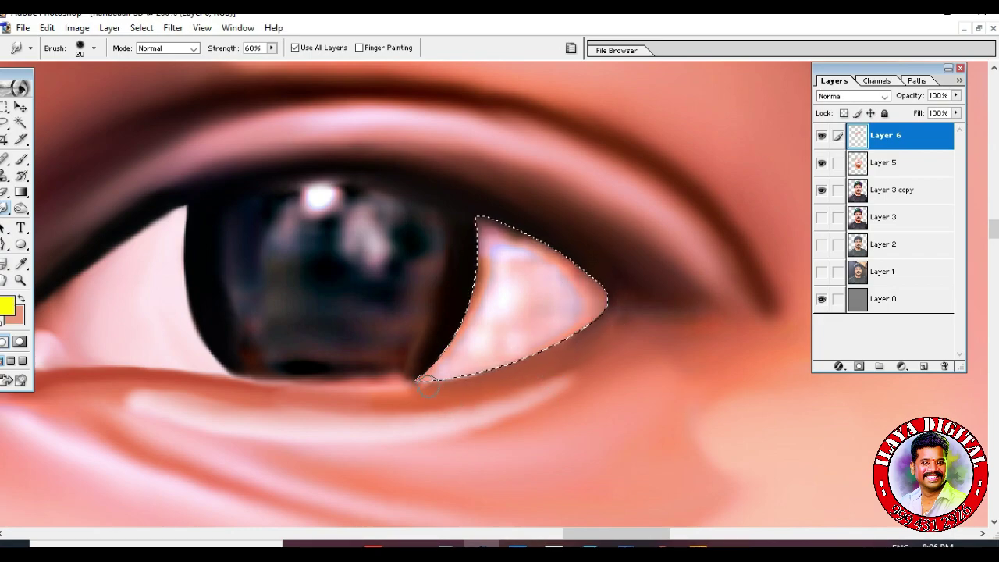
pyautogui.press(']')
pyautogui.press(']')
pyautogui.press(']')
pyautogui.moveTo(453, 306)
pyautogui.mouseDown()
pyautogui.moveTo(474, 225)
pyautogui.moveTo(471, 330)
pyautogui.moveTo(511, 221)
pyautogui.moveTo(509, 270)
pyautogui.moveTo(538, 270)
pyautogui.mouseUp()
pyautogui.hotkey('ctrl', 'd')
# - Soften the outer edge of the right iris with a small Smudge brush at 30% strength
pyautogui.press('3')
pyautogui.press('[')
pyautogui.press('[')
pyautogui.press('[')
pyautogui.press('[')
pyautogui.press(']')
pyautogui.moveTo(467, 231); pyautogui.dragTo(425, 364)
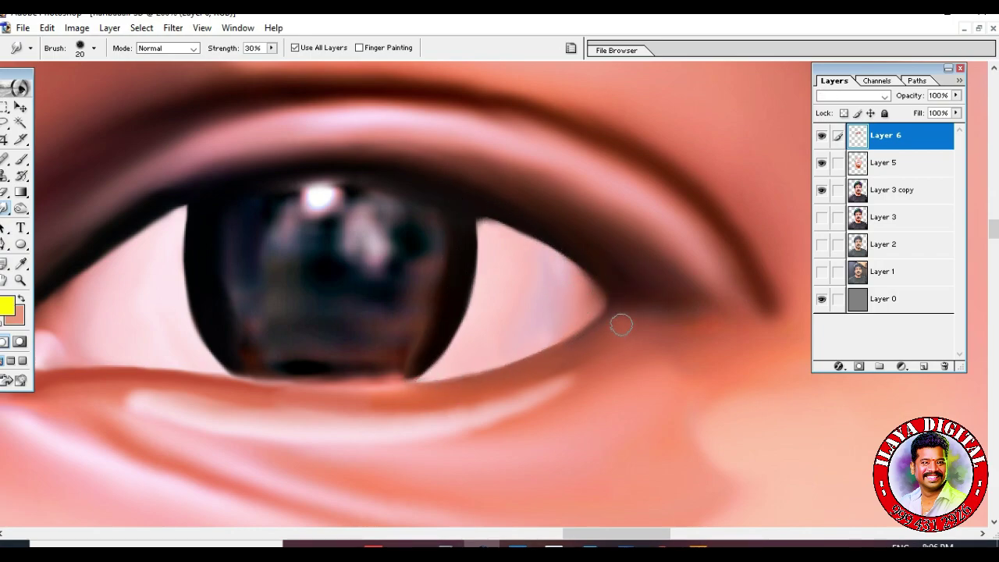
# - Outline the whole right eye opening with the Pen tool and convert the path to a selection
pyautogui.press('p')
pyautogui.moveTo(552, 346); pyautogui.dragTo(646, 273)
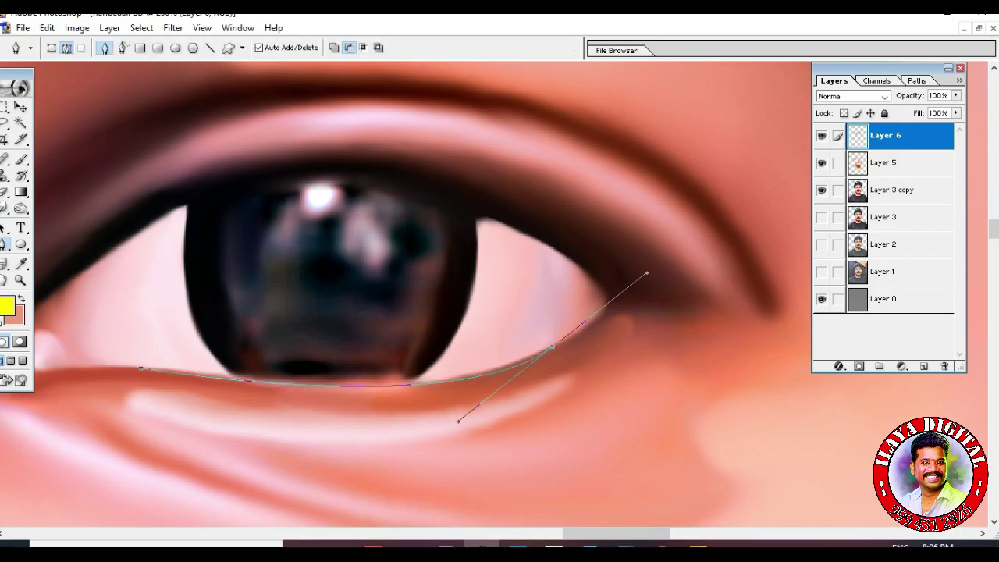
pyautogui.moveTo(169, 211)
pyautogui.mouseDown()
pyautogui.moveTo(34, 296)
pyautogui.moveTo(2, 295)
pyautogui.mouseUp()
pyautogui.click(84, 334)
pyautogui.click(86, 364)
pyautogui.click(140, 368)
pyautogui.hotkey('ctrl', 'Return')
# - Smooth the iris and its reflections inside the selection at 40% strength, extend the lower lid's light band outward, and deselect
pyautogui.press('r')
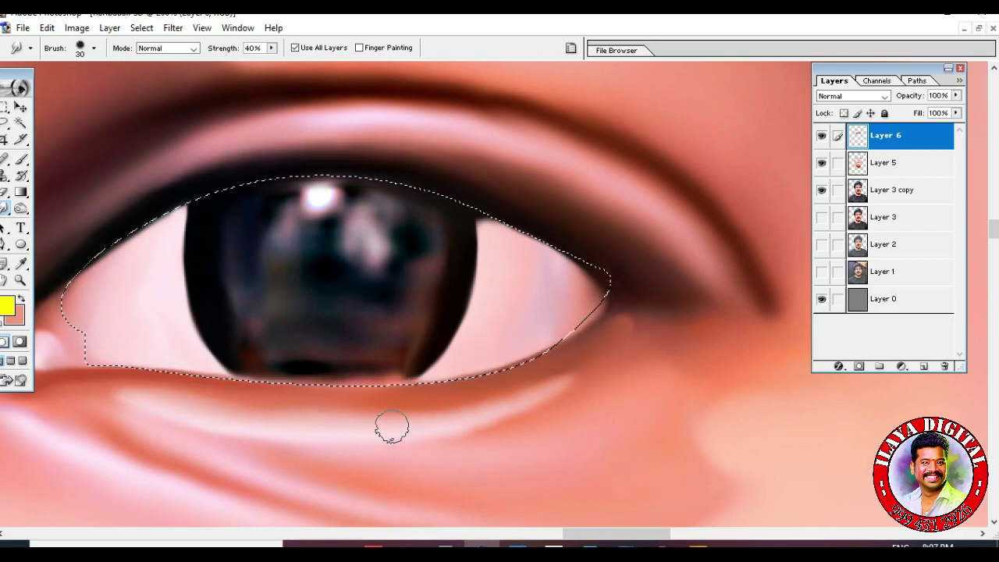
pyautogui.moveTo(568, 388); pyautogui.dragTo(163, 413)
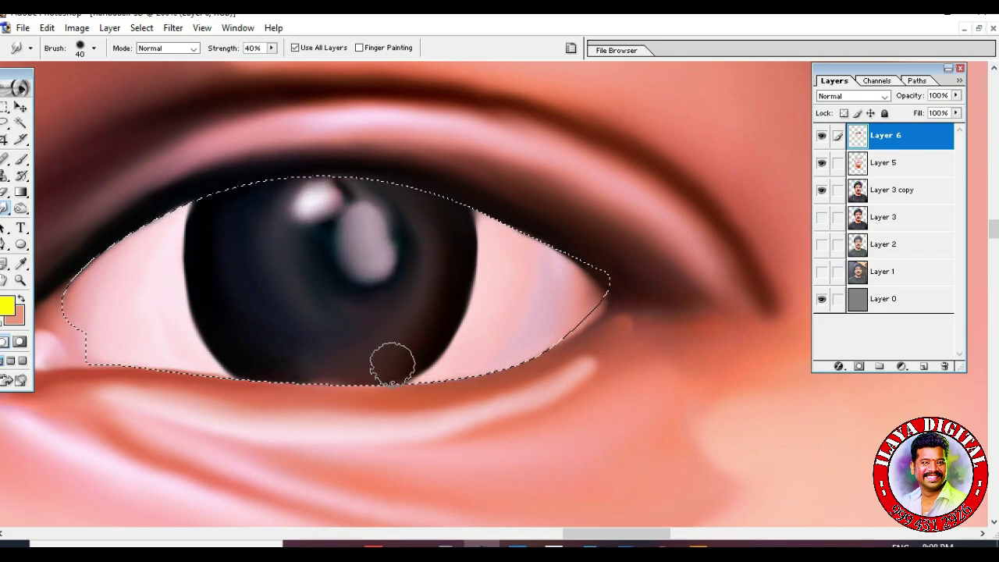
pyautogui.hotkey('ctrl', 'd')
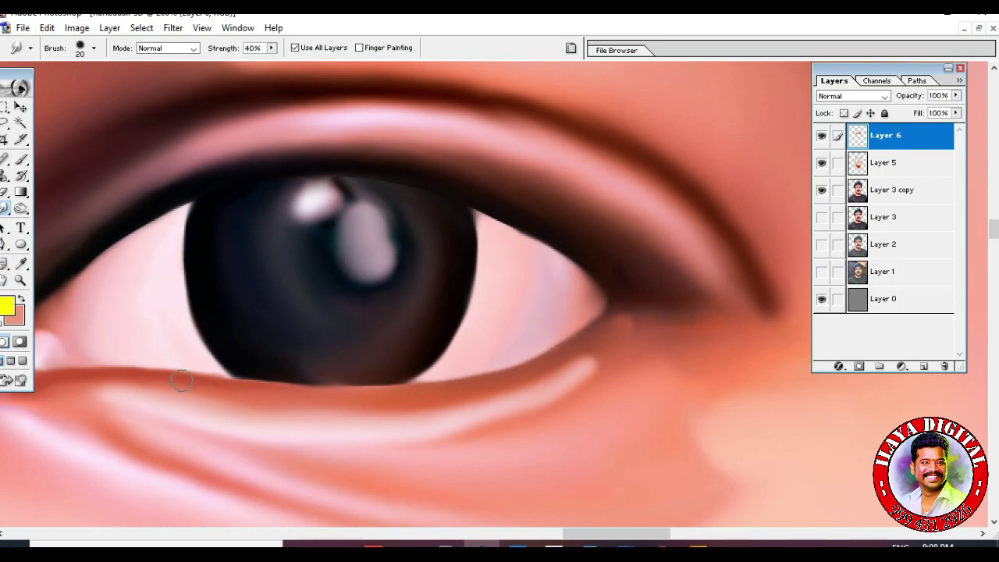
# - Refine the bright reflection in the right iris and the upper lash line with a small brush at 40% strength
pyautogui.scroll(2, 181, 380)
pyautogui.press(']')
pyautogui.moveTo(314, 245); pyautogui.dragTo(304, 253)
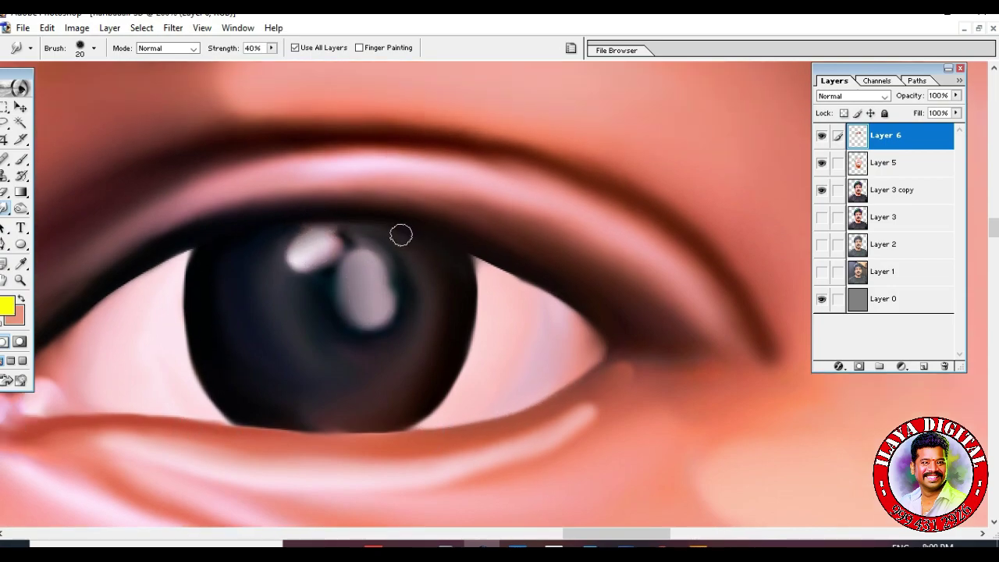
pyautogui.press(']')
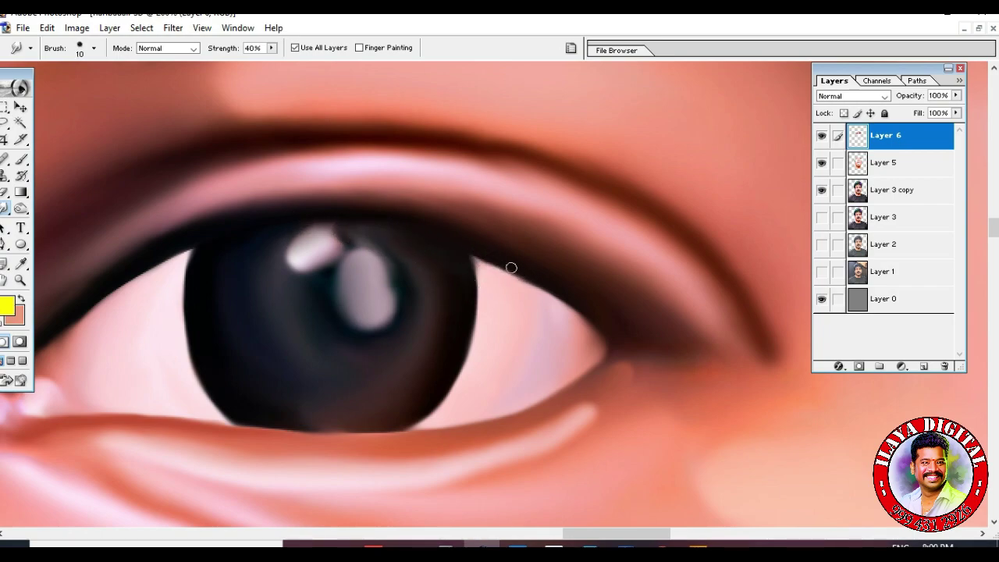
pyautogui.press(']')
pyautogui.press(']')
pyautogui.moveTo(305, 256); pyautogui.dragTo(315, 249)
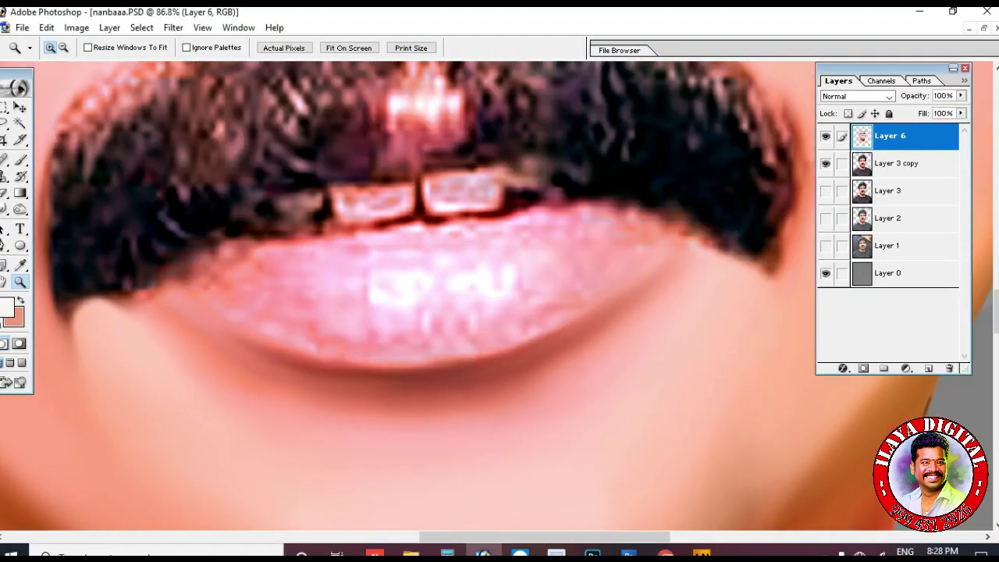
# - Add a new layer above Layer 6 and smudge the skin below the moustache's left end and around the lower lip at 40% strength
pyautogui.click(927, 367)
pyautogui.press('r')
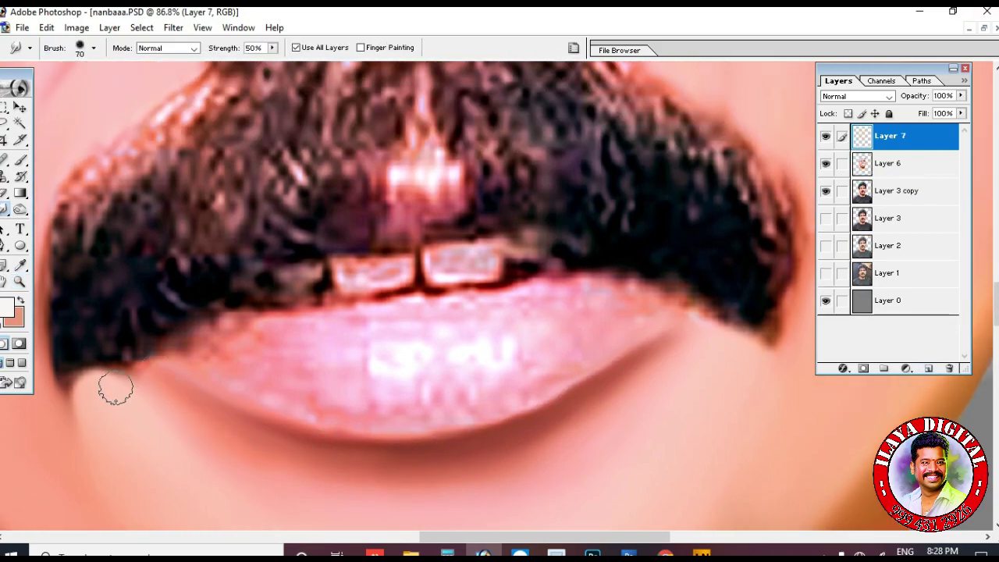
pyautogui.press('4')
pyautogui.moveTo(106, 403); pyautogui.dragTo(87, 380)
pyautogui.moveTo(246, 428)
pyautogui.mouseDown()
pyautogui.moveTo(396, 453)
pyautogui.moveTo(676, 323)
pyautogui.mouseUp()
pyautogui.press(']')
pyautogui.press(']')
pyautogui.moveTo(697, 372)
pyautogui.mouseDown()
pyautogui.moveTo(697, 359)
pyautogui.moveTo(662, 351)
pyautogui.moveTo(586, 382)
pyautogui.mouseUp()
# - Smudge the upper lip area between the moustache and the teeth smooth at 40% strength
pyautogui.scroll(2, 586, 382)
pyautogui.scroll(2, 587, 382)
pyautogui.hotkey('ctrl', '-')
pyautogui.press('[')
pyautogui.press('[')
pyautogui.press('[')
pyautogui.press('[')
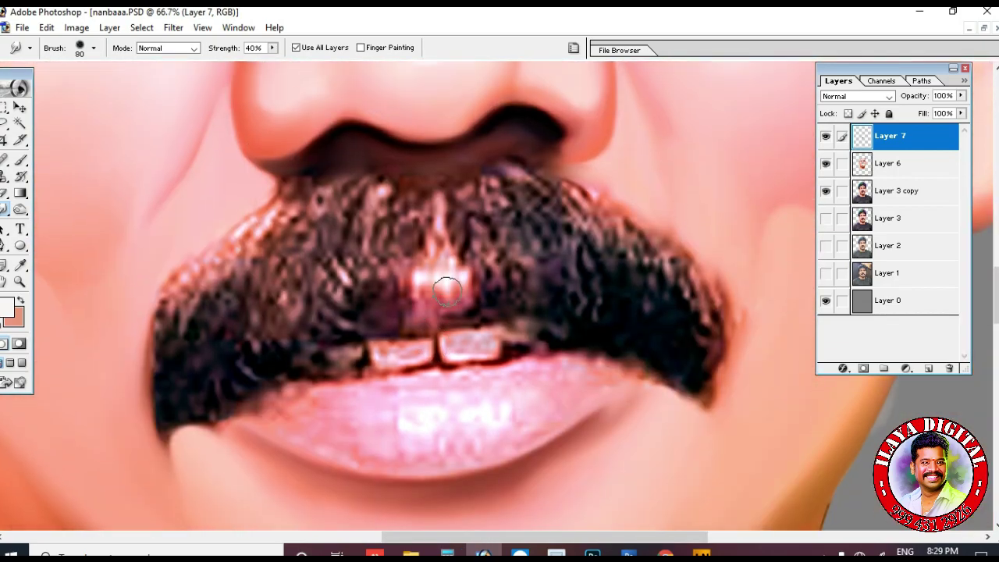
pyautogui.moveTo(464, 302)
pyautogui.mouseDown()
pyautogui.moveTo(437, 304)
pyautogui.moveTo(397, 294)
pyautogui.moveTo(400, 286)
pyautogui.moveTo(426, 289)
pyautogui.moveTo(409, 313)
pyautogui.moveTo(318, 336)
pyautogui.mouseUp()
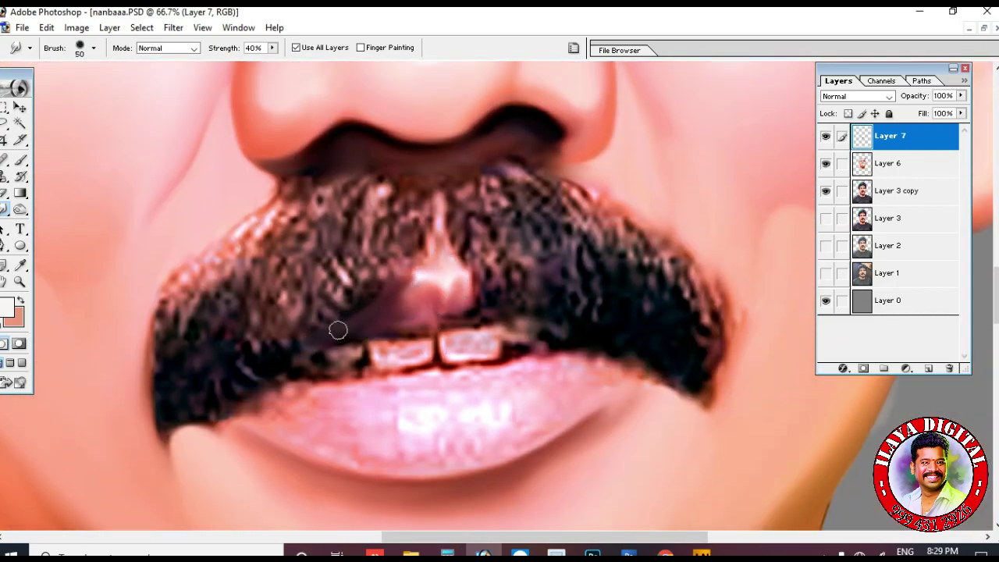
pyautogui.press(']')
pyautogui.moveTo(450, 323)
pyautogui.mouseDown()
pyautogui.moveTo(473, 298)
pyautogui.moveTo(570, 330)
pyautogui.moveTo(470, 297)
pyautogui.moveTo(401, 305)
pyautogui.mouseUp()
pyautogui.press('[')
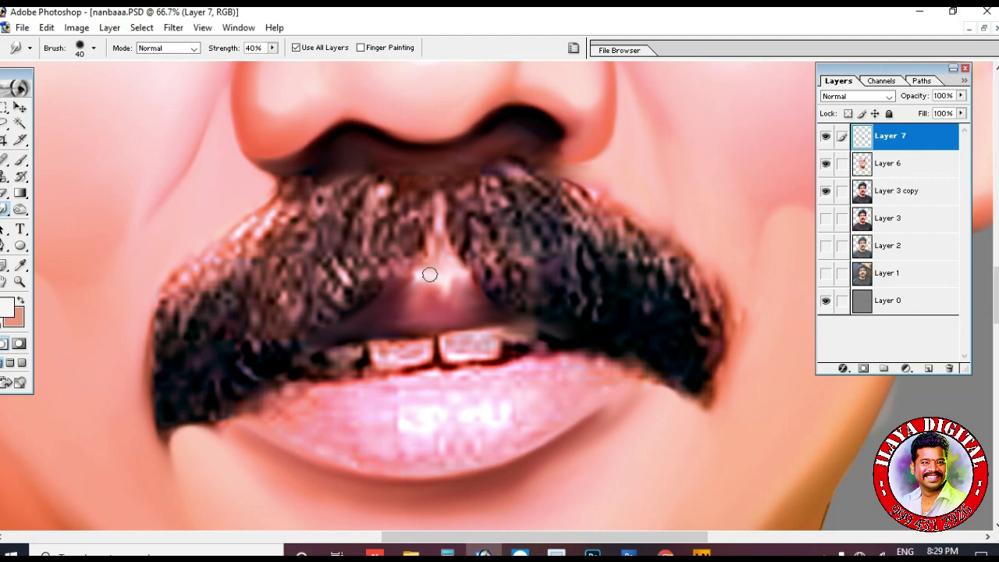
pyautogui.moveTo(459, 292); pyautogui.dragTo(430, 303)
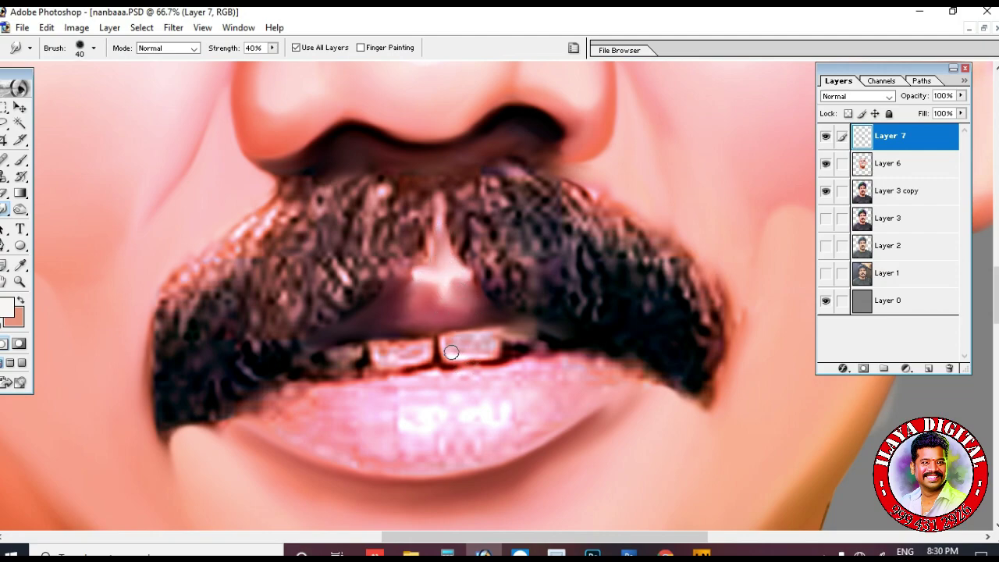
# - Smooth the two front teeth roughly and soften the edges of the bright highlight on the upper lip above them
pyautogui.moveTo(452, 341); pyautogui.dragTo(469, 349)
pyautogui.moveTo(381, 354); pyautogui.dragTo(432, 350)
pyautogui.hotkey('ctrl', '+')
pyautogui.hotkey('ctrl', '+')
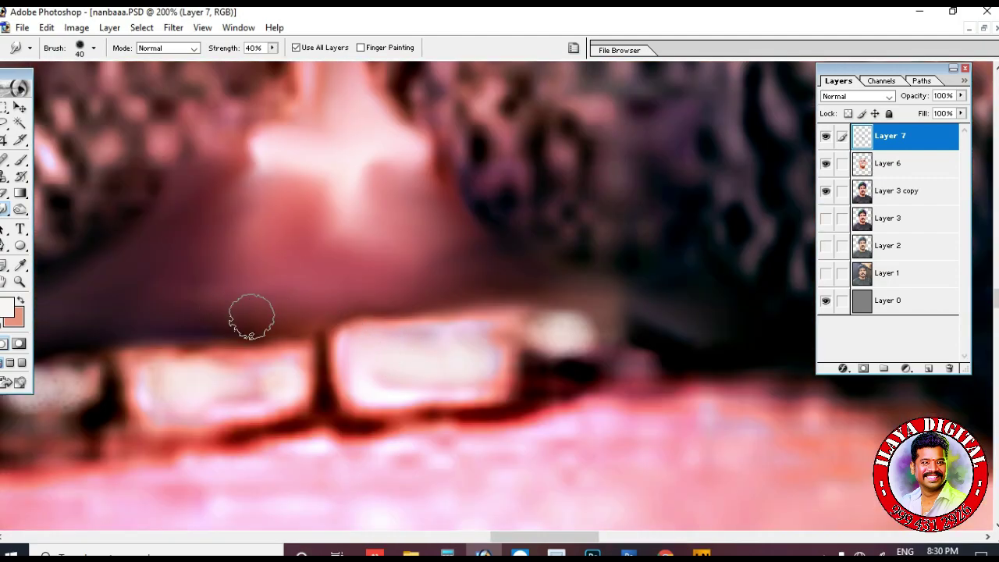
pyautogui.press('[')
pyautogui.moveTo(251, 153); pyautogui.dragTo(210, 181)
pyautogui.moveTo(422, 150); pyautogui.dragTo(441, 167)
pyautogui.press(']')
pyautogui.press(']')
pyautogui.press(']')
pyautogui.moveTo(343, 197)
pyautogui.mouseDown()
pyautogui.moveTo(303, 199)
pyautogui.moveTo(390, 207)
pyautogui.mouseUp()
# - Smudge the two front teeth and the small tooth on their right into clean, even shapes with a small brush
pyautogui.scroll(-3, 363, 329)
pyautogui.press('[')
pyautogui.moveTo(151, 289)
pyautogui.mouseDown()
pyautogui.moveTo(305, 278)
pyautogui.moveTo(140, 278)
pyautogui.moveTo(241, 322)
pyautogui.moveTo(207, 312)
pyautogui.moveTo(303, 335)
pyautogui.moveTo(120, 345)
pyautogui.moveTo(289, 341)
pyautogui.moveTo(195, 360)
pyautogui.mouseUp()
pyautogui.press('[')
pyautogui.press('[')
pyautogui.press('[')
pyautogui.press(']')
pyautogui.moveTo(281, 267); pyautogui.dragTo(152, 278)
pyautogui.moveTo(354, 288)
pyautogui.mouseDown()
pyautogui.moveTo(425, 309)
pyautogui.moveTo(494, 301)
pyautogui.moveTo(367, 273)
pyautogui.moveTo(472, 257)
pyautogui.moveTo(390, 281)
pyautogui.moveTo(464, 279)
pyautogui.moveTo(475, 266)
pyautogui.moveTo(440, 296)
pyautogui.moveTo(543, 242)
pyautogui.moveTo(579, 251)
pyautogui.moveTo(536, 250)
pyautogui.moveTo(590, 248)
pyautogui.moveTo(522, 285)
pyautogui.moveTo(517, 306)
pyautogui.moveTo(461, 317)
pyautogui.mouseUp()
pyautogui.press(']')
pyautogui.press('[')
pyautogui.press('[')
pyautogui.press(']')
pyautogui.moveTo(526, 214)
pyautogui.mouseDown()
pyautogui.moveTo(604, 205)
pyautogui.moveTo(667, 250)
pyautogui.moveTo(577, 249)
pyautogui.mouseUp()
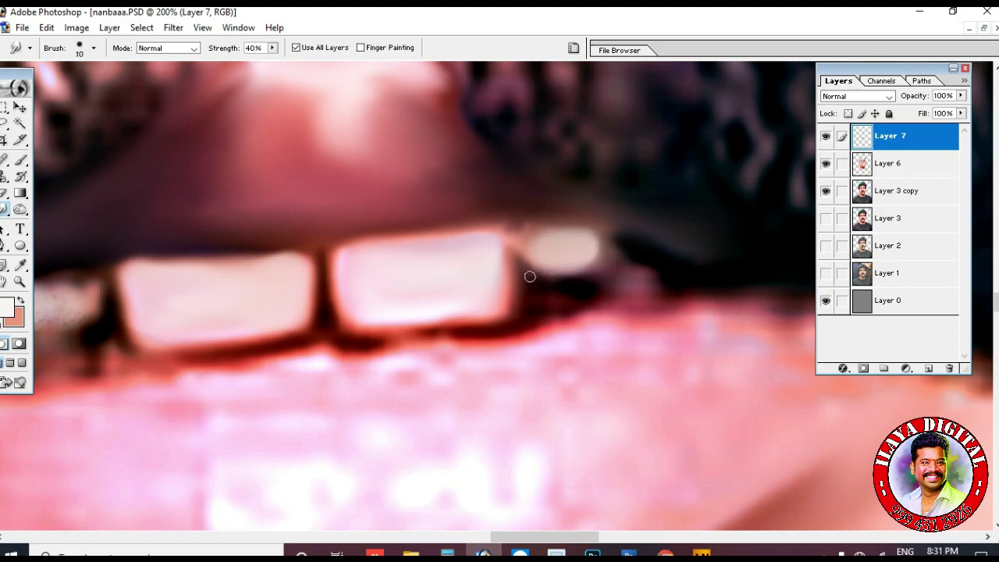
# - Smooth the small tooth on the left and blend the dark gaps around the teeth at 40% strength
pyautogui.scroll(-2, 611, 257)
pyautogui.moveTo(618, 193); pyautogui.dragTo(620, 178)
pyautogui.press(']')
pyautogui.moveTo(693, 222)
pyautogui.mouseDown()
pyautogui.moveTo(632, 215)
pyautogui.moveTo(557, 255)
pyautogui.moveTo(526, 231)
pyautogui.moveTo(584, 229)
pyautogui.moveTo(405, 301)
pyautogui.moveTo(479, 257)
pyautogui.moveTo(341, 267)
pyautogui.moveTo(470, 246)
pyautogui.mouseUp()
pyautogui.moveTo(401, 351); pyautogui.dragTo(819, 358)
pyautogui.moveTo(437, 232)
pyautogui.mouseDown()
pyautogui.moveTo(495, 226)
pyautogui.moveTo(495, 263)
pyautogui.moveTo(415, 278)
pyautogui.moveTo(518, 269)
pyautogui.moveTo(517, 203)
pyautogui.moveTo(515, 288)
pyautogui.mouseUp()
pyautogui.press(']')
pyautogui.moveTo(362, 264)
pyautogui.mouseDown()
pyautogui.moveTo(406, 297)
pyautogui.moveTo(494, 288)
pyautogui.mouseUp()
pyautogui.hotkey('ctrl', '-')
pyautogui.hotkey('ctrl', '-')
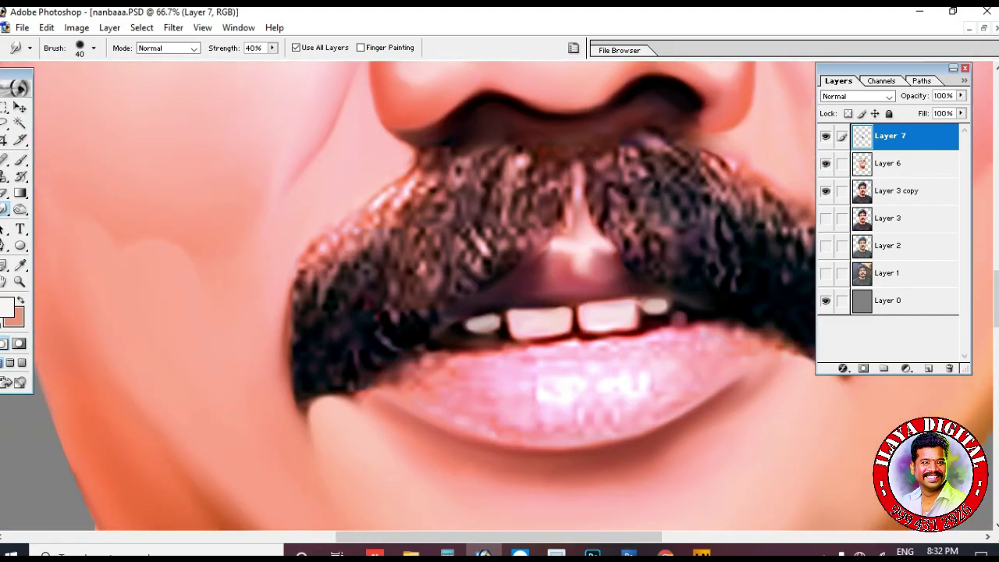
# - Smudge the lower lip smooth at 40% strength, shaping its two central reflections and its upper edge
pyautogui.hotkey('ctrl', '+')
pyautogui.press(']')
pyautogui.moveTo(570, 369)
pyautogui.mouseDown()
pyautogui.moveTo(603, 347)
pyautogui.moveTo(677, 341)
pyautogui.moveTo(498, 354)
pyautogui.moveTo(547, 394)
pyautogui.moveTo(539, 410)
pyautogui.moveTo(593, 393)
pyautogui.moveTo(640, 396)
pyautogui.moveTo(666, 363)
pyautogui.moveTo(700, 350)
pyautogui.moveTo(718, 358)
pyautogui.moveTo(471, 391)
pyautogui.moveTo(341, 335)
pyautogui.moveTo(398, 313)
pyautogui.moveTo(663, 287)
pyautogui.mouseUp()
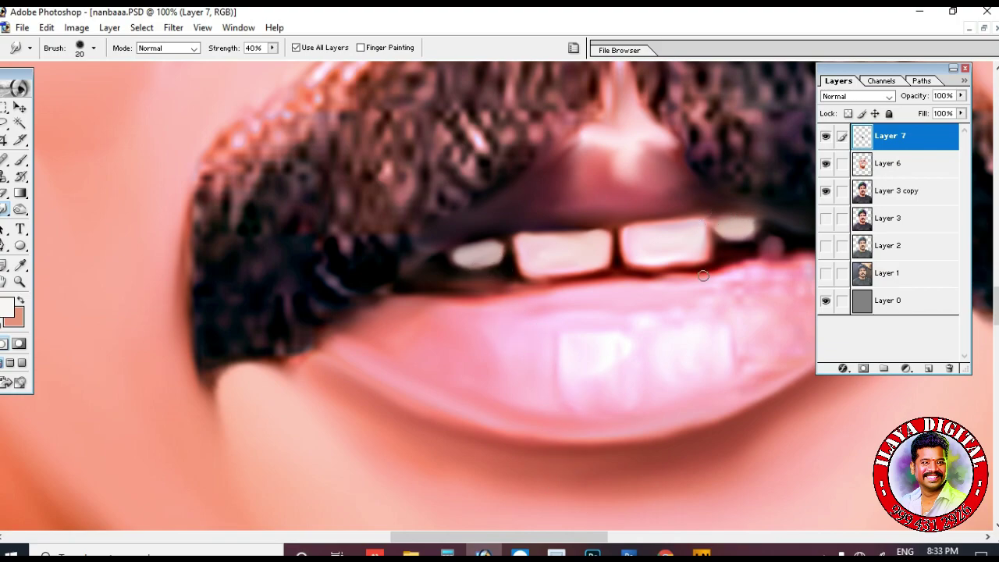
pyautogui.hscroll(3, 703, 242)
pyautogui.moveTo(231, 302)
pyautogui.mouseDown()
pyautogui.moveTo(473, 268)
pyautogui.moveTo(585, 264)
pyautogui.mouseUp()
pyautogui.press(']')
pyautogui.moveTo(645, 270)
pyautogui.mouseDown()
pyautogui.moveTo(722, 317)
pyautogui.moveTo(746, 304)
pyautogui.mouseUp()
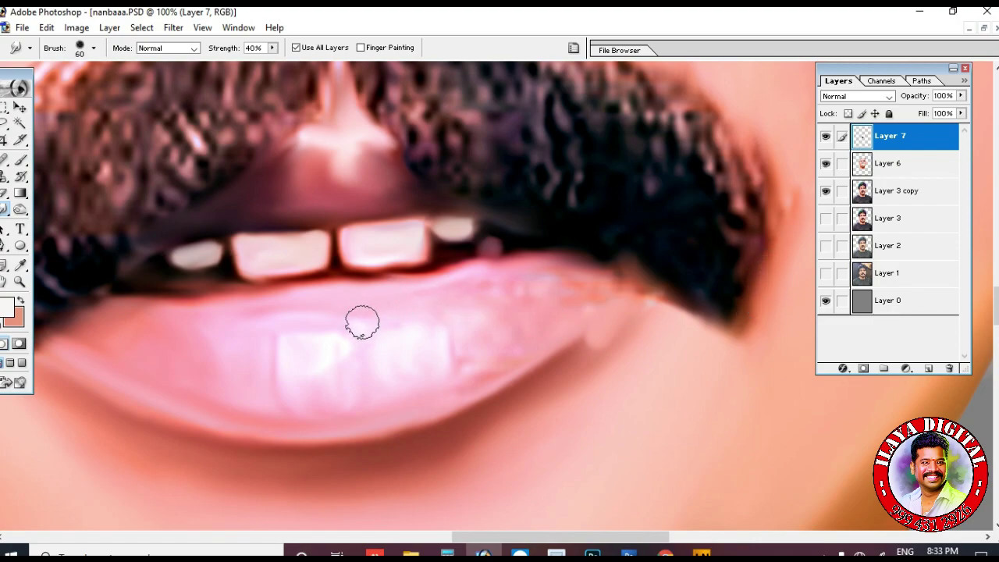
# - Extend the lower lip's highlight toward the left corner and blend the central reflections and the lip's right side
pyautogui.moveTo(312, 313)
pyautogui.mouseDown()
pyautogui.moveTo(238, 336)
pyautogui.moveTo(185, 319)
pyautogui.mouseUp()
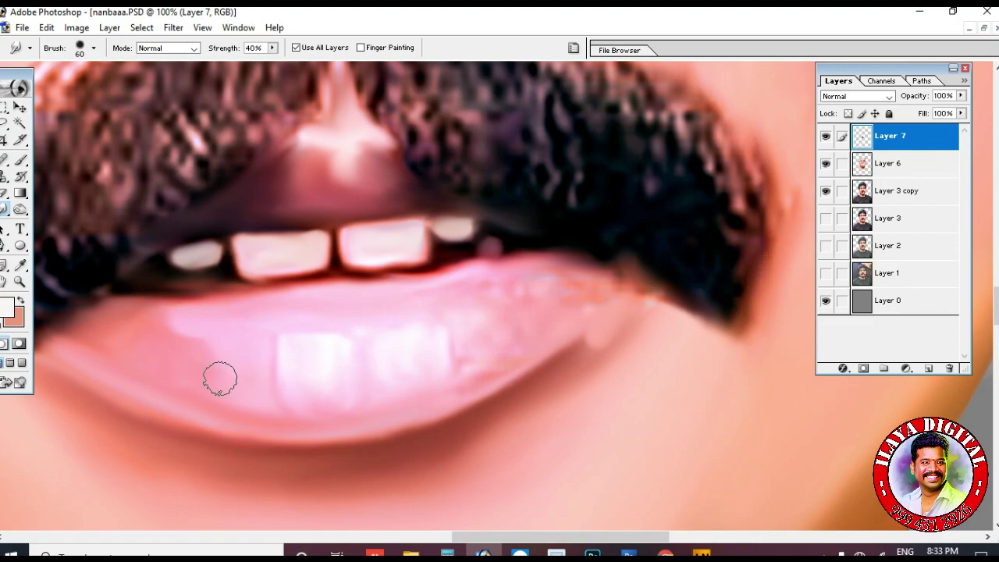
pyautogui.scroll(-3, 214, 372)
pyautogui.press(']')
pyautogui.moveTo(110, 266); pyautogui.dragTo(88, 248)
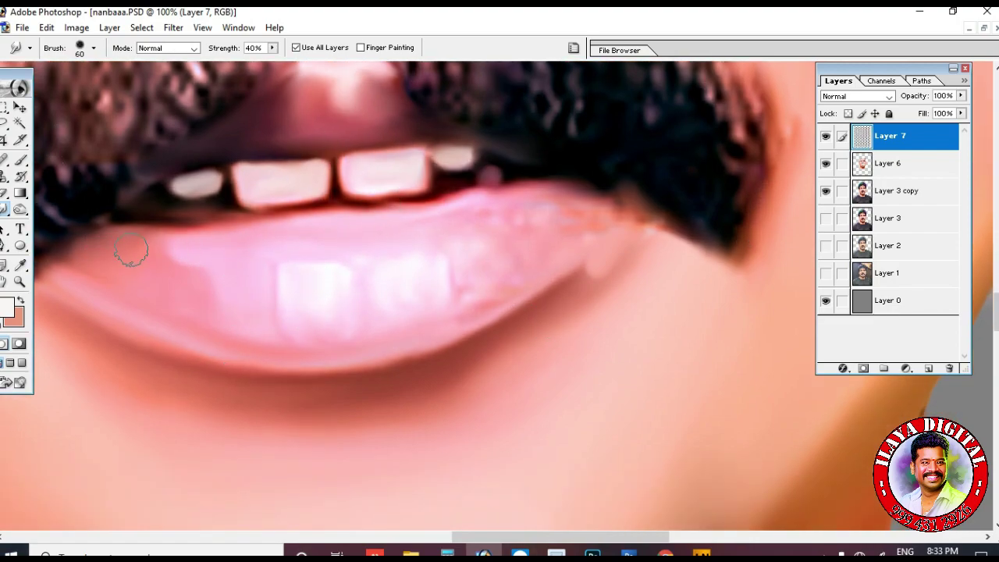
pyautogui.press(']')
pyautogui.moveTo(280, 268)
pyautogui.mouseDown()
pyautogui.moveTo(337, 291)
pyautogui.moveTo(320, 321)
pyautogui.moveTo(400, 269)
pyautogui.moveTo(383, 272)
pyautogui.moveTo(390, 303)
pyautogui.moveTo(420, 281)
pyautogui.moveTo(303, 330)
pyautogui.mouseUp()
pyautogui.moveTo(480, 262)
pyautogui.mouseDown()
pyautogui.moveTo(483, 299)
pyautogui.moveTo(590, 224)
pyautogui.moveTo(470, 220)
pyautogui.moveTo(557, 200)
pyautogui.mouseUp()
# - Blend the lower lip's right corner and the shadowed skin just beneath the lip at 40% strength
pyautogui.press('[')
pyautogui.scroll(-1, 507, 175)
pyautogui.moveTo(634, 90)
pyautogui.mouseDown()
pyautogui.moveTo(642, 115)
pyautogui.moveTo(632, 112)
pyautogui.moveTo(724, 162)
pyautogui.moveTo(667, 173)
pyautogui.mouseUp()
pyautogui.press(']')
pyautogui.moveTo(426, 279)
pyautogui.mouseDown()
pyautogui.moveTo(388, 292)
pyautogui.moveTo(470, 258)
pyautogui.mouseUp()
pyautogui.press(']')
pyautogui.moveTo(497, 295)
pyautogui.mouseDown()
pyautogui.moveTo(510, 274)
pyautogui.moveTo(695, 237)
pyautogui.mouseUp()
pyautogui.press(']')
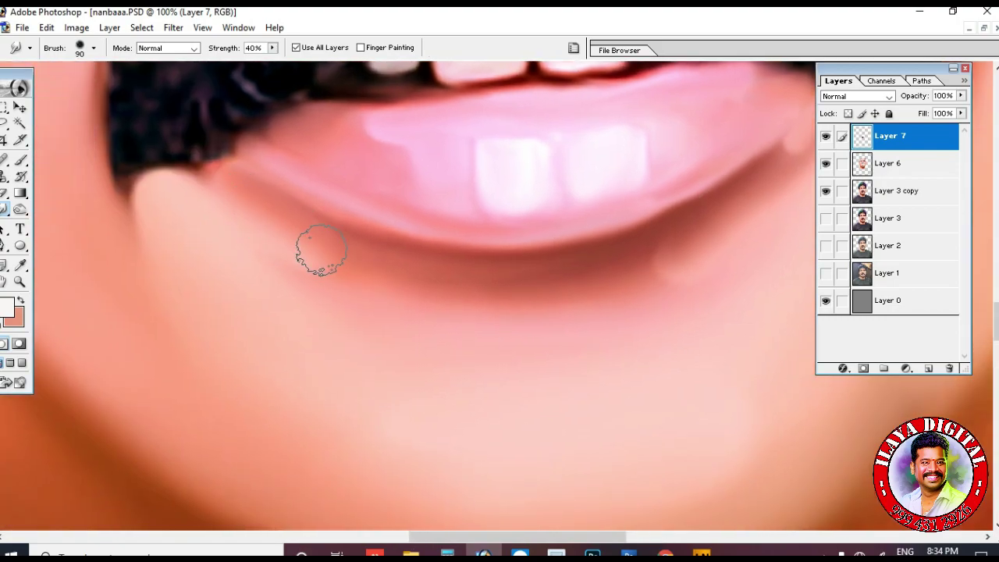
# - Smudge the light area of the chin smooth with a 200 px brush at 80% strength
pyautogui.scroll(-2, 582, 416)
pyautogui.press('8')
pyautogui.press(']')
pyautogui.press(']')
pyautogui.press(']')
pyautogui.press(']')
pyautogui.press(']')
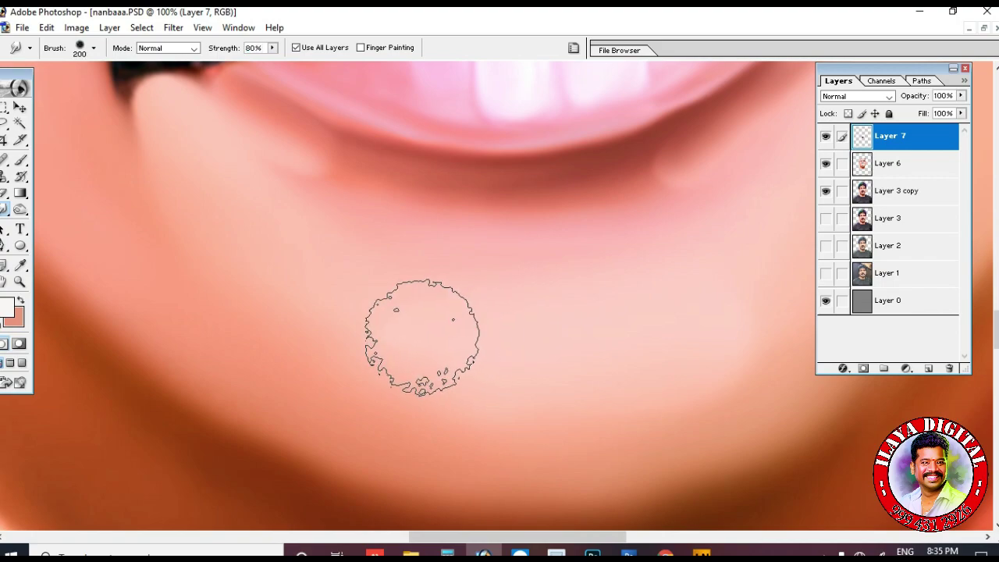
pyautogui.moveTo(469, 364); pyautogui.dragTo(396, 390)
# - Shape the light skin patch below the lip's left corner with a 70 px brush at 80% strength
pyautogui.scroll(2, 428, 377)
pyautogui.press(']')
pyautogui.press(']')
pyautogui.press(']')
pyautogui.press('[')
pyautogui.press('[')
pyautogui.press('[')
pyautogui.press('[')
pyautogui.press('[')
pyautogui.press('[')
pyautogui.press('[')
pyautogui.press('[')
pyautogui.press('[')
pyautogui.press('[')
pyautogui.moveTo(260, 213); pyautogui.dragTo(316, 234)
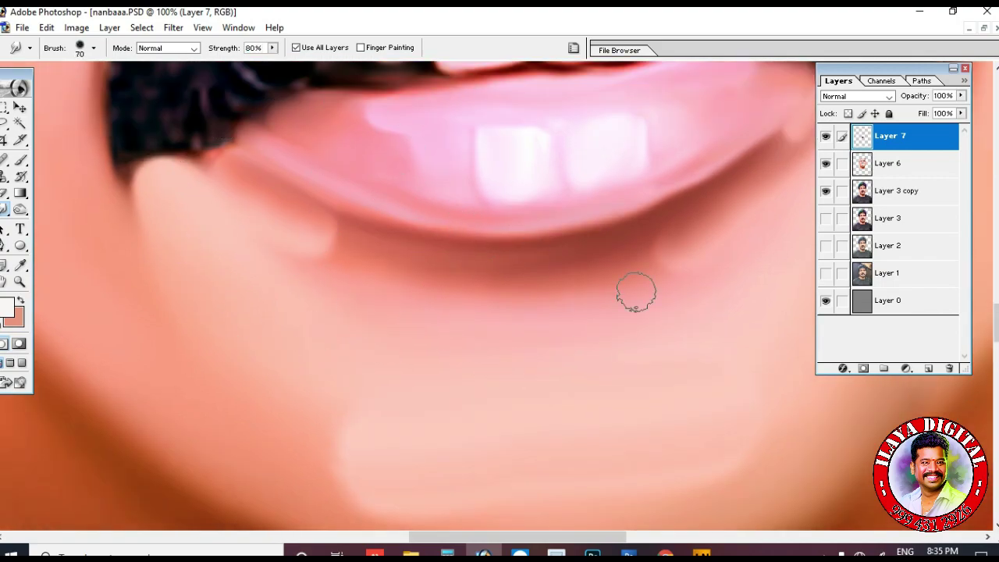
# - Merge the mouth retouching layer with the face layer beneath it and add a new layer on top
pyautogui.hotkey('ctrl', '-')
pyautogui.hotkey('ctrl', '-')
pyautogui.hotkey('ctrl', '-')
pyautogui.scroll(2, 735, 294)
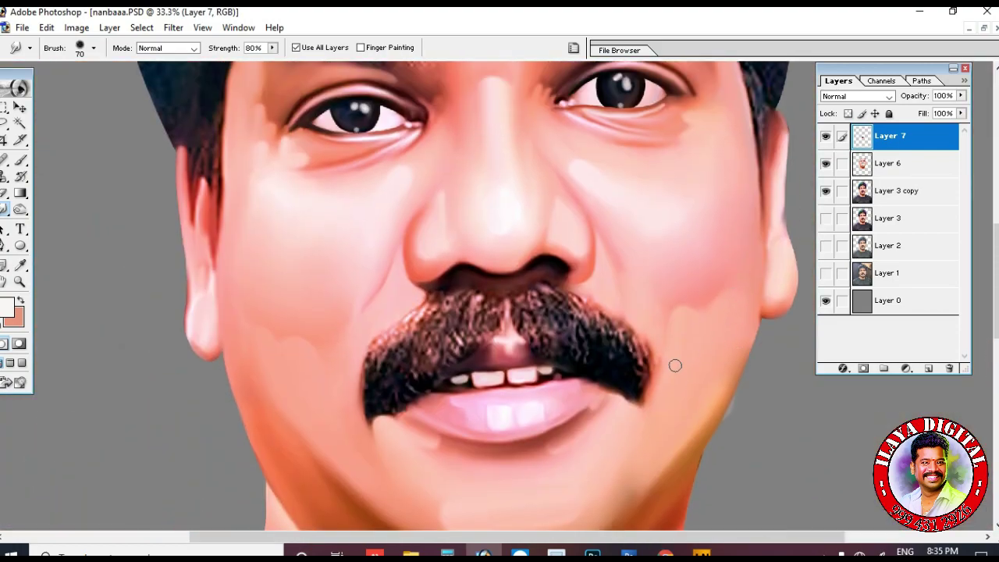
pyautogui.scroll(2, 698, 281)
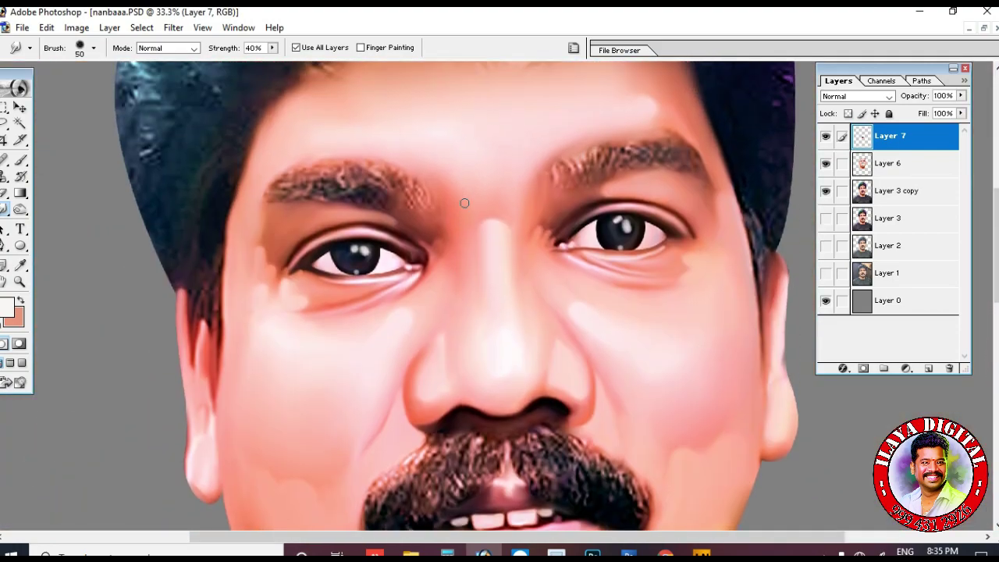
pyautogui.hotkey('ctrl', 'e')
pyautogui.click(928, 368)
# - Set the Smudge tool to the three-dot brush tip at 40 px and 70% strength for the left eyebrow
pyautogui.hotkey('ctrl', '+')
pyautogui.rightClick(439, 176)
pyautogui.click(460, 252)
pyautogui.press('Return')
pyautogui.press('7')
pyautogui.hotkey('ctrl', '+')
pyautogui.moveTo(312, 210); pyautogui.dragTo(574, 299)
pyautogui.press(']')
pyautogui.press(']')
pyautogui.press(']')
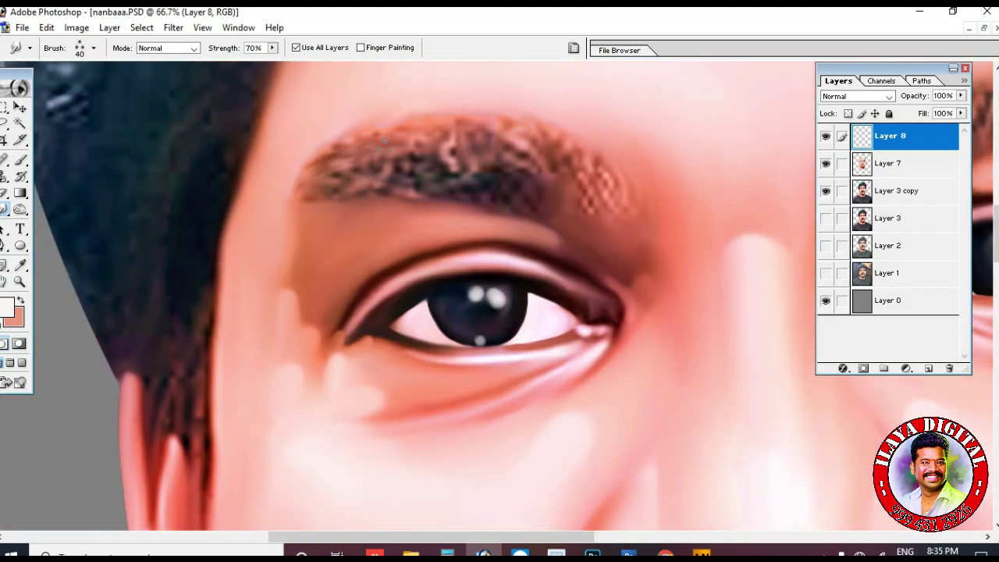
# - Brush over both eyebrows and the moustache on Layer 3 copy with an enlarged brush
pyautogui.hotkey('ctrl', '0')
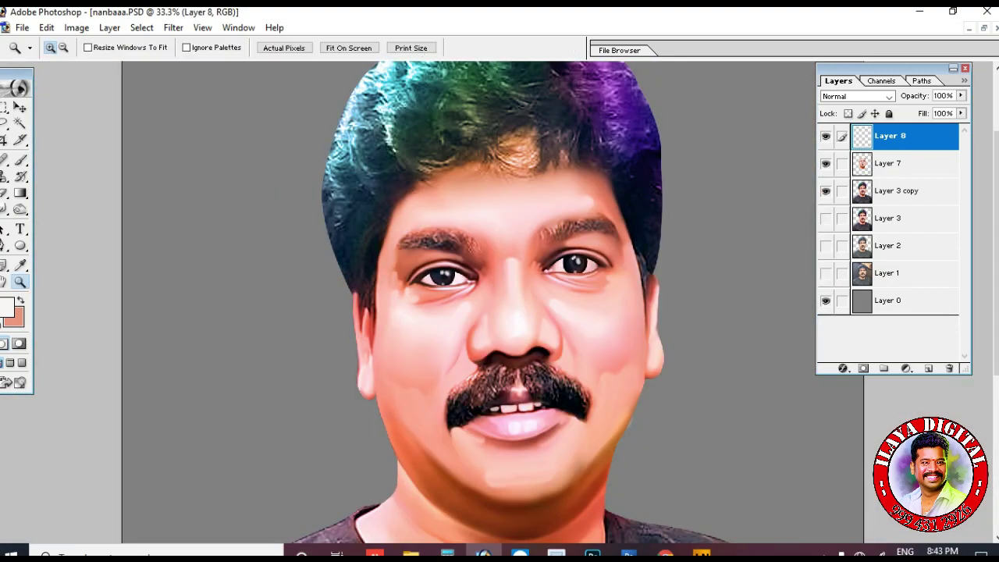
pyautogui.moveTo(328, 234); pyautogui.dragTo(632, 406)
pyautogui.hotkey('alt', '[')
pyautogui.hotkey('alt', '[')
pyautogui.press(']')
pyautogui.press(']')
pyautogui.press(']')
pyautogui.moveTo(241, 168); pyautogui.dragTo(396, 182)
pyautogui.moveTo(628, 144); pyautogui.dragTo(745, 129)
pyautogui.scroll(-2, 464, 264)
pyautogui.scroll(1, 543, 292)
pyautogui.scroll(-3, 544, 292)
pyautogui.moveTo(418, 407); pyautogui.dragTo(470, 384)
# - Try smudging the right eyebrow into curved hair strands on Layer 8 with the 20 px three-dot brush at 75% strength
pyautogui.scroll(5, 531, 302)
pyautogui.hotkey('alt', ']')
pyautogui.hotkey('alt', ']')
pyautogui.press('r')
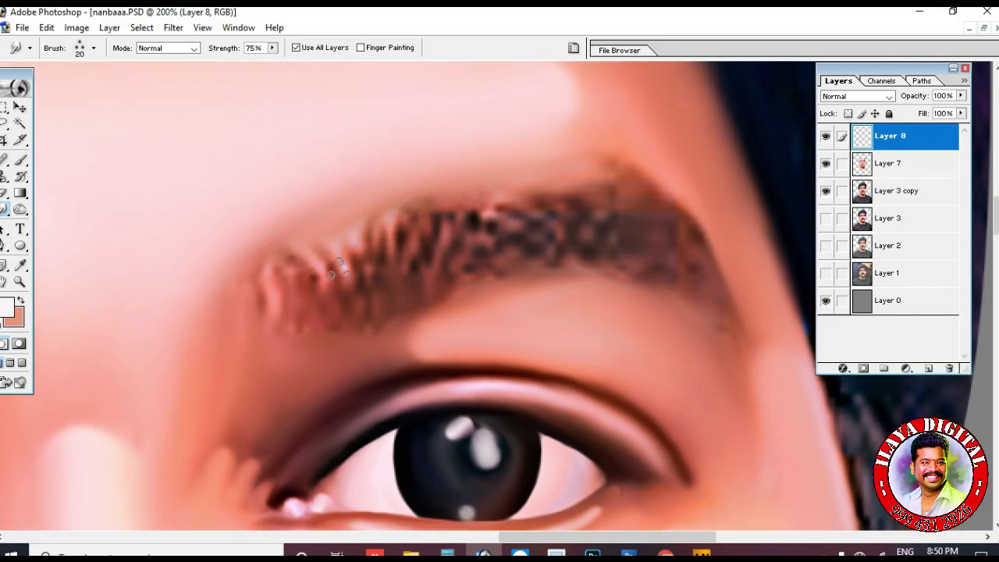
pyautogui.moveTo(339, 265)
pyautogui.mouseDown()
pyautogui.moveTo(295, 251)
pyautogui.moveTo(335, 219)
pyautogui.moveTo(355, 234)
pyautogui.moveTo(461, 187)
pyautogui.moveTo(281, 212)
pyautogui.moveTo(242, 255)
pyautogui.moveTo(296, 297)
pyautogui.moveTo(318, 254)
pyautogui.moveTo(368, 261)
pyautogui.moveTo(430, 225)
pyautogui.moveTo(667, 231)
pyautogui.moveTo(605, 162)
pyautogui.mouseUp()
pyautogui.moveTo(702, 265)
pyautogui.mouseDown()
pyautogui.moveTo(591, 147)
pyautogui.moveTo(640, 239)
pyautogui.moveTo(703, 279)
pyautogui.mouseUp()
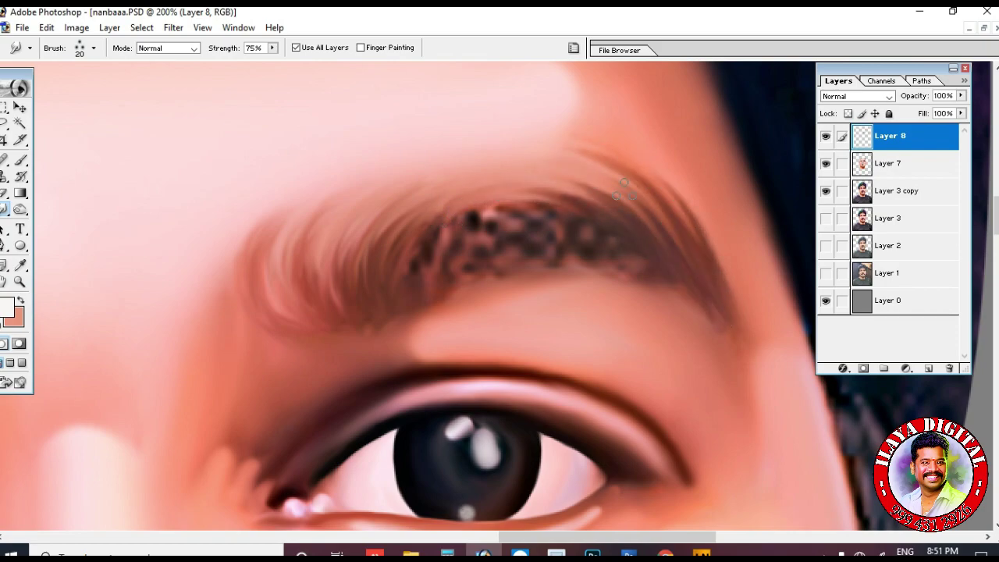
pyautogui.moveTo(408, 279)
pyautogui.mouseDown()
pyautogui.moveTo(503, 189)
pyautogui.moveTo(430, 254)
pyautogui.moveTo(560, 204)
pyautogui.moveTo(475, 268)
pyautogui.moveTo(645, 267)
pyautogui.moveTo(511, 225)
pyautogui.moveTo(419, 243)
pyautogui.moveTo(672, 285)
pyautogui.mouseUp()
pyautogui.moveTo(574, 150)
pyautogui.mouseDown()
pyautogui.moveTo(684, 297)
pyautogui.moveTo(706, 306)
pyautogui.mouseUp()
# - Try blending the right eyebrow's inner end and dark middle at 70% strength with the three-dot brush
pyautogui.scroll(-2, 580, 245)
pyautogui.moveTo(328, 305)
pyautogui.mouseDown()
pyautogui.moveTo(283, 179)
pyautogui.moveTo(315, 182)
pyautogui.moveTo(398, 252)
pyautogui.moveTo(429, 228)
pyautogui.mouseUp()
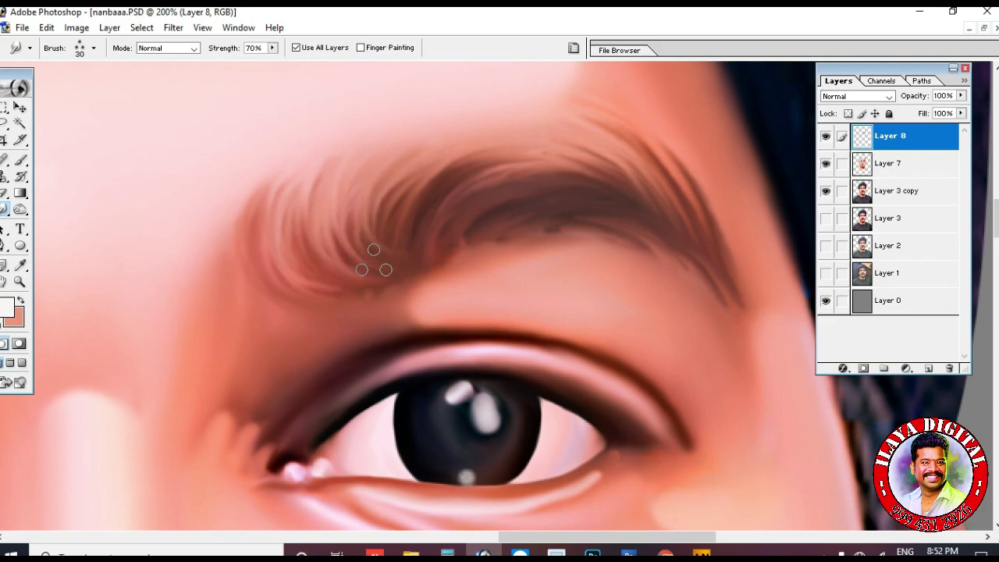
pyautogui.press('[')
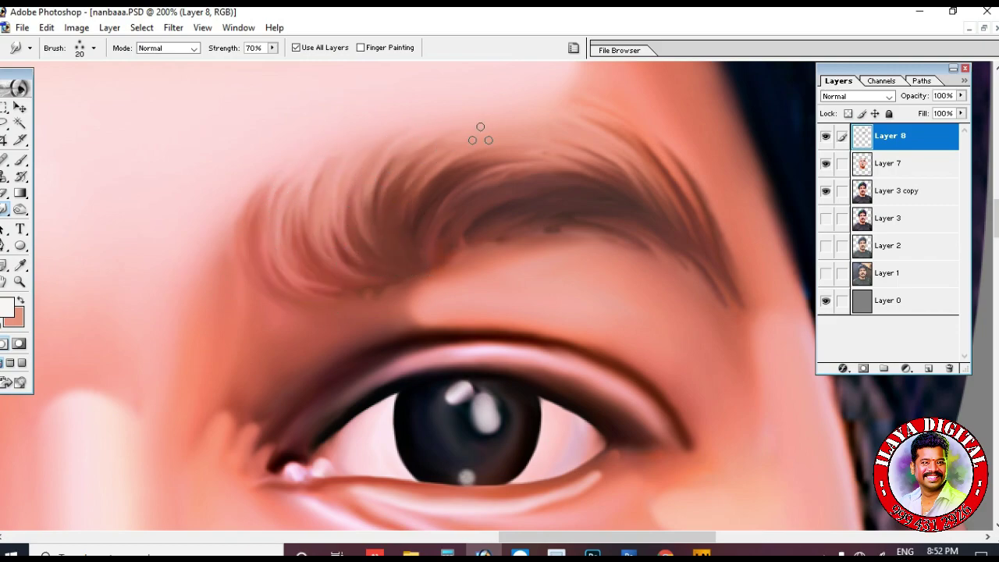
pyautogui.moveTo(421, 204); pyautogui.dragTo(617, 166)
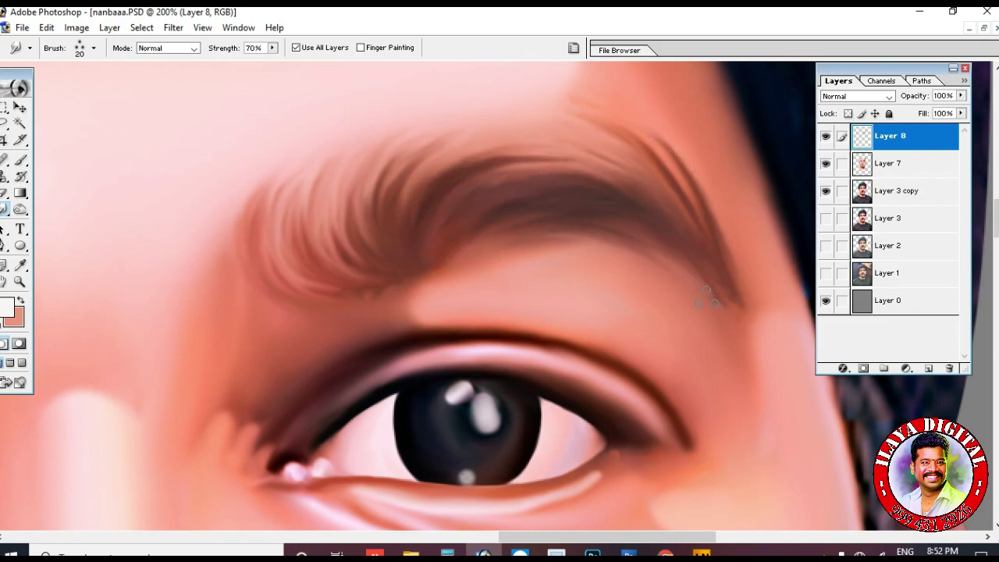
pyautogui.scroll(-3, 485, 238)
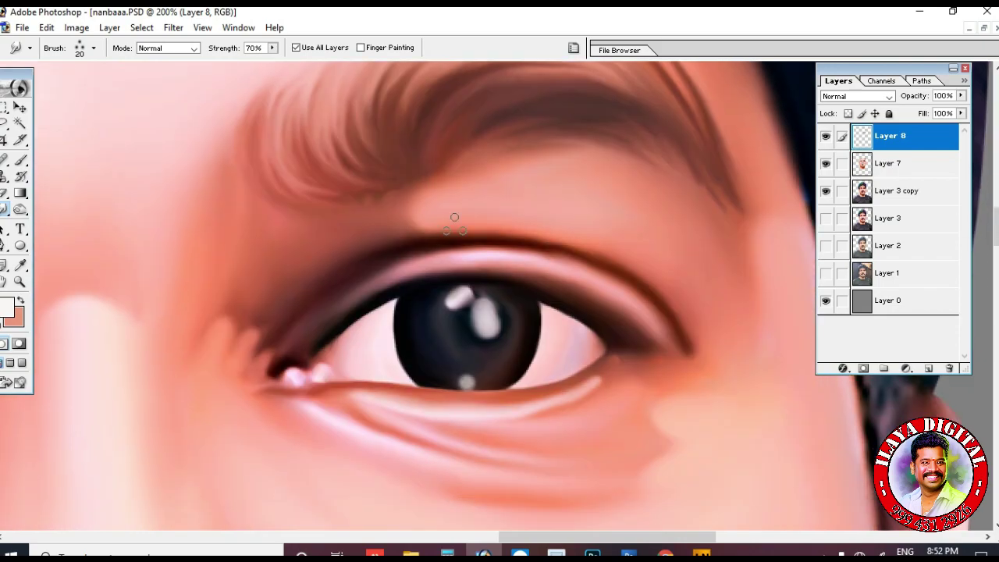
pyautogui.scroll(3, 350, 199)
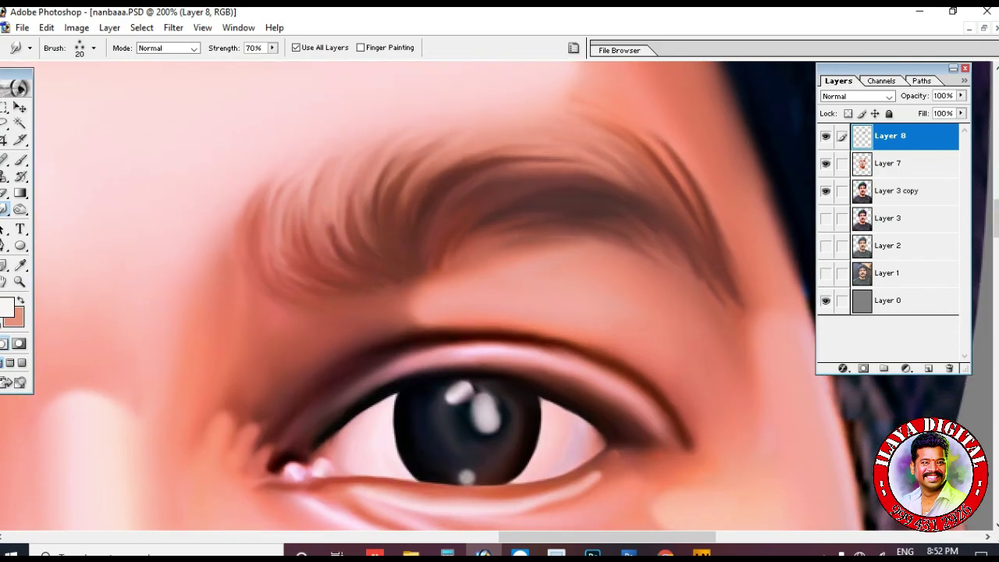
# - Try pulling fine upward hair strands out of the right eyebrow's inner half with the 20 px brush at 70% strength
pyautogui.moveTo(313, 269); pyautogui.dragTo(300, 184)
pyautogui.moveTo(440, 140)
pyautogui.mouseDown()
pyautogui.moveTo(397, 206)
pyautogui.moveTo(402, 227)
pyautogui.mouseUp()
pyautogui.moveTo(394, 147); pyautogui.dragTo(403, 254)
pyautogui.moveTo(351, 156)
pyautogui.mouseDown()
pyautogui.moveTo(371, 273)
pyautogui.moveTo(331, 199)
pyautogui.mouseUp()
pyautogui.moveTo(295, 265); pyautogui.dragTo(299, 156)
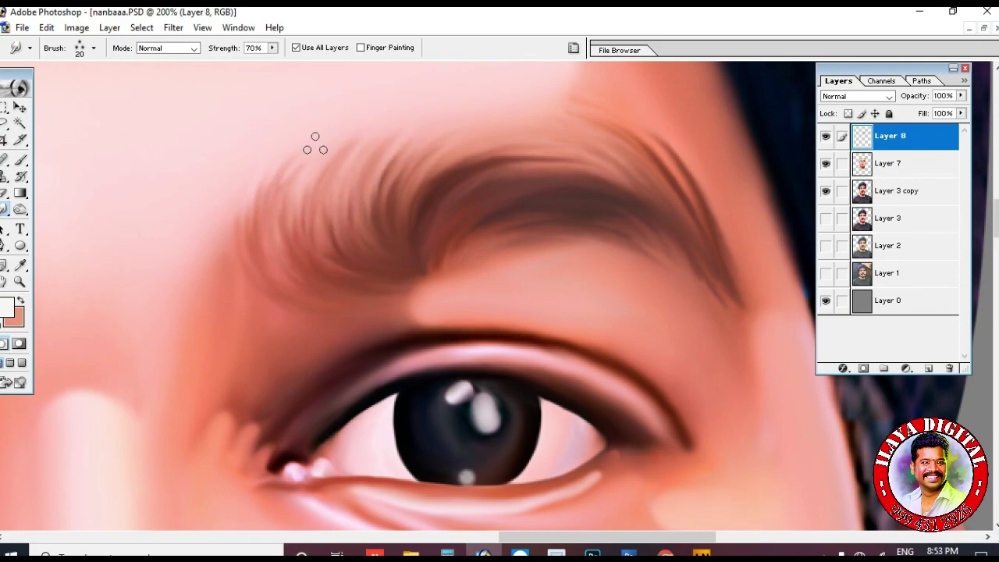
pyautogui.moveTo(308, 264); pyautogui.dragTo(314, 166)
pyautogui.moveTo(323, 226); pyautogui.dragTo(316, 158)
pyautogui.moveTo(351, 231); pyautogui.dragTo(400, 137)
pyautogui.moveTo(391, 208); pyautogui.dragTo(450, 144)
pyautogui.moveTo(413, 213); pyautogui.dragTo(504, 152)
pyautogui.hotkey('ctrl', '-')
pyautogui.hotkey('ctrl', '-')
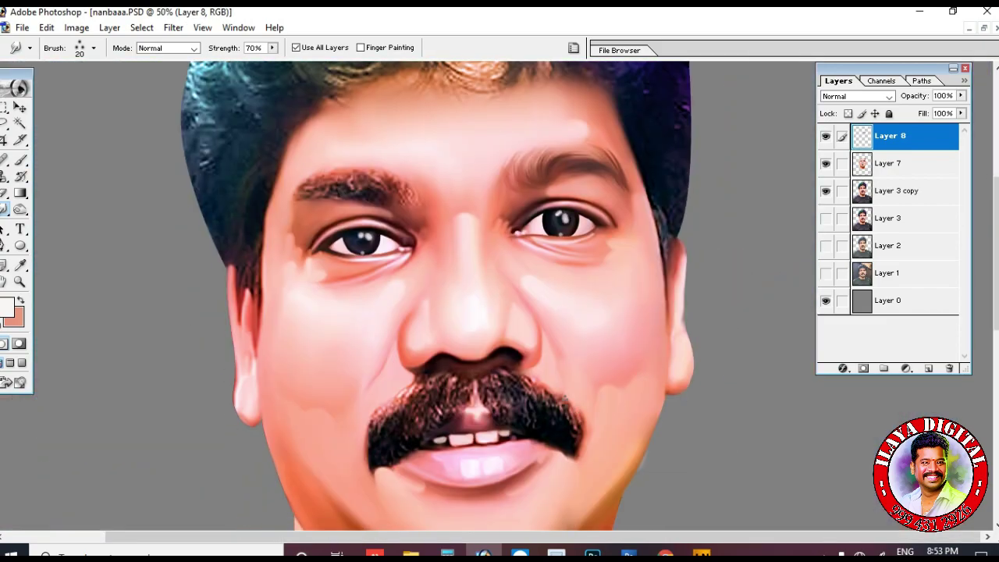
# - Smudge the left eyebrow's upper inner half along its curve with the 28 px scattered-dash brush at 70% strength
pyautogui.hotkey('ctrl', '+')
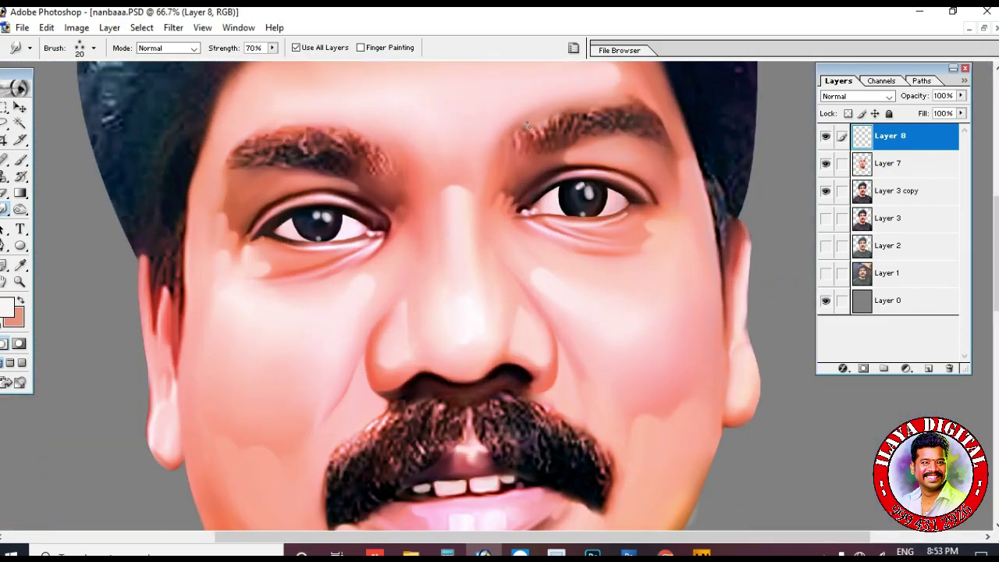
pyautogui.moveTo(203, 117); pyautogui.dragTo(454, 242)
pyautogui.moveTo(552, 258); pyautogui.dragTo(523, 252)
pyautogui.rightClick(528, 251)
pyautogui.doubleClick(623, 329)
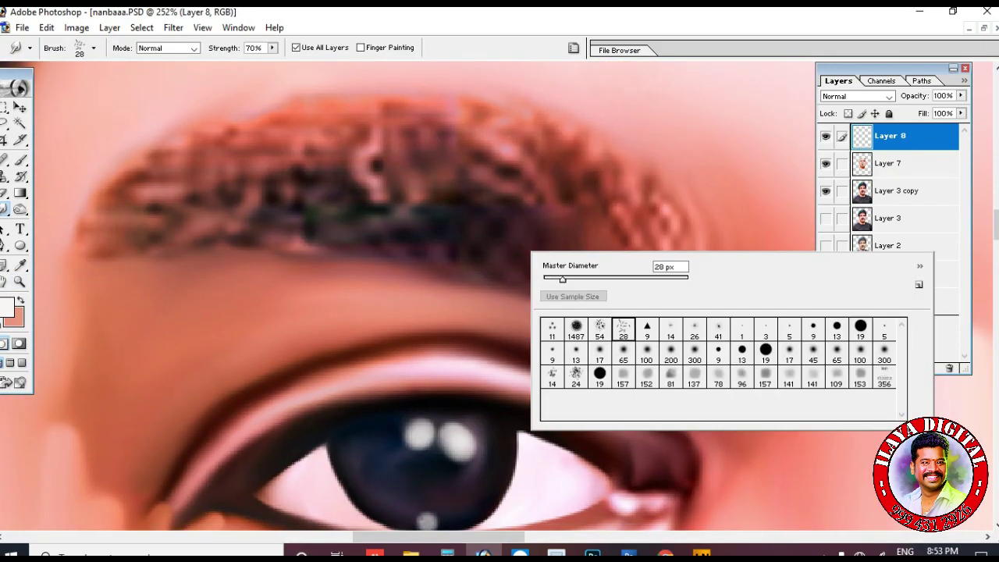
pyautogui.moveTo(477, 123); pyautogui.dragTo(601, 181)
pyautogui.moveTo(503, 114)
pyautogui.mouseDown()
pyautogui.moveTo(612, 163)
pyautogui.moveTo(686, 298)
pyautogui.mouseUp()
# - Smudge the left eyebrow's upper edge and inner end into curved hair strands at 75% strength
pyautogui.press('7')
pyautogui.press('5')
pyautogui.moveTo(455, 173); pyautogui.dragTo(605, 195)
pyautogui.scroll(3, 273, 183)
pyautogui.moveTo(82, 316)
pyautogui.mouseDown()
pyautogui.moveTo(396, 230)
pyautogui.moveTo(465, 277)
pyautogui.moveTo(452, 211)
pyautogui.mouseUp()
pyautogui.moveTo(301, 237); pyautogui.dragTo(540, 245)
pyautogui.moveTo(350, 179); pyautogui.dragTo(579, 273)
pyautogui.moveTo(503, 181)
pyautogui.mouseDown()
pyautogui.moveTo(613, 242)
pyautogui.moveTo(647, 308)
pyautogui.mouseUp()
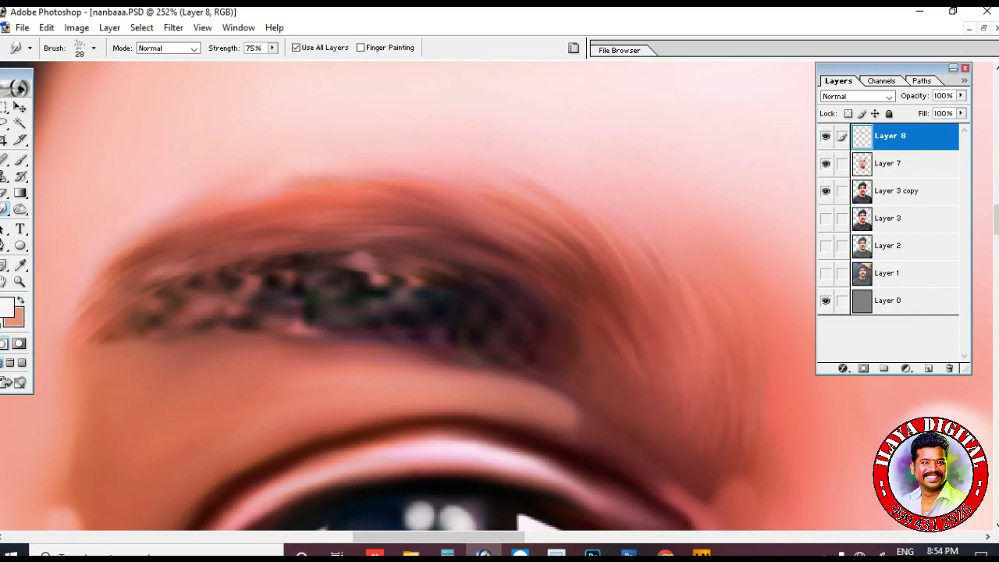
# - Smudge the left eyebrow's outer end, dark middle and lower edge into smooth strands toward the nose
pyautogui.scroll(-3, 671, 257)
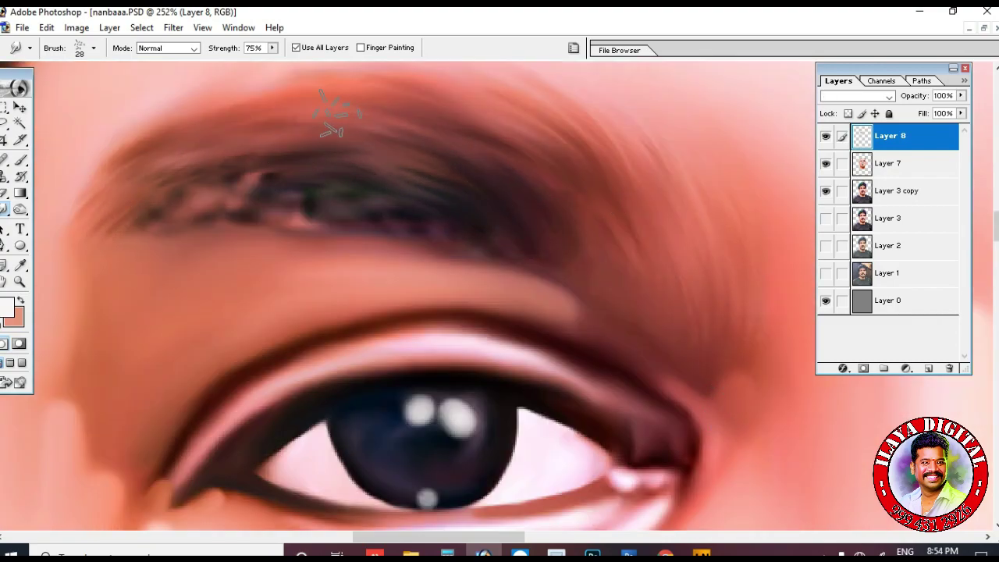
pyautogui.moveTo(117, 222); pyautogui.dragTo(338, 194)
pyautogui.moveTo(242, 214); pyautogui.dragTo(533, 241)
pyautogui.moveTo(125, 230); pyautogui.dragTo(205, 217)
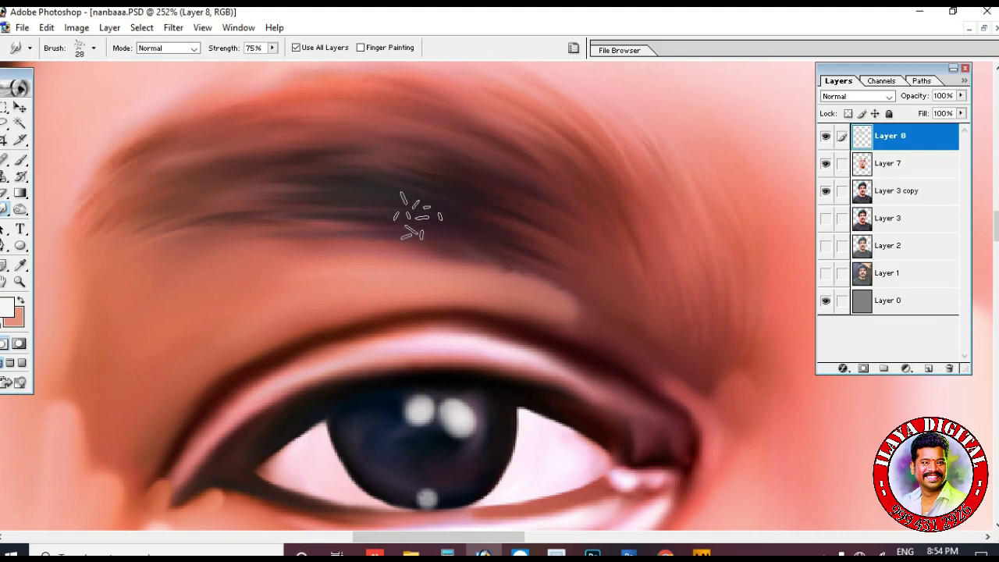
pyautogui.scroll(2, 113, 246)
pyautogui.moveTo(125, 223)
pyautogui.mouseDown()
pyautogui.moveTo(374, 118)
pyautogui.moveTo(605, 226)
pyautogui.mouseUp()
pyautogui.scroll(-3, 605, 226)
pyautogui.moveTo(437, 216); pyautogui.dragTo(595, 252)
# - Undo the trial smudges on the right eyebrow and compare it with Layer 7 hidden and shown
pyautogui.hotkey('ctrl', '-')
pyautogui.hotkey('ctrl', '-')
pyautogui.hotkey('ctrl', '-')
pyautogui.scroll(-4, 595, 252)
pyautogui.hotkey('ctrl', '+')
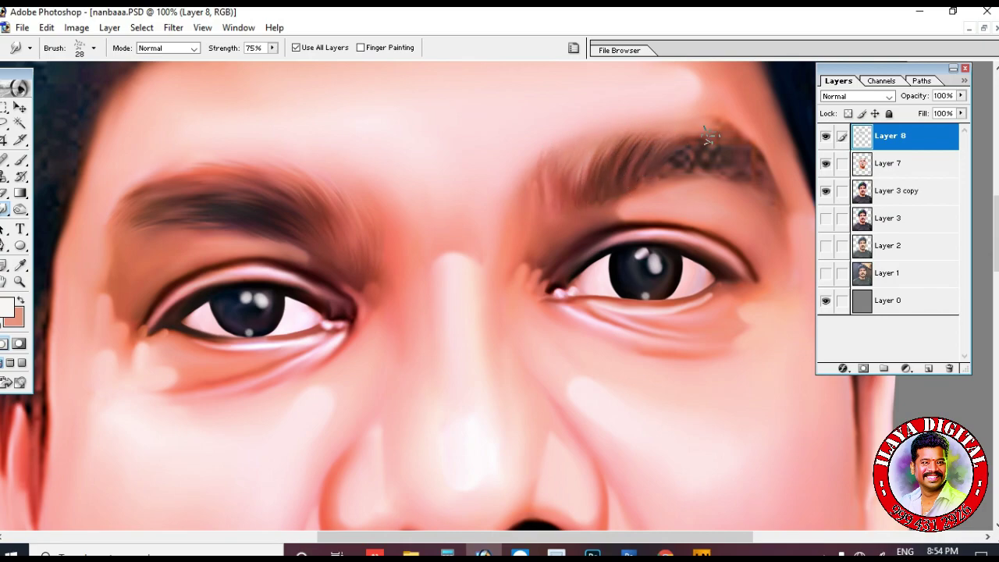
pyautogui.hotkey('ctrl', '+')
pyautogui.moveTo(734, 116); pyautogui.dragTo(585, 224)
pyautogui.click(825, 163)
pyautogui.hotkey('ctrl', 'alt', 'z')
pyautogui.hotkey('ctrl', 'alt', 'z')
pyautogui.hotkey('ctrl', 'alt', 'z')
pyautogui.click(825, 163)
# - Smudge the right eyebrow's body and outer tail into curved hair strands with the dash brush at 75% strength
pyautogui.moveTo(681, 199); pyautogui.dragTo(519, 276)
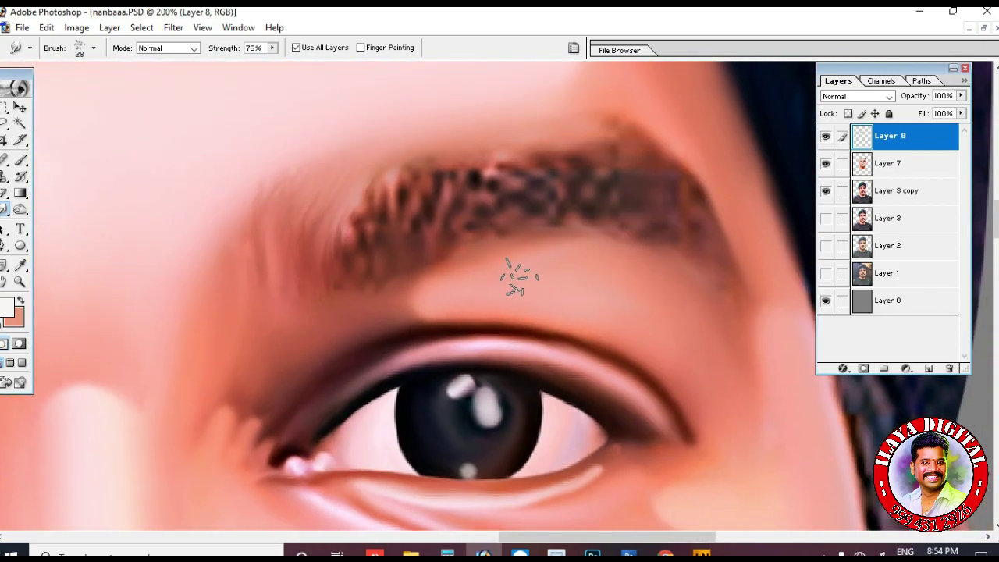
pyautogui.moveTo(583, 142); pyautogui.dragTo(680, 189)
pyautogui.moveTo(598, 118); pyautogui.dragTo(718, 271)
pyautogui.moveTo(504, 159)
pyautogui.mouseDown()
pyautogui.moveTo(694, 196)
pyautogui.moveTo(719, 235)
pyautogui.mouseUp()
pyautogui.moveTo(472, 173); pyautogui.dragTo(587, 176)
pyautogui.moveTo(351, 219)
pyautogui.mouseDown()
pyautogui.moveTo(333, 251)
pyautogui.moveTo(408, 169)
pyautogui.moveTo(489, 158)
pyautogui.moveTo(397, 205)
pyautogui.moveTo(538, 223)
pyautogui.moveTo(507, 205)
pyautogui.moveTo(518, 185)
pyautogui.moveTo(408, 256)
pyautogui.moveTo(488, 195)
pyautogui.moveTo(457, 151)
pyautogui.moveTo(595, 117)
pyautogui.moveTo(635, 222)
pyautogui.moveTo(316, 251)
pyautogui.mouseUp()
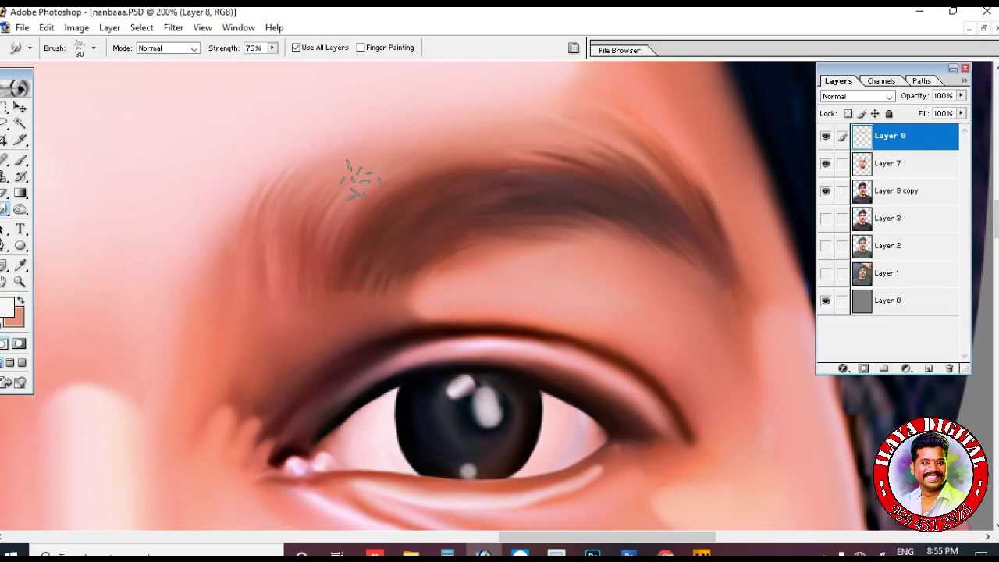
pyautogui.moveTo(431, 143); pyautogui.dragTo(366, 263)
# - Pull fine strands from the right eyebrow's inner end and refine its tail with the 20 px three-dot brush
pyautogui.rightClick(265, 309)
pyautogui.doubleClick(283, 385)
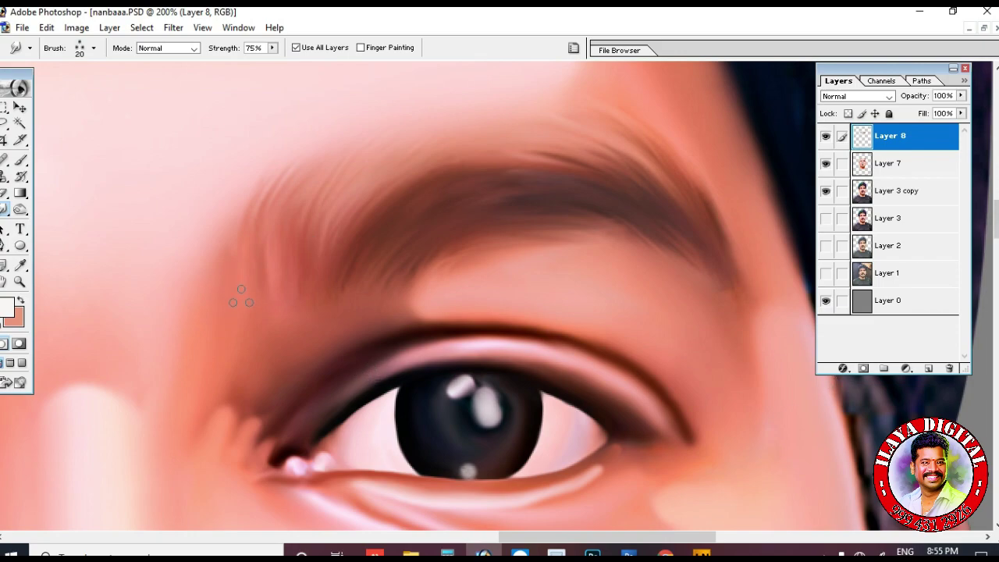
pyautogui.moveTo(309, 262); pyautogui.dragTo(352, 148)
pyautogui.moveTo(311, 283); pyautogui.dragTo(353, 145)
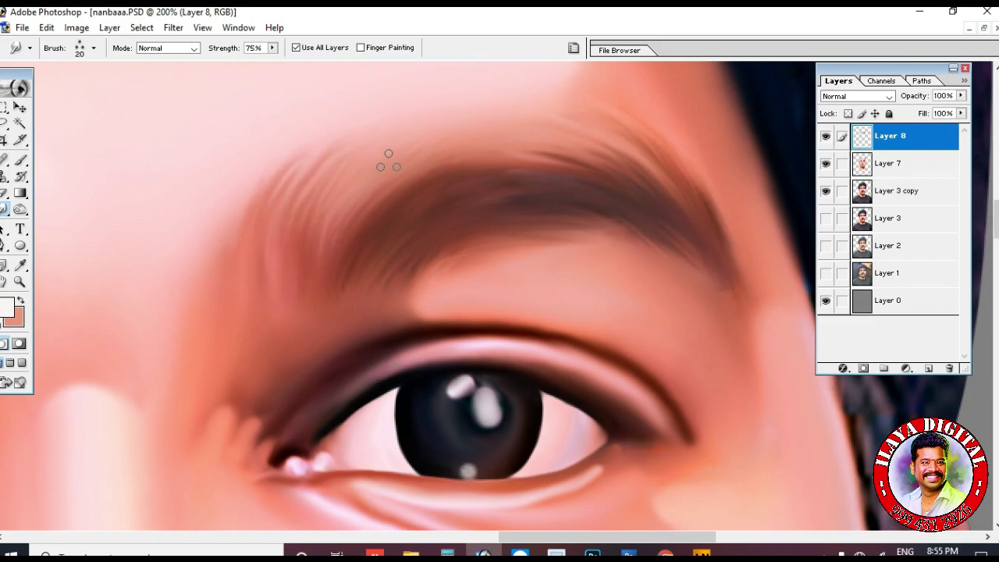
pyautogui.moveTo(621, 143)
pyautogui.mouseDown()
pyautogui.moveTo(546, 104)
pyautogui.moveTo(655, 239)
pyautogui.mouseUp()
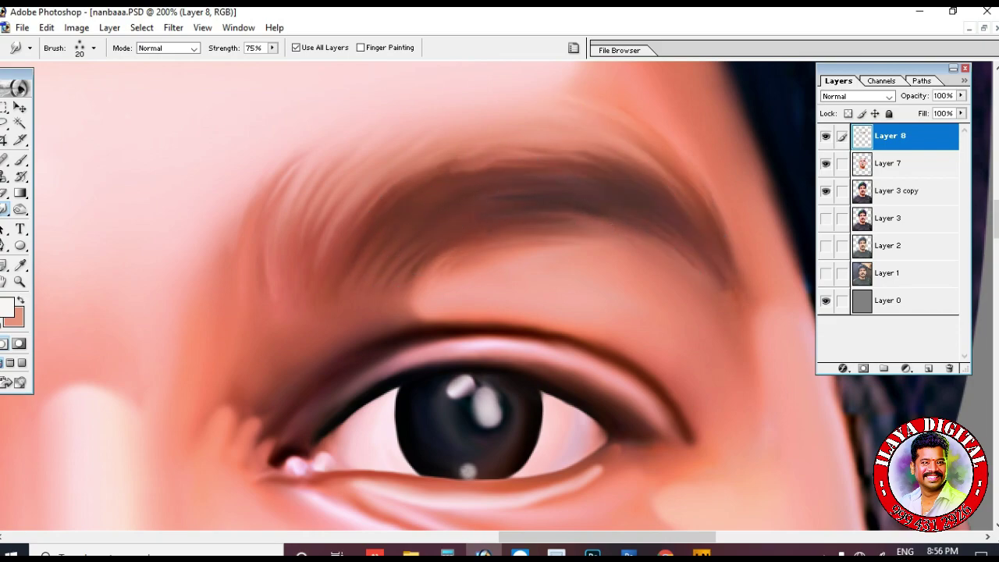
pyautogui.hotkey('ctrl', '-')
pyautogui.hotkey('ctrl', '[')
pyautogui.hotkey('ctrl', '[')
pyautogui.hotkey('ctrl', ']')
pyautogui.hotkey('ctrl', ']')
pyautogui.moveTo(482, 248); pyautogui.dragTo(609, 253)
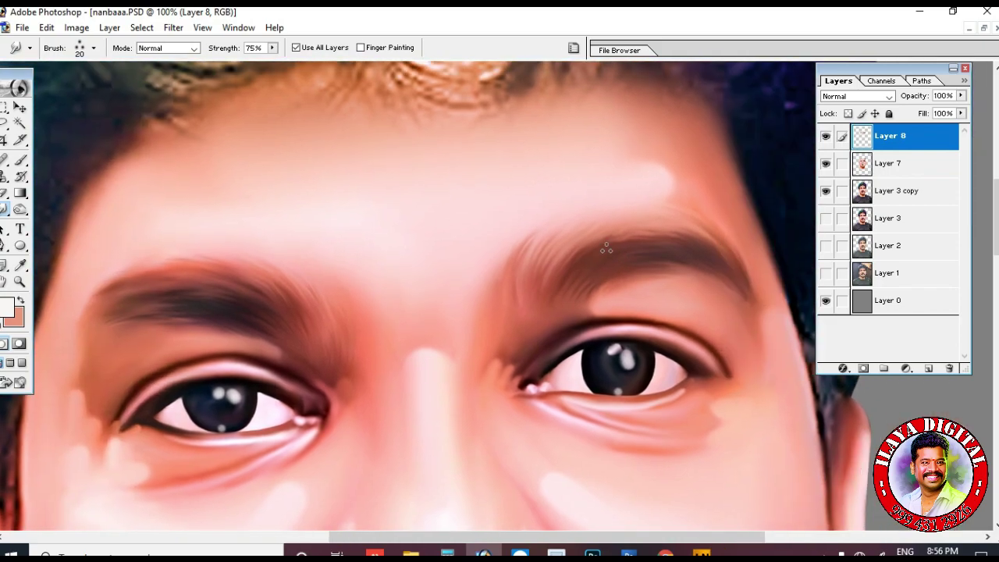
# - Refine the left eyebrow with fine strands along its upper edge and inner end using the 20 px three-dot brush
pyautogui.hotkey('ctrl', '+')
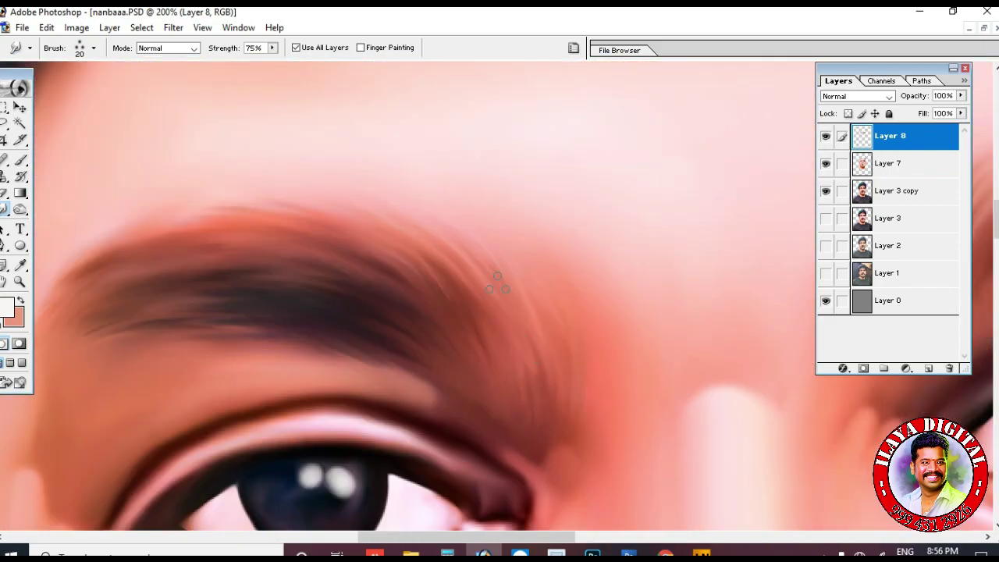
pyautogui.moveTo(148, 207)
pyautogui.mouseDown()
pyautogui.moveTo(288, 202)
pyautogui.moveTo(492, 327)
pyautogui.mouseUp()
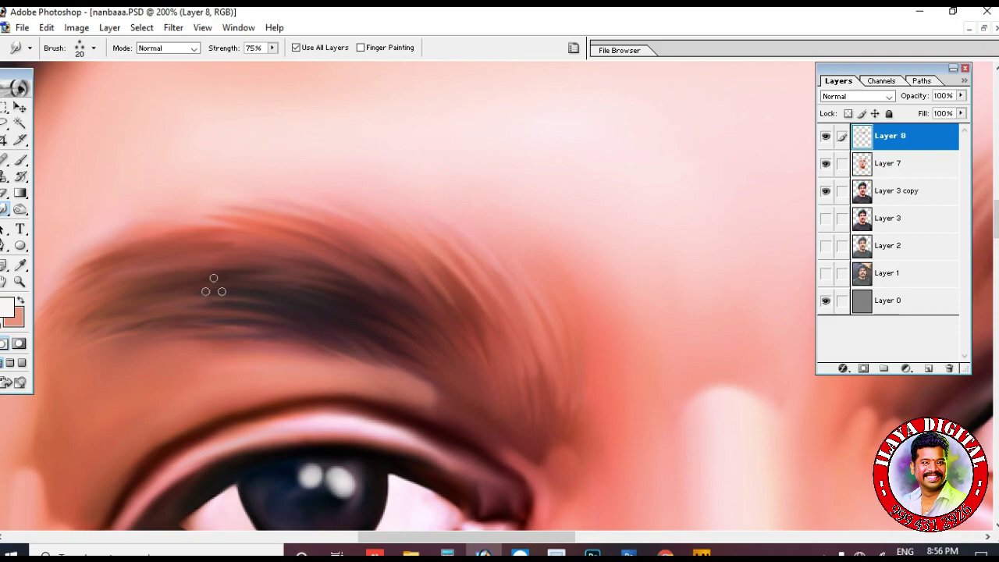
pyautogui.moveTo(545, 422)
pyautogui.mouseDown()
pyautogui.moveTo(551, 349)
pyautogui.moveTo(540, 306)
pyautogui.mouseUp()
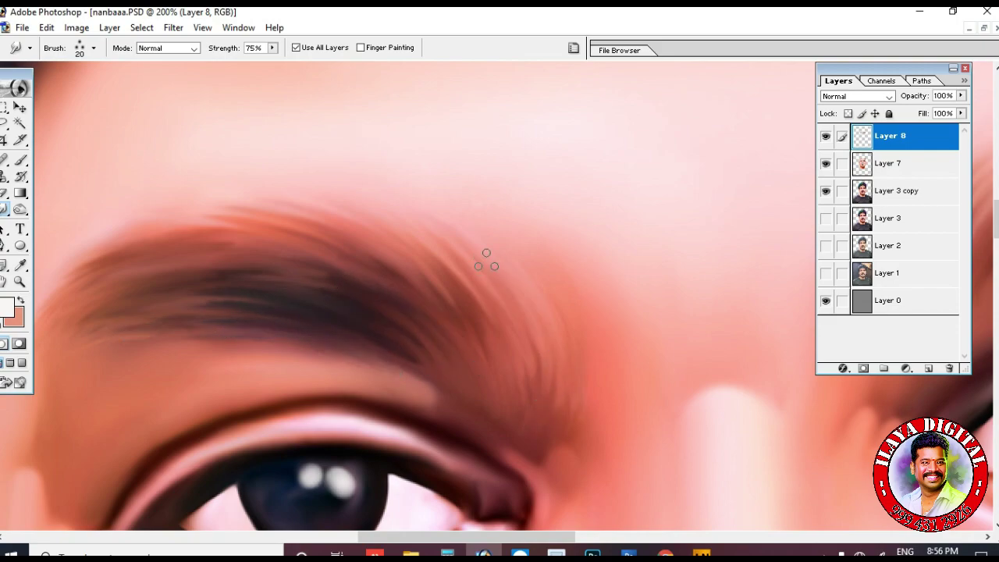
# - Smudge the moustache's right end into downward strands with the three-dot brush enlarged to 30 px at 75% strength
pyautogui.hotkey('ctrl', '-')
pyautogui.hotkey('ctrl', '-')
pyautogui.hotkey('ctrl', '-')
pyautogui.press('z')
pyautogui.moveTo(441, 240); pyautogui.dragTo(721, 438)
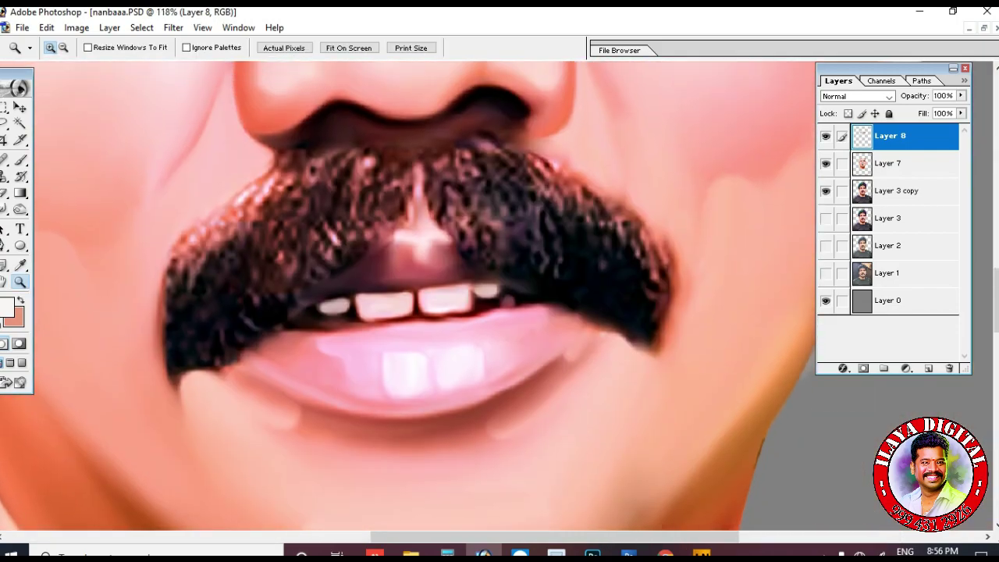
pyautogui.press('r')
pyautogui.hotkey('ctrl', '+')
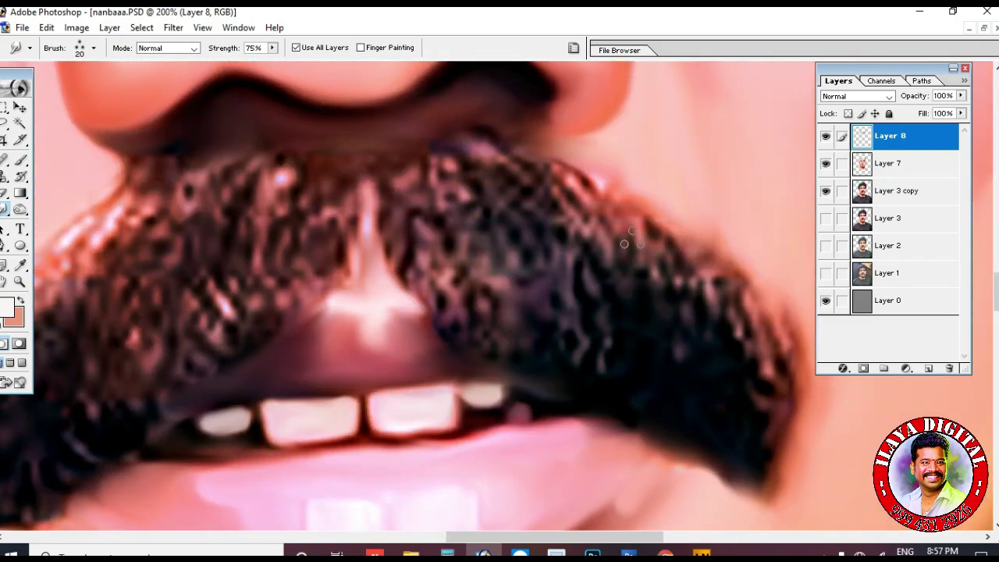
pyautogui.press(']')
pyautogui.moveTo(648, 254)
pyautogui.mouseDown()
pyautogui.moveTo(669, 376)
pyautogui.moveTo(691, 360)
pyautogui.mouseUp()
pyautogui.moveTo(693, 271); pyautogui.dragTo(734, 422)
pyautogui.moveTo(721, 295); pyautogui.dragTo(758, 398)
pyautogui.moveTo(724, 287); pyautogui.dragTo(762, 435)
# - Smudge downward hair strands through the moustache from the lip groove to the middle of its right half
pyautogui.moveTo(422, 187)
pyautogui.mouseDown()
pyautogui.moveTo(466, 318)
pyautogui.moveTo(496, 312)
pyautogui.mouseUp()
pyautogui.moveTo(471, 181); pyautogui.dragTo(521, 304)
pyautogui.moveTo(529, 191); pyautogui.dragTo(572, 304)
pyautogui.moveTo(552, 209)
pyautogui.mouseDown()
pyautogui.moveTo(575, 228)
pyautogui.moveTo(629, 312)
pyautogui.mouseUp()
pyautogui.moveTo(612, 231); pyautogui.dragTo(644, 310)
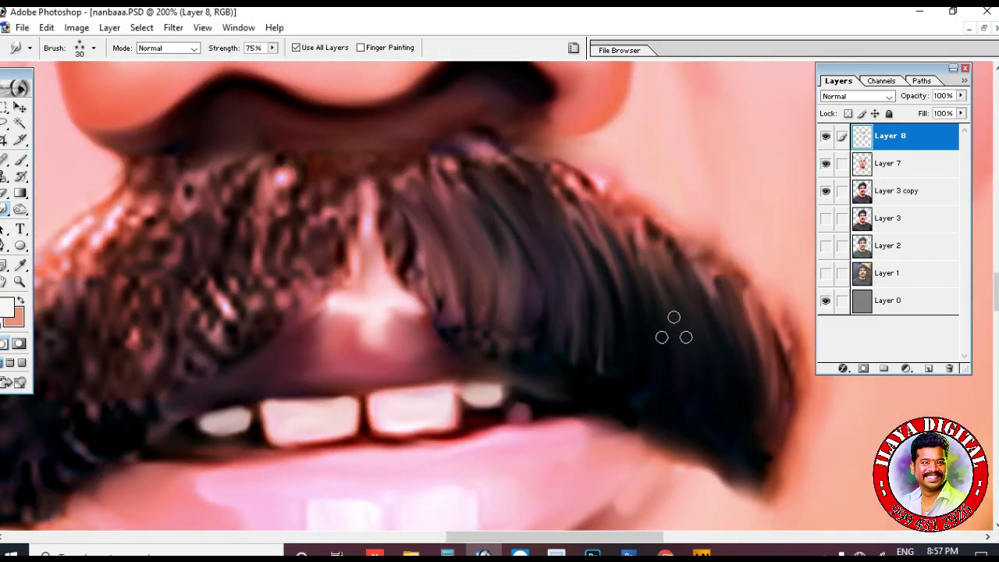
# - Smudge the moustache's left half and centre around the lip groove into downward strands
pyautogui.moveTo(436, 335); pyautogui.dragTo(773, 301)
pyautogui.moveTo(318, 328); pyautogui.dragTo(310, 218)
pyautogui.moveTo(294, 205); pyautogui.dragTo(300, 275)
pyautogui.moveTo(312, 186)
pyautogui.mouseDown()
pyautogui.moveTo(298, 325)
pyautogui.moveTo(316, 277)
pyautogui.mouseUp()
pyautogui.moveTo(351, 166); pyautogui.dragTo(364, 285)
pyautogui.moveTo(380, 152); pyautogui.dragTo(360, 301)
pyautogui.moveTo(367, 168); pyautogui.dragTo(401, 303)
pyautogui.moveTo(414, 249); pyautogui.dragTo(342, 396)
# - Blend strands across the moustache's centre and lower edge and pull its right outer edge and tips downward
pyautogui.moveTo(371, 234)
pyautogui.mouseDown()
pyautogui.moveTo(354, 375)
pyautogui.moveTo(502, 180)
pyautogui.moveTo(559, 257)
pyautogui.moveTo(593, 226)
pyautogui.mouseUp()
pyautogui.moveTo(546, 386); pyautogui.dragTo(289, 397)
pyautogui.moveTo(701, 237); pyautogui.dragTo(727, 347)
pyautogui.moveTo(745, 285)
pyautogui.mouseDown()
pyautogui.moveTo(785, 394)
pyautogui.moveTo(790, 453)
pyautogui.mouseUp()
pyautogui.scroll(-3, 742, 280)
pyautogui.moveTo(784, 347); pyautogui.dragTo(752, 422)
pyautogui.moveTo(687, 370); pyautogui.dragTo(769, 404)
pyautogui.scroll(3, 367, 190)
pyautogui.moveTo(367, 190)
pyautogui.mouseDown()
pyautogui.moveTo(379, 156)
pyautogui.moveTo(457, 162)
pyautogui.moveTo(488, 118)
pyautogui.moveTo(569, 270)
pyautogui.moveTo(624, 281)
pyautogui.moveTo(740, 379)
pyautogui.moveTo(383, 319)
pyautogui.moveTo(437, 350)
pyautogui.moveTo(510, 287)
pyautogui.moveTo(509, 254)
pyautogui.mouseUp()
pyautogui.moveTo(383, 341)
pyautogui.mouseDown()
pyautogui.moveTo(429, 331)
pyautogui.moveTo(375, 269)
pyautogui.moveTo(503, 152)
pyautogui.moveTo(615, 319)
pyautogui.moveTo(631, 363)
pyautogui.mouseUp()
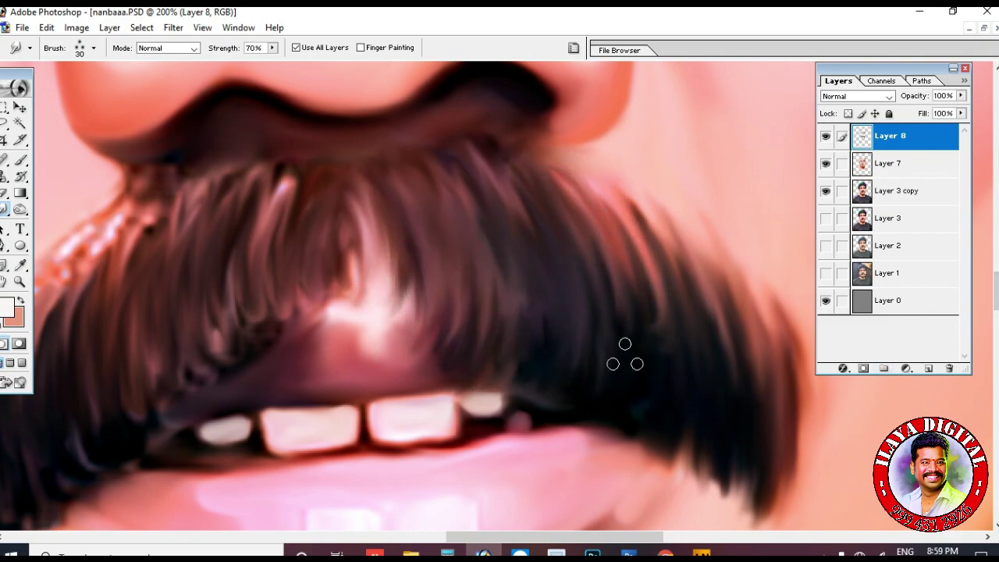
# - Shape the moustache's upper right edge and lower right tips with strand strokes at 70% strength
pyautogui.scroll(-3, 631, 363)
pyautogui.scroll(2, 631, 364)
pyautogui.moveTo(636, 203); pyautogui.dragTo(722, 268)
pyautogui.scroll(-3, 723, 268)
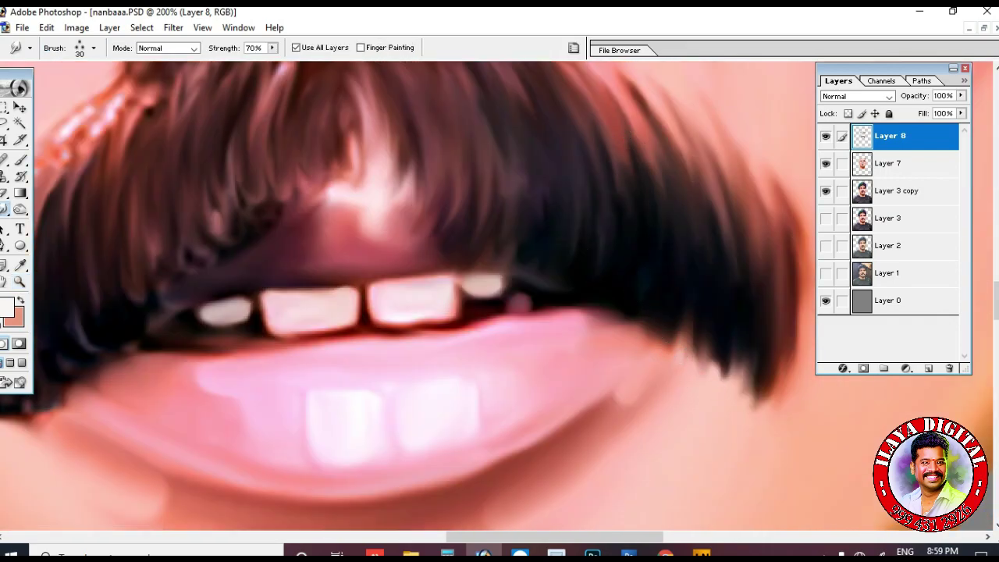
pyautogui.scroll(3, 601, 269)
pyautogui.moveTo(710, 324); pyautogui.dragTo(676, 253)
pyautogui.moveTo(770, 366); pyautogui.dragTo(755, 273)
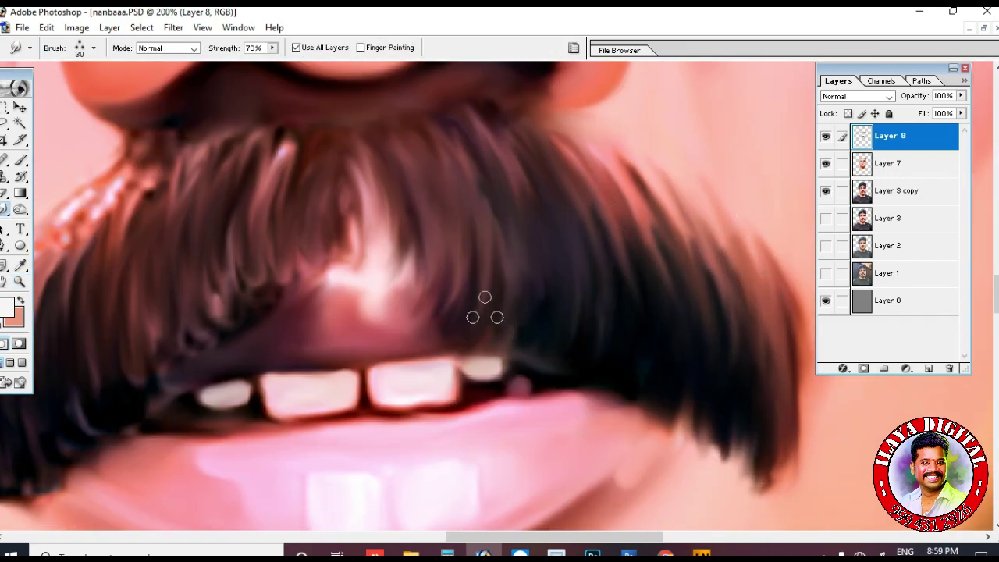
# - Smudge the moustache's left end and lower middle into soft strands at 65% strength
pyautogui.hscroll(-5, 651, 252)
pyautogui.scroll(-1, 156, 336)
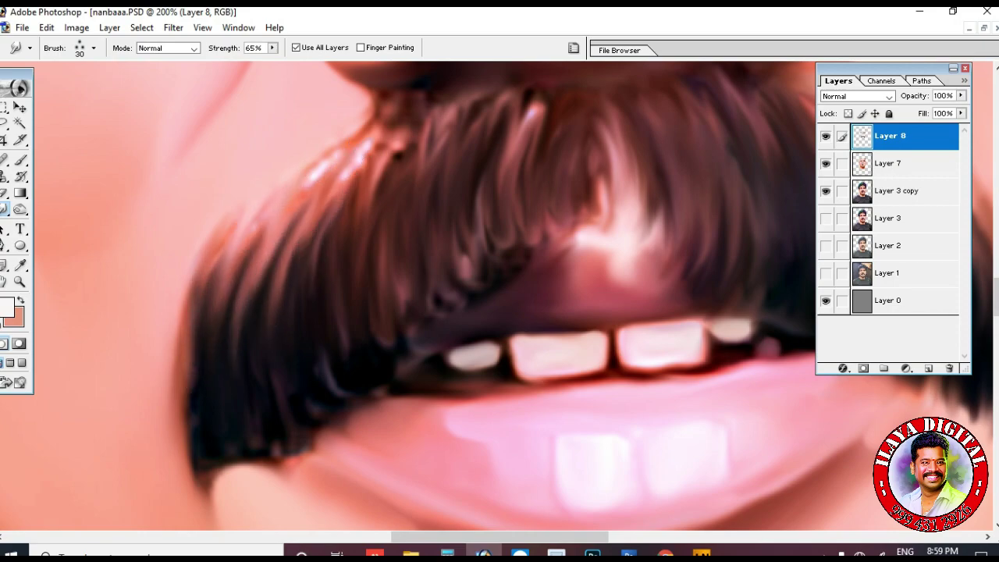
pyautogui.scroll(3, 390, 273)
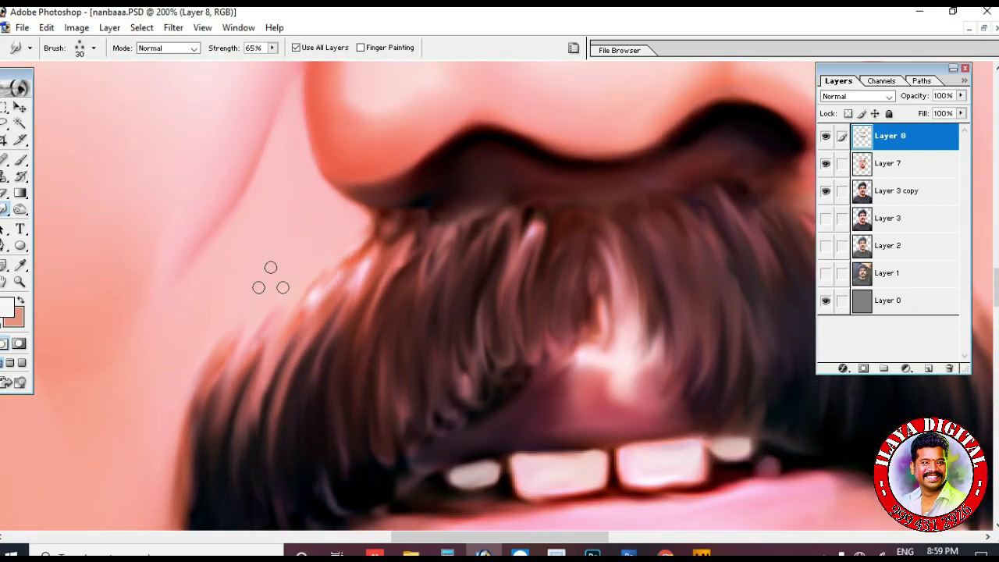
pyautogui.scroll(-5, 265, 290)
pyautogui.scroll(3, 312, 366)
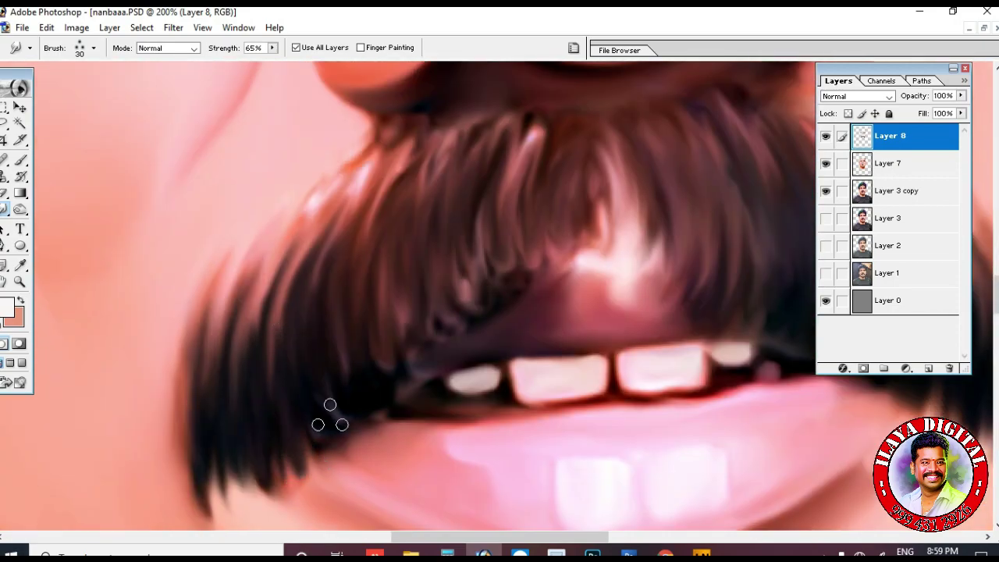
pyautogui.moveTo(367, 259)
pyautogui.mouseDown()
pyautogui.moveTo(491, 308)
pyautogui.moveTo(528, 279)
pyautogui.moveTo(423, 323)
pyautogui.moveTo(585, 127)
pyautogui.moveTo(635, 274)
pyautogui.moveTo(664, 297)
pyautogui.mouseUp()
pyautogui.scroll(3, 467, 461)
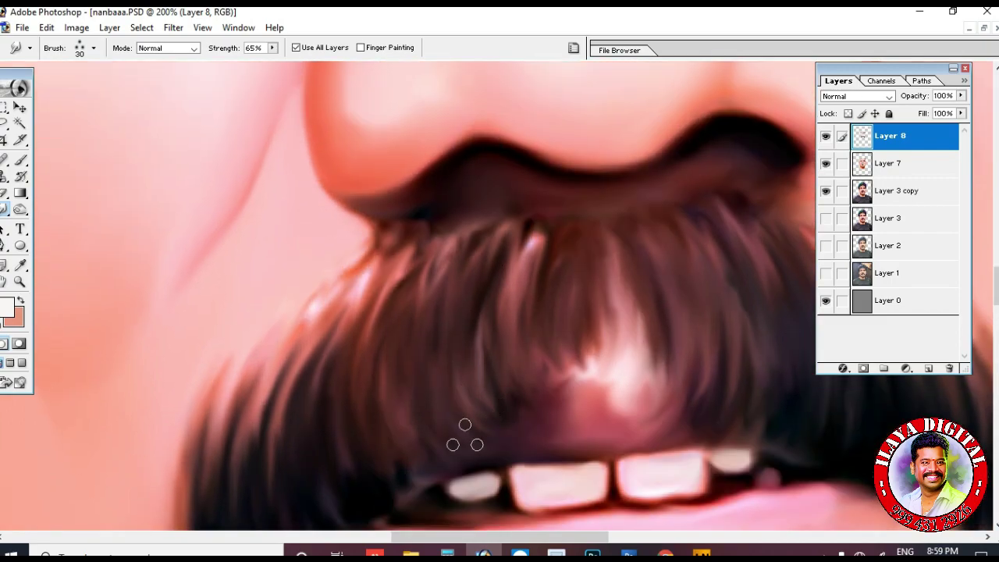
# - Pull curved strands down from the moustache's upper left edge, blending its bright speckles into hair
pyautogui.scroll(1, 437, 406)
pyautogui.moveTo(366, 337); pyautogui.dragTo(303, 446)
pyautogui.moveTo(309, 384); pyautogui.dragTo(257, 495)
pyautogui.scroll(-2, 270, 312)
pyautogui.moveTo(309, 253); pyautogui.dragTo(256, 467)
pyautogui.scroll(3, 358, 238)
pyautogui.moveTo(422, 259); pyautogui.dragTo(359, 466)
pyautogui.moveTo(379, 331); pyautogui.dragTo(357, 427)
pyautogui.scroll(-4, 432, 377)
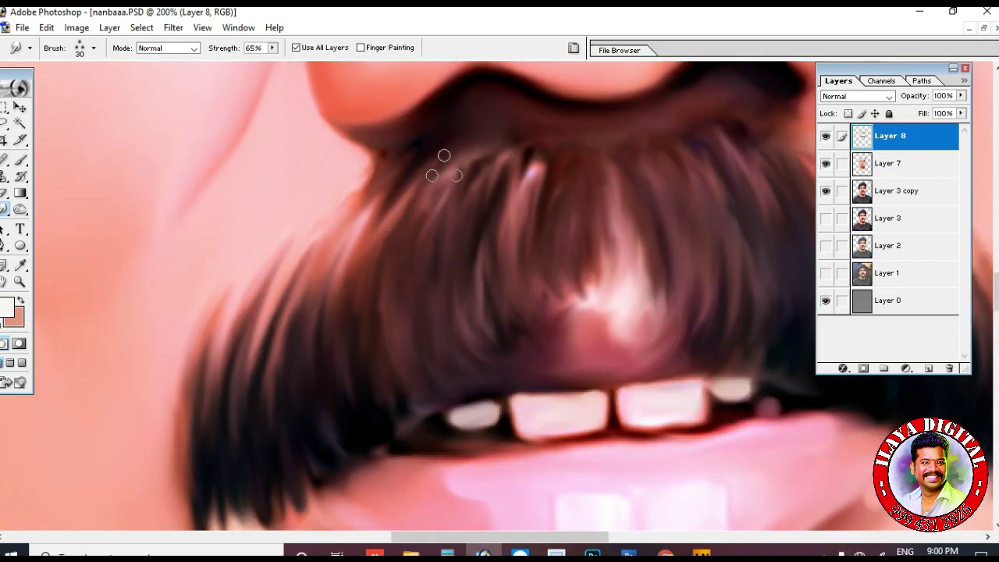
# - Smudge strands down from below the nose through the moustache's left centre and over the lip groove highlight
pyautogui.moveTo(485, 158); pyautogui.dragTo(477, 290)
pyautogui.moveTo(468, 161); pyautogui.dragTo(434, 256)
pyautogui.moveTo(527, 153); pyautogui.dragTo(503, 265)
pyautogui.moveTo(536, 173); pyautogui.dragTo(543, 308)
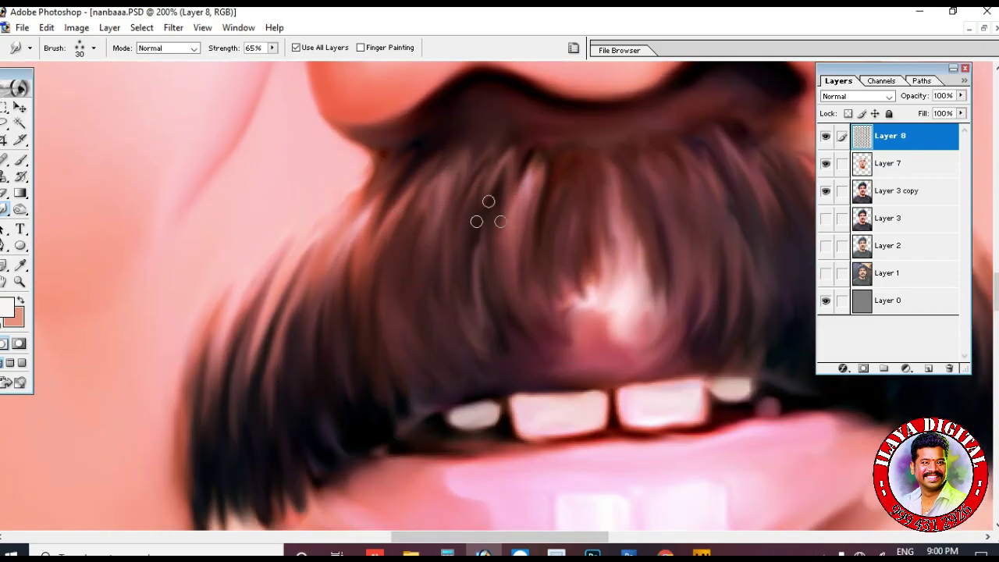
pyautogui.moveTo(472, 156); pyautogui.dragTo(433, 273)
pyautogui.moveTo(618, 285)
pyautogui.mouseDown()
pyautogui.moveTo(620, 250)
pyautogui.moveTo(600, 299)
pyautogui.moveTo(651, 313)
pyautogui.moveTo(636, 338)
pyautogui.moveTo(551, 154)
pyautogui.moveTo(540, 370)
pyautogui.mouseUp()
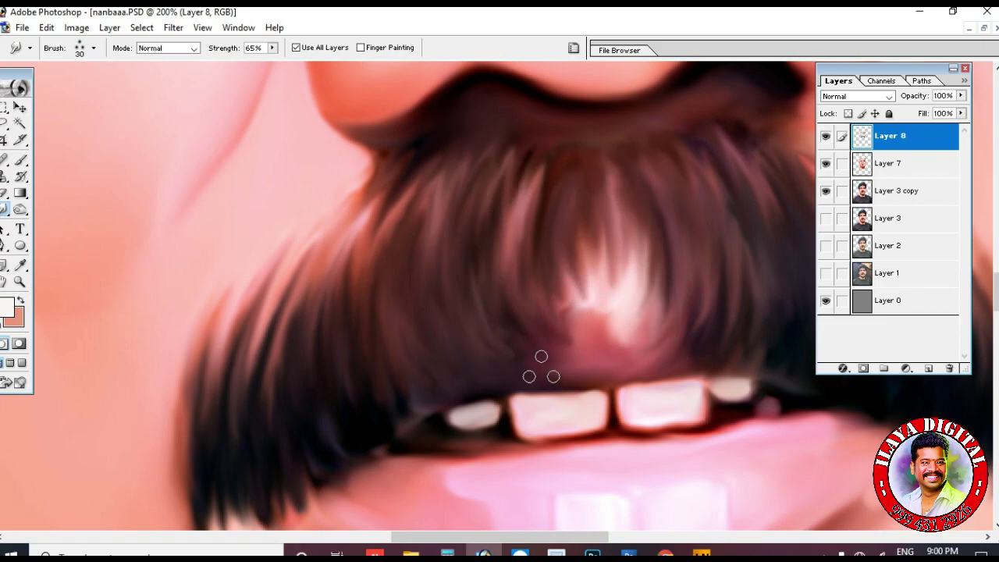
# - Refine the moustache's right tips, lower edge and left centre, and compare with Layer 8 hidden and shown
pyautogui.hscroll(5, 478, 206)
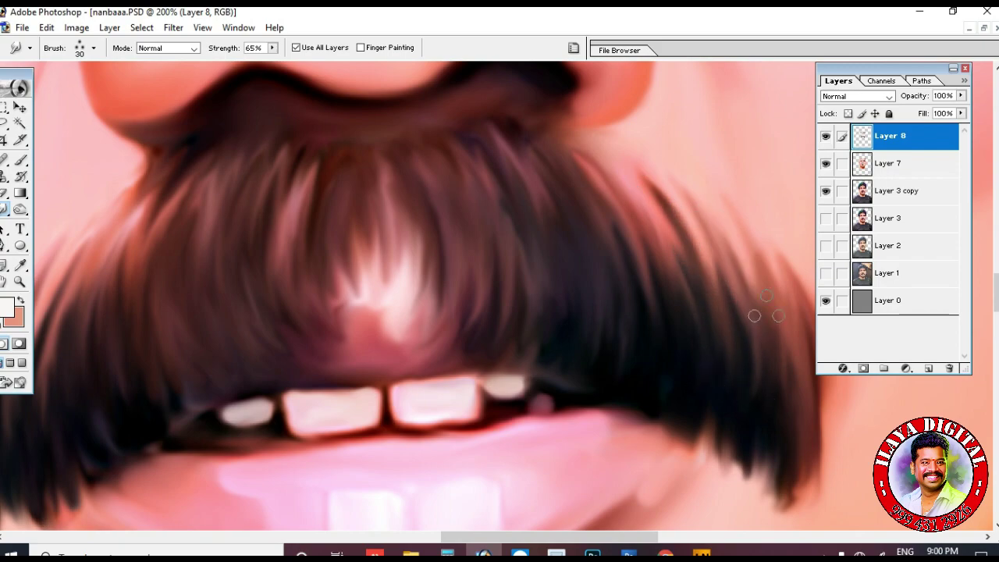
pyautogui.moveTo(719, 431)
pyautogui.mouseDown()
pyautogui.moveTo(774, 494)
pyautogui.moveTo(804, 481)
pyautogui.moveTo(708, 367)
pyautogui.mouseUp()
pyautogui.moveTo(437, 382); pyautogui.dragTo(762, 336)
pyautogui.moveTo(306, 280); pyautogui.dragTo(265, 365)
pyautogui.hotkey('ctrl', '-')
pyautogui.hotkey('ctrl', '-')
pyautogui.moveTo(595, 251)
pyautogui.mouseDown()
pyautogui.moveTo(615, 422)
pyautogui.moveTo(612, 352)
pyautogui.mouseUp()
pyautogui.click(825, 136)
pyautogui.click(825, 136)
# - Soften the moustache's left outer edge and tip with a 20 px soft round smudge brush at 40% strength
pyautogui.hotkey('ctrl', '+')
pyautogui.hotkey('ctrl', '+')
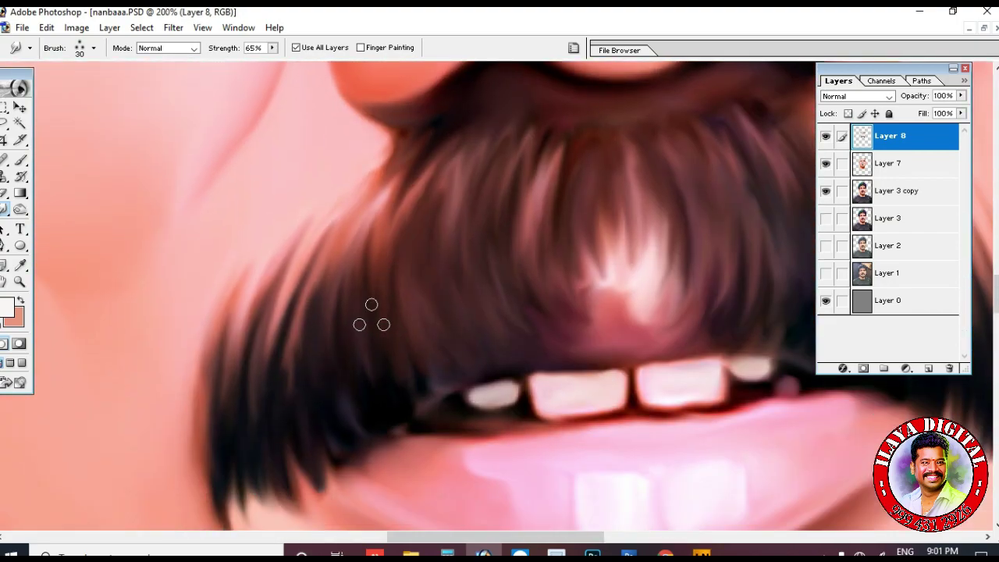
pyautogui.rightClick(358, 324)
pyautogui.press('Return')
pyautogui.press('[')
pyautogui.scroll(-2, 264, 312)
pyautogui.press(']')
pyautogui.press('4')
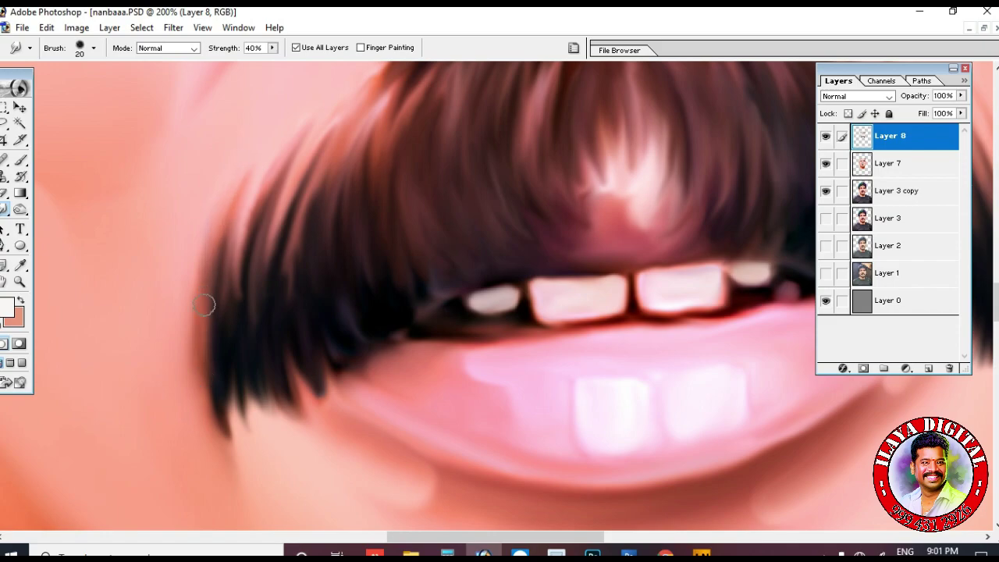
pyautogui.moveTo(237, 431); pyautogui.dragTo(231, 383)
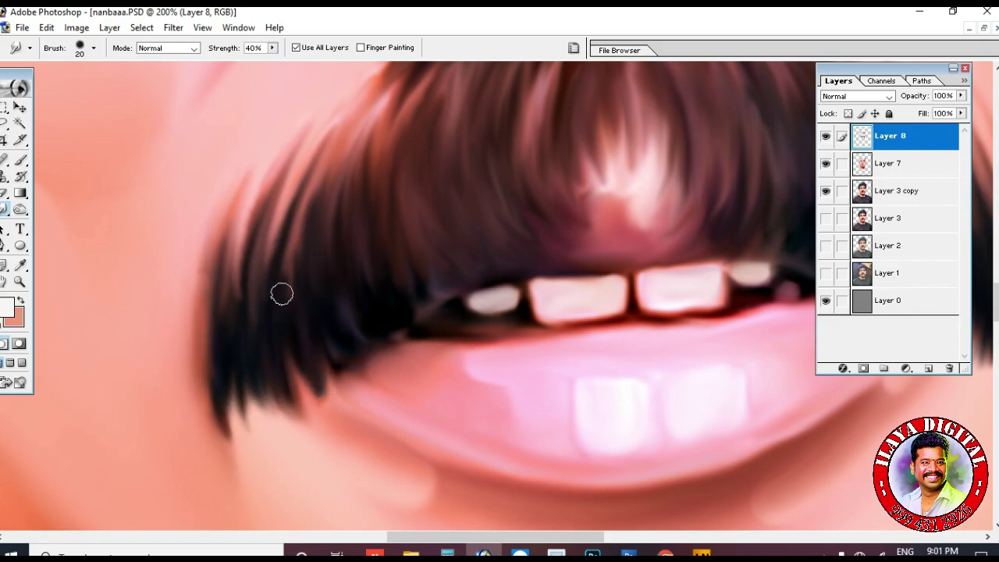
# - Smudge strands through the left side and tip of the moustache with a larger brush at 70% strength
pyautogui.rightClick(282, 293)
pyautogui.click(302, 238)
pyautogui.press('7')
pyautogui.press(']')
pyautogui.press(']')
pyautogui.moveTo(240, 341)
pyautogui.mouseDown()
pyautogui.moveTo(255, 183)
pyautogui.moveTo(286, 172)
pyautogui.mouseUp()
pyautogui.moveTo(328, 136); pyautogui.dragTo(288, 265)
pyautogui.moveTo(267, 382); pyautogui.dragTo(247, 412)
# - Smudge long hair strands across the moustache, working from its left side through the centre to the right
pyautogui.scroll(2, 327, 329)
pyautogui.moveTo(332, 331); pyautogui.dragTo(378, 184)
pyautogui.moveTo(414, 308); pyautogui.dragTo(462, 167)
pyautogui.moveTo(532, 308); pyautogui.dragTo(538, 179)
pyautogui.moveTo(555, 331); pyautogui.dragTo(560, 179)
pyautogui.moveTo(670, 234); pyautogui.dragTo(426, 283)
pyautogui.moveTo(508, 343); pyautogui.dragTo(479, 181)
pyautogui.moveTo(554, 341); pyautogui.dragTo(560, 222)
pyautogui.moveTo(605, 355); pyautogui.dragTo(624, 227)
pyautogui.moveTo(647, 379); pyautogui.dragTo(687, 218)
pyautogui.moveTo(698, 386); pyautogui.dragTo(731, 235)
pyautogui.moveTo(789, 480)
pyautogui.mouseDown()
pyautogui.moveTo(658, 396)
pyautogui.moveTo(614, 413)
pyautogui.mouseUp()
pyautogui.hotkey('ctrl', '-')
pyautogui.hotkey('ctrl', '-')
pyautogui.hotkey('ctrl', '-')
# - Blend the hair roots just below the nose with a rough-edged 40 px smudge brush at 22% strength
pyautogui.keyDown('ctrl'); pyautogui.moveTo(324, 252); pyautogui.dragTo(593, 382); pyautogui.keyUp('ctrl')
pyautogui.press('e')
pyautogui.press('r')
pyautogui.rightClick(520, 379)
pyautogui.doubleClick(570, 433)
pyautogui.press('[')
pyautogui.press('[')
pyautogui.press('[')
pyautogui.press('[')
pyautogui.press('[')
pyautogui.press('[')
pyautogui.press('[')
pyautogui.press('[')
pyautogui.press('[')
pyautogui.press('[')
pyautogui.press('[')
pyautogui.press('[')
pyautogui.press('[')
pyautogui.press('[')
pyautogui.press('[')
pyautogui.press('[')
pyautogui.press('[')
pyautogui.press('[')
pyautogui.press('[')
pyautogui.press('[')
pyautogui.hotkey('ctrl', '+')
pyautogui.hotkey('ctrl', '+')
pyautogui.moveTo(499, 292); pyautogui.dragTo(493, 225)
pyautogui.press('2')
pyautogui.press('2')
pyautogui.press('[')
pyautogui.press('[')
pyautogui.press('[')
pyautogui.press('[')
pyautogui.press('[')
pyautogui.press(']')
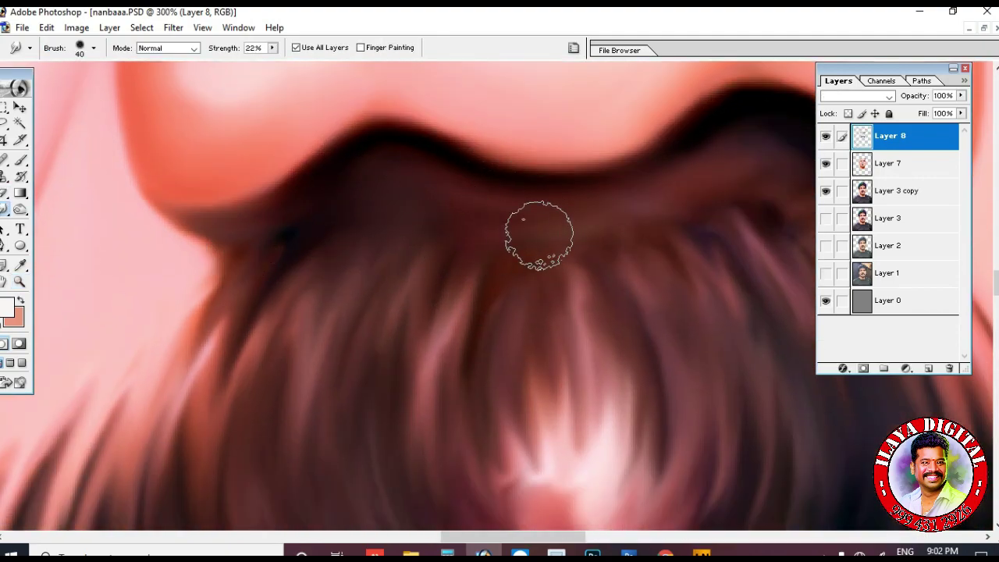
# - Soften the moustache's upper right edge beside the nostril with the smudge brush reduced to 20 px
pyautogui.hscroll(3, 624, 257)
pyautogui.hscroll(3, 564, 291)
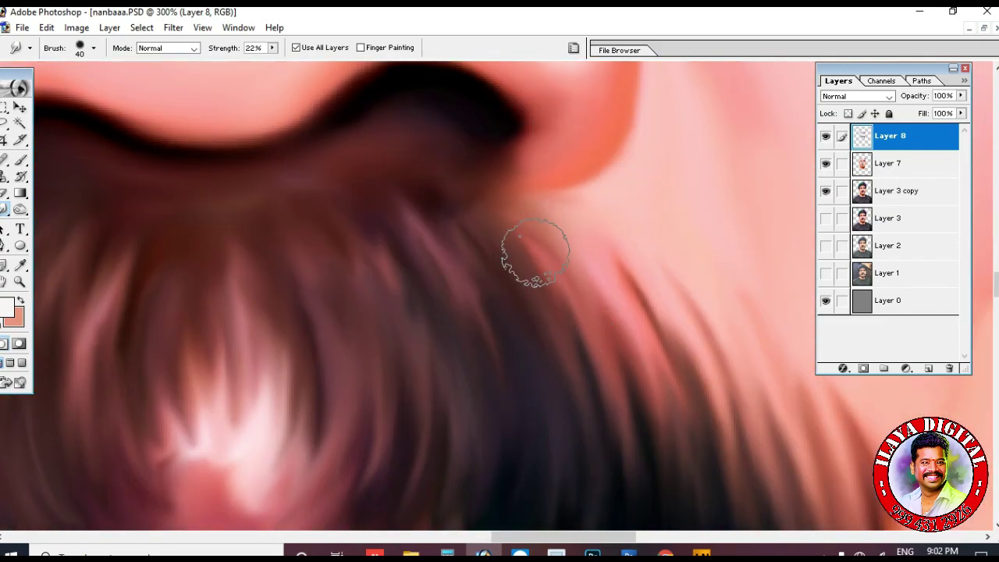
pyautogui.press('[')
pyautogui.press('[')
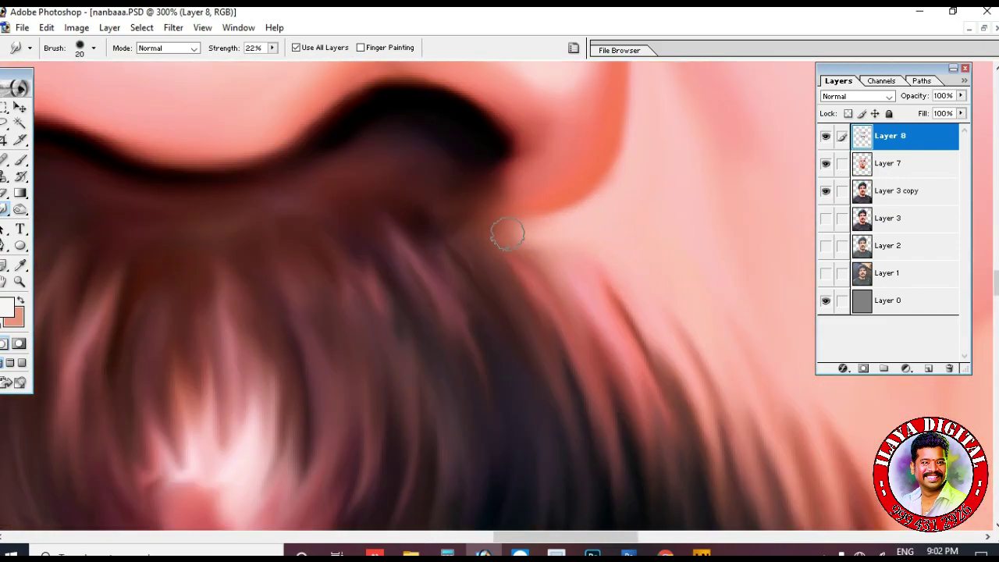
pyautogui.scroll(3, 579, 307)
pyautogui.hscroll(-3, 400, 381)
pyautogui.scroll(-3, 312, 252)
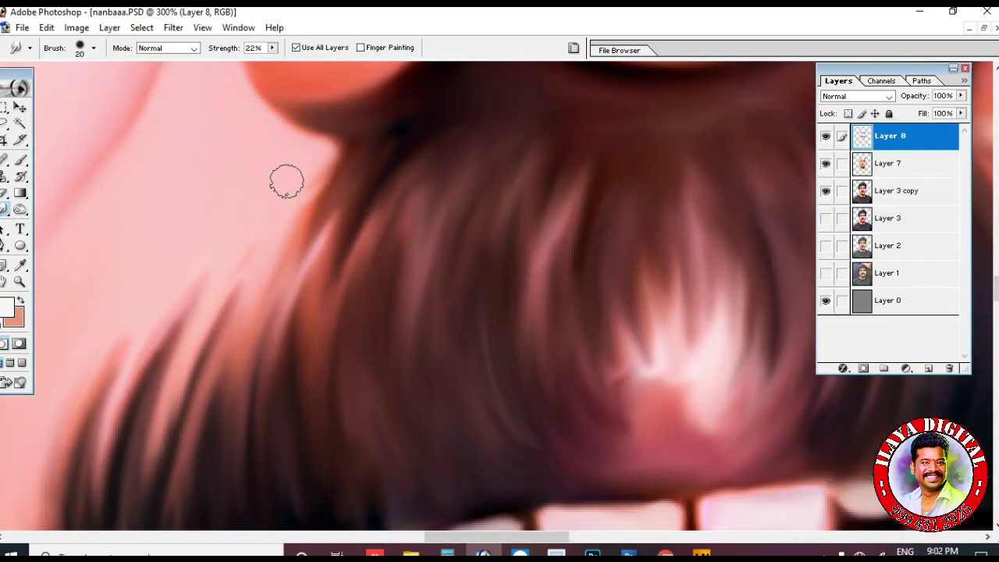
pyautogui.hotkey('ctrl', '-')
pyautogui.hotkey('ctrl', '-')
pyautogui.hotkey('ctrl', '-')
pyautogui.scroll(2, 499, 453)
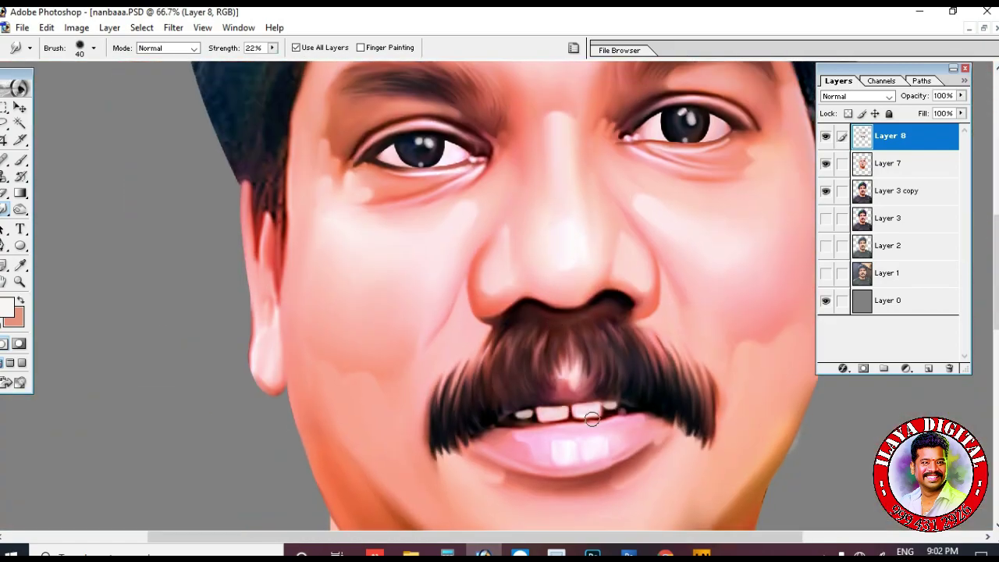
# - Merge Layer 8 with Layer 7 and add a new empty layer above the result
pyautogui.hotkey('ctrl', '-')
pyautogui.hotkey('ctrl', '-')
pyautogui.hotkey('ctrl', 'e')
pyautogui.click(928, 368)
# - Trace the left cheek with the Pen tool, from beside the nose down the smile fold, around the cheek and under the eye
pyautogui.hotkey('ctrl', '+')
pyautogui.hotkey('ctrl', '+')
pyautogui.hotkey('ctrl', '+')
pyautogui.hotkey('ctrl', '+')
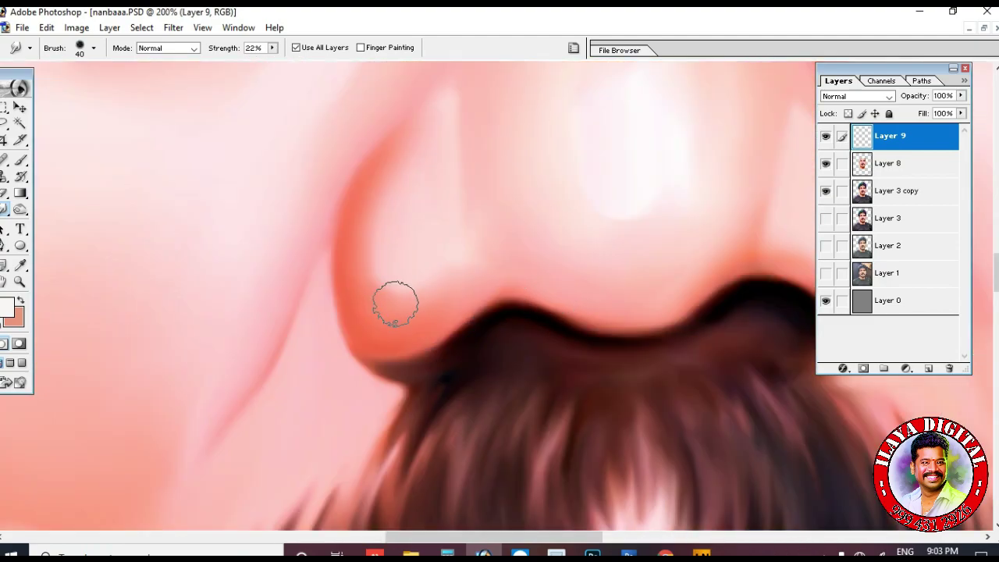
pyautogui.press('p')
pyautogui.hotkey('ctrl', '-')
pyautogui.hotkey('ctrl', '-')
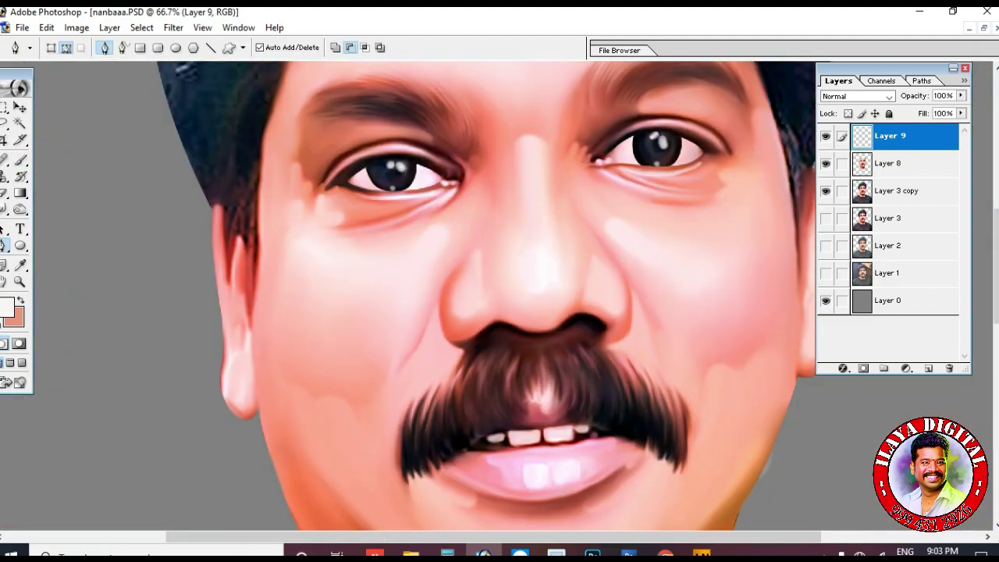
pyautogui.hotkey('ctrl', '+')
pyautogui.hotkey('ctrl', '+')
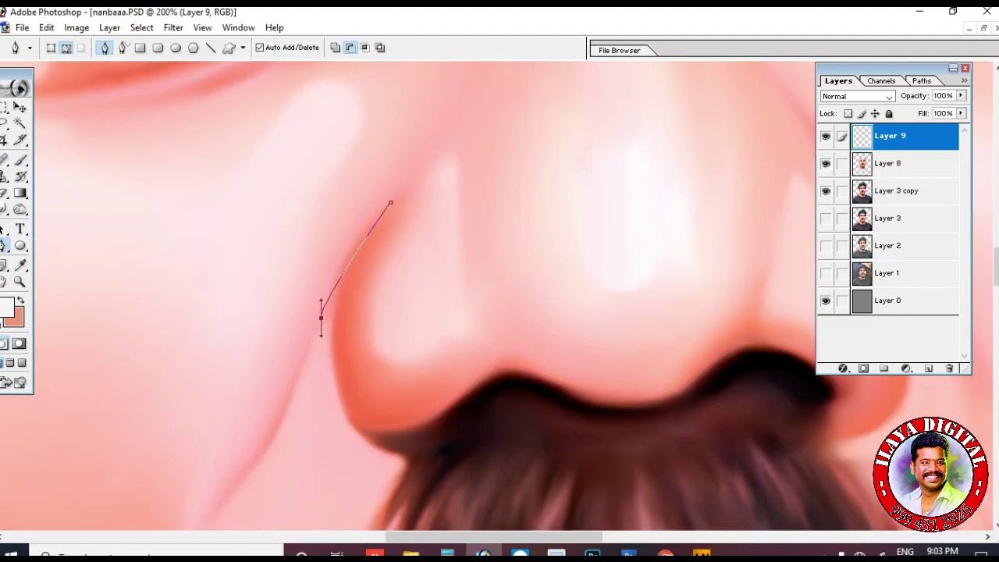
pyautogui.keyDown('alt'); pyautogui.click(321, 317); pyautogui.keyUp('alt')
pyautogui.moveTo(321, 317); pyautogui.dragTo(603, 185)
pyautogui.moveTo(477, 410); pyautogui.dragTo(392, 377)
pyautogui.click(435, 460)
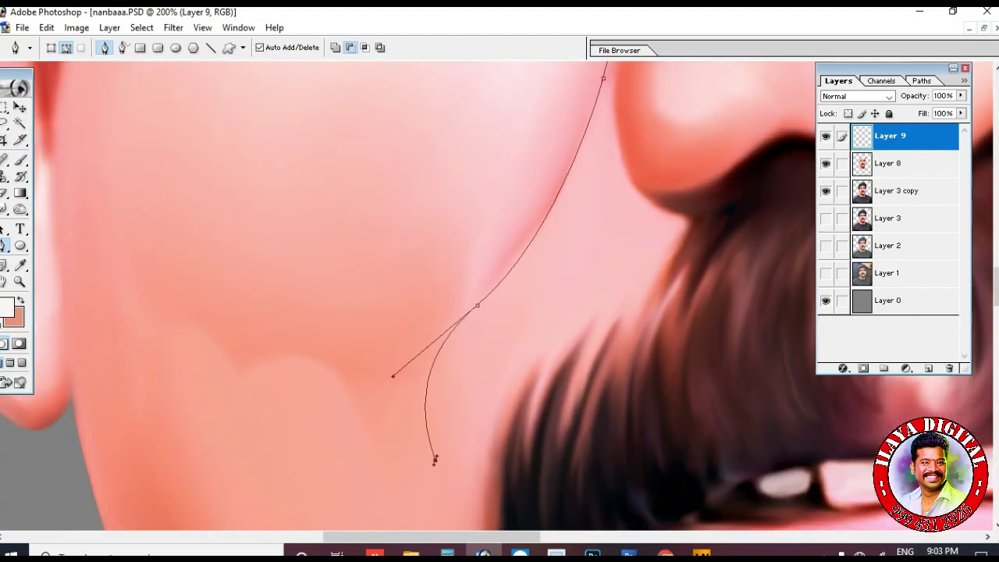
pyautogui.hotkey('ctrl', '-')
pyautogui.hotkey('ctrl', '-')
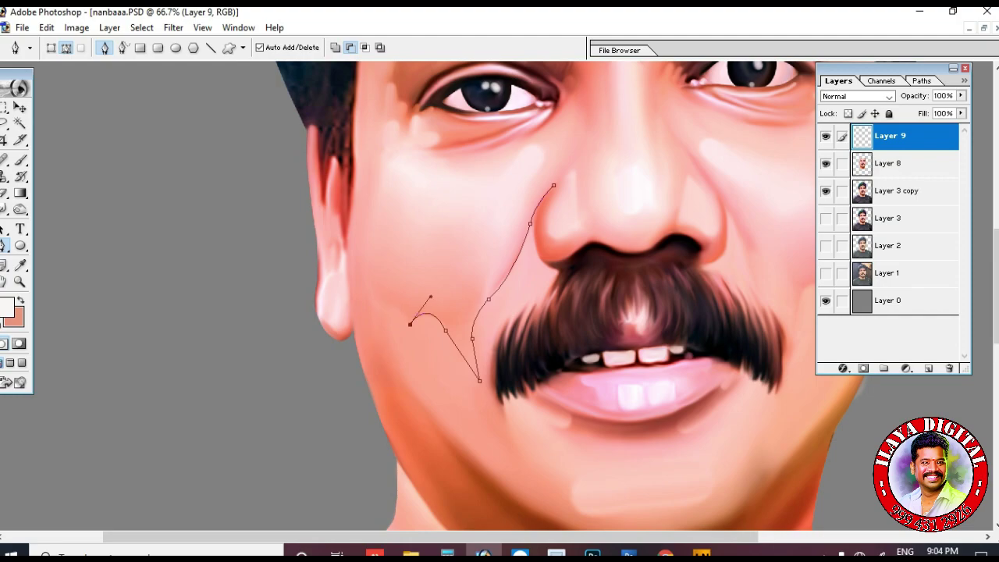
pyautogui.hotkey('ctrl', 'z')
pyautogui.scroll(5, 408, 108)
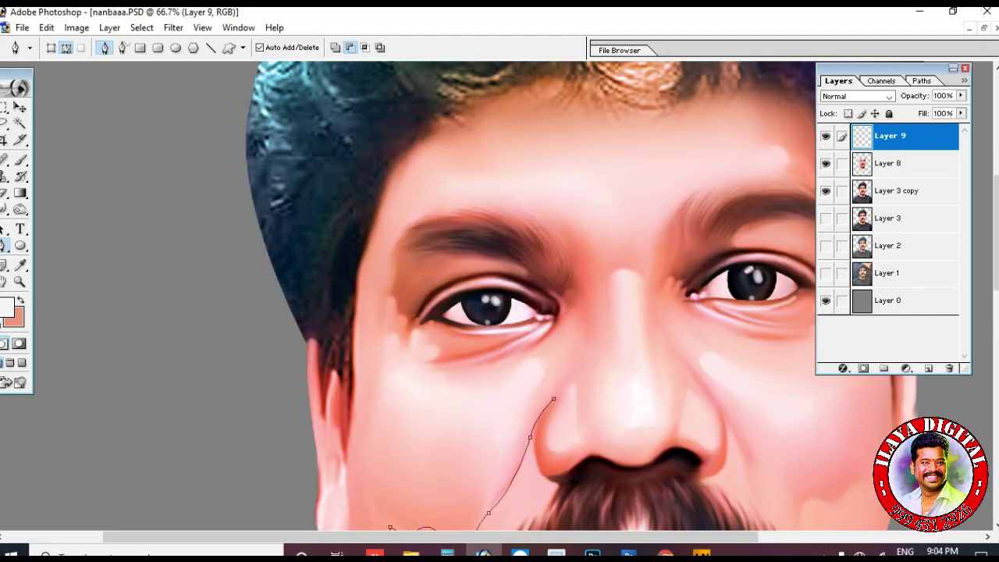
pyautogui.hotkey('ctrl', '-')
pyautogui.scroll(-3, 408, 108)
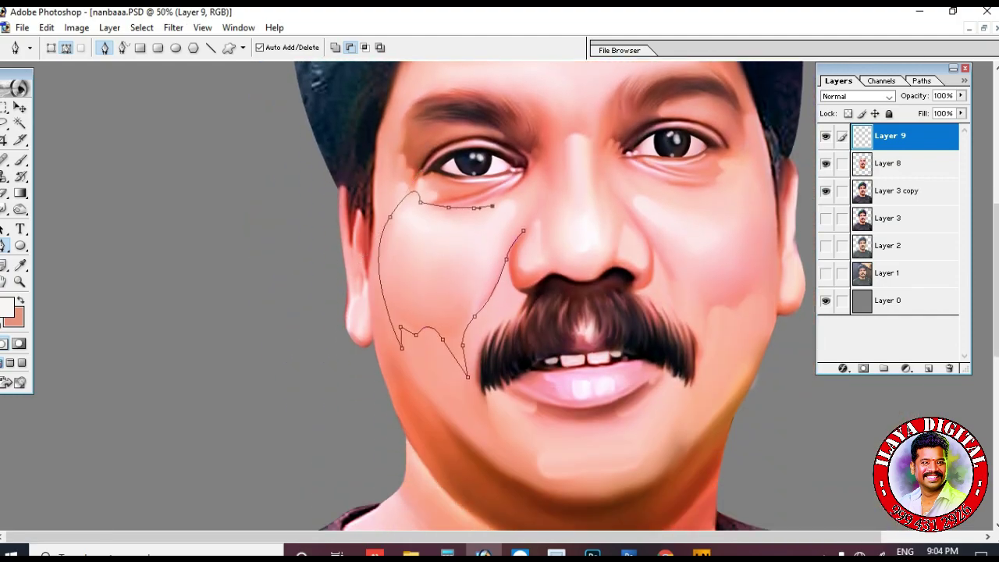
# - Set the foreground to a pale cheek pink, H 355, S 8%, B 99%, and enlarge the brush to 80 px
pyautogui.press('b')
pyautogui.click(6, 306)
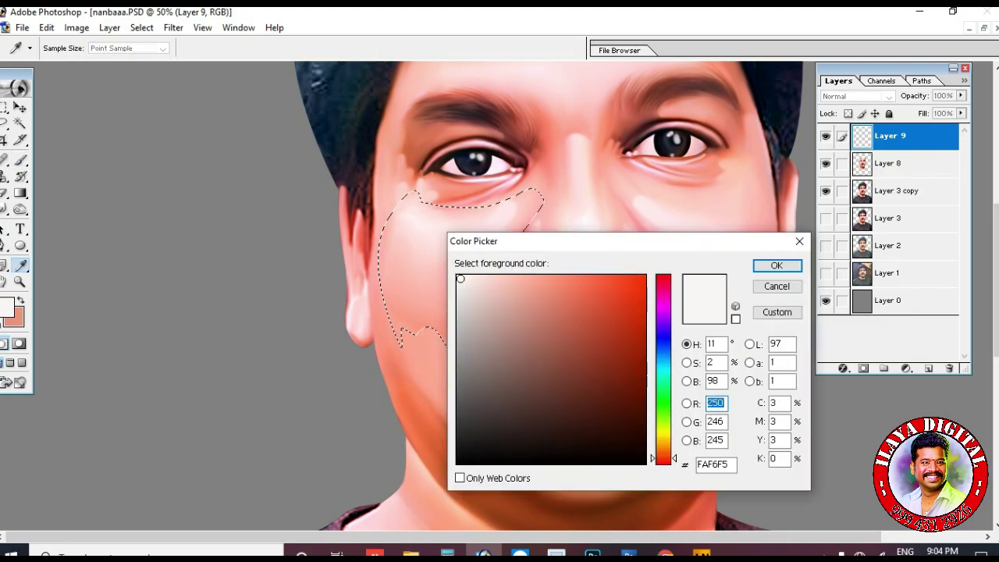
pyautogui.press('Escape')
pyautogui.press('x')
pyautogui.click(6, 307)
pyautogui.moveTo(562, 234)
pyautogui.mouseDown()
pyautogui.moveTo(796, 246)
pyautogui.moveTo(779, 247)
pyautogui.mouseUp()
pyautogui.click(495, 234)
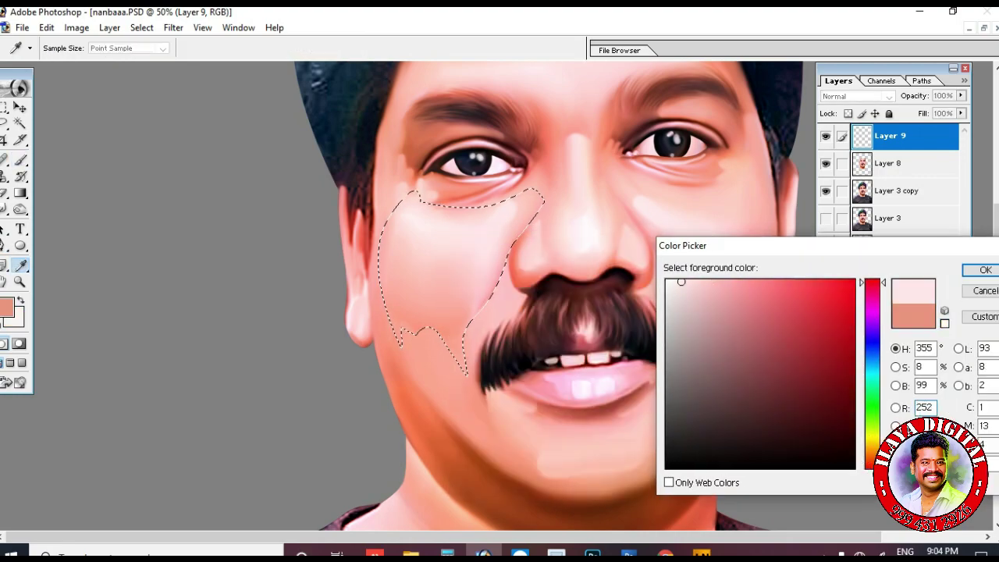
pyautogui.press('Return')
pyautogui.hotkey('ctrl', '+')
pyautogui.press(']')
pyautogui.press(']')
pyautogui.press(']')
pyautogui.press(']')
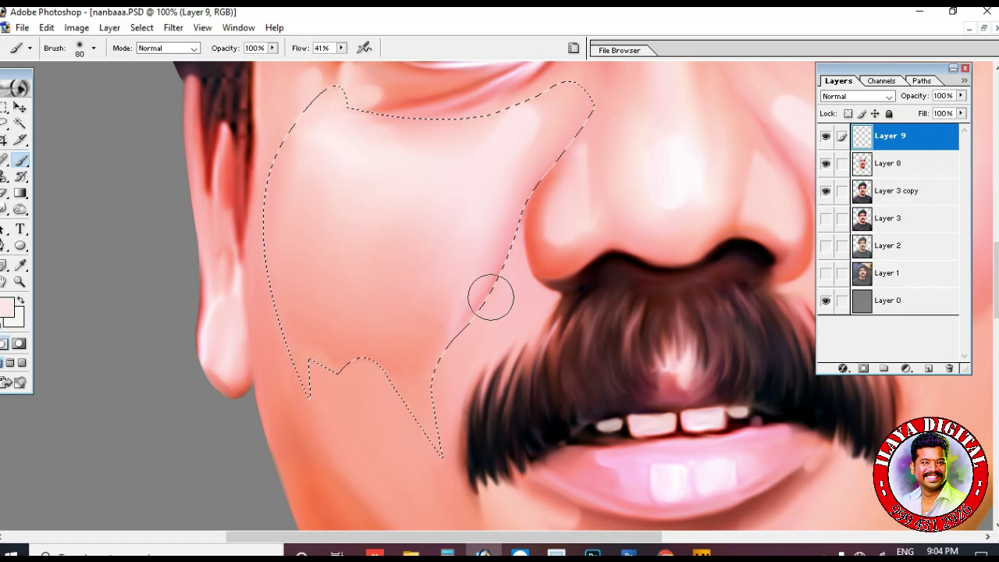
# - Paint red blush along the nose side and lower part of the selected left cheek on Layer 9, enlarging the brush to 175 px
pyautogui.click(6, 306)
pyautogui.click(469, 306)
pyautogui.click(831, 293)
pyautogui.press('Return')
pyautogui.press('[')
pyautogui.press('[')
pyautogui.press('[')
pyautogui.moveTo(525, 226)
pyautogui.mouseDown()
pyautogui.moveTo(461, 308)
pyautogui.moveTo(431, 384)
pyautogui.mouseUp()
pyautogui.press(']')
pyautogui.press(']')
pyautogui.press(']')
pyautogui.press(']')
pyautogui.moveTo(366, 397)
pyautogui.mouseDown()
pyautogui.moveTo(356, 290)
pyautogui.moveTo(461, 268)
pyautogui.moveTo(414, 258)
pyautogui.mouseUp()
pyautogui.hotkey('ctrl', '-')
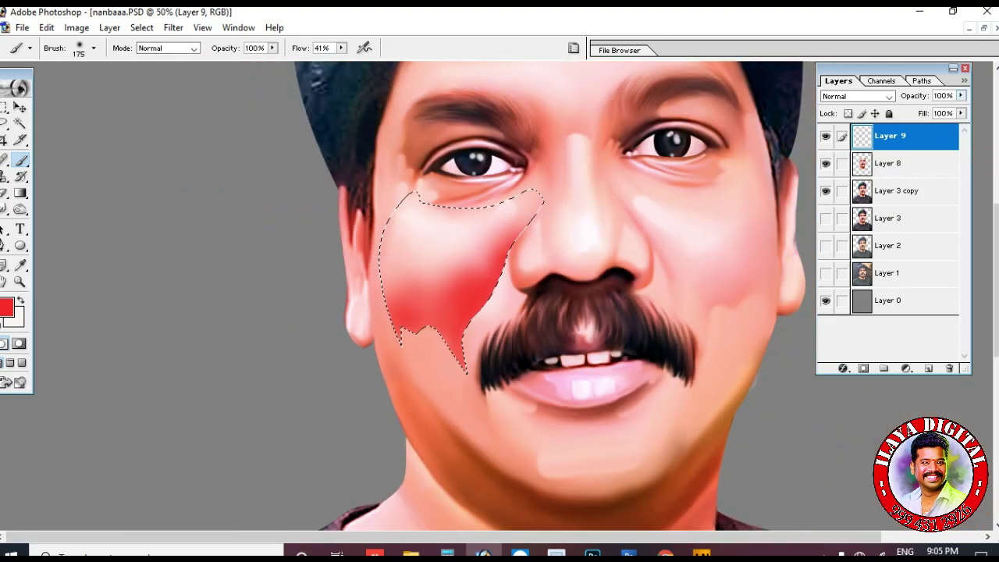
# - Lighten the red cheek blush by stepping back strokes, setting Layer 9's opacity to 99% and fading the upper area with a 200 px eraser
pyautogui.click(962, 96)
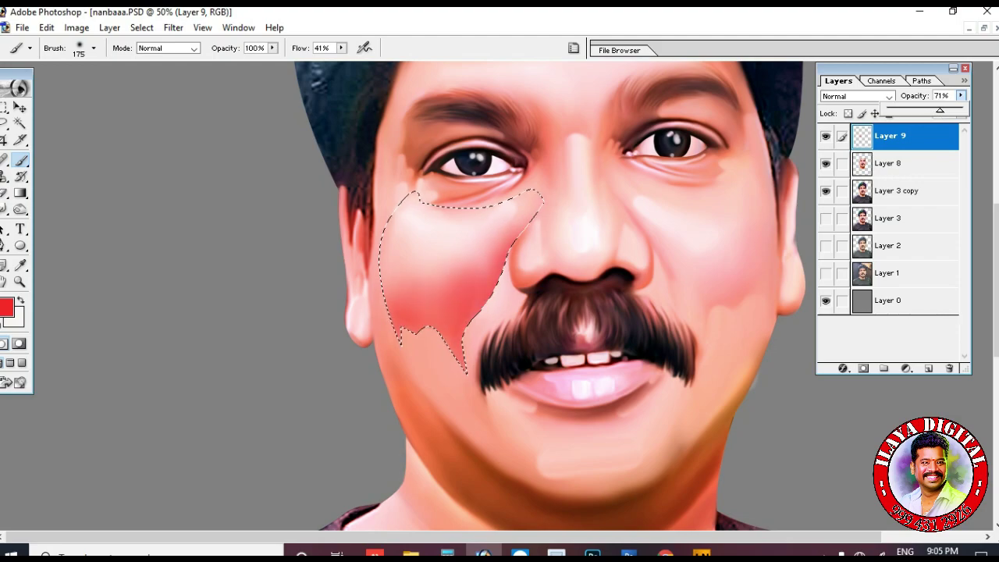
pyautogui.click(961, 96)
pyautogui.hotkey('ctrl', 'alt', 'z')
pyautogui.click(961, 96)
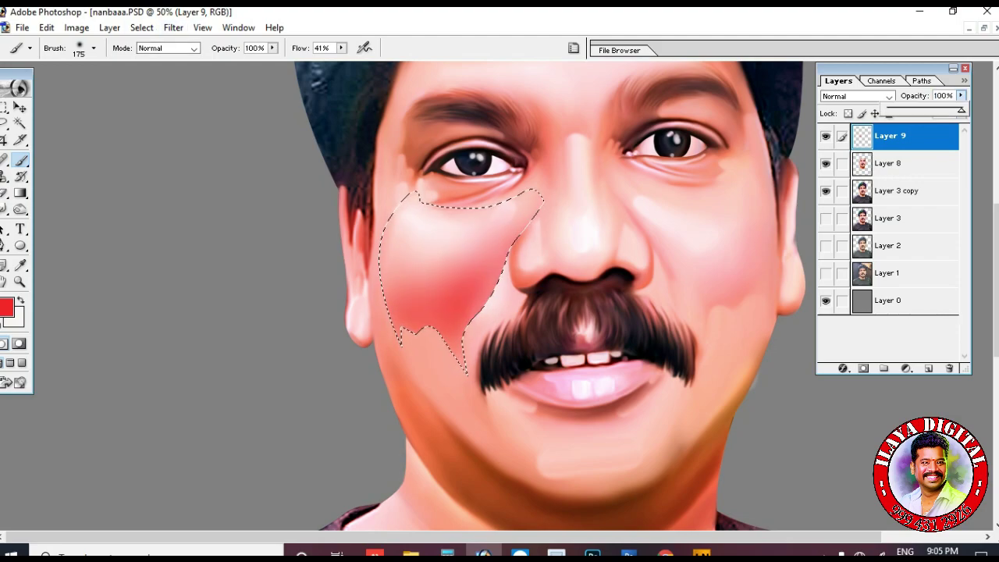
pyautogui.click(714, 76)
pyautogui.hotkey('ctrl', '+')
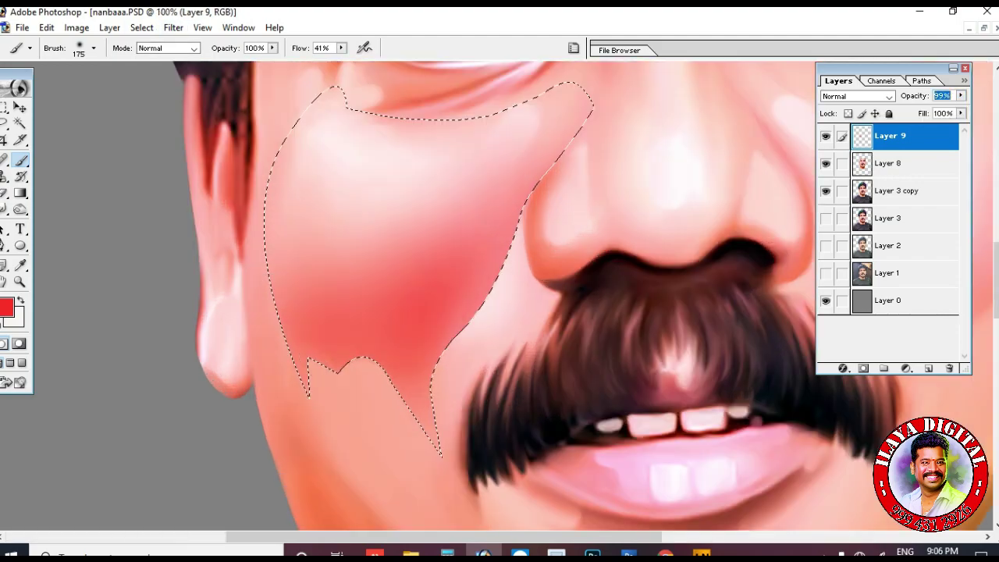
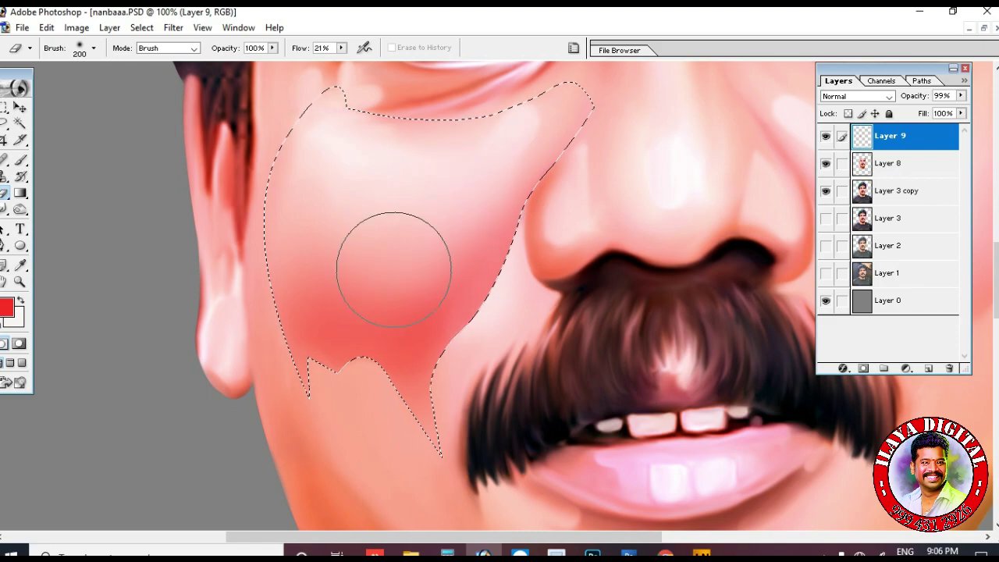
pyautogui.hotkey('ctrl', '-')
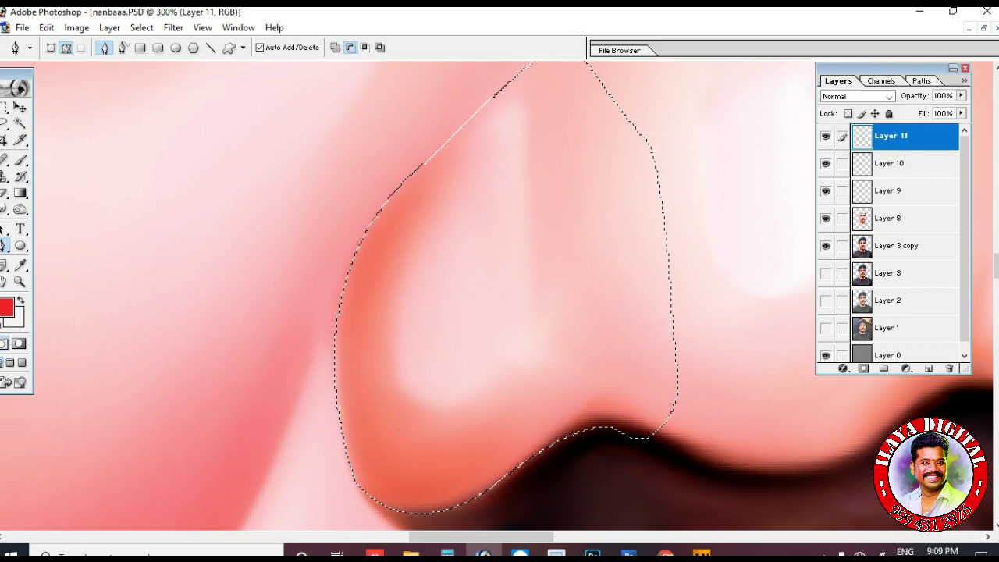
# - Paint red along the outer edge of the selected left nostril wing on Layer 11 with a soft brush at 39% flow
pyautogui.press('b')
pyautogui.click(7, 307)
pyautogui.click(872, 464)
pyautogui.press('Return')
pyautogui.press('[')
pyautogui.press('[')
pyautogui.press('[')
pyautogui.press('[')
pyautogui.press('[')
pyautogui.press('[')
pyautogui.press('[')
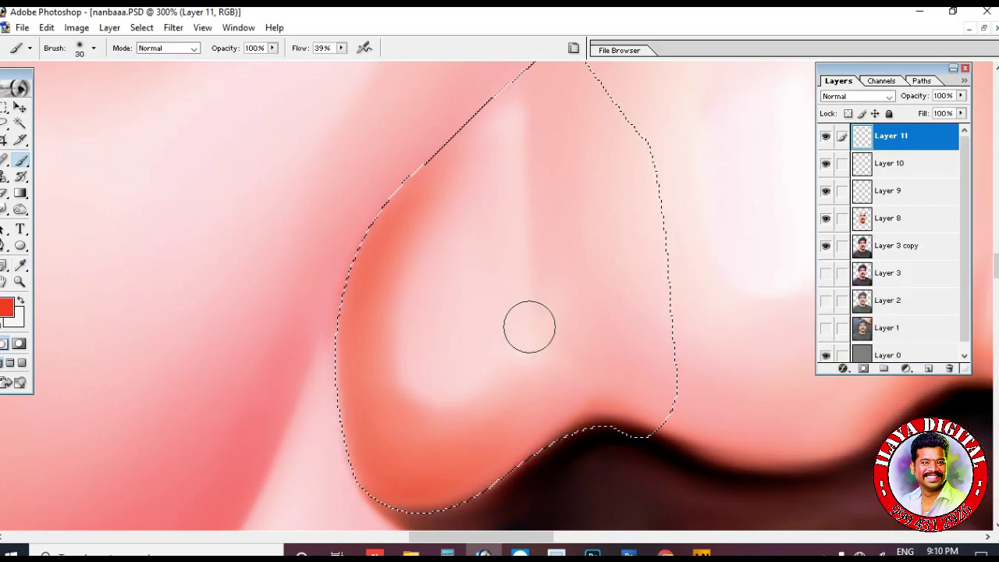
pyautogui.press(']')
pyautogui.press(']')
pyautogui.moveTo(428, 161)
pyautogui.mouseDown()
pyautogui.moveTo(382, 206)
pyautogui.moveTo(323, 526)
pyautogui.mouseUp()
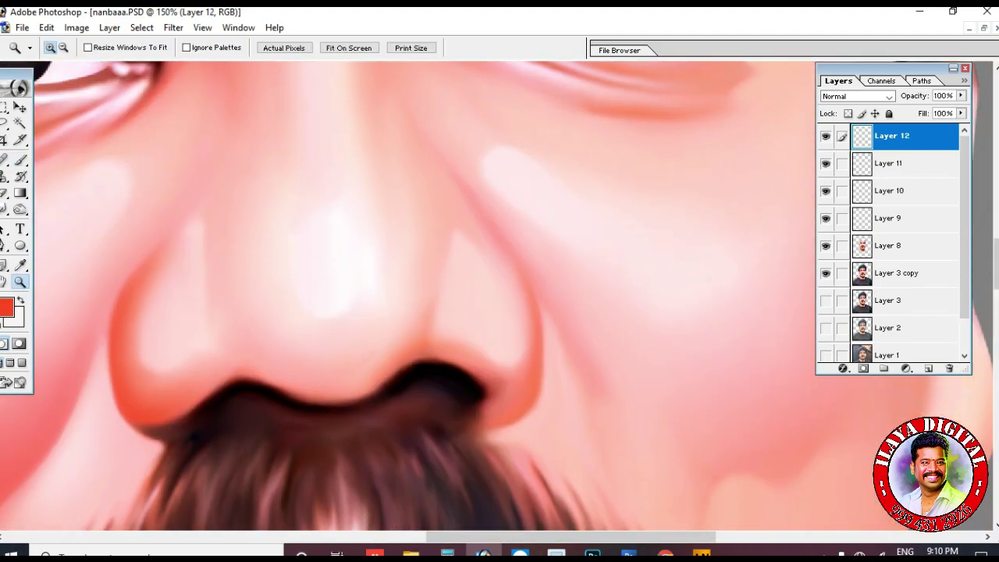
# - Trace around the right nostril wing with the Pen tool on Layer 12 and load the path as a selection
pyautogui.press('p')
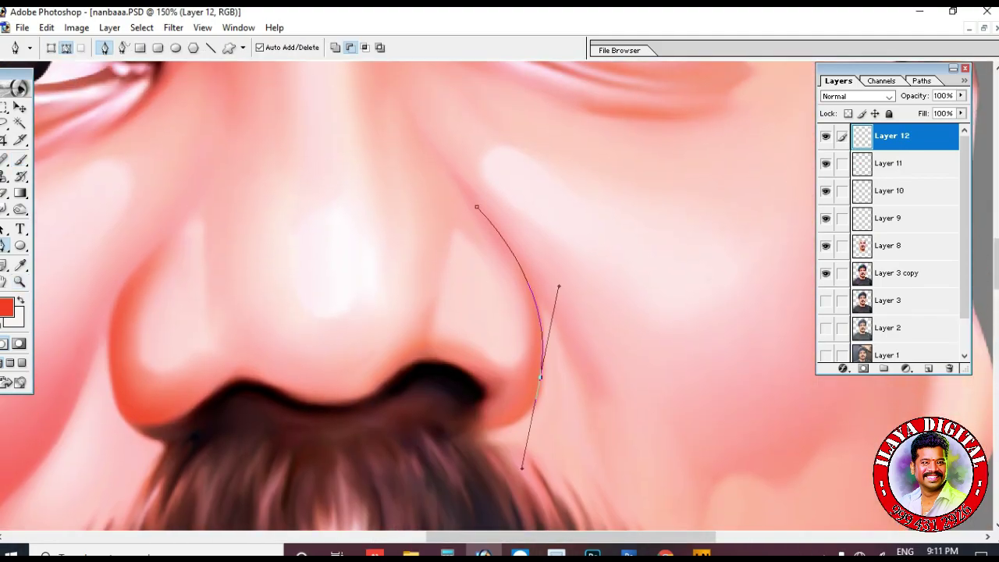
pyautogui.hotkey('ctrl', 'Return')
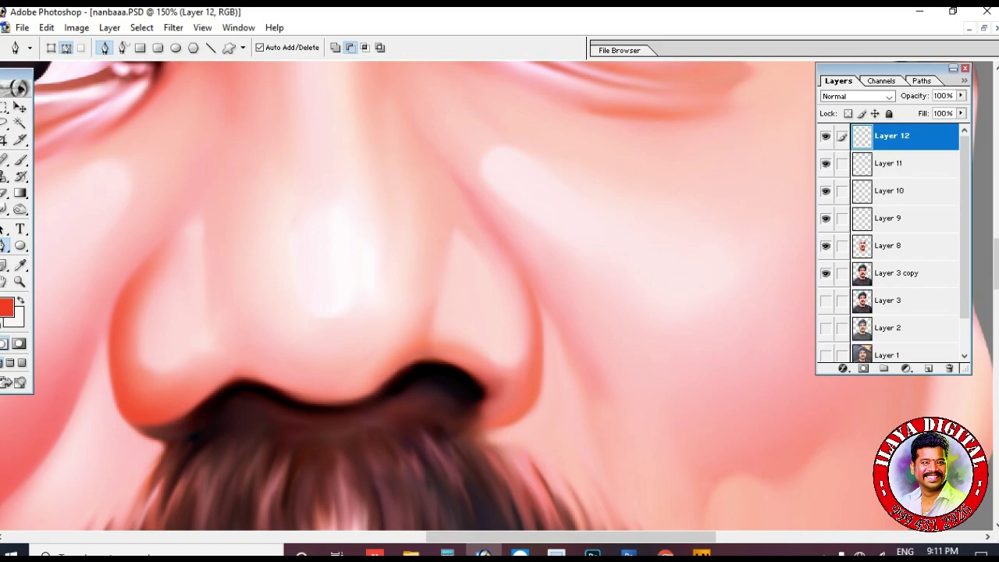
pyautogui.hotkey('ctrl', '+')
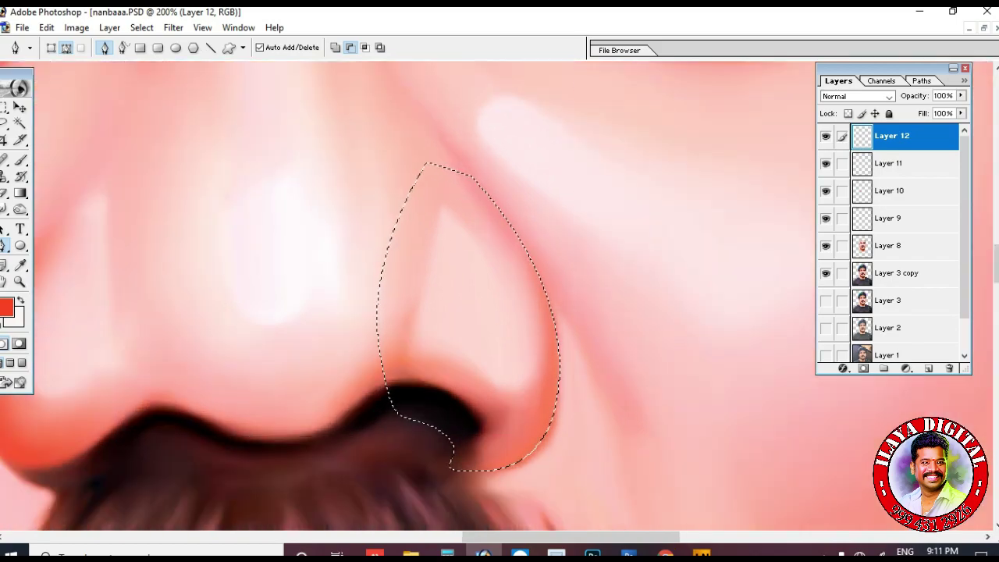
# - Paint orange-red along the outer and lower edge of the selected right nostril wing with a 70 px brush at 39% flow
pyautogui.press('b')
pyautogui.click(6, 306)
pyautogui.click(778, 285)
pyautogui.press('Return')
pyautogui.moveTo(540, 282)
pyautogui.mouseDown()
pyautogui.moveTo(546, 387)
pyautogui.moveTo(495, 508)
pyautogui.moveTo(530, 472)
pyautogui.moveTo(508, 352)
pyautogui.mouseUp()
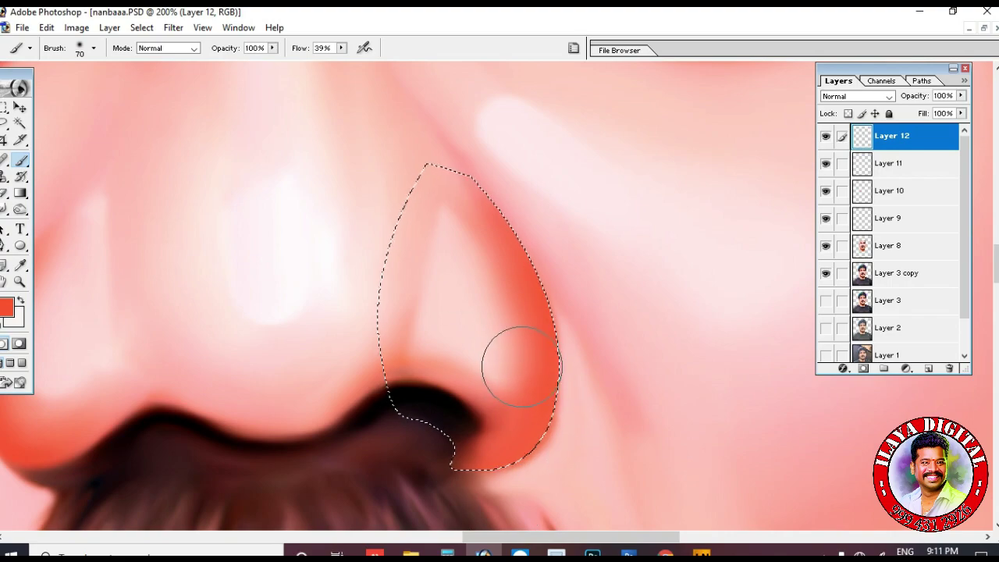
# - Deselect and soften the right nostril's orange-red shading with a 90 px eraser at 21% flow
pyautogui.hotkey('ctrl', 'd')
pyautogui.press('e')
pyautogui.moveTo(472, 312); pyautogui.dragTo(508, 481)
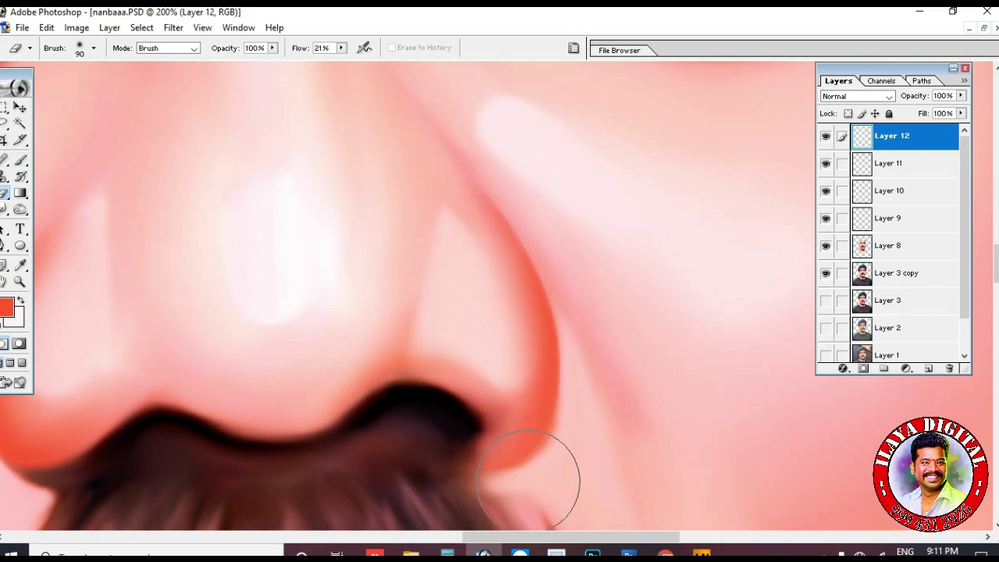
pyautogui.moveTo(553, 443); pyautogui.dragTo(605, 474)
# - On a new layer, outline the skin fold beside the right nostril with the Pen tool and load the path as a selection
pyautogui.hotkey('ctrl', 'shift', 'alt', 'n')
pyautogui.press('p')
pyautogui.click(457, 129)
pyautogui.moveTo(586, 515); pyautogui.dragTo(599, 71)
pyautogui.hotkey('ctrl', '-')
pyautogui.hotkey('ctrl', '-')
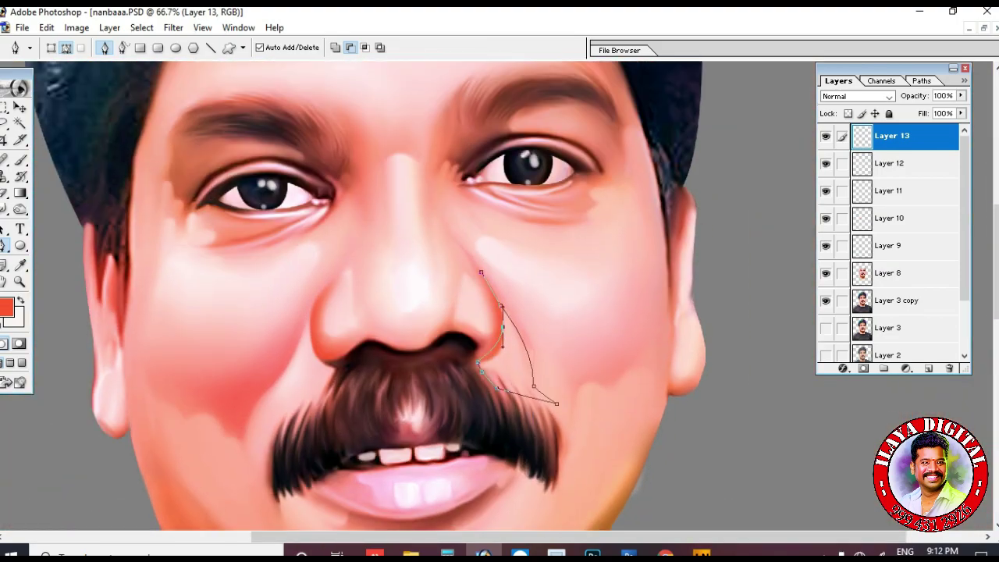
pyautogui.hotkey('ctrl', '+')
pyautogui.hotkey('ctrl', '+')
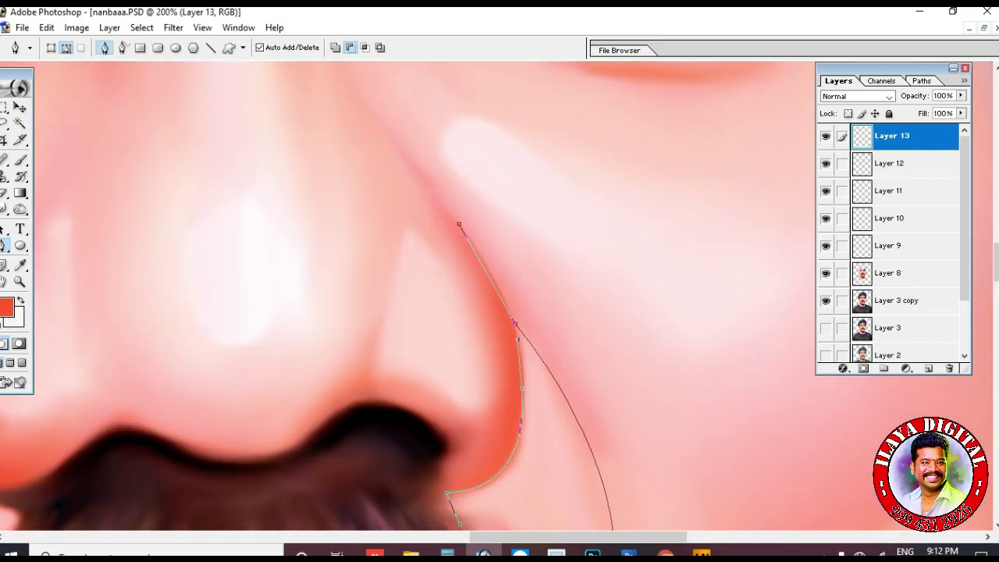
pyautogui.hotkey('ctrl', 'Return')
pyautogui.scroll(-3, 499, 296)
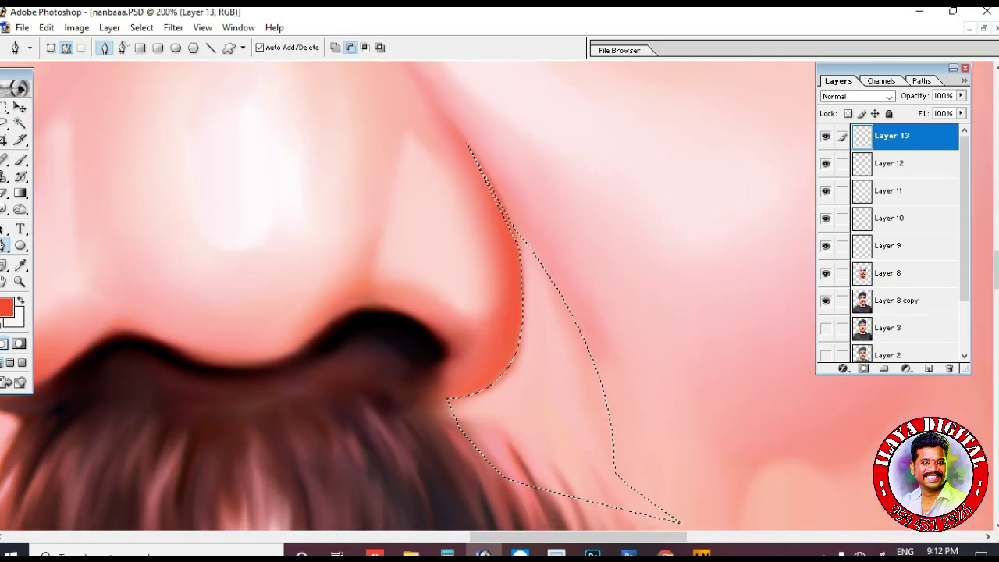
# - Paint a near-white highlight inside the selected fold beside the right nostril and deselect
pyautogui.press('b')
pyautogui.click(6, 307)
pyautogui.click(673, 281)
pyautogui.press('Return')
pyautogui.moveTo(566, 375)
pyautogui.mouseDown()
pyautogui.moveTo(553, 267)
pyautogui.moveTo(592, 369)
pyautogui.moveTo(566, 337)
pyautogui.moveTo(497, 378)
pyautogui.moveTo(590, 415)
pyautogui.mouseUp()
pyautogui.hotkey('ctrl', 'd')
pyautogui.press('r')
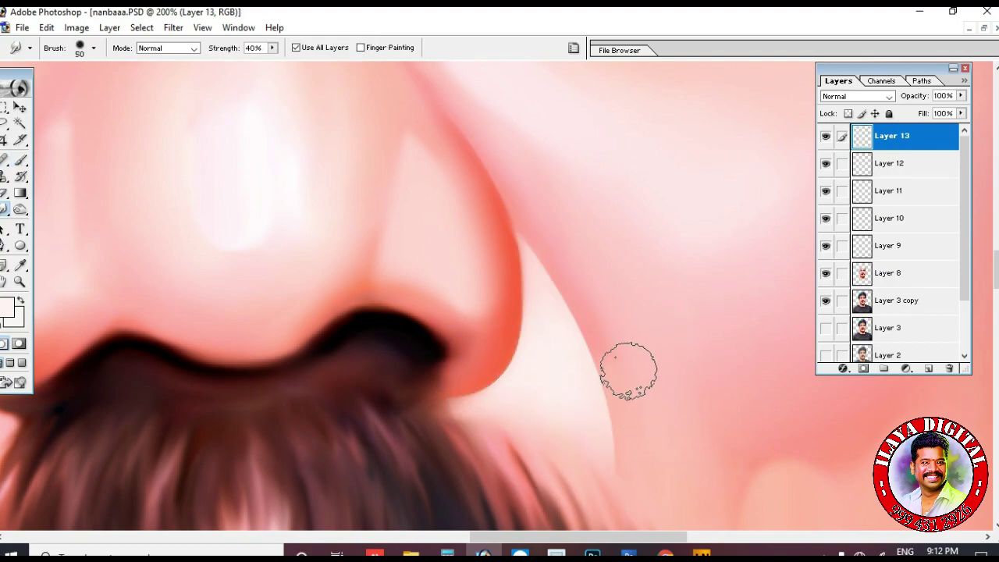
# - Paint salmon red along the cheek side of the right nostril fold with a 70 px brush at 39% flow, keeping the fold masked, and deselect
pyautogui.click(7, 308)
pyautogui.click(577, 293)
pyautogui.click(772, 287)
pyautogui.press('Return')
pyautogui.press('b')
pyautogui.moveTo(541, 228); pyautogui.dragTo(642, 469)
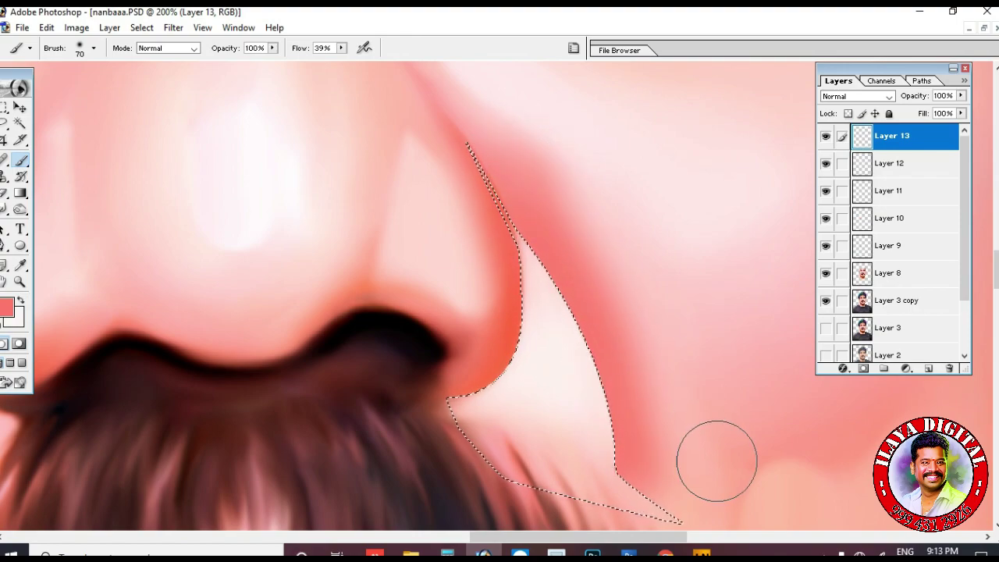
pyautogui.press('r')
pyautogui.hotkey('ctrl', 'd')
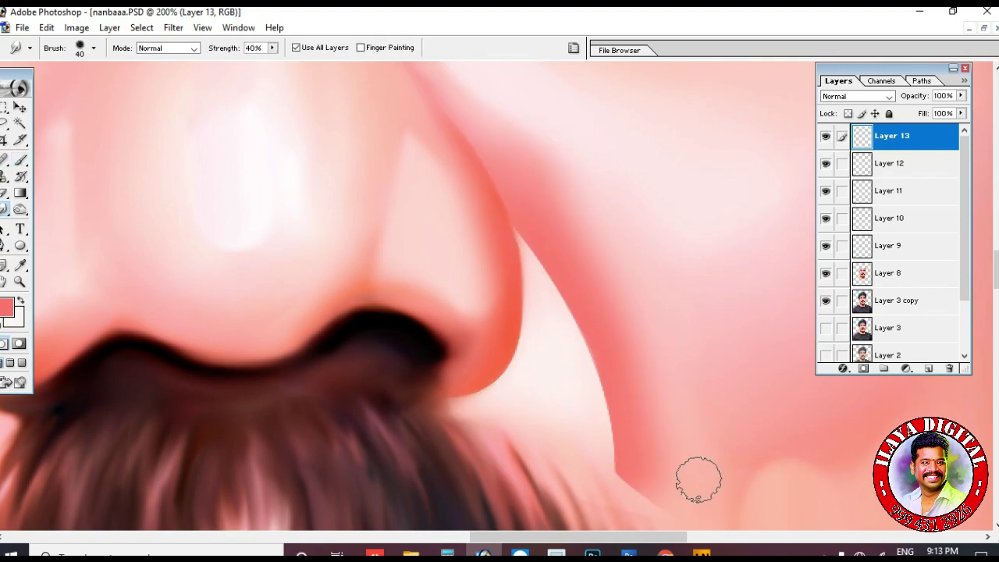
pyautogui.hotkey('ctrl', '-')
pyautogui.hotkey('ctrl', '-')
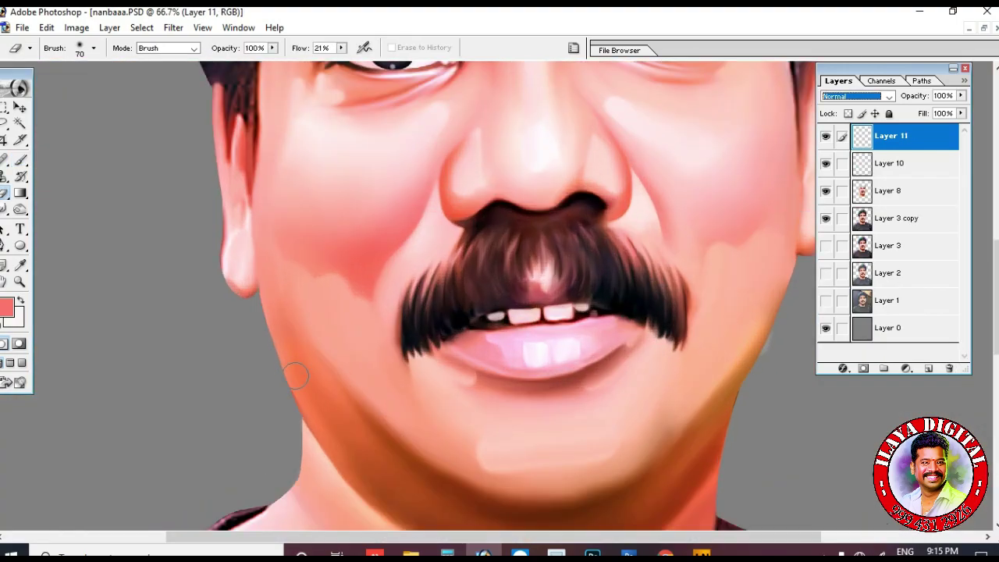
# - Select the lower lip together with the pink patch above the front teeth using the Lasso tool
pyautogui.scroll(1, 357, 330)
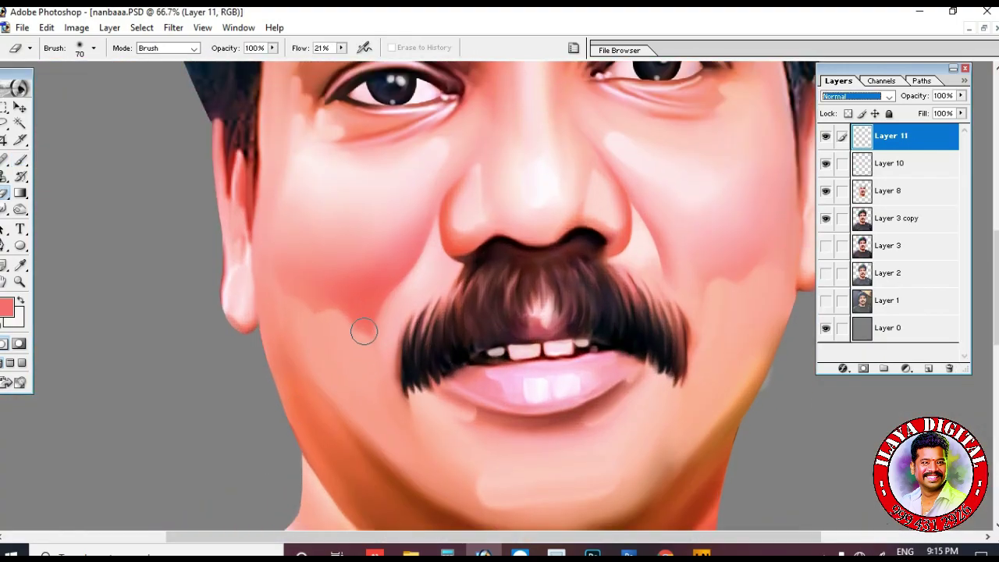
pyautogui.hotkey('alt', '[')
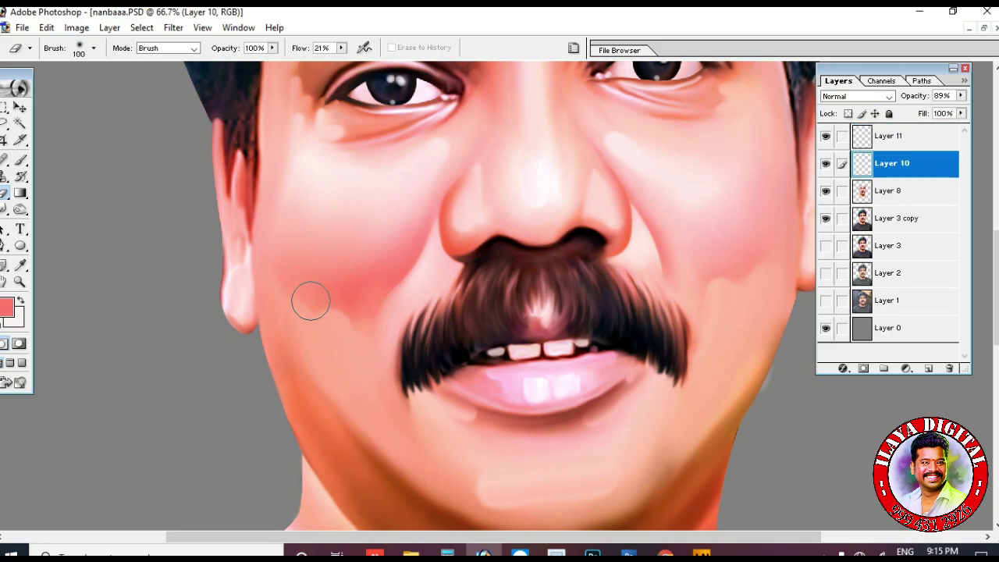
pyautogui.hotkey('ctrl', '+')
pyautogui.hotkey('ctrl', '+')
pyautogui.moveTo(647, 425); pyautogui.dragTo(457, 202)
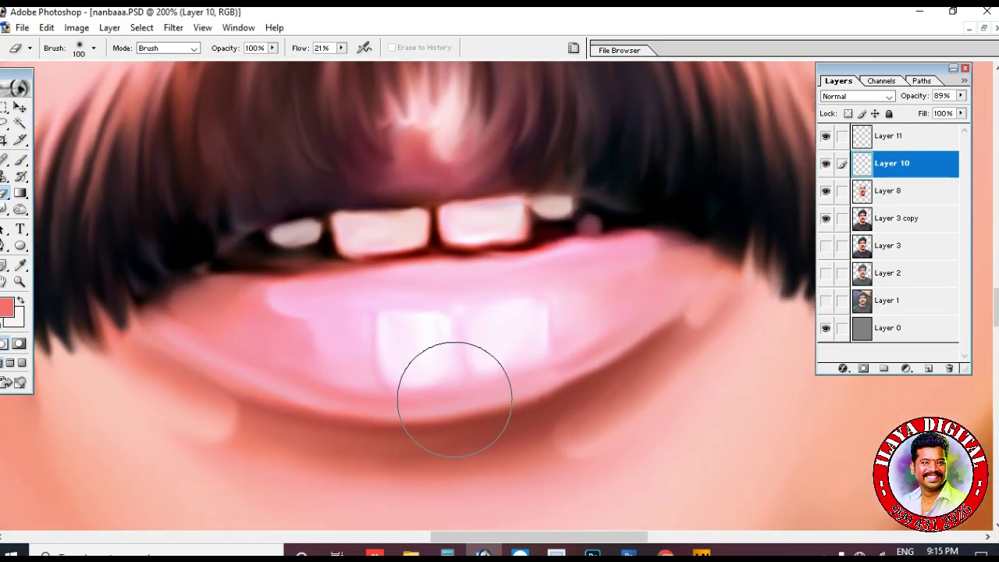
pyautogui.press('l')
pyautogui.moveTo(415, 405); pyautogui.dragTo(176, 333)
pyautogui.moveTo(312, 399); pyautogui.dragTo(414, 405)
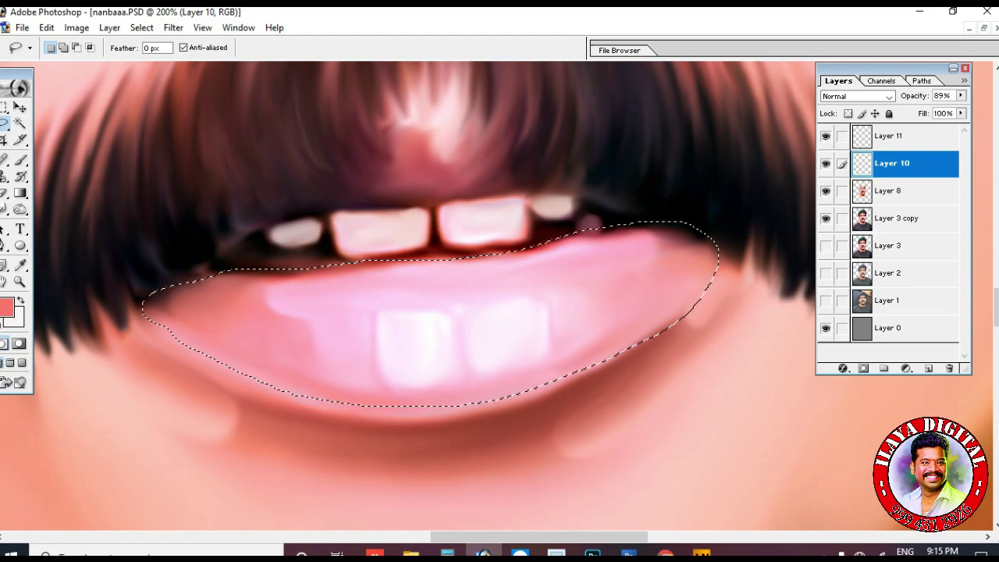
pyautogui.moveTo(371, 191); pyautogui.dragTo(371, 191)
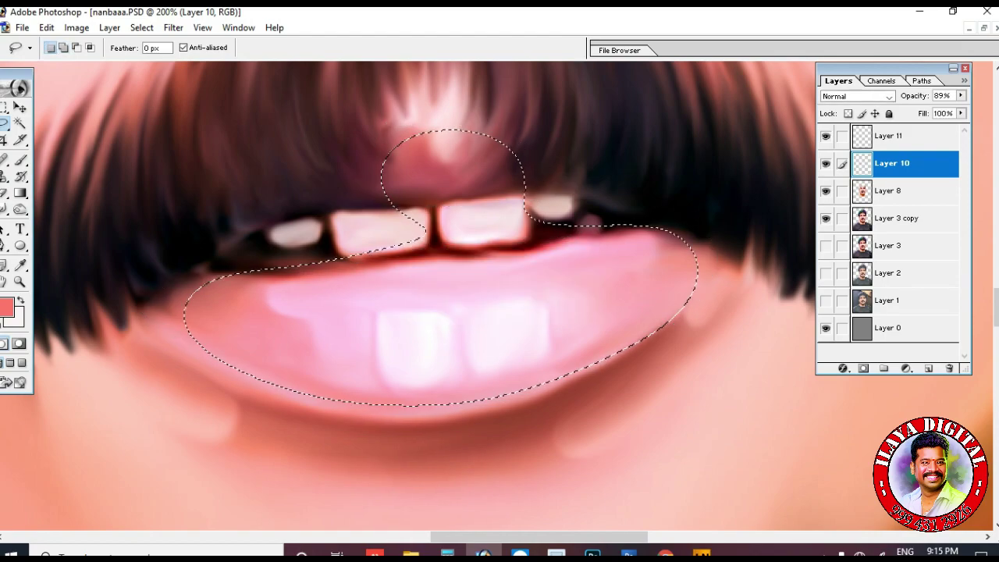
# - Apply Hue/Saturation to the selected lip area on Layer 8 with Hue -12 and Saturation +18, and deselect
pyautogui.hotkey('alt', '[')
pyautogui.hotkey('ctrl', 'u')
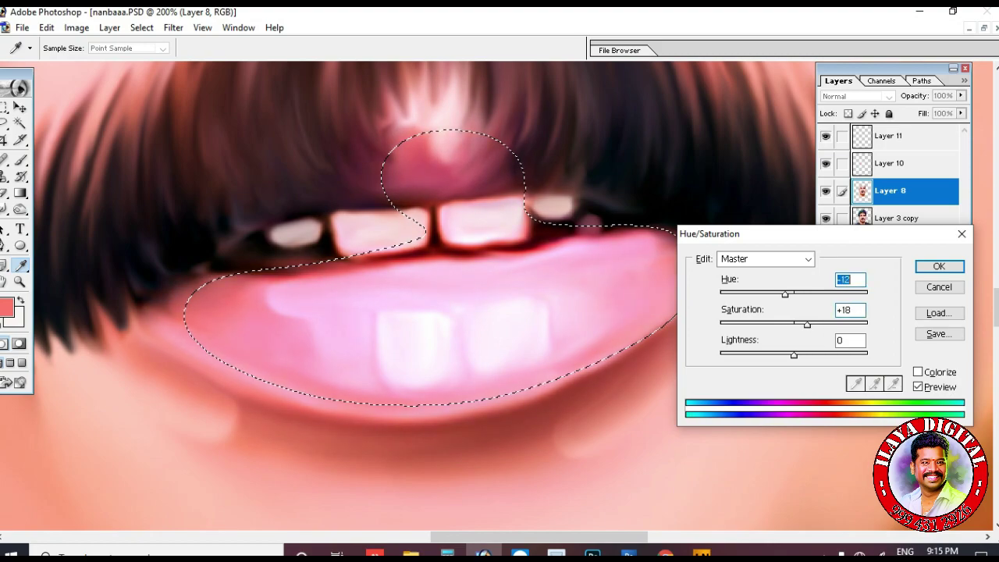
pyautogui.press('Return')
pyautogui.hotkey('ctrl', 'd')
pyautogui.hotkey('ctrl', '-')
pyautogui.hotkey('ctrl', '-')
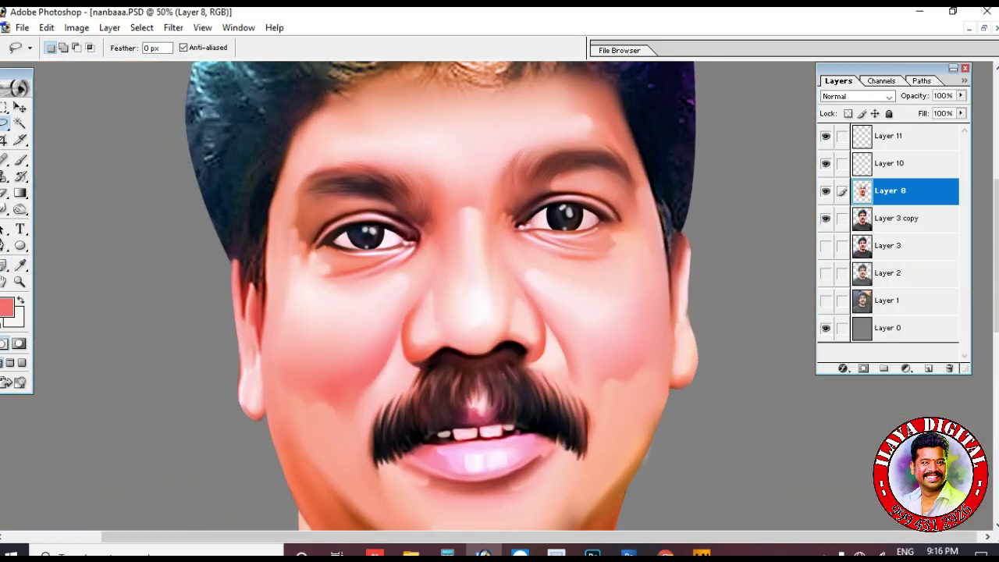
# - Trim Layer 8 to the figure's outline by loading Layer 3 copy as a selection and clearing everything outside it
pyautogui.scroll(2, 500, 296)
pyautogui.scroll(-7, 499, 296)
pyautogui.scroll(6, 499, 296)
pyautogui.scroll(-3, 499, 296)
pyautogui.click(825, 191)
pyautogui.click(825, 191)
pyautogui.click(896, 219)
pyautogui.keyDown('ctrl'); pyautogui.click(897, 219); pyautogui.keyUp('ctrl')
pyautogui.click(890, 191)
pyautogui.press('i')
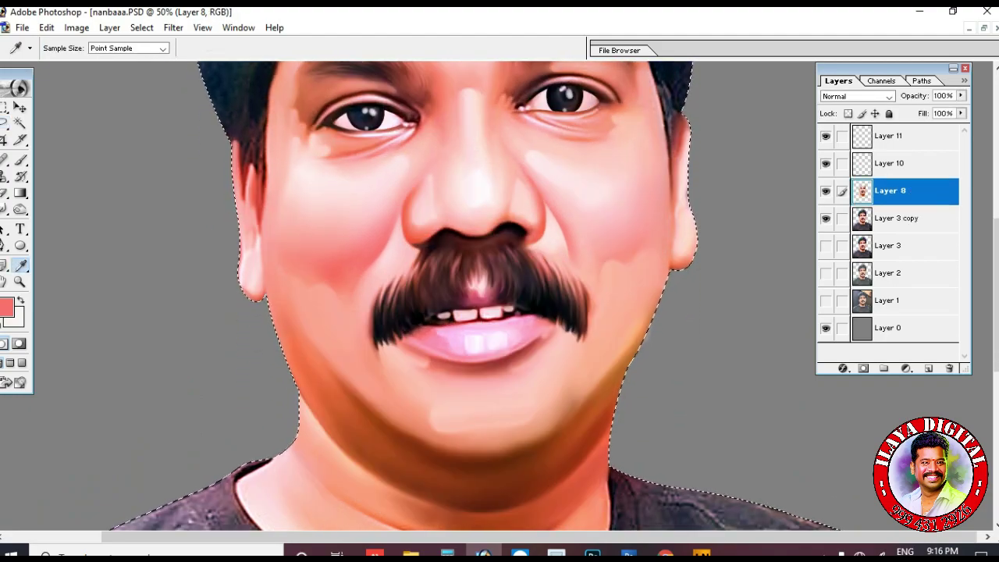
pyautogui.press('Delete')
pyautogui.scroll(3, 437, 296)
pyautogui.scroll(-2, 437, 296)
pyautogui.scroll(5, 437, 296)
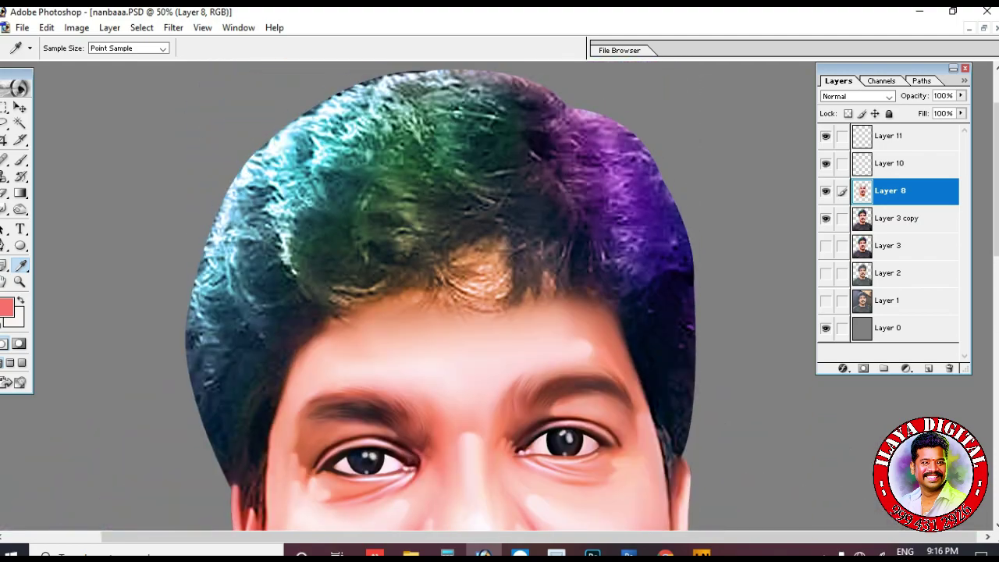
# - Link Layer 10 to Layer 11, merge them, and add a new empty layer on top
pyautogui.click(890, 137)
pyautogui.click(841, 164)
pyautogui.hotkey('ctrl', 'e')
pyautogui.click(928, 369)
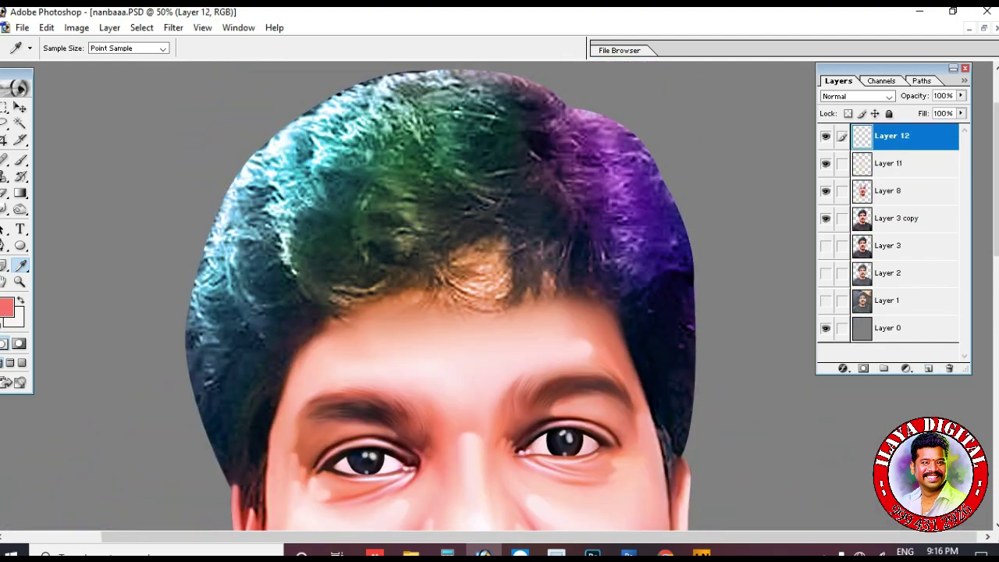
# - Smudge curved strands into the lower part of the teal-green hair curl with a 40 px three-dot brush at 75% strength
pyautogui.press('r')
pyautogui.rightClick(452, 141)
pyautogui.doubleClick(473, 219)
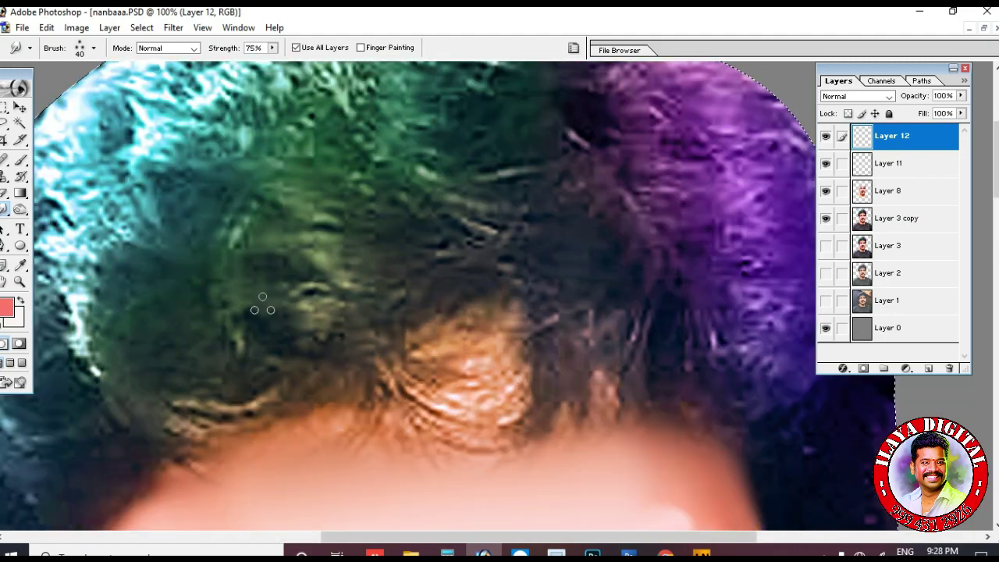
pyautogui.moveTo(263, 305); pyautogui.dragTo(354, 336)
pyautogui.moveTo(163, 300); pyautogui.dragTo(222, 389)
pyautogui.moveTo(178, 283); pyautogui.dragTo(230, 363)
pyautogui.moveTo(192, 272); pyautogui.dragTo(306, 326)
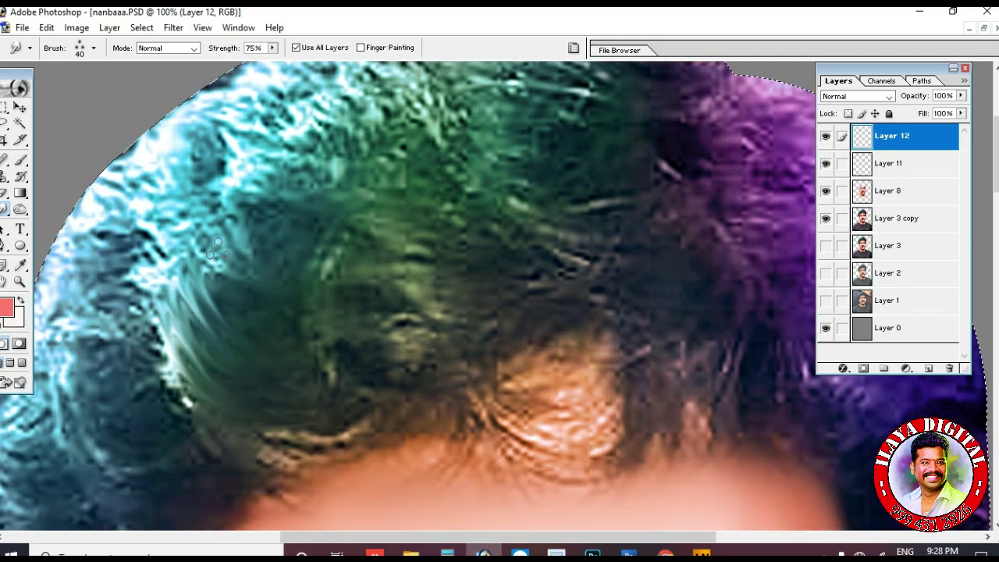
# - Extend the smudged strands upward through the teal-green curl and refine its bright lower edge with the 40 px Smudge brush
pyautogui.moveTo(210, 247); pyautogui.dragTo(317, 311)
pyautogui.moveTo(227, 232); pyautogui.dragTo(282, 299)
pyautogui.moveTo(258, 213); pyautogui.dragTo(318, 294)
pyautogui.moveTo(251, 185)
pyautogui.mouseDown()
pyautogui.moveTo(308, 265)
pyautogui.moveTo(351, 262)
pyautogui.mouseUp()
pyautogui.moveTo(284, 192); pyautogui.dragTo(332, 240)
pyautogui.scroll(-3, 348, 401)
pyautogui.moveTo(162, 252); pyautogui.dragTo(288, 348)
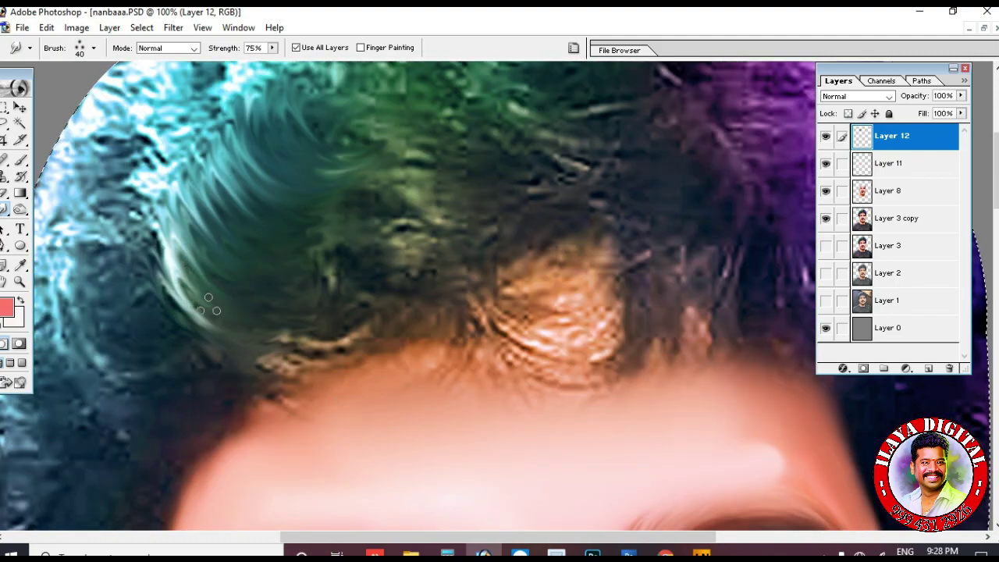
pyautogui.moveTo(186, 290); pyautogui.dragTo(292, 368)
# - Smudge the pale blue hair along the upper-left outline of the head into inward-sweeping strands
pyautogui.scroll(3, 250, 265)
pyautogui.scroll(3, 250, 265)
pyautogui.moveTo(166, 206); pyautogui.dragTo(235, 247)
pyautogui.moveTo(142, 230); pyautogui.dragTo(226, 251)
pyautogui.moveTo(85, 283)
pyautogui.mouseDown()
pyautogui.moveTo(153, 336)
pyautogui.moveTo(177, 315)
pyautogui.mouseUp()
pyautogui.moveTo(121, 248); pyautogui.dragTo(207, 279)
pyautogui.moveTo(185, 207); pyautogui.dragTo(242, 245)
pyautogui.scroll(3, 424, 383)
pyautogui.scroll(2, 437, 307)
pyautogui.scroll(-2, 437, 307)
pyautogui.scroll(-3, 436, 307)
# - Smudge short strands along the head's top outline toward the crown with the brush reduced to 30 px
pyautogui.press('[')
pyautogui.moveTo(404, 156); pyautogui.dragTo(471, 209)
pyautogui.moveTo(404, 174); pyautogui.dragTo(454, 210)
pyautogui.moveTo(370, 170); pyautogui.dragTo(431, 222)
pyautogui.moveTo(418, 153); pyautogui.dragTo(471, 188)
pyautogui.moveTo(456, 128); pyautogui.dragTo(508, 170)
pyautogui.moveTo(488, 121); pyautogui.dragTo(521, 167)
pyautogui.moveTo(509, 106); pyautogui.dragTo(554, 160)
pyautogui.moveTo(539, 101); pyautogui.dragTo(579, 151)
pyautogui.moveTo(559, 99)
pyautogui.mouseDown()
pyautogui.moveTo(593, 138)
pyautogui.moveTo(619, 144)
pyautogui.mouseUp()
pyautogui.moveTo(616, 98); pyautogui.dragTo(649, 131)
pyautogui.scroll(-3, 469, 164)
pyautogui.moveTo(348, 151)
pyautogui.mouseDown()
pyautogui.moveTo(409, 169)
pyautogui.moveTo(411, 185)
pyautogui.moveTo(362, 170)
pyautogui.moveTo(303, 185)
pyautogui.moveTo(390, 213)
pyautogui.mouseUp()
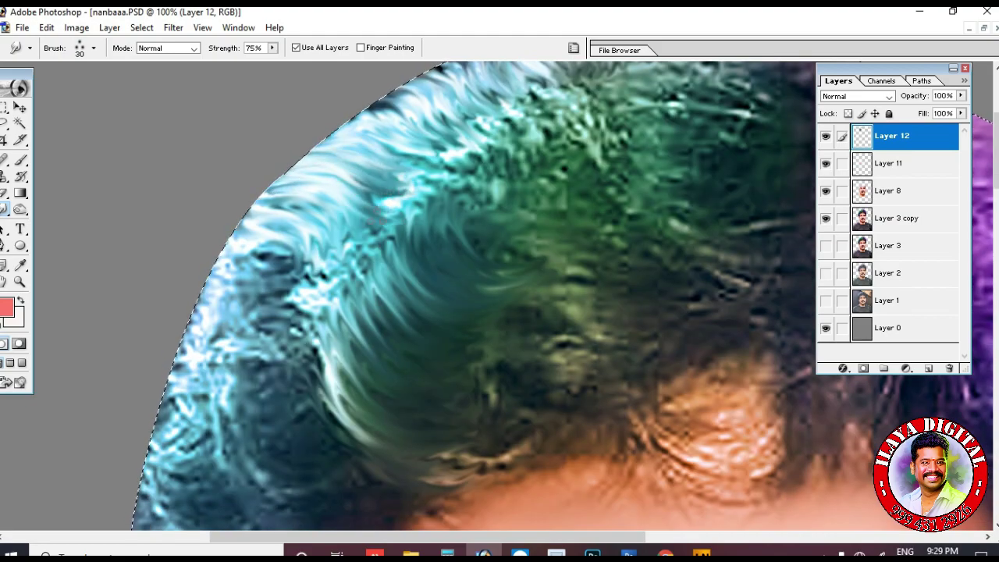
# - Smudge the light blue hair on the left side beside the teal curl into sweeping strands with the 30 px brush
pyautogui.scroll(-1, 285, 246)
pyautogui.moveTo(215, 209)
pyautogui.mouseDown()
pyautogui.moveTo(281, 261)
pyautogui.moveTo(275, 245)
pyautogui.mouseUp()
pyautogui.moveTo(218, 179); pyautogui.dragTo(285, 228)
pyautogui.moveTo(227, 157); pyautogui.dragTo(309, 209)
pyautogui.scroll(-2, 203, 172)
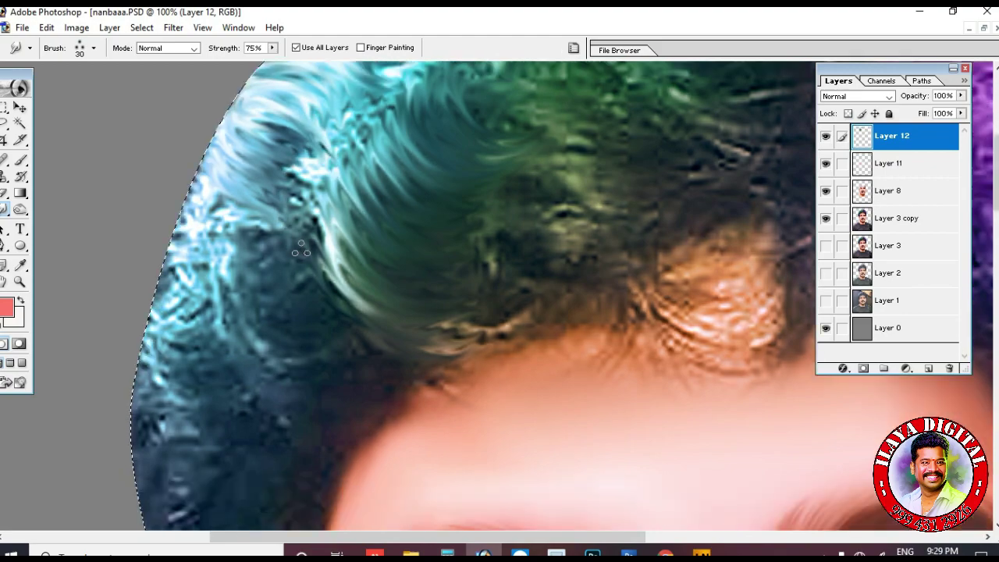
# - Increase the Smudge brush to 40 px and sweep the blue side hair below the teal curl into long strands
pyautogui.press(']')
pyautogui.moveTo(220, 165)
pyautogui.mouseDown()
pyautogui.moveTo(283, 291)
pyautogui.moveTo(285, 270)
pyautogui.mouseUp()
pyautogui.moveTo(241, 163)
pyautogui.mouseDown()
pyautogui.moveTo(290, 270)
pyautogui.moveTo(276, 229)
pyautogui.mouseUp()
pyautogui.moveTo(273, 161); pyautogui.dragTo(390, 265)
pyautogui.scroll(-1, 391, 355)
# - Set the Smudge strength to 80% and pull long curved strands through the lower left side hair
pyautogui.press('8')
pyautogui.moveTo(176, 156); pyautogui.dragTo(305, 267)
pyautogui.moveTo(199, 131); pyautogui.dragTo(307, 236)
pyautogui.moveTo(225, 168); pyautogui.dragTo(343, 247)
pyautogui.scroll(3, 312, 234)
pyautogui.moveTo(192, 231)
pyautogui.mouseDown()
pyautogui.moveTo(210, 304)
pyautogui.moveTo(233, 266)
pyautogui.mouseUp()
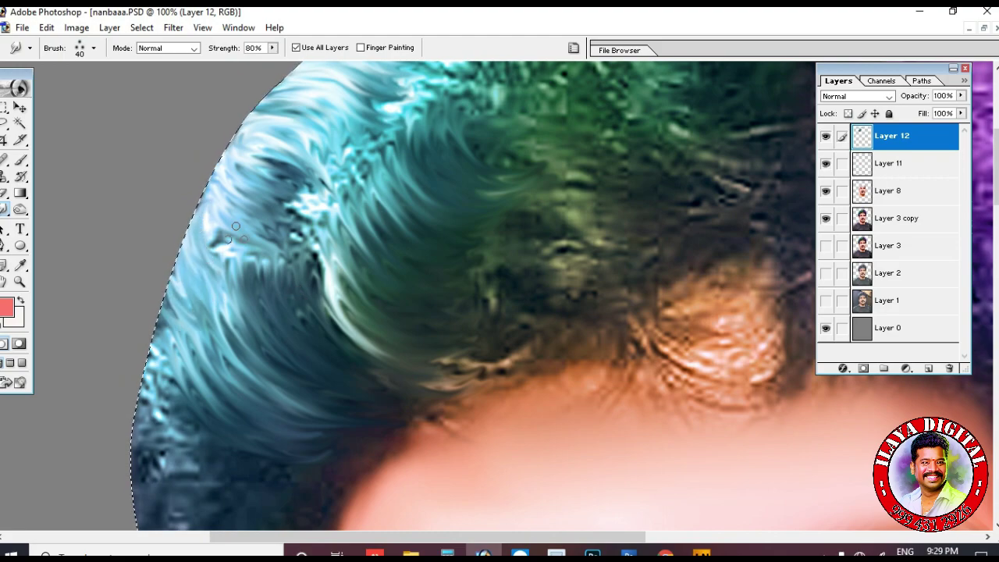
# - Blend the rough patches between the left side hair and the teal curl with long downward smudge strokes
pyautogui.moveTo(223, 146); pyautogui.dragTo(270, 224)
pyautogui.moveTo(256, 155)
pyautogui.mouseDown()
pyautogui.moveTo(323, 234)
pyautogui.moveTo(310, 309)
pyautogui.mouseUp()
pyautogui.moveTo(312, 228)
pyautogui.mouseDown()
pyautogui.moveTo(362, 342)
pyautogui.moveTo(410, 365)
pyautogui.mouseUp()
pyautogui.moveTo(239, 211); pyautogui.dragTo(295, 300)
pyautogui.moveTo(215, 226); pyautogui.dragTo(321, 380)
pyautogui.scroll(-1, 312, 344)
# - Smudge the bright lock and its tips along the left forehead hairline into smooth strands at 80% strength
pyautogui.moveTo(313, 161); pyautogui.dragTo(372, 264)
pyautogui.moveTo(380, 263)
pyautogui.mouseDown()
pyautogui.moveTo(429, 286)
pyautogui.moveTo(505, 281)
pyautogui.mouseUp()
pyautogui.moveTo(407, 299); pyautogui.dragTo(490, 294)
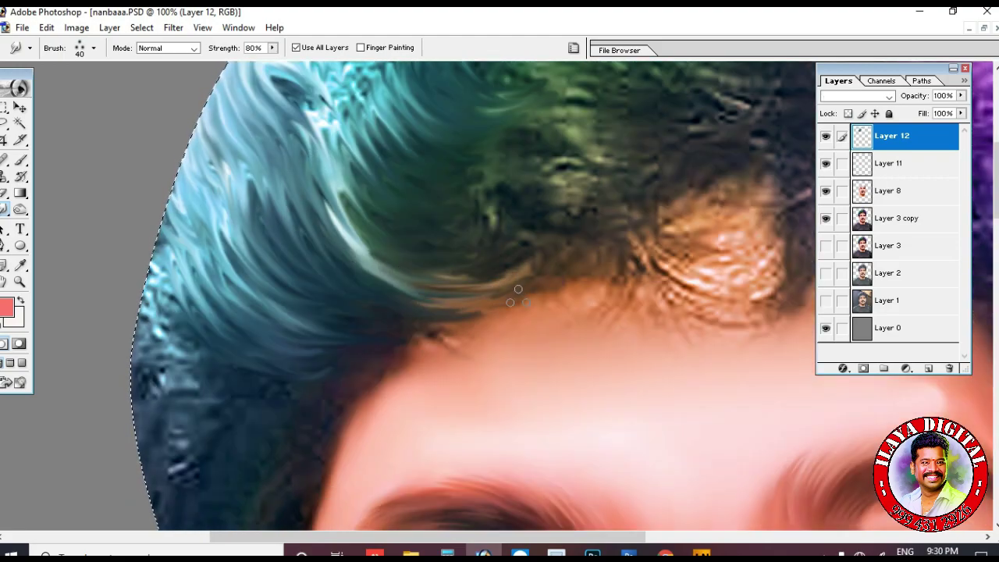
pyautogui.moveTo(390, 321); pyautogui.dragTo(480, 315)
pyautogui.moveTo(251, 185); pyautogui.dragTo(306, 274)
pyautogui.scroll(-1, 234, 266)
pyautogui.hotkey('ctrl', '-')
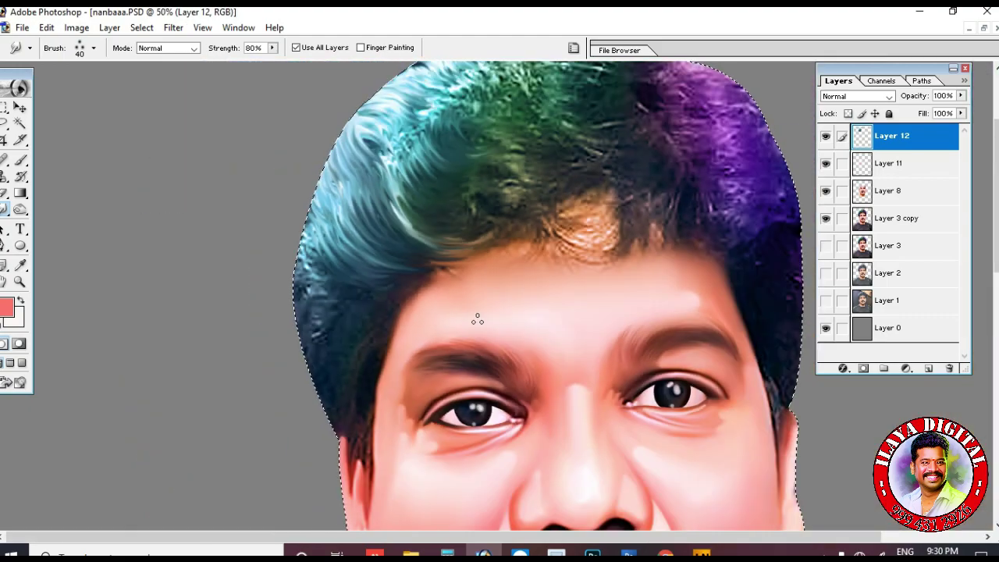
# - Smooth the dark blue hair above the left ear with the 40 px Smudge brush at 75% strength
pyautogui.hotkey('ctrl', '+')
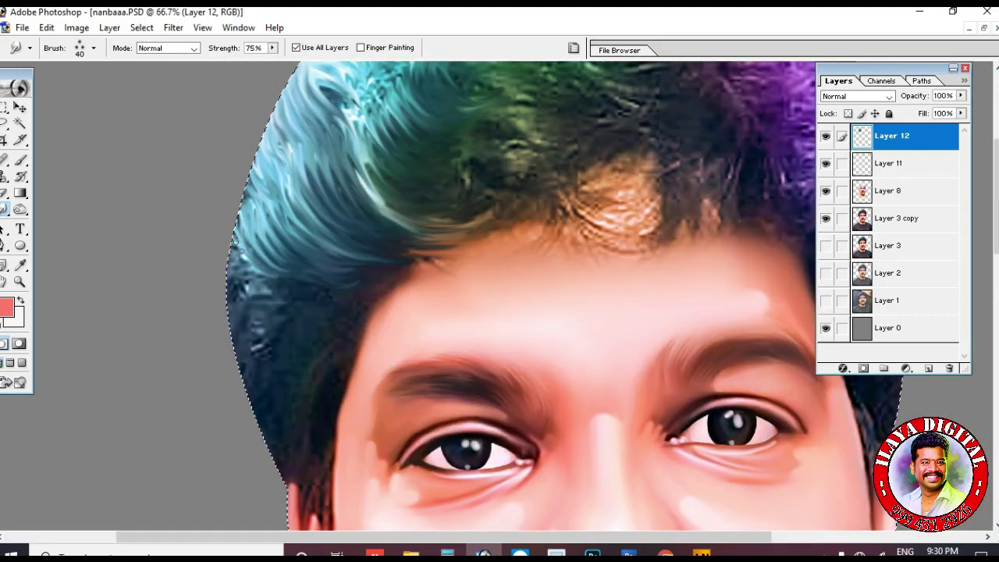
pyautogui.scroll(-2, 277, 328)
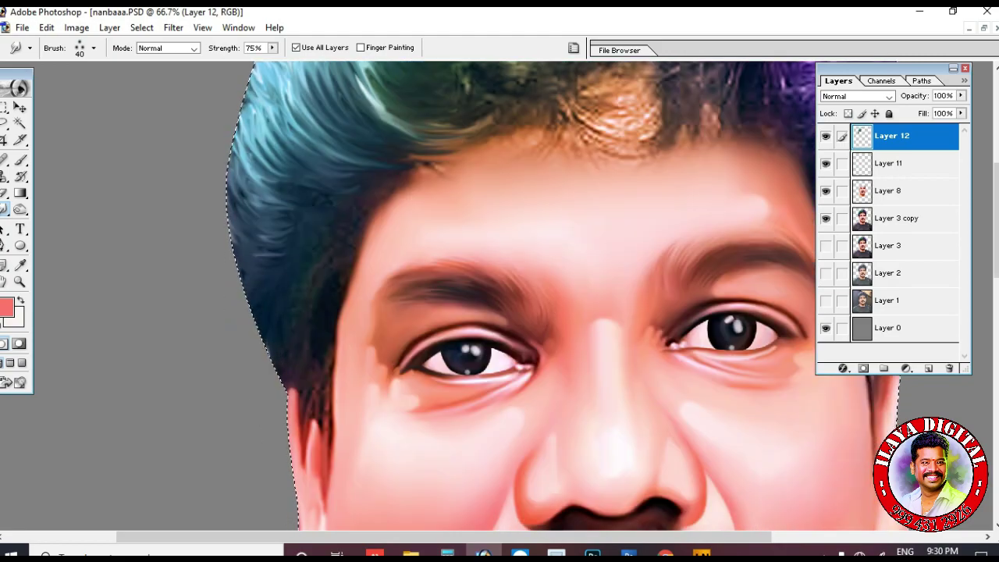
pyautogui.scroll(1, 262, 321)
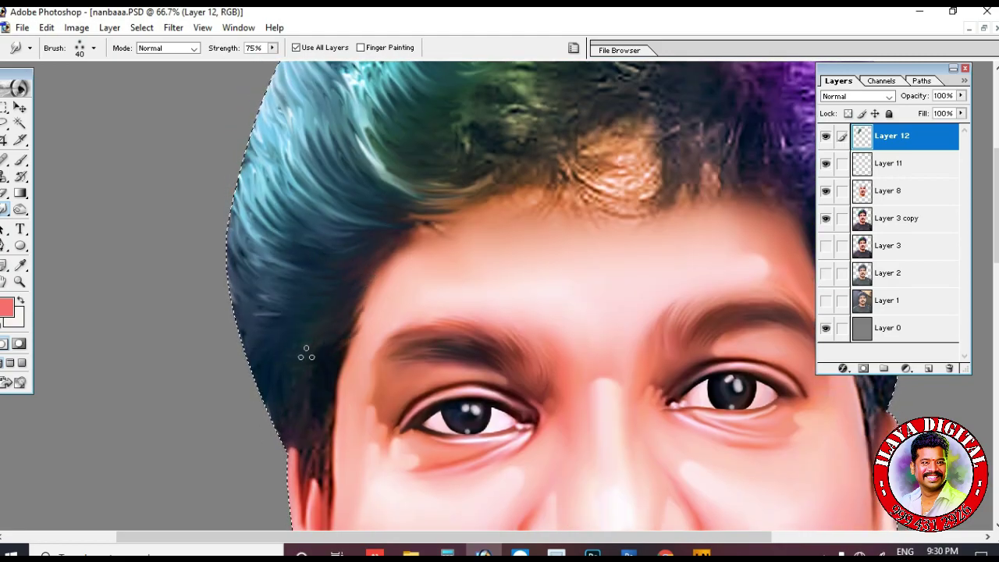
pyautogui.hotkey('ctrl', '+')
pyautogui.hotkey('ctrl', '+')
pyautogui.moveTo(78, 449); pyautogui.dragTo(466, 301)
# - Smudge fine hair strands along the left temple hairline with a 30 px brush
pyautogui.press('[')
pyautogui.hotkey('ctrl', '-')
pyautogui.scroll(-1, 419, 199)
pyautogui.moveTo(365, 178); pyautogui.dragTo(336, 154)
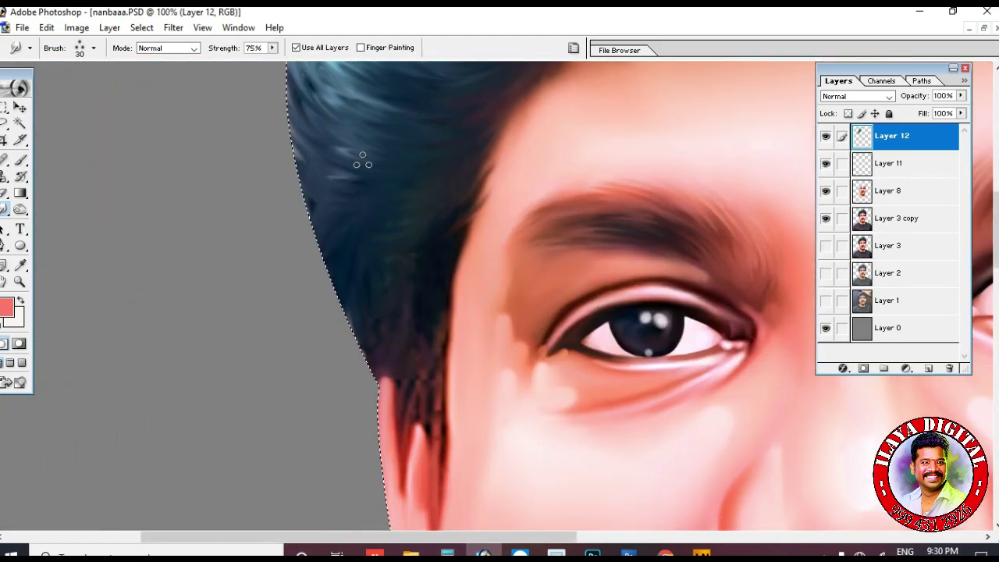
pyautogui.moveTo(506, 127); pyautogui.dragTo(462, 192)
pyautogui.moveTo(491, 175); pyautogui.dragTo(446, 243)
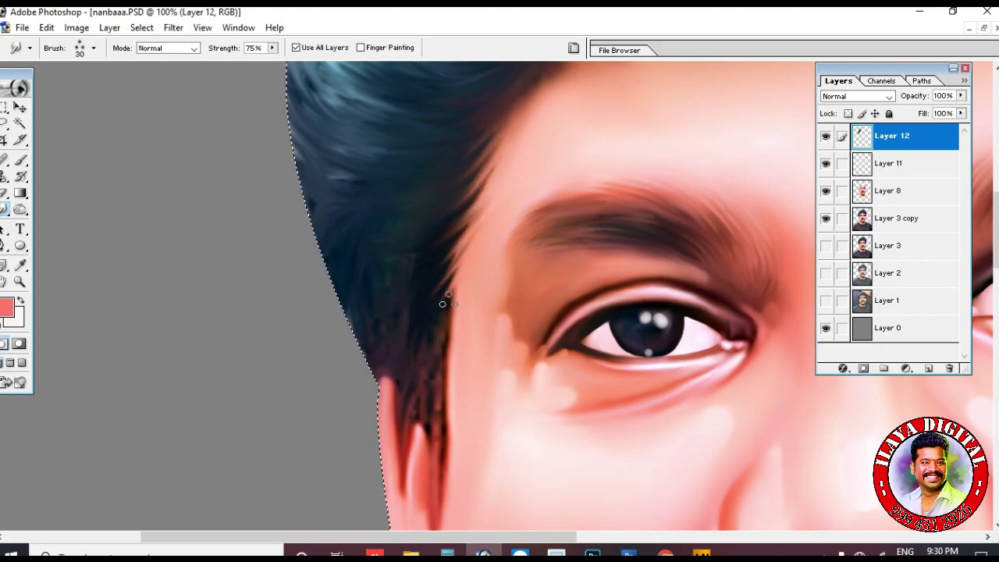
# - Smooth the outer edge of the left side hair at 40 px and refine the temple and ear-top strands at 30 px
pyautogui.press(']')
pyautogui.moveTo(350, 179); pyautogui.dragTo(312, 173)
pyautogui.moveTo(311, 204); pyautogui.dragTo(331, 234)
pyautogui.press('[')
pyautogui.moveTo(475, 187); pyautogui.dragTo(434, 265)
pyautogui.moveTo(460, 248); pyautogui.dragTo(429, 300)
pyautogui.moveTo(383, 369); pyautogui.dragTo(394, 389)
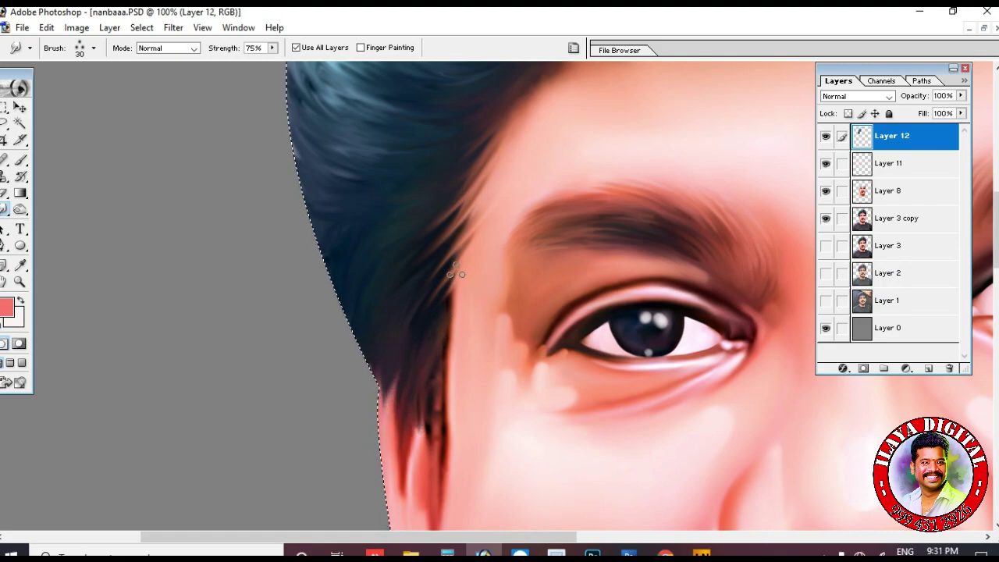
# - Smudge the left sideburn downward beside the ear into fine strands with the 30 px brush
pyautogui.scroll(-3, 434, 263)
pyautogui.moveTo(484, 104); pyautogui.dragTo(439, 179)
pyautogui.moveTo(465, 160)
pyautogui.mouseDown()
pyautogui.moveTo(421, 240)
pyautogui.moveTo(431, 265)
pyautogui.mouseUp()
pyautogui.moveTo(462, 198)
pyautogui.mouseDown()
pyautogui.moveTo(427, 268)
pyautogui.moveTo(429, 349)
pyautogui.mouseUp()
pyautogui.moveTo(447, 311); pyautogui.dragTo(437, 404)
pyautogui.scroll(-4, 440, 296)
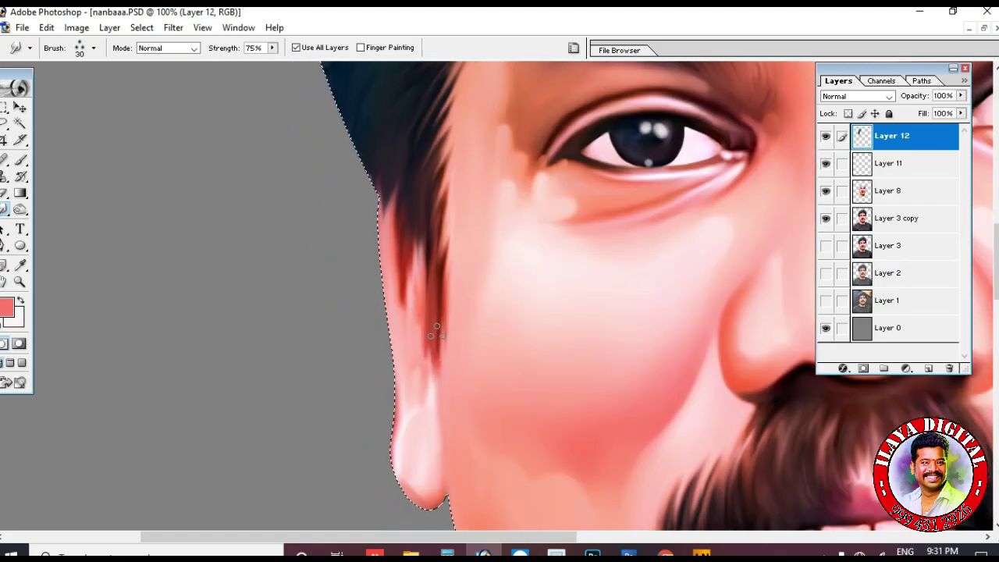
# - Smudge thin wisps from the upper forehead hairline down onto the skin with the 30 px brush at 75% strength
pyautogui.scroll(10, 545, 221)
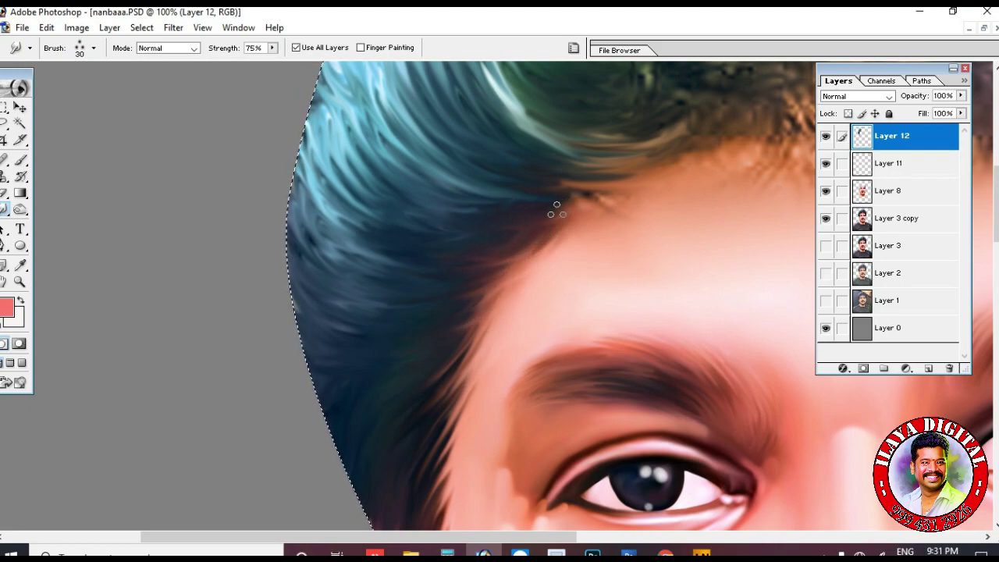
pyautogui.moveTo(709, 156); pyautogui.dragTo(693, 183)
pyautogui.moveTo(614, 199); pyautogui.dragTo(663, 201)
pyautogui.moveTo(799, 144); pyautogui.dragTo(785, 187)
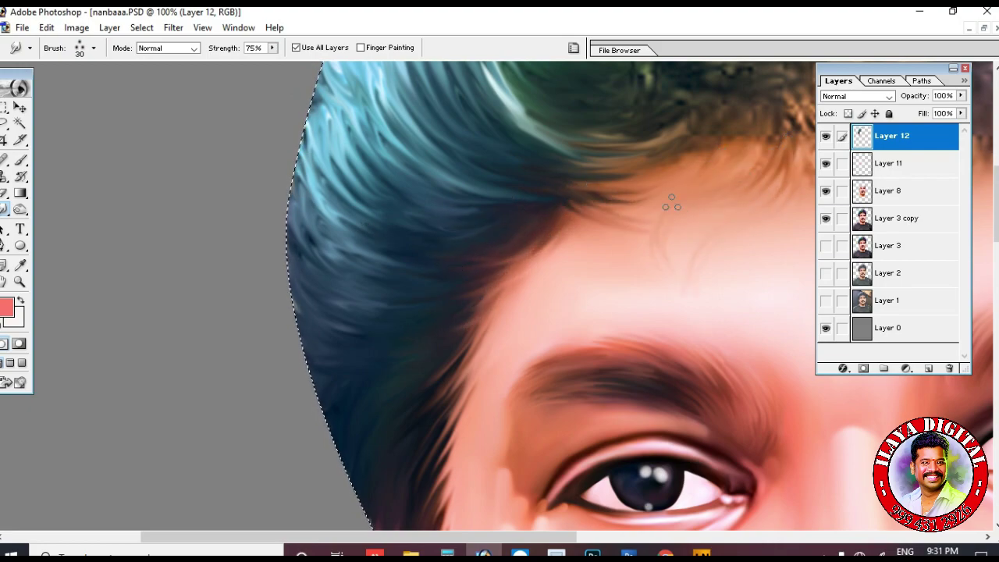
pyautogui.moveTo(811, 140); pyautogui.dragTo(494, 265)
pyautogui.scroll(4, 226, 185)
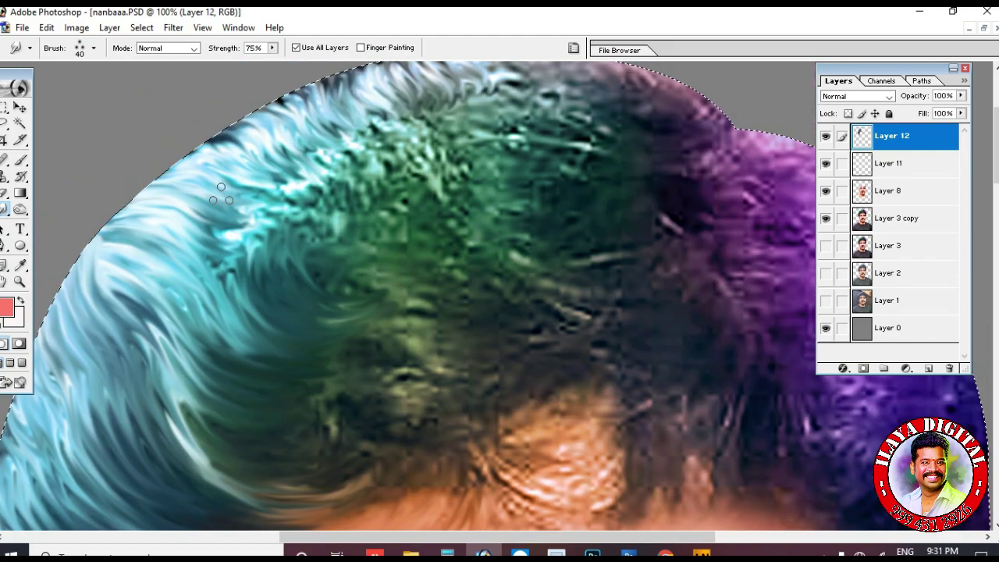
# - Smudge the crown hair into curved downward strands across the grey and green area with the 40 px brush at 75% strength
pyautogui.scroll(3, 234, 203)
pyautogui.moveTo(385, 123); pyautogui.dragTo(459, 225)
pyautogui.moveTo(410, 105); pyautogui.dragTo(492, 188)
pyautogui.moveTo(453, 102); pyautogui.dragTo(515, 183)
pyautogui.moveTo(476, 95)
pyautogui.mouseDown()
pyautogui.moveTo(534, 175)
pyautogui.moveTo(581, 179)
pyautogui.mouseUp()
pyautogui.scroll(2, 538, 117)
pyautogui.moveTo(532, 152); pyautogui.dragTo(605, 222)
pyautogui.moveTo(563, 155)
pyautogui.mouseDown()
pyautogui.moveTo(615, 214)
pyautogui.moveTo(640, 187)
pyautogui.mouseUp()
pyautogui.moveTo(612, 131)
pyautogui.mouseDown()
pyautogui.moveTo(671, 198)
pyautogui.moveTo(714, 202)
pyautogui.mouseUp()
pyautogui.moveTo(667, 142); pyautogui.dragTo(730, 249)
pyautogui.moveTo(507, 119)
pyautogui.mouseDown()
pyautogui.moveTo(585, 150)
pyautogui.moveTo(613, 191)
pyautogui.mouseUp()
pyautogui.moveTo(538, 135); pyautogui.dragTo(616, 223)
pyautogui.moveTo(630, 152); pyautogui.dragTo(687, 263)
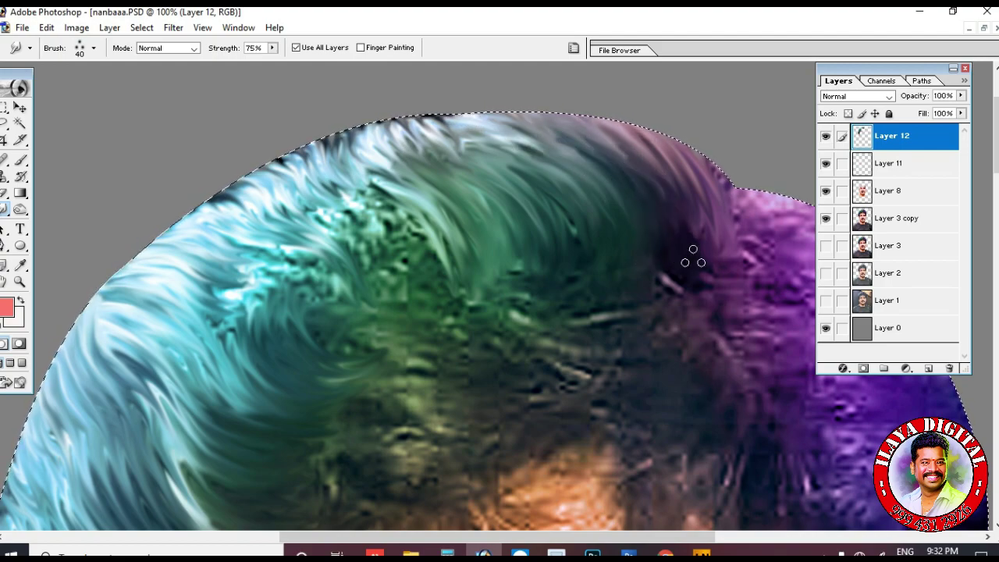
# - Refine the strands beside the dark purple parting and blend the teal and green crown hair with the 40 px brush
pyautogui.moveTo(683, 160); pyautogui.dragTo(722, 261)
pyautogui.moveTo(706, 168); pyautogui.dragTo(738, 249)
pyautogui.moveTo(507, 128); pyautogui.dragTo(595, 248)
pyautogui.moveTo(446, 131)
pyautogui.mouseDown()
pyautogui.moveTo(496, 142)
pyautogui.moveTo(669, 263)
pyautogui.moveTo(515, 226)
pyautogui.moveTo(340, 152)
pyautogui.moveTo(445, 120)
pyautogui.moveTo(212, 205)
pyautogui.mouseUp()
pyautogui.moveTo(304, 191)
pyautogui.mouseDown()
pyautogui.moveTo(383, 285)
pyautogui.moveTo(421, 289)
pyautogui.mouseUp()
# - Smudge the purple side hair into long flowing strands from the parting down toward the dark hair above the ear
pyautogui.scroll(-3, 442, 258)
pyautogui.moveTo(234, 128); pyautogui.dragTo(363, 240)
pyautogui.moveTo(222, 152); pyautogui.dragTo(287, 207)
pyautogui.moveTo(273, 173); pyautogui.dragTo(369, 269)
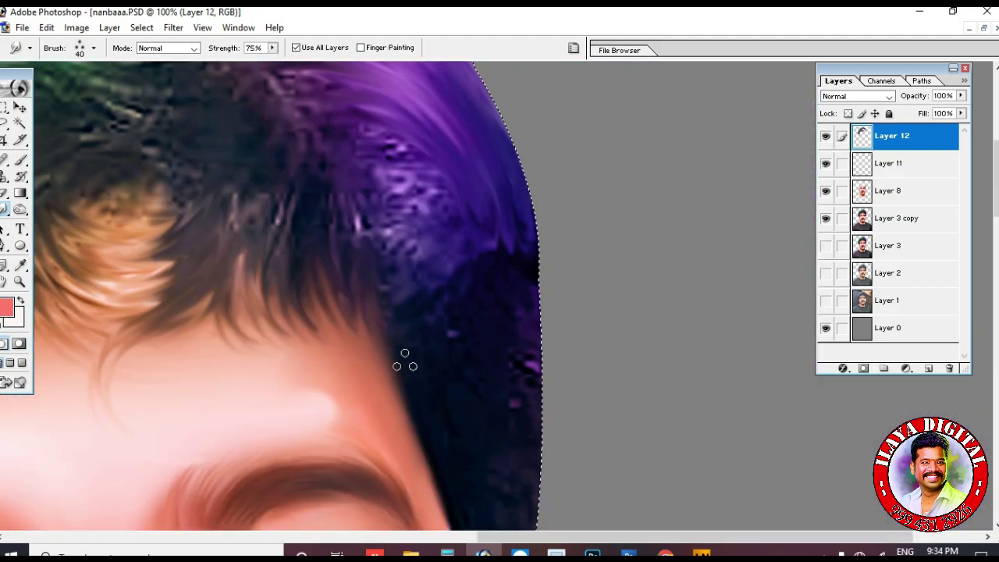
pyautogui.hotkey('ctrl', '-')
pyautogui.moveTo(530, 285)
pyautogui.mouseDown()
pyautogui.moveTo(492, 312)
pyautogui.moveTo(514, 321)
pyautogui.mouseUp()
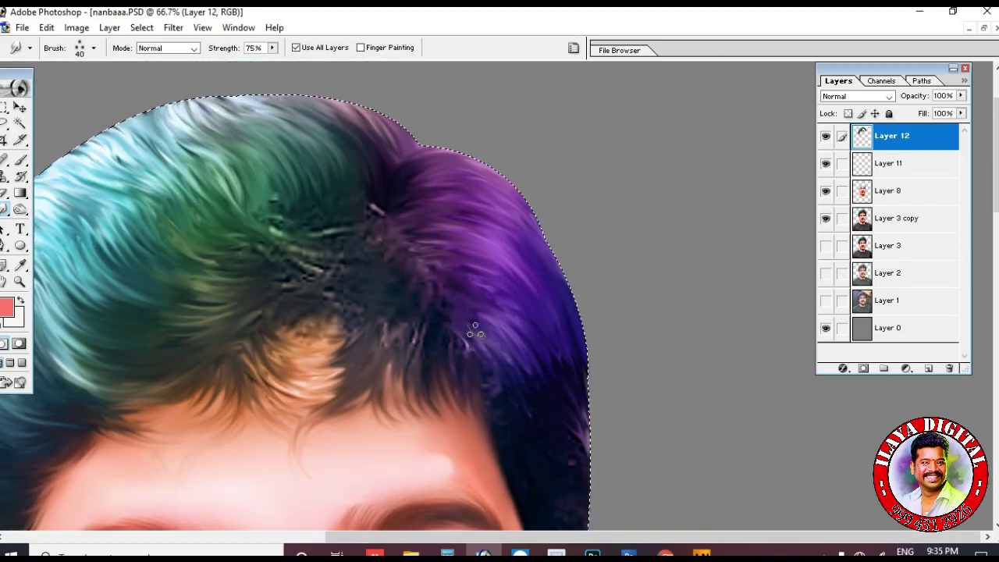
pyautogui.moveTo(460, 271); pyautogui.dragTo(503, 326)
pyautogui.scroll(-1, 320, 256)
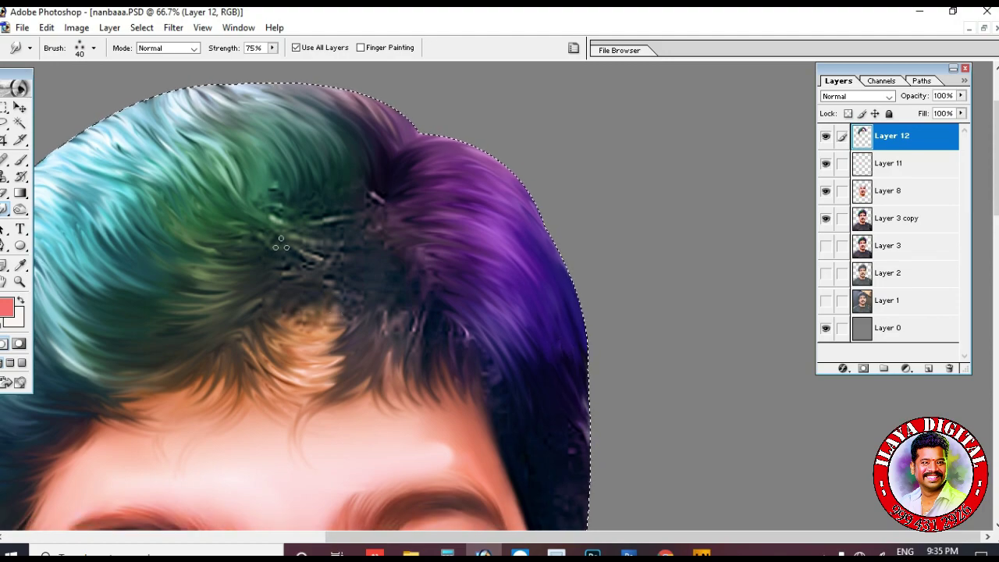
# - Smudge the rough green hair at the centre of the crown into smooth strands running toward the forehead
pyautogui.moveTo(276, 196)
pyautogui.mouseDown()
pyautogui.moveTo(300, 254)
pyautogui.moveTo(319, 164)
pyautogui.mouseUp()
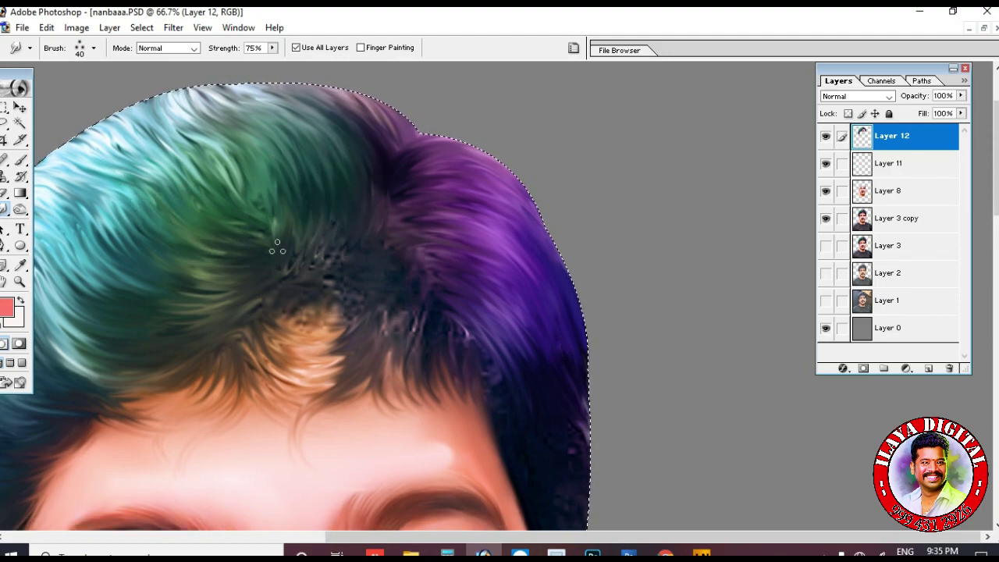
pyautogui.moveTo(215, 143)
pyautogui.mouseDown()
pyautogui.moveTo(248, 186)
pyautogui.moveTo(243, 217)
pyautogui.mouseUp()
pyautogui.moveTo(186, 135); pyautogui.dragTo(256, 225)
pyautogui.scroll(-7, 328, 249)
pyautogui.scroll(7, 368, 257)
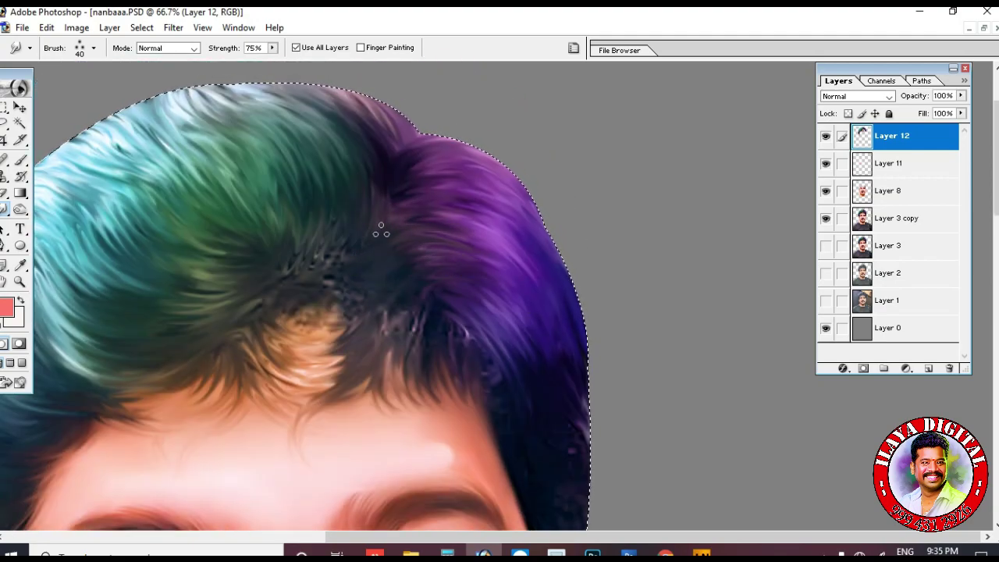
# - Blend the dark hair roots above the tan forehead patch into fine strands with the 40 px brush
pyautogui.scroll(-3, 557, 367)
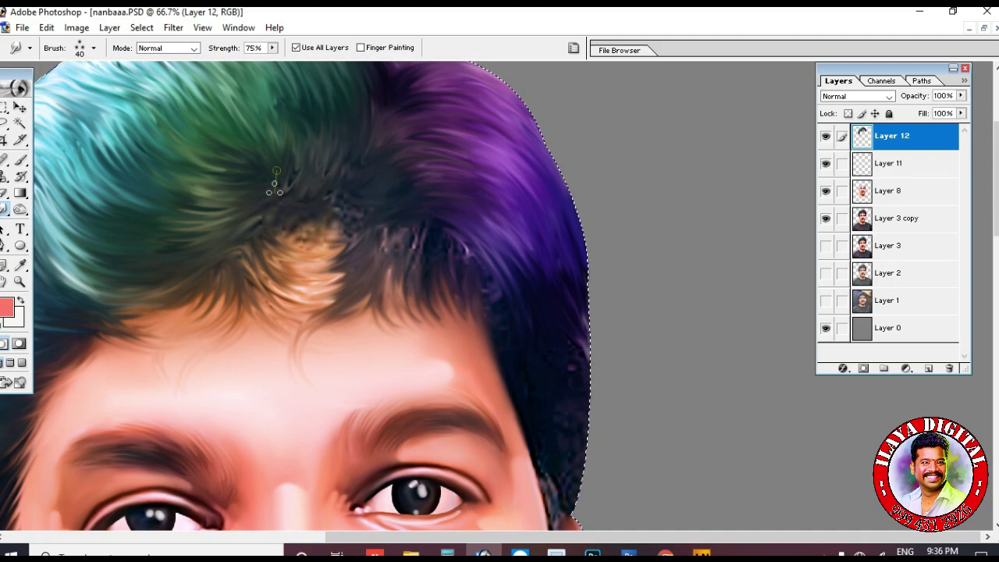
pyautogui.scroll(3, 281, 207)
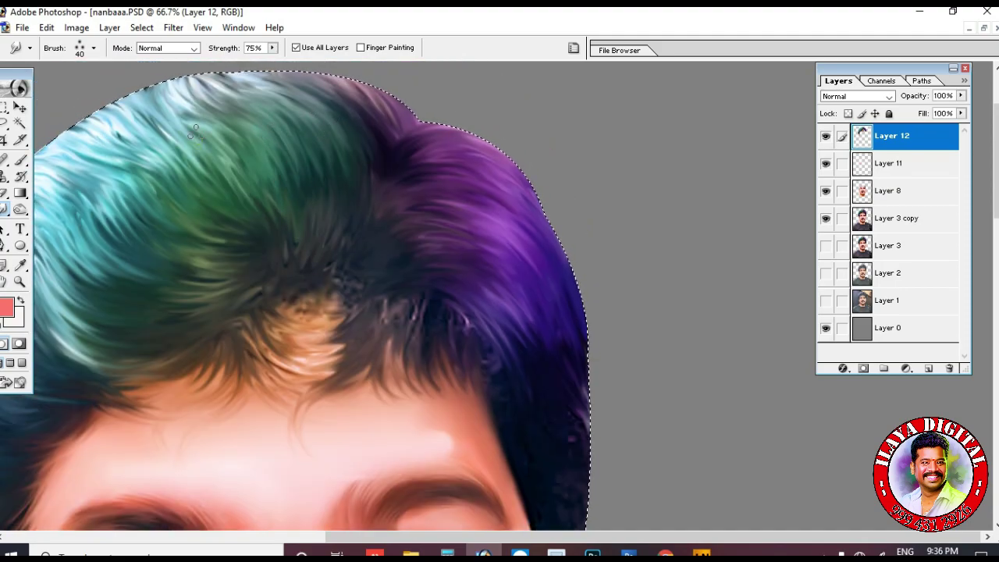
pyautogui.scroll(-3, 349, 230)
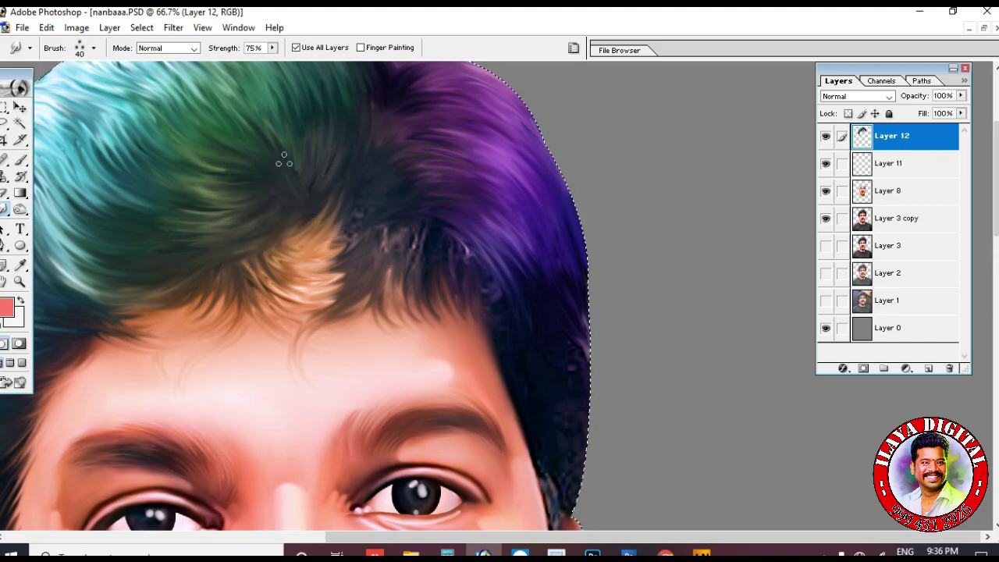
pyautogui.scroll(3, 312, 188)
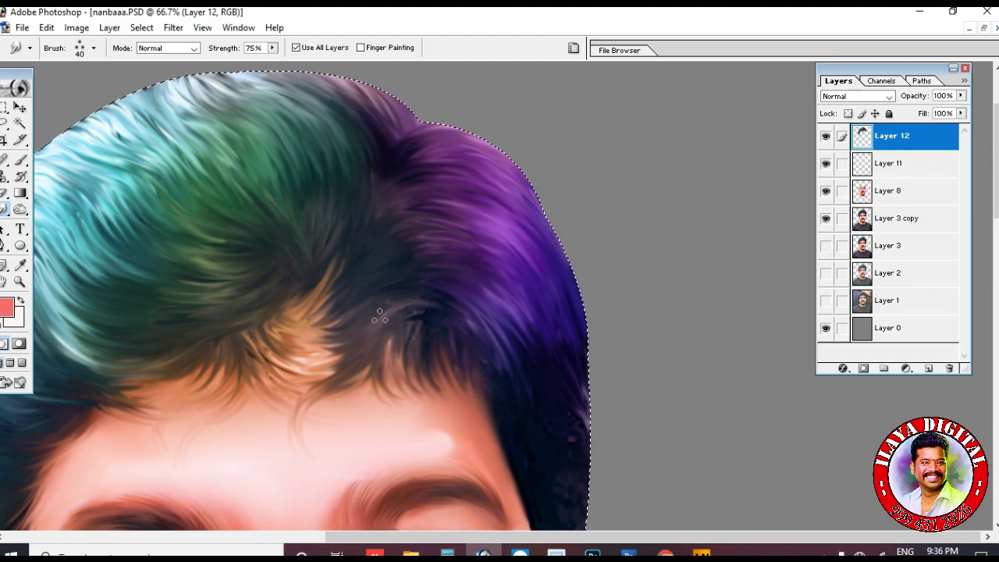
# - Smudge the fringe below the purple hair and the dark side hair down to the ear into smooth strands
pyautogui.scroll(-5, 379, 315)
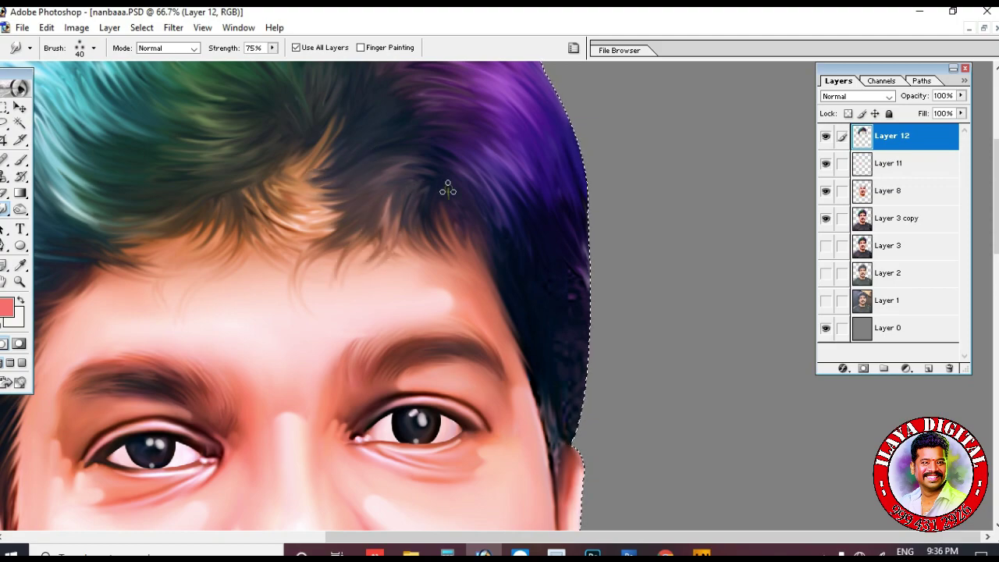
pyautogui.scroll(-7, 296, 296)
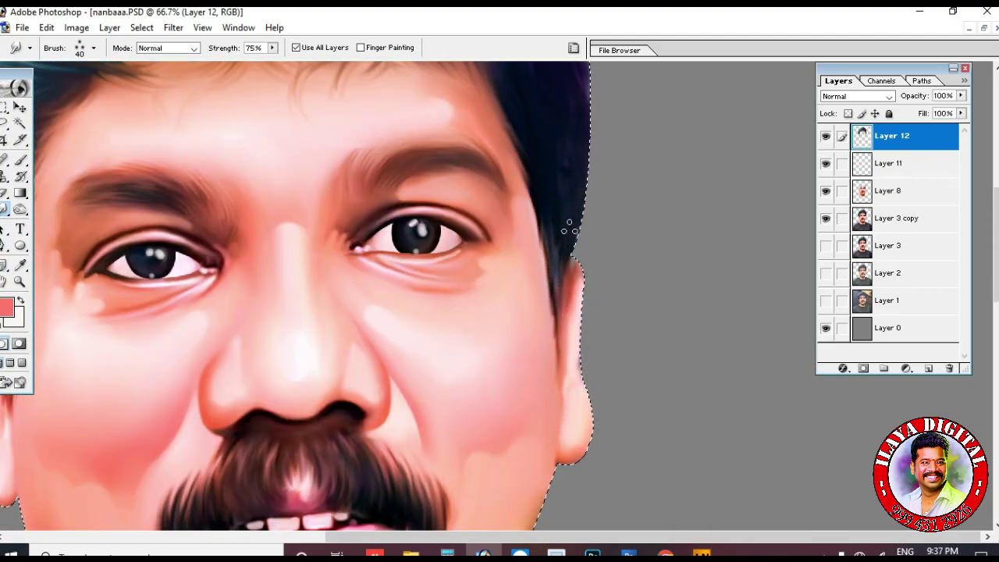
pyautogui.scroll(6, 552, 287)
pyautogui.hotkey('ctrl', '-')
pyautogui.hotkey('ctrl', '-')
pyautogui.hotkey('ctrl', '-')
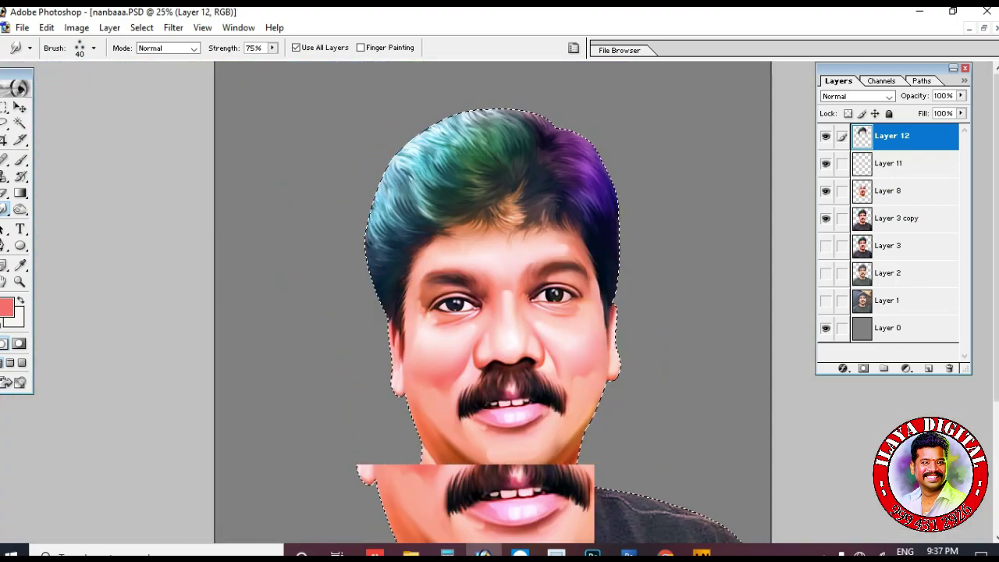
# - Refine the forehead fringe into thin curved wisps over the skin with a 30 px smudge brush
pyautogui.moveTo(421, 141); pyautogui.dragTo(618, 324)
pyautogui.hotkey('ctrl', '+')
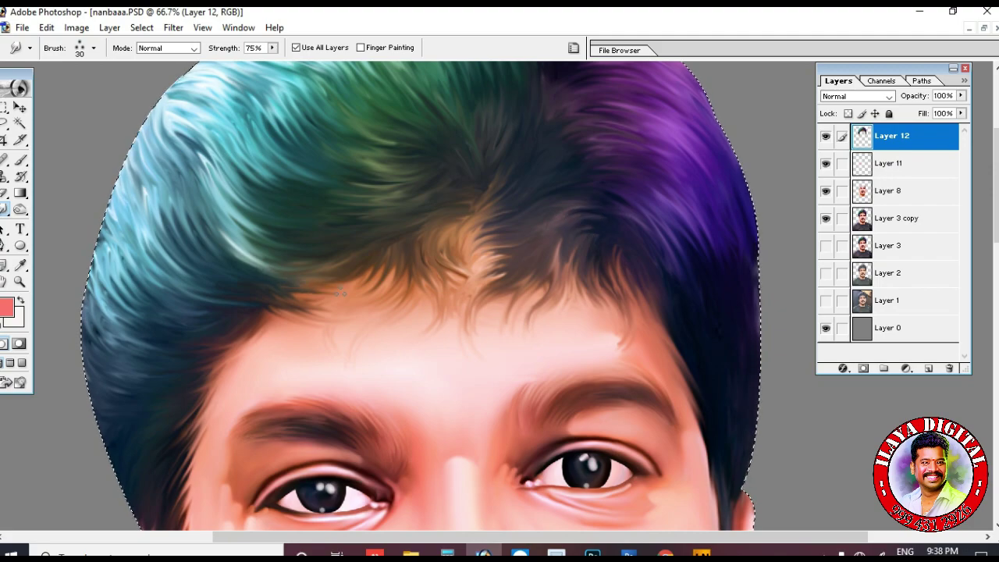
pyautogui.scroll(2, 472, 276)
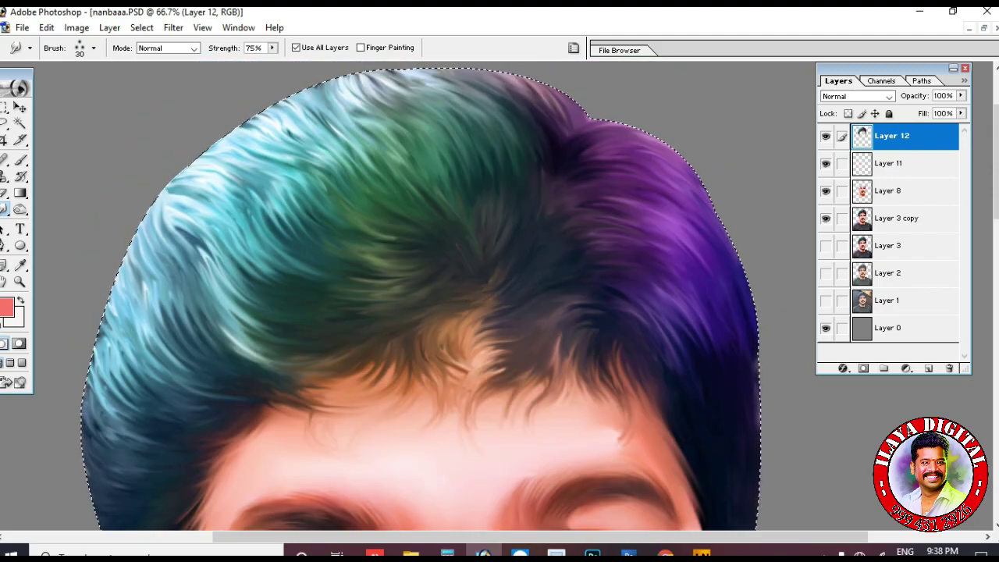
pyautogui.scroll(2, 485, 300)
# - Deselect the figure, merge Layer 12 down through Layer 3 copy, and duplicate the merged layer
pyautogui.hotkey('ctrl', 'd')
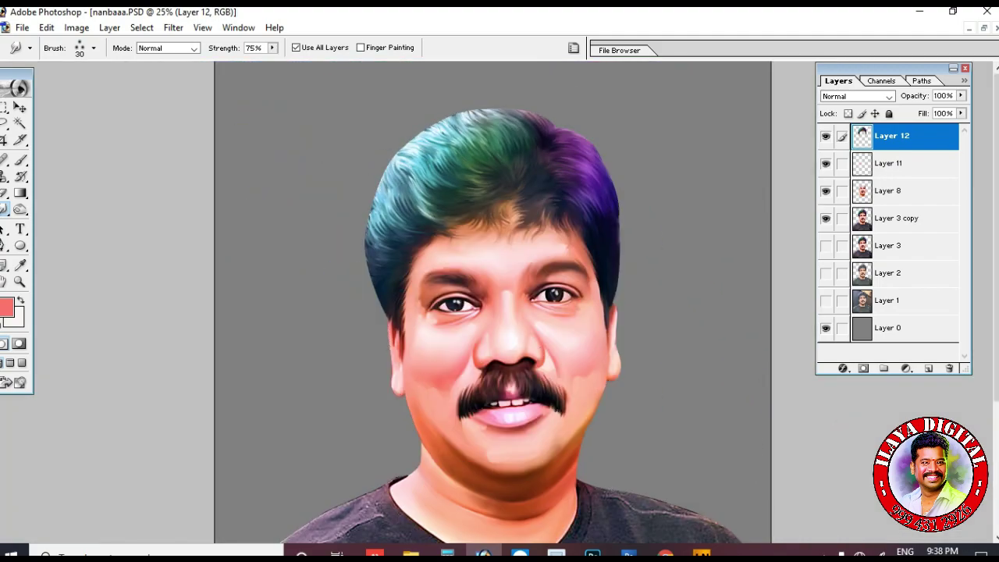
pyautogui.hotkey('ctrl', 'e')
pyautogui.hotkey('ctrl', 'e')
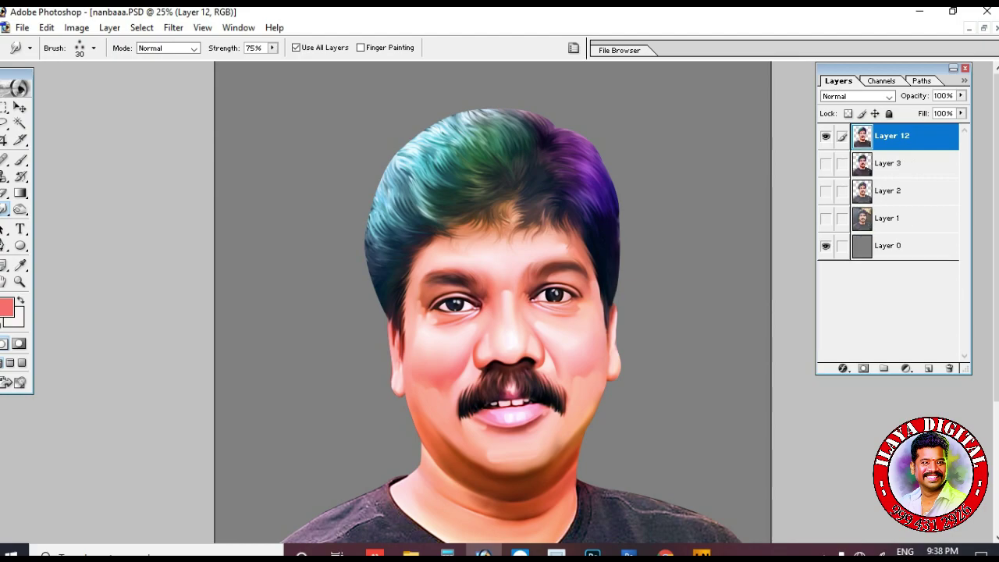
pyautogui.hotkey('ctrl', 'j')
# - Smudge fine strands outward along the teal side's hair edge at 30 px and 80% strength, with Use All Layers off
pyautogui.keyDown('ctrl'); pyautogui.click(414, 270); pyautogui.keyUp('ctrl')
pyautogui.keyDown('ctrl'); pyautogui.click(414, 269); pyautogui.keyUp('ctrl')
pyautogui.keyDown('ctrl'); pyautogui.click(413, 335); pyautogui.keyUp('ctrl')
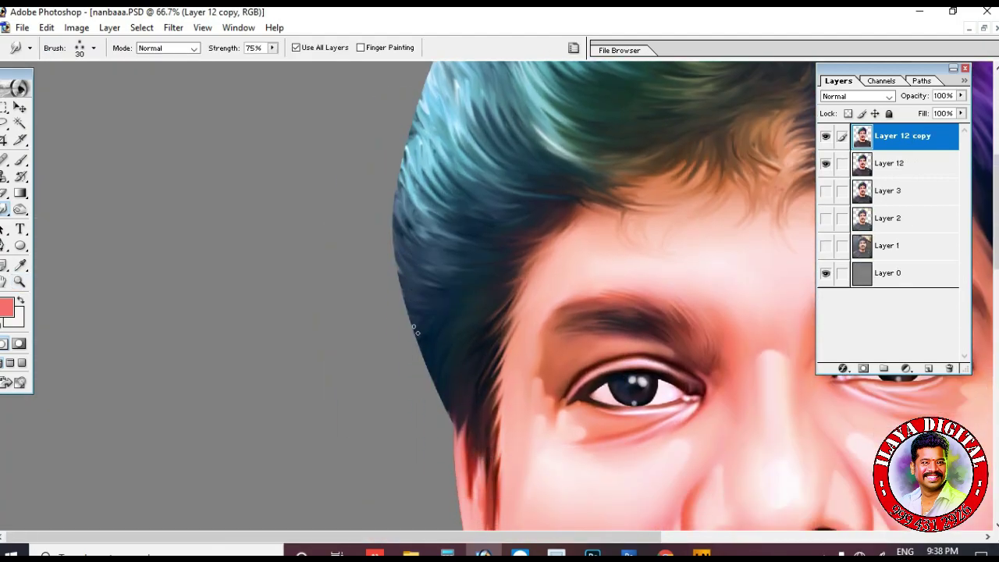
pyautogui.keyDown('ctrl'); pyautogui.click(495, 352); pyautogui.keyUp('ctrl')
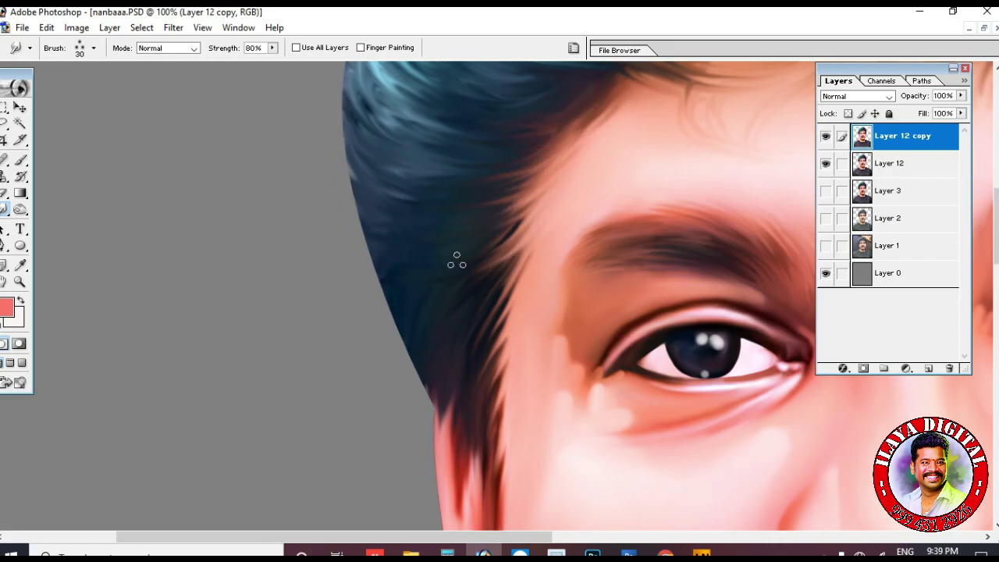
pyautogui.scroll(-3, 432, 226)
pyautogui.scroll(4, 426, 305)
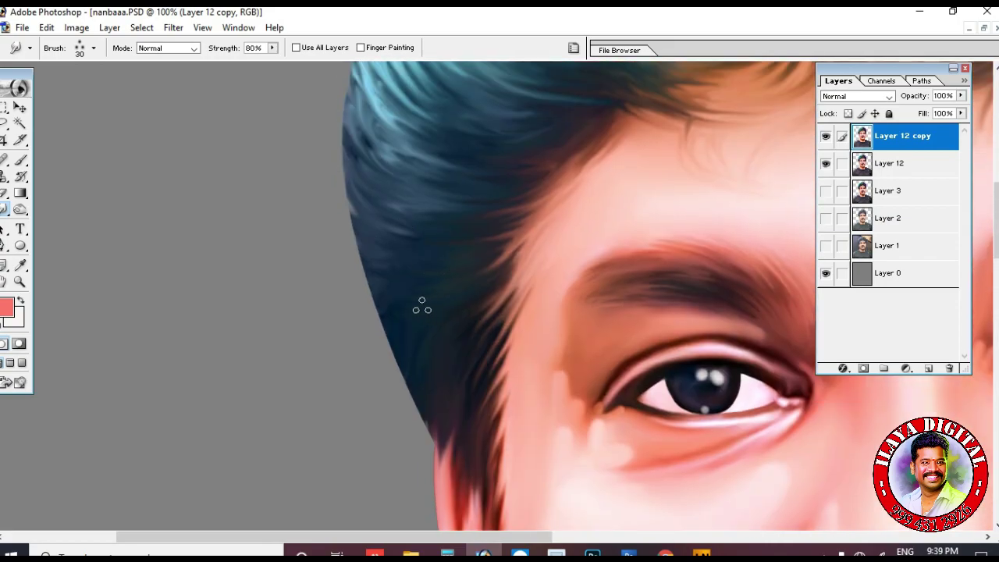
pyautogui.scroll(-3, 380, 210)
pyautogui.scroll(6, 390, 320)
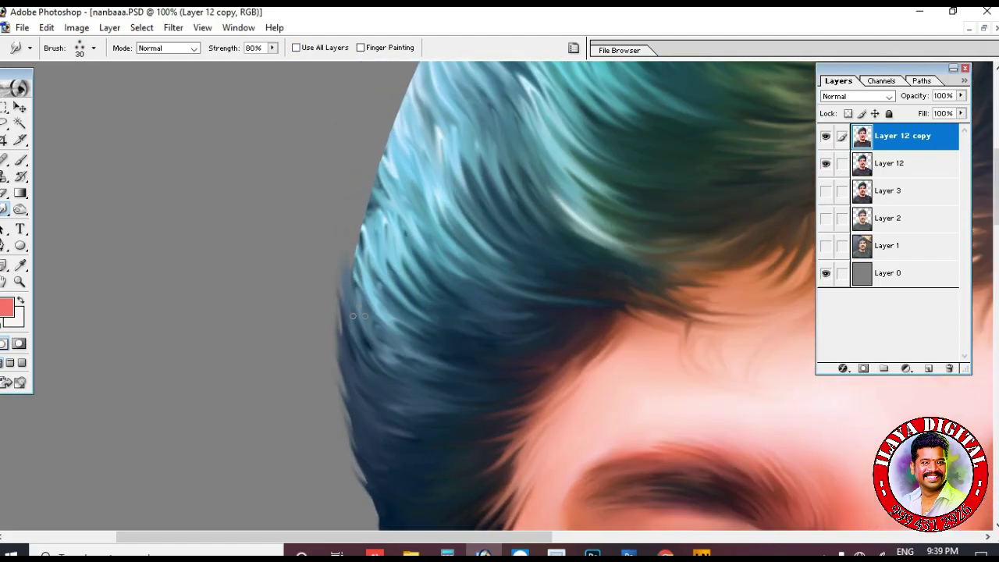
pyautogui.scroll(-4, 378, 316)
pyautogui.scroll(7, 382, 319)
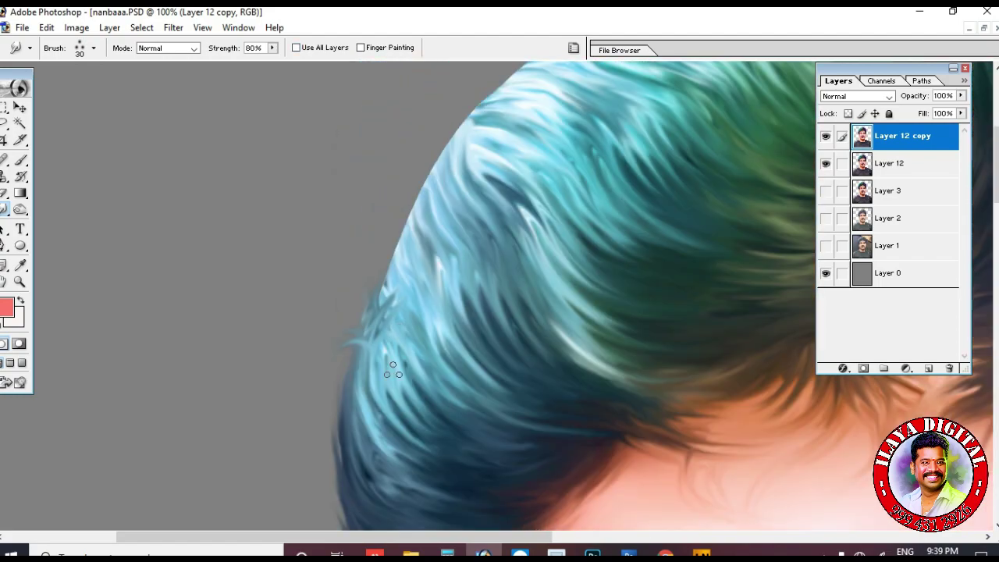
# - Pull loose strands out over the background along the upper teal edge of the hair
pyautogui.moveTo(416, 232); pyautogui.dragTo(486, 101)
pyautogui.scroll(3, 473, 188)
pyautogui.moveTo(470, 192); pyautogui.dragTo(495, 173)
pyautogui.moveTo(387, 363); pyautogui.dragTo(421, 297)
pyautogui.scroll(4, 421, 297)
pyautogui.hscroll(6, 661, 194)
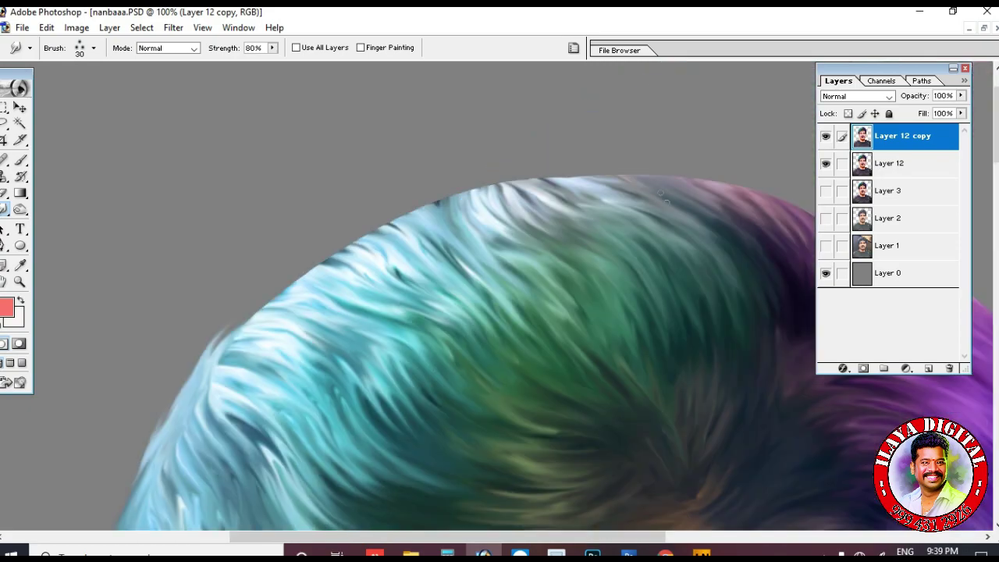
# - Smudge small wisps upward from the light teal and grey top edge of the hair into the background
pyautogui.moveTo(538, 197); pyautogui.dragTo(493, 178)
pyautogui.moveTo(468, 218); pyautogui.dragTo(446, 192)
pyautogui.moveTo(431, 234); pyautogui.dragTo(418, 187)
pyautogui.moveTo(460, 214); pyautogui.dragTo(499, 171)
pyautogui.scroll(-3, 491, 168)
pyautogui.moveTo(390, 137); pyautogui.dragTo(420, 105)
pyautogui.moveTo(301, 176); pyautogui.dragTo(332, 141)
pyautogui.moveTo(266, 193)
pyautogui.mouseDown()
pyautogui.moveTo(226, 234)
pyautogui.moveTo(350, 138)
pyautogui.moveTo(208, 259)
pyautogui.moveTo(296, 198)
pyautogui.moveTo(404, 154)
pyautogui.moveTo(507, 258)
pyautogui.moveTo(446, 359)
pyautogui.moveTo(248, 281)
pyautogui.moveTo(430, 388)
pyautogui.moveTo(514, 376)
pyautogui.mouseUp()
# - Pull fine strands outward from the top edge of the hair around the parting and the purple section
pyautogui.scroll(3, 484, 312)
pyautogui.hscroll(6, 429, 258)
pyautogui.moveTo(375, 228)
pyautogui.mouseDown()
pyautogui.moveTo(355, 187)
pyautogui.moveTo(273, 158)
pyautogui.mouseUp()
pyautogui.moveTo(260, 162)
pyautogui.mouseDown()
pyautogui.moveTo(210, 143)
pyautogui.moveTo(300, 176)
pyautogui.moveTo(226, 170)
pyautogui.mouseUp()
pyautogui.moveTo(390, 234); pyautogui.dragTo(335, 173)
pyautogui.moveTo(461, 199); pyautogui.dragTo(355, 130)
pyautogui.moveTo(398, 134); pyautogui.dragTo(337, 112)
# - Smudge stray strands outward along the purple side's outer hair edge down toward the ear
pyautogui.scroll(-3, 484, 191)
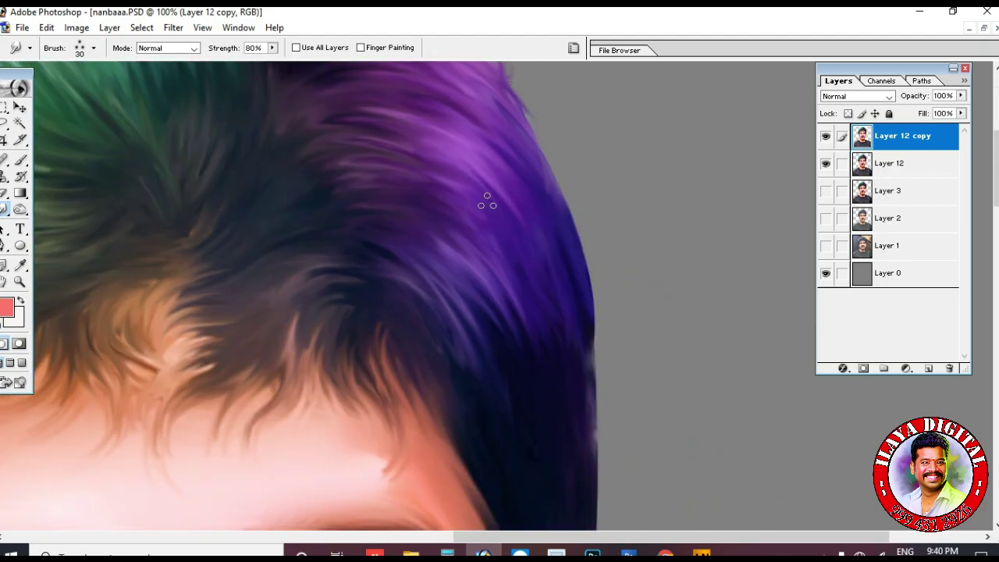
pyautogui.scroll(-3, 561, 191)
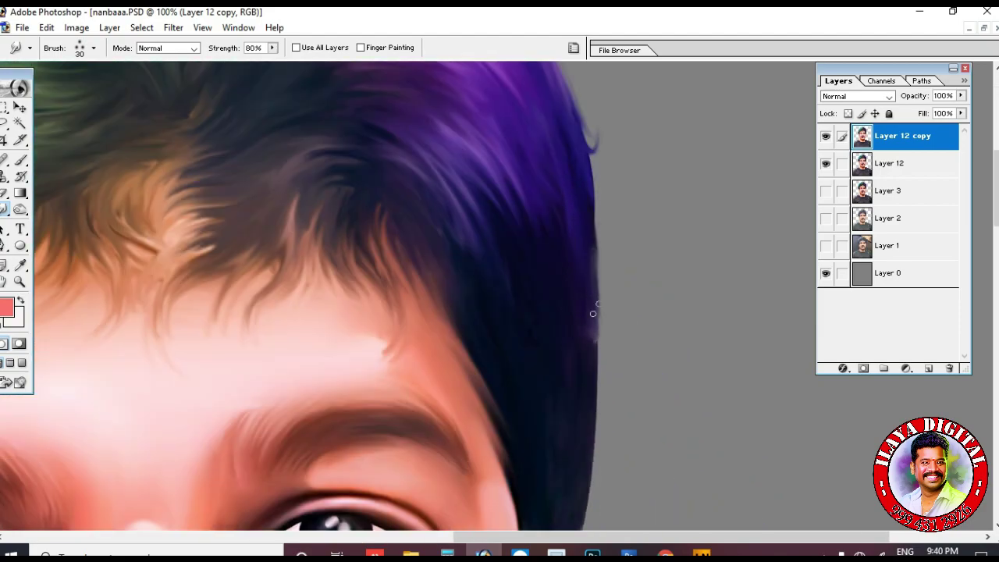
pyautogui.scroll(-3, 578, 196)
pyautogui.scroll(-3, 569, 234)
pyautogui.hotkey('ctrl', '-')
pyautogui.hotkey('ctrl', '-')
pyautogui.hotkey('ctrl', '-')
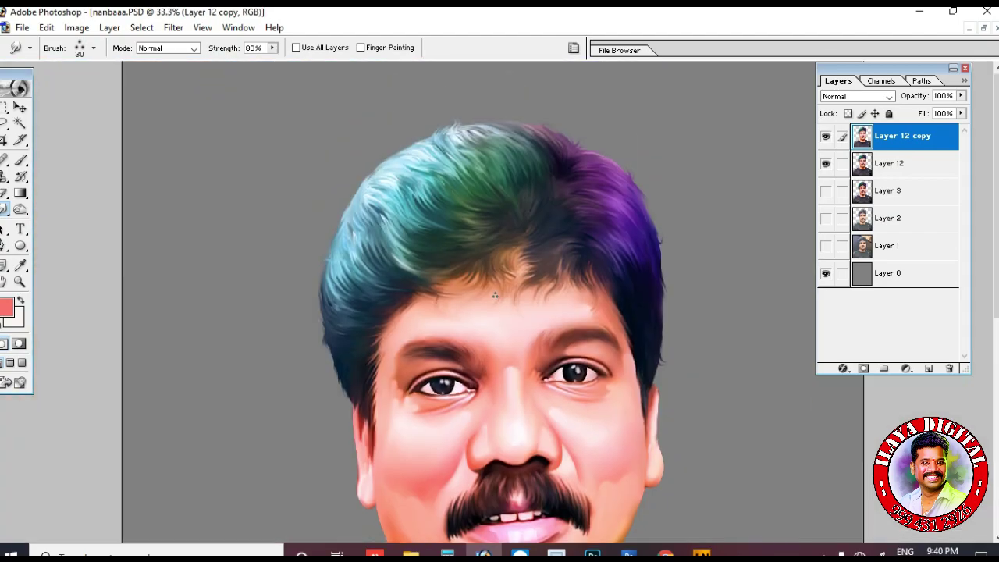
pyautogui.hotkey('ctrl', '0')
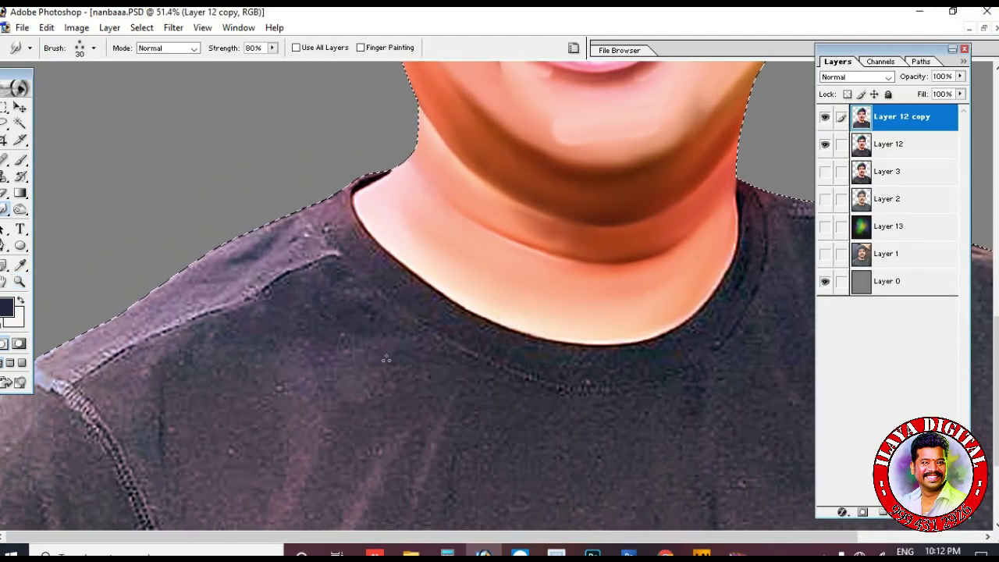
# - Smooth the T-shirt's light shoulder panel and its dark fold with a 70 px round smudge brush at 40% strength
pyautogui.press('[')
pyautogui.press('[')
pyautogui.press('[')
pyautogui.press('4')
pyautogui.moveTo(283, 223)
pyautogui.mouseDown()
pyautogui.moveTo(251, 236)
pyautogui.moveTo(314, 240)
pyautogui.moveTo(625, 328)
pyautogui.mouseUp()
pyautogui.hotkey('ctrl', 'alt', '0')
pyautogui.press('[')
pyautogui.press('[')
pyautogui.moveTo(508, 291); pyautogui.dragTo(496, 235)
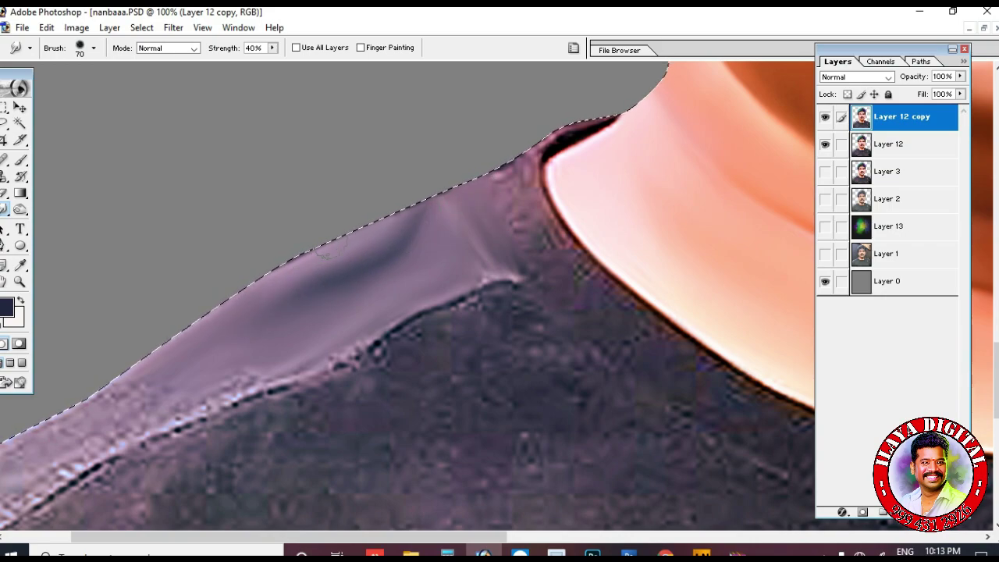
# - Smooth the shoulder end near the neck and the adjoining collar band with an 80 px smudge brush
pyautogui.moveTo(430, 213); pyautogui.dragTo(643, 95)
pyautogui.press(']')
pyautogui.moveTo(557, 174); pyautogui.dragTo(574, 241)
pyautogui.moveTo(529, 218)
pyautogui.mouseDown()
pyautogui.moveTo(532, 269)
pyautogui.moveTo(505, 188)
pyautogui.moveTo(543, 277)
pyautogui.moveTo(576, 277)
pyautogui.mouseUp()
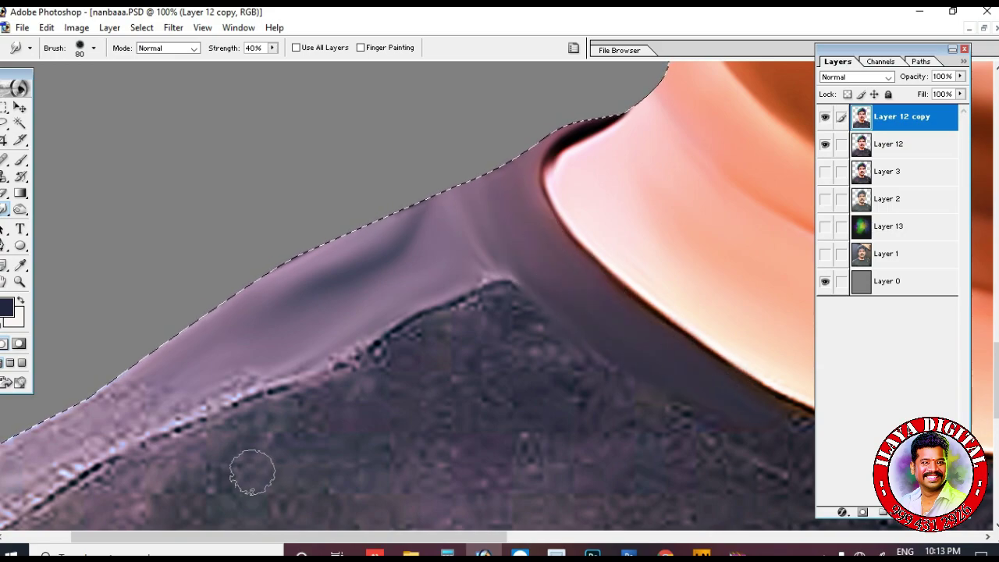
# - Hide the panels and smudge the front collar band, its seam and the fabric just below it smooth
pyautogui.moveTo(252, 471); pyautogui.dragTo(197, 395)
pyautogui.press('Tab')
pyautogui.hotkey('ctrl', '-')
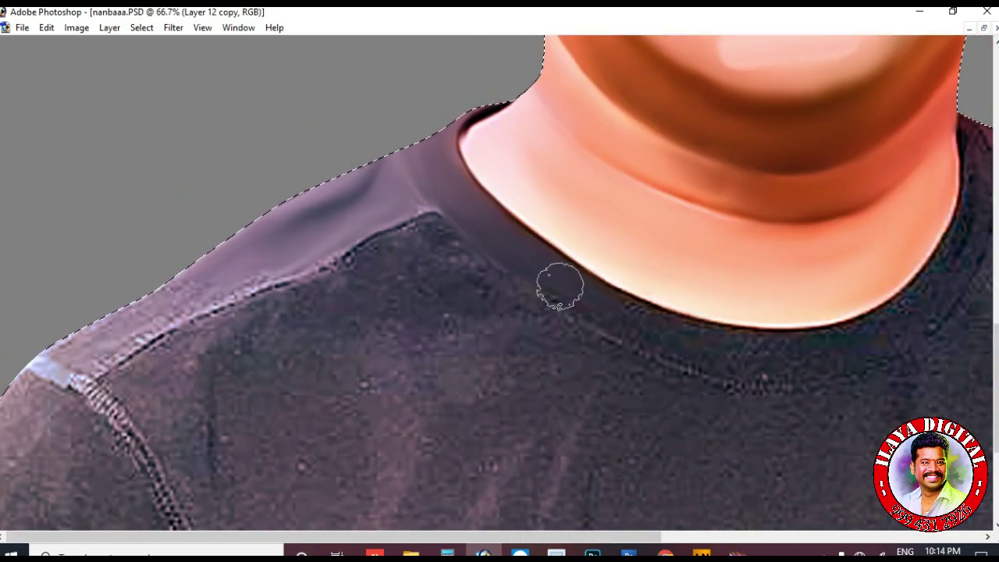
pyautogui.moveTo(768, 350)
pyautogui.mouseDown()
pyautogui.moveTo(832, 347)
pyautogui.moveTo(787, 355)
pyautogui.mouseUp()
pyautogui.moveTo(519, 250)
pyautogui.mouseDown()
pyautogui.moveTo(638, 327)
pyautogui.moveTo(765, 348)
pyautogui.moveTo(865, 338)
pyautogui.mouseUp()
pyautogui.moveTo(456, 263)
pyautogui.mouseDown()
pyautogui.moveTo(475, 298)
pyautogui.moveTo(569, 359)
pyautogui.moveTo(785, 401)
pyautogui.moveTo(846, 394)
pyautogui.mouseUp()
# - Smooth the outer shoulder end, the upper sleeve seam and the fabric along the shoulder seam
pyautogui.moveTo(68, 355)
pyautogui.mouseDown()
pyautogui.moveTo(35, 365)
pyautogui.moveTo(47, 361)
pyautogui.moveTo(59, 383)
pyautogui.mouseUp()
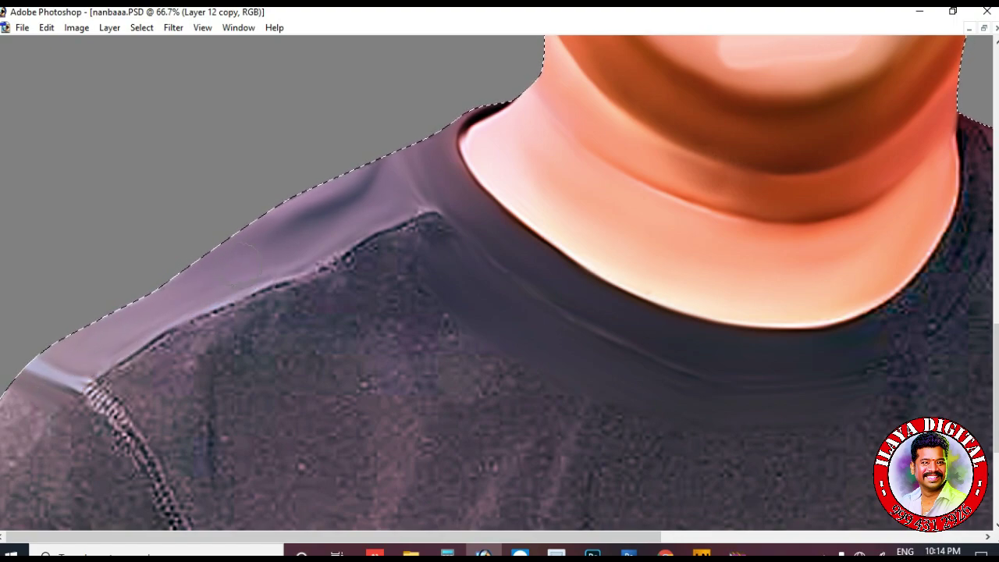
pyautogui.moveTo(108, 415); pyautogui.dragTo(172, 518)
pyautogui.moveTo(208, 484); pyautogui.dragTo(226, 364)
pyautogui.moveTo(145, 373)
pyautogui.mouseDown()
pyautogui.moveTo(201, 319)
pyautogui.moveTo(375, 257)
pyautogui.moveTo(427, 224)
pyautogui.moveTo(385, 258)
pyautogui.mouseUp()
# - Enlarge the smudge brush and smooth the grainy chest fabric into soft folds down to the bottom edge
pyautogui.press(']')
pyautogui.press(']')
pyautogui.press(']')
pyautogui.press(']')
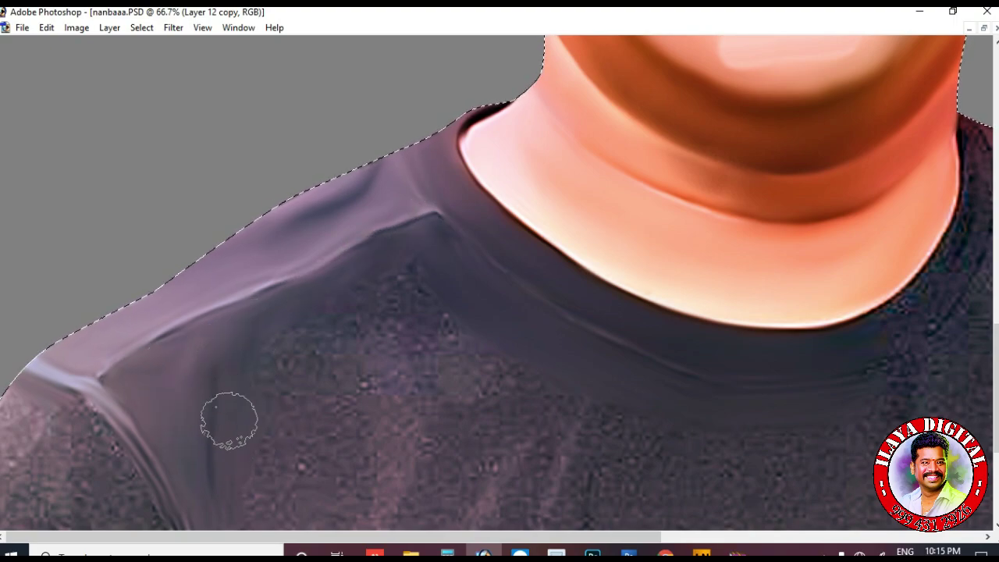
pyautogui.scroll(-3, 413, 212)
pyautogui.scroll(-3, 546, 351)
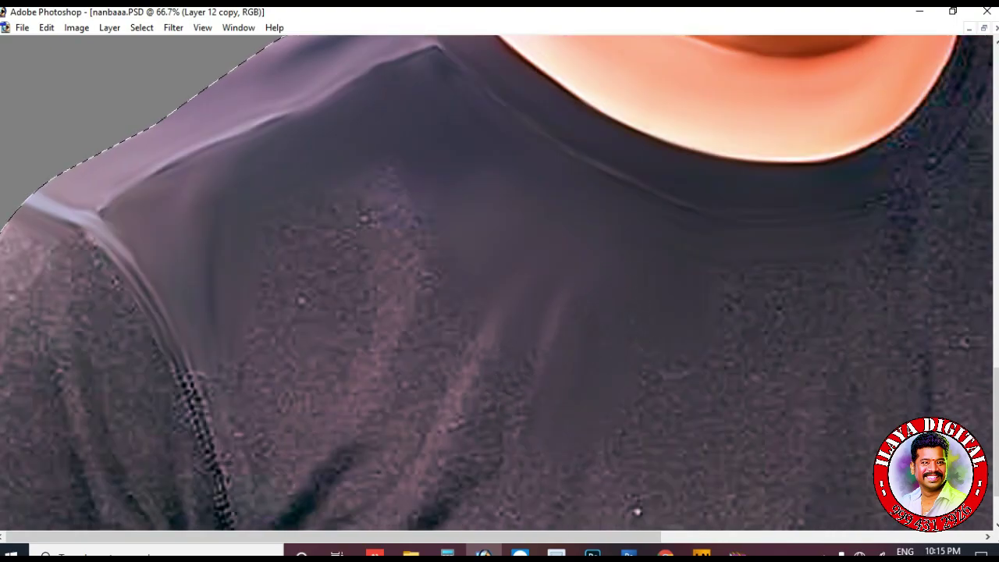
pyautogui.moveTo(267, 476)
pyautogui.mouseDown()
pyautogui.moveTo(384, 491)
pyautogui.moveTo(616, 487)
pyautogui.moveTo(532, 386)
pyautogui.moveTo(629, 457)
pyautogui.moveTo(444, 476)
pyautogui.moveTo(477, 250)
pyautogui.moveTo(448, 198)
pyautogui.moveTo(286, 225)
pyautogui.moveTo(322, 206)
pyautogui.moveTo(381, 237)
pyautogui.moveTo(379, 133)
pyautogui.mouseUp()
pyautogui.scroll(-3, 584, 191)
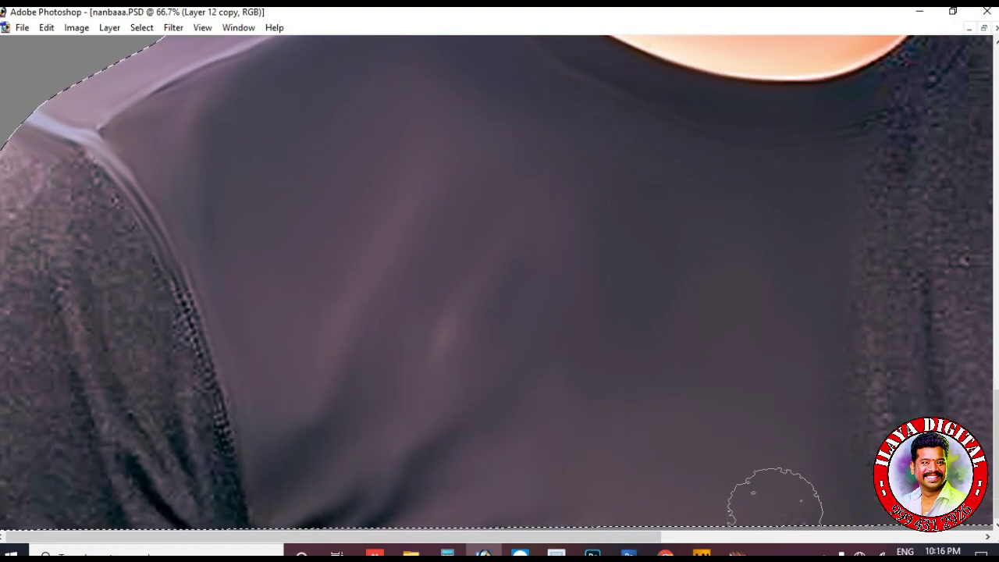
# - Smudge the grainy sleeve beside the armhole seam into smooth lengthwise shading from the shoulder down to the bottom edge
pyautogui.scroll(1, 778, 517)
pyautogui.moveTo(23, 191); pyautogui.dragTo(11, 273)
pyautogui.moveTo(17, 332); pyautogui.dragTo(40, 515)
pyautogui.moveTo(50, 298)
pyautogui.mouseDown()
pyautogui.moveTo(116, 515)
pyautogui.moveTo(148, 493)
pyautogui.mouseUp()
pyautogui.moveTo(78, 185); pyautogui.dragTo(176, 343)
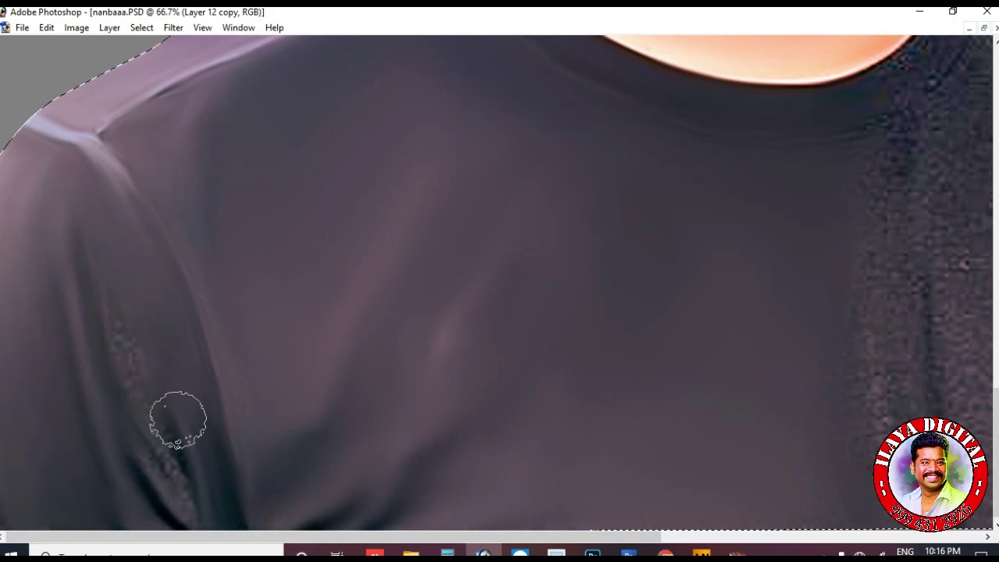
# - Enlarge the smudge brush and smooth the remaining grain on the middle of the chest below the collar
pyautogui.hscroll(5, 612, 369)
pyautogui.press(']')
pyautogui.press(']')
pyautogui.press(']')
pyautogui.press(']')
pyautogui.press(']')
pyautogui.moveTo(535, 330)
pyautogui.mouseDown()
pyautogui.moveTo(639, 259)
pyautogui.moveTo(496, 443)
pyautogui.moveTo(444, 468)
pyautogui.moveTo(505, 288)
pyautogui.mouseUp()
# - Shrink the smudge brush and smooth the collar band where it rises to the neck on the logo side
pyautogui.scroll(5, 505, 287)
pyautogui.press('[')
pyautogui.press('[')
pyautogui.press('[')
pyautogui.press('[')
pyautogui.press('[')
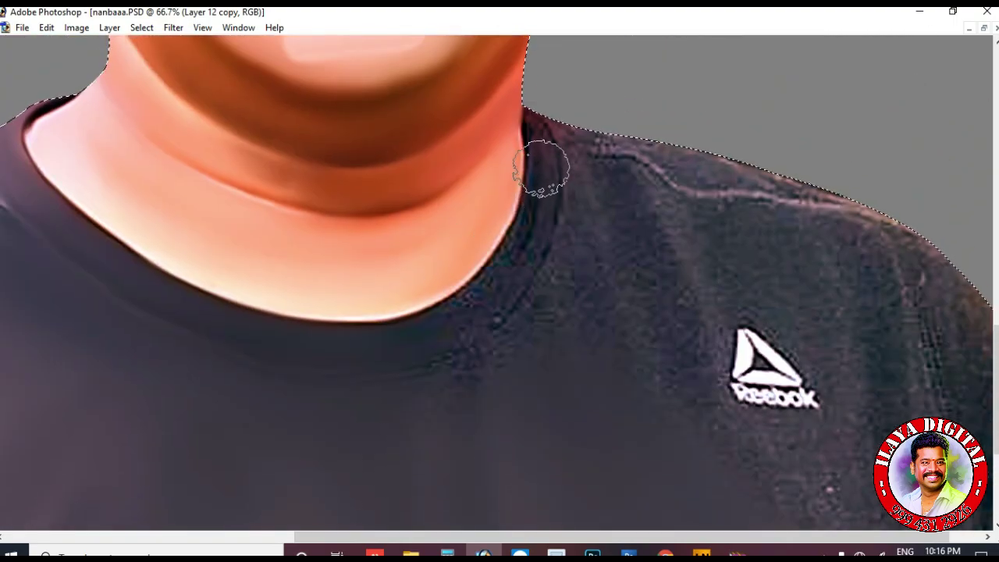
pyautogui.moveTo(447, 319)
pyautogui.mouseDown()
pyautogui.moveTo(431, 294)
pyautogui.moveTo(511, 231)
pyautogui.moveTo(523, 251)
pyautogui.moveTo(527, 229)
pyautogui.moveTo(395, 359)
pyautogui.moveTo(432, 383)
pyautogui.moveTo(434, 412)
pyautogui.moveTo(583, 242)
pyautogui.moveTo(674, 343)
pyautogui.moveTo(638, 211)
pyautogui.moveTo(562, 129)
pyautogui.mouseUp()
# - Smooth the shoulder and its seam on the logo side, and the folds running down from it
pyautogui.press(']')
pyautogui.moveTo(729, 178)
pyautogui.mouseDown()
pyautogui.moveTo(802, 187)
pyautogui.moveTo(598, 140)
pyautogui.moveTo(631, 178)
pyautogui.moveTo(759, 199)
pyautogui.moveTo(918, 254)
pyautogui.moveTo(702, 263)
pyautogui.moveTo(648, 187)
pyautogui.moveTo(809, 230)
pyautogui.moveTo(893, 314)
pyautogui.moveTo(867, 331)
pyautogui.moveTo(880, 362)
pyautogui.moveTo(783, 229)
pyautogui.moveTo(689, 256)
pyautogui.moveTo(657, 188)
pyautogui.mouseUp()
pyautogui.press(']')
pyautogui.press(']')
pyautogui.press(']')
pyautogui.moveTo(662, 258); pyautogui.dragTo(635, 242)
# - Smudge the fabric around the Reebok logo smooth, keeping the logo itself sharp
pyautogui.press('[')
pyautogui.press('[')
pyautogui.moveTo(713, 313)
pyautogui.mouseDown()
pyautogui.moveTo(718, 343)
pyautogui.moveTo(754, 286)
pyautogui.mouseUp()
pyautogui.press(']')
pyautogui.press(']')
pyautogui.press(']')
pyautogui.press(']')
# - Smooth the chest folds beside the Reebok logo and the grainy outer sleeve on that side
pyautogui.scroll(-3, 768, 291)
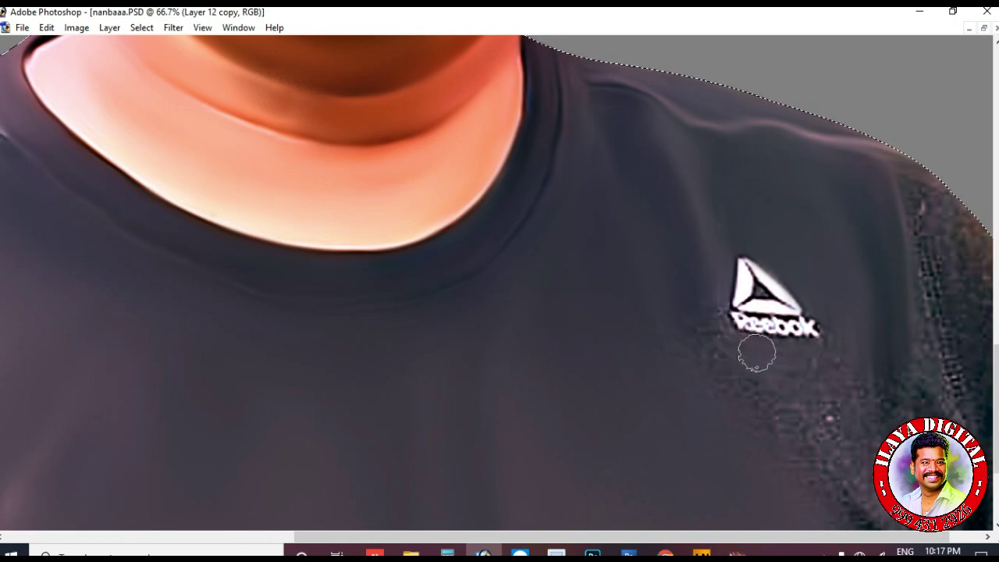
pyautogui.moveTo(692, 322)
pyautogui.mouseDown()
pyautogui.moveTo(753, 374)
pyautogui.moveTo(668, 205)
pyautogui.mouseUp()
pyautogui.moveTo(934, 431); pyautogui.dragTo(887, 433)
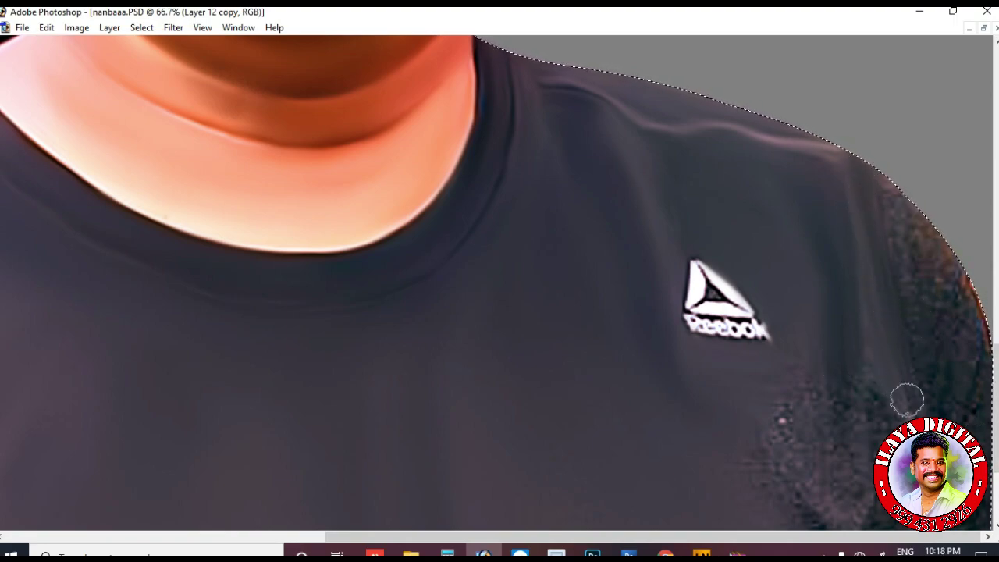
pyautogui.scroll(2, 940, 384)
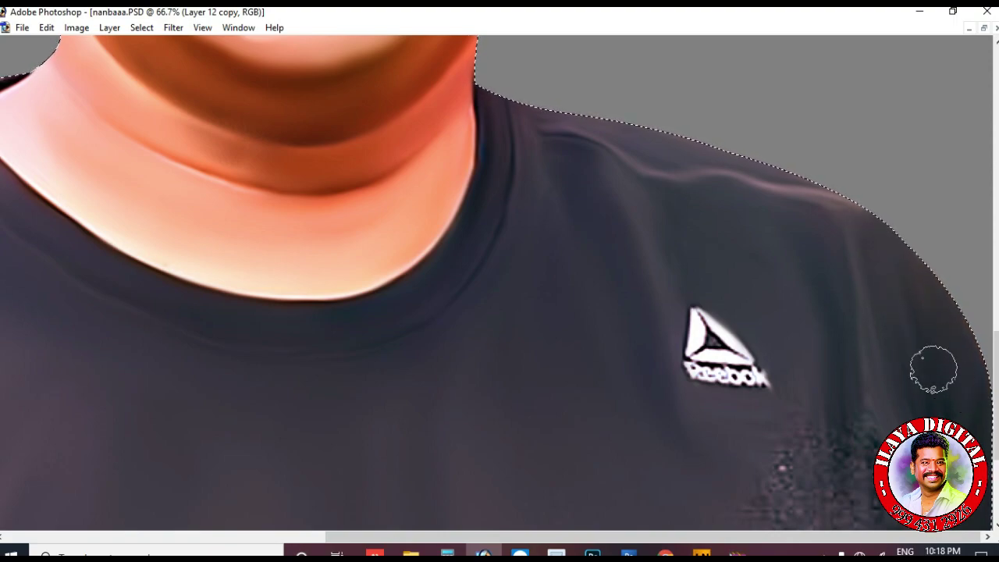
# - Try smudging the lower edge of the Reebok lettering with a small brush, and undo the stroke
pyautogui.press('[')
pyautogui.press('[')
pyautogui.press('[')
pyautogui.press('[')
pyautogui.press('[')
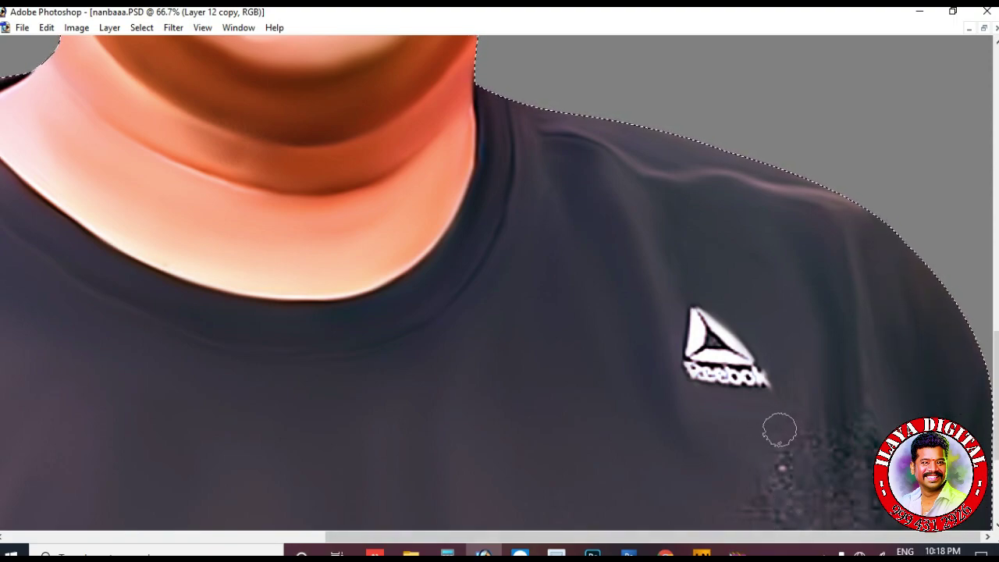
pyautogui.press('[')
pyautogui.press('[')
pyautogui.press('[')
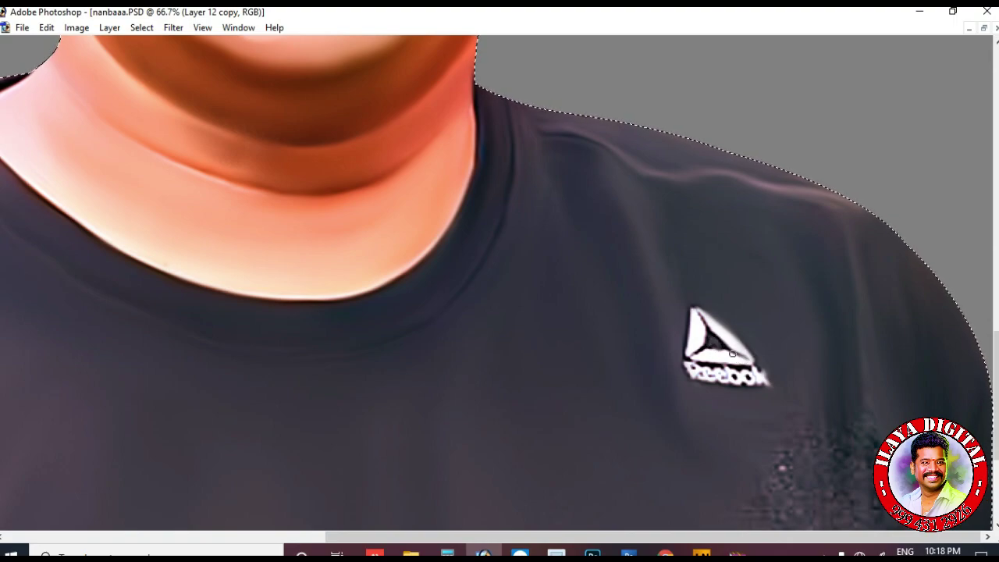
pyautogui.press(']')
pyautogui.press(']')
pyautogui.press(']')
pyautogui.press(']')
pyautogui.moveTo(743, 375); pyautogui.dragTo(743, 400)
pyautogui.press('r')
pyautogui.hotkey('ctrl', 'z')
# - Smooth the last grainy fabric below the Reebok logo down to the bottom edge
pyautogui.press('[')
pyautogui.press('[')
pyautogui.press('[')
pyautogui.press('[')
pyautogui.press('[')
pyautogui.moveTo(814, 438); pyautogui.dragTo(868, 507)
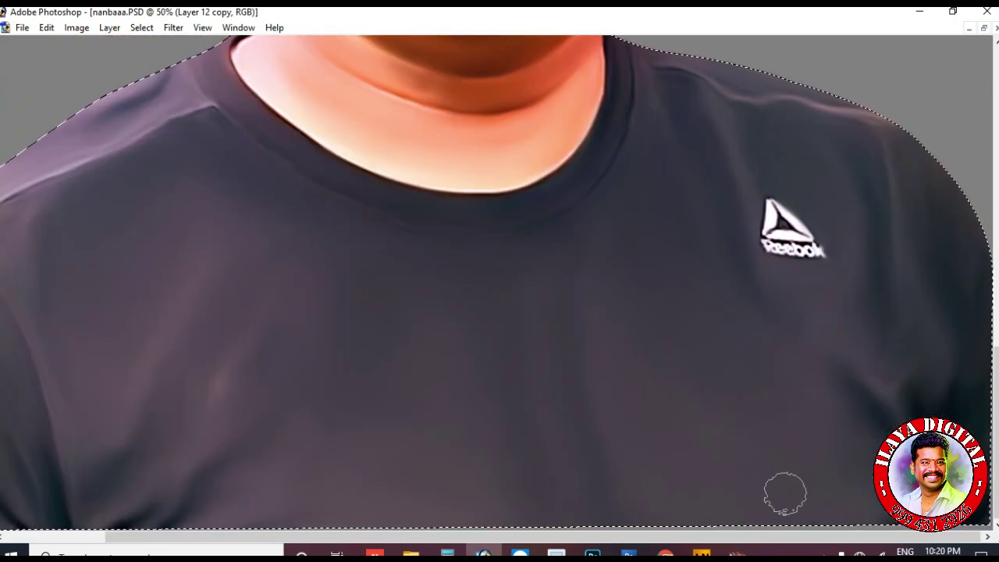
# - Clear the selection and show the colourful background on Layer 13 behind the painted portrait
pyautogui.hotkey('ctrl', '-')
pyautogui.hotkey('ctrl', '-')
pyautogui.hotkey('ctrl', '-')
pyautogui.press('F7')
pyautogui.hotkey('ctrl', 'd')
pyautogui.click(824, 227)
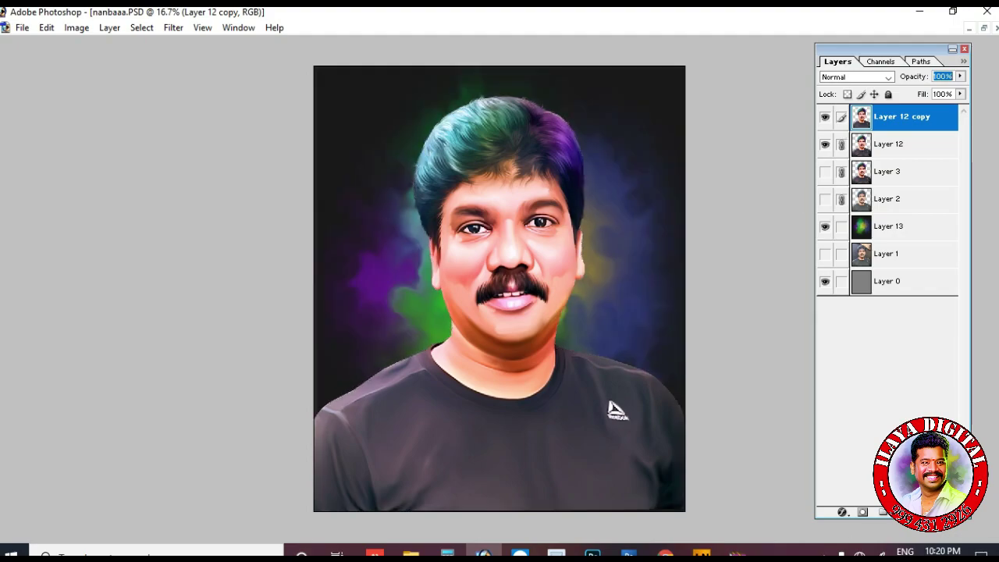
# - Enlarge the linked portrait layers slightly with Free Transform so they extend just past the canvas edge
pyautogui.hotkey('ctrl', 't')
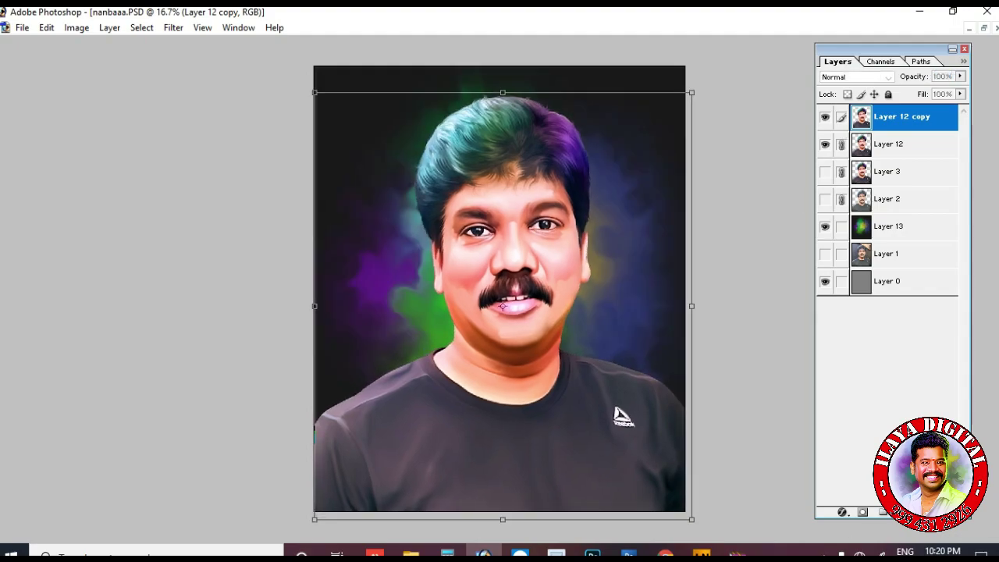
pyautogui.press('Return')
pyautogui.scroll(2, 565, 365)
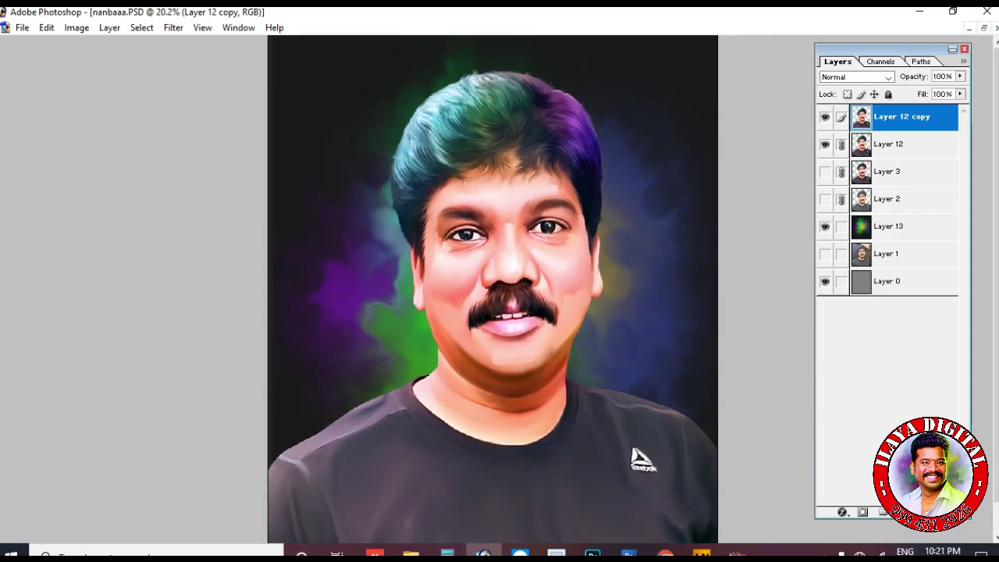
# - Show Layer 2, hide Layer 12, and toggle Layer 12 copy to compare the painting with the original photo
pyautogui.click(824, 199)
pyautogui.moveTo(824, 144); pyautogui.dragTo(825, 117)
pyautogui.click(825, 117)
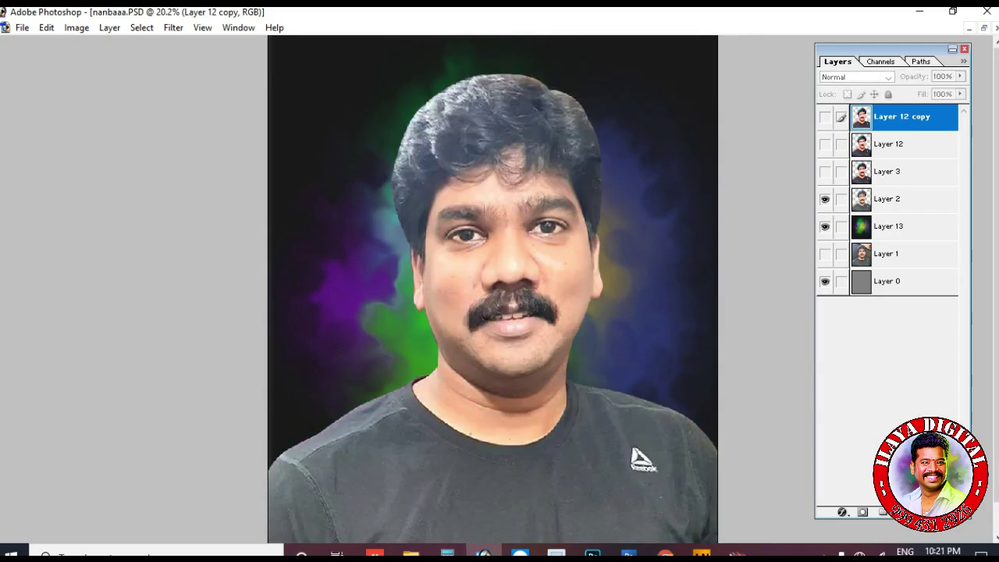
pyautogui.click(825, 117)
pyautogui.click(824, 117)
pyautogui.click(825, 117)
pyautogui.scroll(-2, 697, 223)
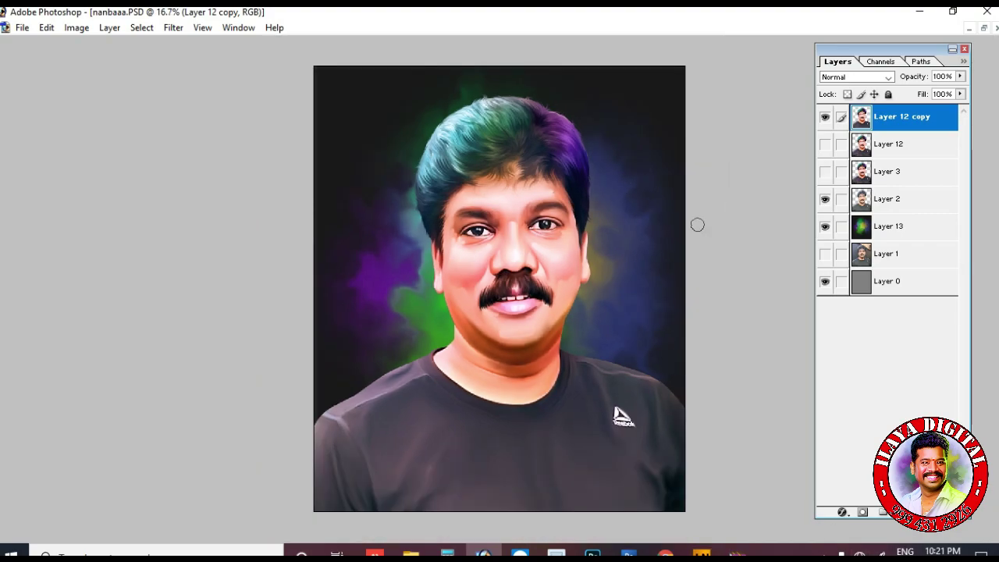
# - Add a new layer above the portrait and draw curved hair-strand paths over the teal hair above the forehead
pyautogui.scroll(3, 697, 223)
pyautogui.hotkey('ctrl', 'alt', 'shift', 'n')
pyautogui.scroll(2, 462, 225)
pyautogui.scroll(3, 462, 226)
pyautogui.scroll(1, 511, 282)
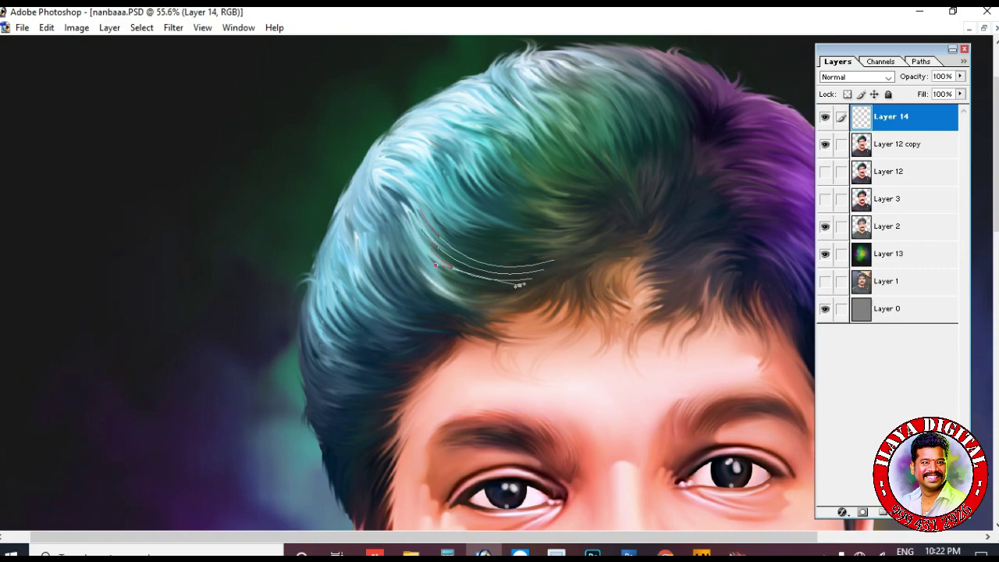
pyautogui.moveTo(532, 291); pyautogui.dragTo(613, 249)
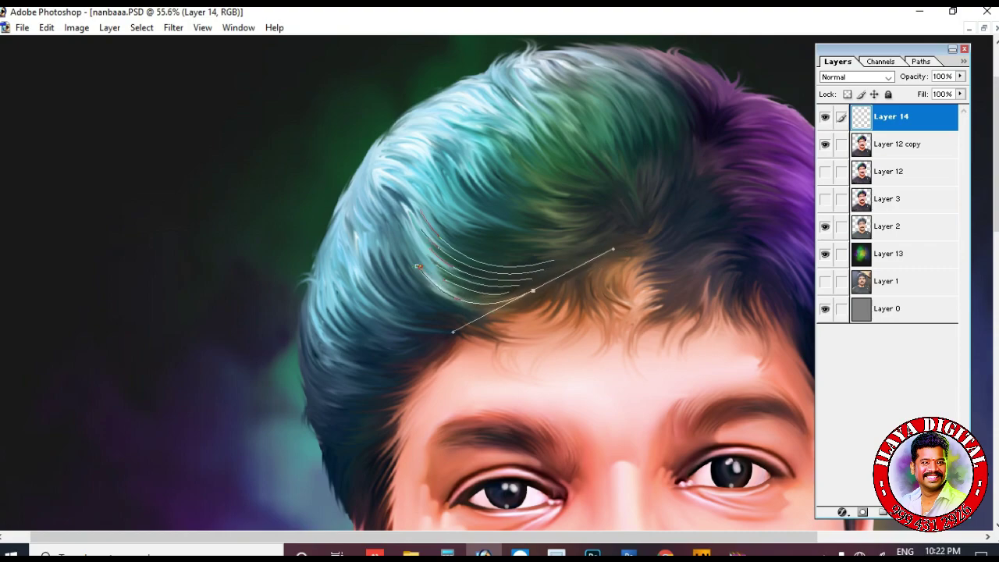
pyautogui.moveTo(565, 273); pyautogui.dragTo(607, 260)
pyautogui.press('Escape')
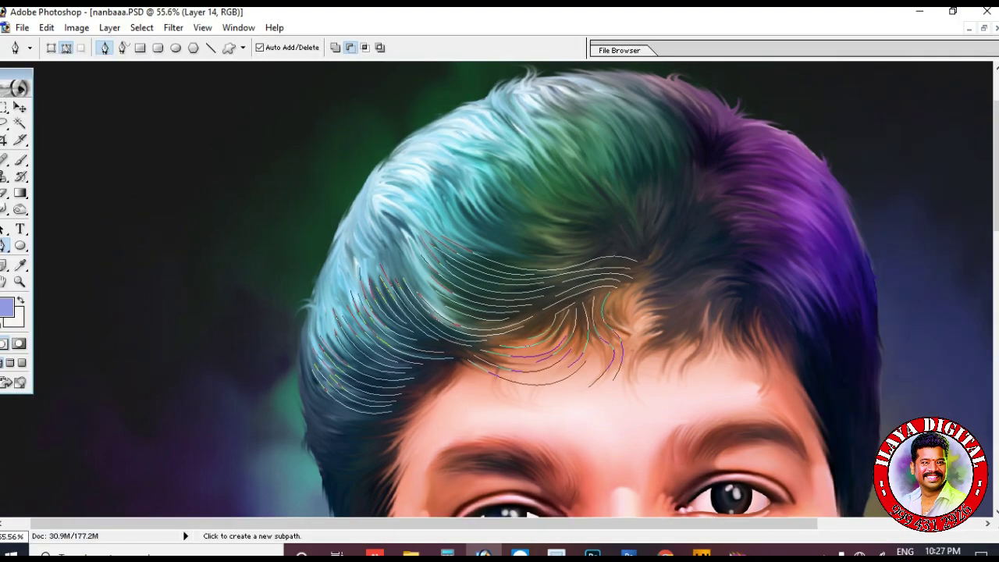
# - Add another strand path at the fringe and stroke all the strand paths with the periwinkle foreground colour
pyautogui.rightClick(651, 196)
pyautogui.click(687, 299)
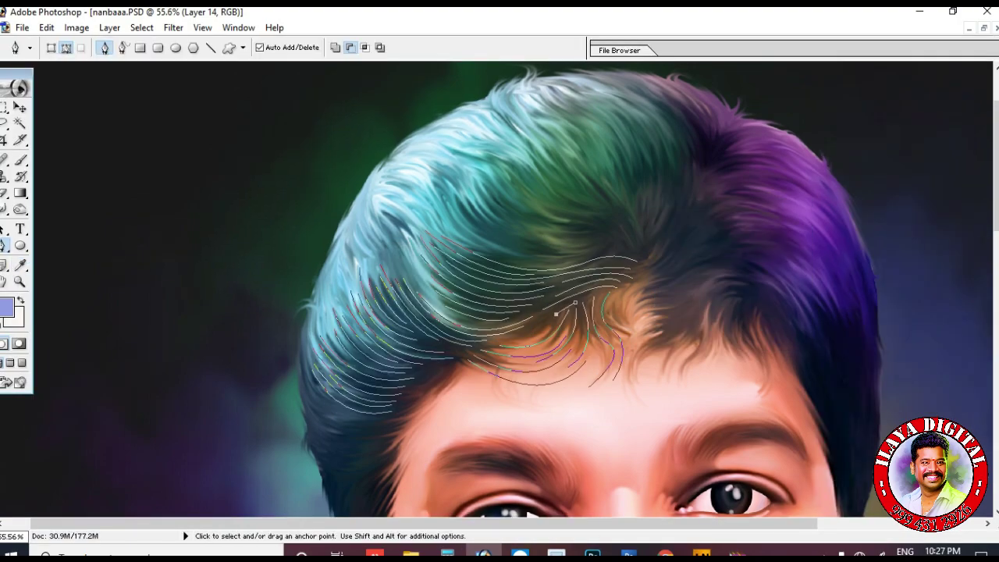
pyautogui.click(503, 337)
pyautogui.moveTo(569, 303); pyautogui.dragTo(579, 283)
pyautogui.keyDown('ctrl'); pyautogui.click(579, 297); pyautogui.keyUp('ctrl')
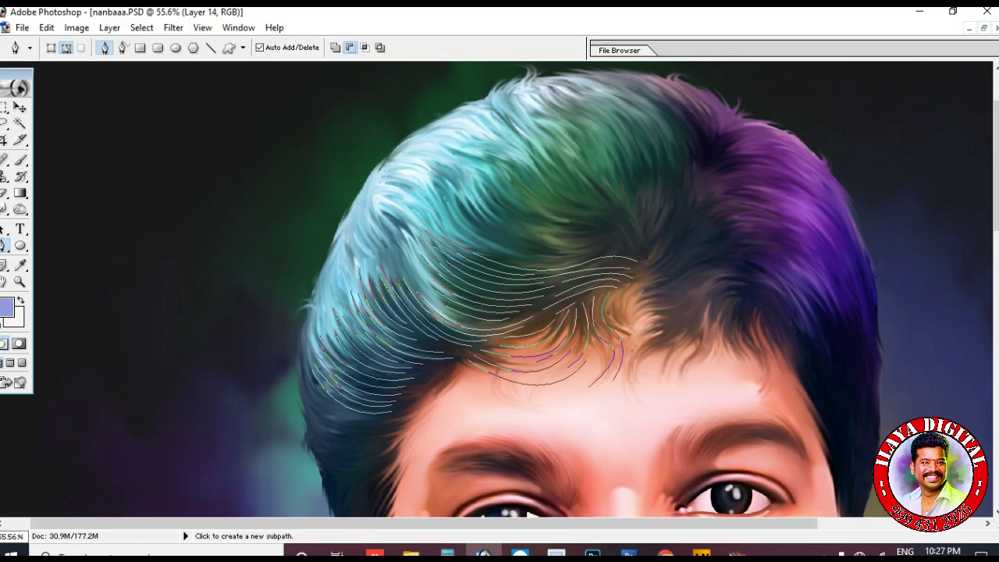
pyautogui.rightClick(689, 174)
pyautogui.click(727, 276)
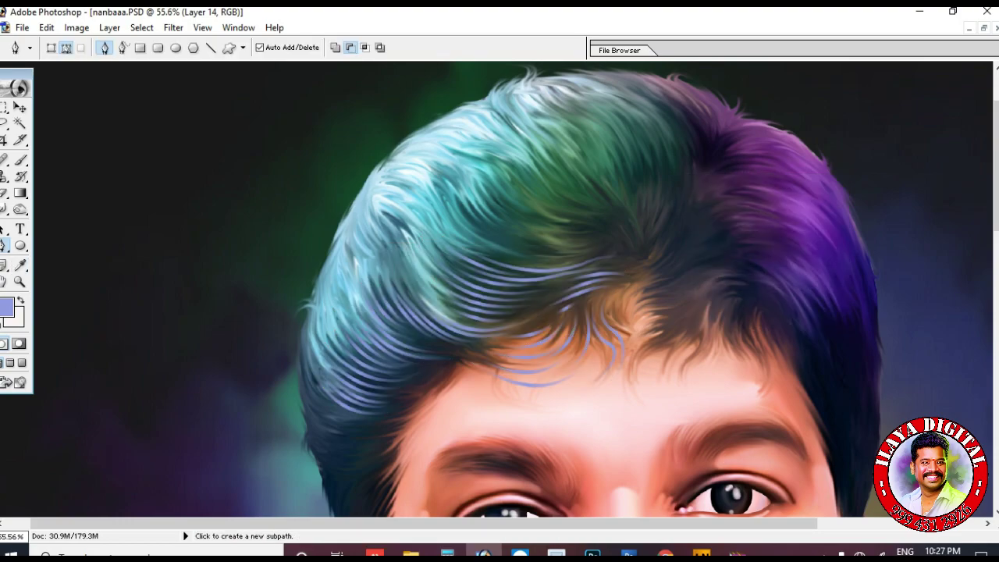
# - Shift the hue of the stroked strands to light blue with Hue/Saturation
pyautogui.hotkey('ctrl', 'u')
pyautogui.moveTo(792, 294); pyautogui.dragTo(773, 295)
pyautogui.press('Return')
# - Save a copy of the document over an existing file
pyautogui.hotkey('ctrl', 'alt', 's')
pyautogui.doubleClick(424, 232)
pyautogui.press('y')
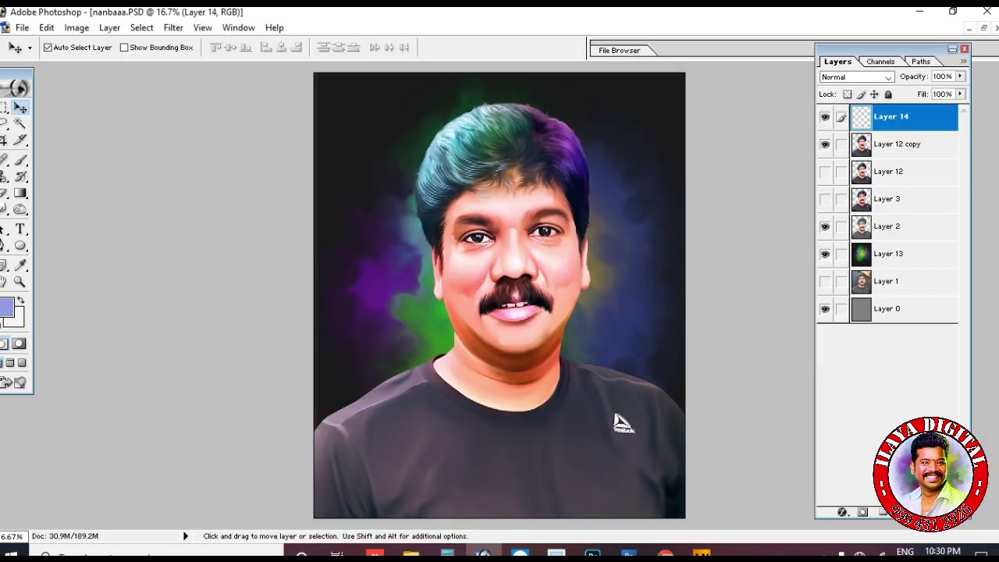
# - Draw two parallel curved strand paths across the teal-green hair above the stroked blue strands with the Pen tool
pyautogui.hotkey('ctrl', '+')
pyautogui.scroll(2, 468, 296)
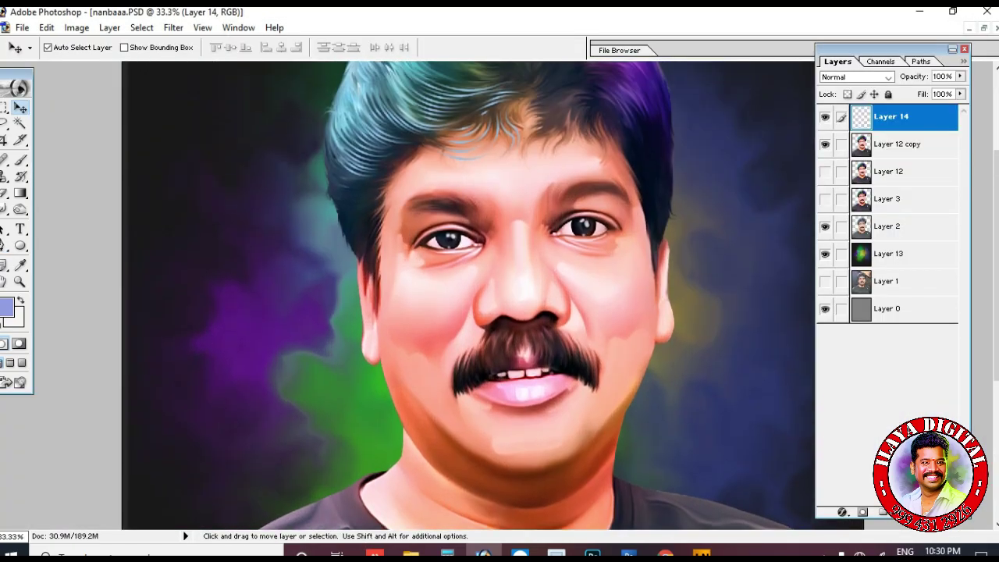
pyautogui.hotkey('ctrl', '-')
pyautogui.hotkey('ctrl', '-')
pyautogui.press('z')
pyautogui.moveTo(409, 113); pyautogui.dragTo(568, 272)
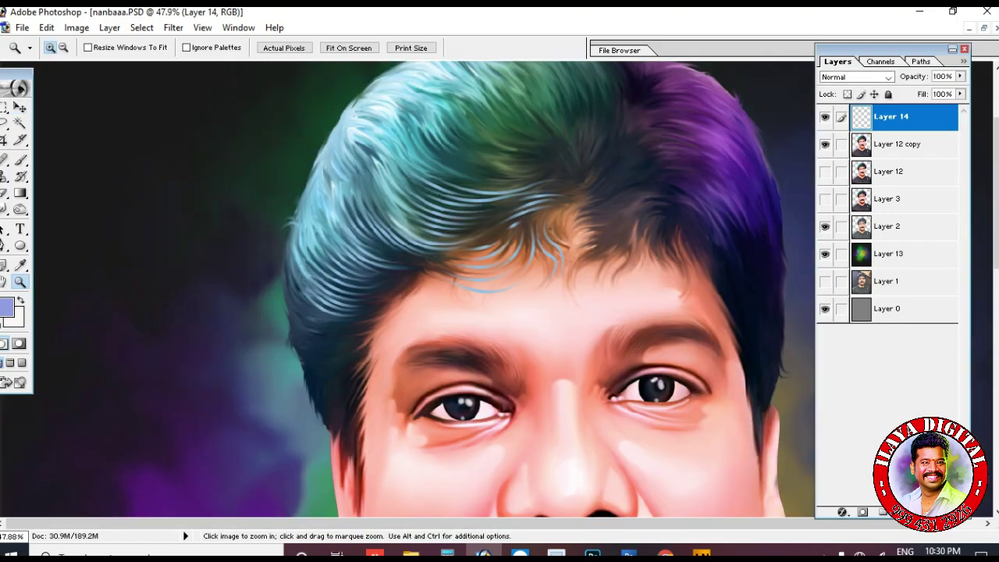
pyautogui.click(587, 287)
pyautogui.scroll(2, 468, 296)
pyautogui.press('p')
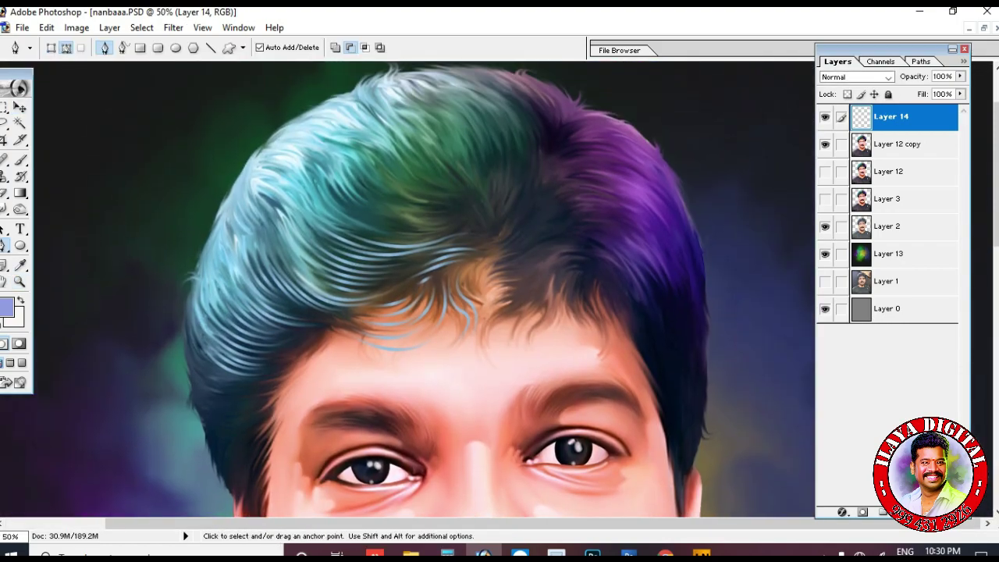
pyautogui.hotkey('ctrl', '+')
pyautogui.click(218, 200)
pyautogui.moveTo(376, 279); pyautogui.dragTo(492, 278)
pyautogui.press('Escape')
pyautogui.click(206, 198)
pyautogui.moveTo(373, 285); pyautogui.dragTo(485, 277)
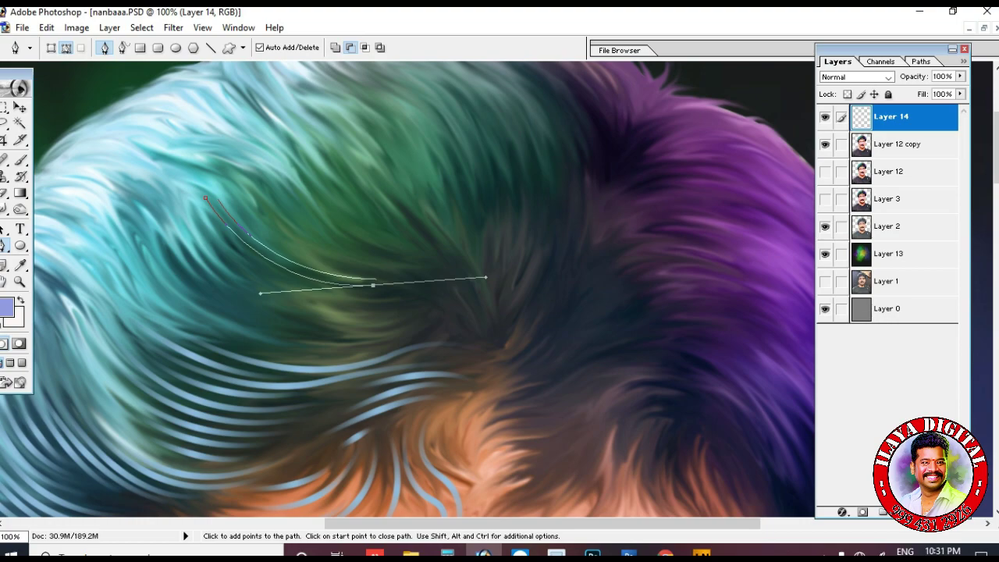
# - Draw a short arc path toward the hair whorl above the forehead and a longer strand path across the green hair
pyautogui.click(470, 331)
pyautogui.moveTo(486, 338); pyautogui.dragTo(487, 386)
pyautogui.press('Escape')
pyautogui.click(182, 256)
pyautogui.moveTo(418, 320)
pyautogui.mouseDown()
pyautogui.moveTo(513, 274)
pyautogui.moveTo(471, 313)
pyautogui.mouseUp()
pyautogui.press('Escape')
# - Fill in more parallel strand paths across the lower green hair and short arcs ending at the whorl
pyautogui.click(183, 274)
pyautogui.press('Escape')
pyautogui.moveTo(370, 348); pyautogui.dragTo(466, 319)
pyautogui.keyDown('ctrl'); pyautogui.click(466, 312); pyautogui.keyUp('ctrl')
pyautogui.click(218, 232)
pyautogui.keyDown('ctrl'); pyautogui.click(472, 276); pyautogui.keyUp('ctrl')
pyautogui.moveTo(392, 295); pyautogui.dragTo(486, 281)
pyautogui.click(227, 256)
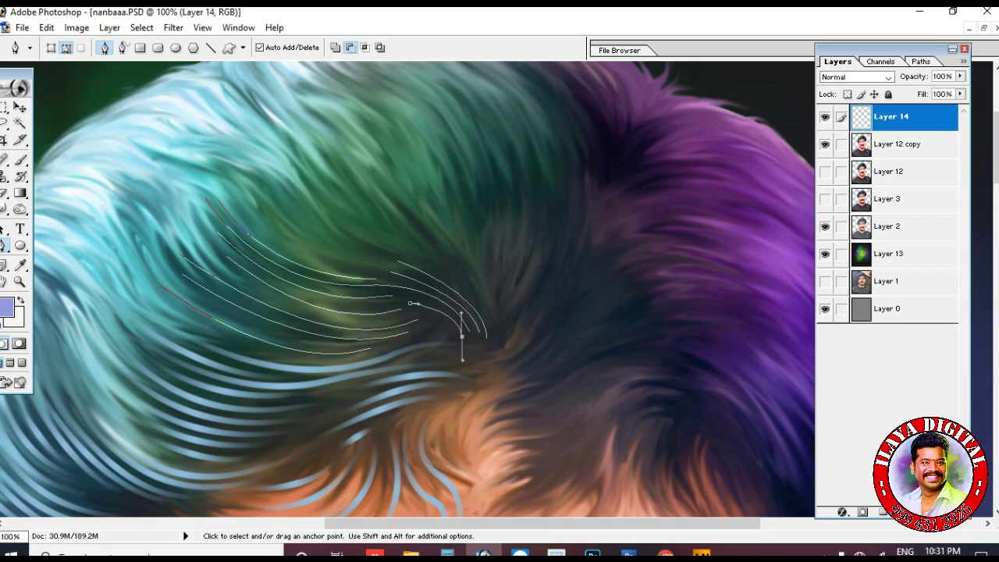
pyautogui.keyDown('ctrl'); pyautogui.click(463, 360); pyautogui.keyUp('ctrl')
# - Draw long strand paths curving down the dark green hair beside the purple section, undoing the misplaced curves
pyautogui.scroll(5, 468, 328)
pyautogui.click(480, 196)
pyautogui.moveTo(553, 400); pyautogui.dragTo(495, 505)
pyautogui.click(509, 200)
pyautogui.click(537, 213)
pyautogui.moveTo(552, 435); pyautogui.dragTo(518, 518)
pyautogui.hotkey('ctrl', 'z')
pyautogui.moveTo(557, 350); pyautogui.dragTo(495, 518)
pyautogui.hotkey('ctrl', 'z')
pyautogui.moveTo(571, 295); pyautogui.dragTo(519, 372)
pyautogui.keyDown('ctrl'); pyautogui.click(518, 367); pyautogui.keyUp('ctrl')
# - Add shorter strand paths near the crown where the dark green hair meets the purple
pyautogui.click(547, 102)
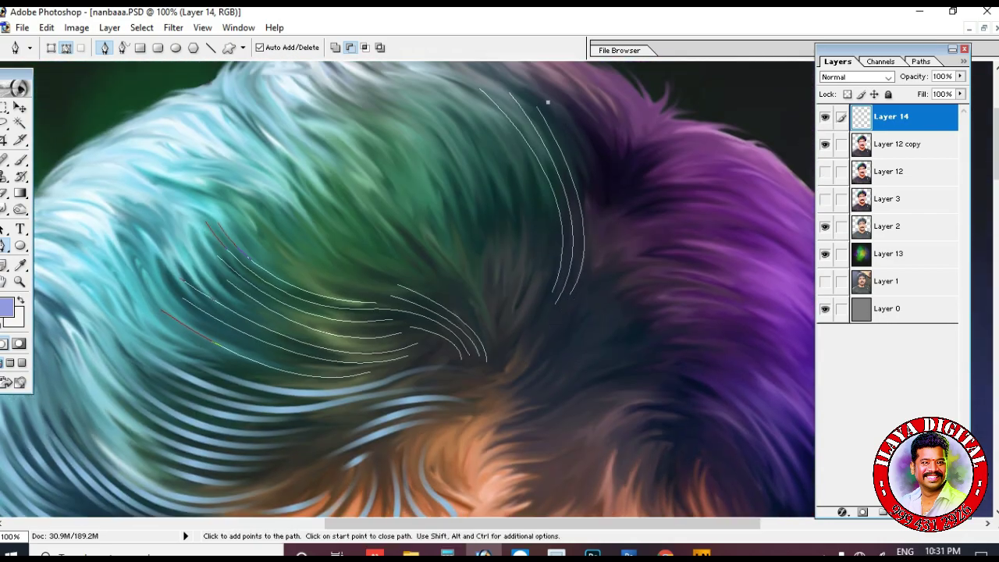
pyautogui.scroll(3, 548, 82)
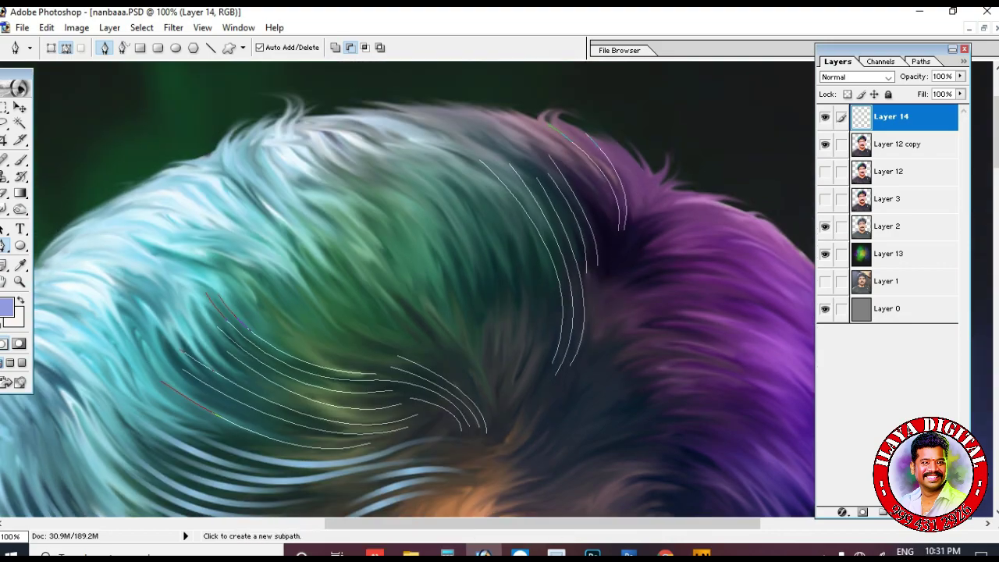
pyautogui.click(549, 151)
pyautogui.moveTo(610, 253); pyautogui.dragTo(606, 273)
# - Draw more long parallel strand paths from the crown down the dark green hair toward the whorl
pyautogui.scroll(-3, 441, 90)
pyautogui.click(441, 90)
pyautogui.keyDown('ctrl'); pyautogui.click(478, 390); pyautogui.keyUp('ctrl')
pyautogui.click(478, 118)
pyautogui.moveTo(513, 316)
pyautogui.mouseDown()
pyautogui.moveTo(481, 401)
pyautogui.moveTo(512, 380)
pyautogui.mouseUp()
pyautogui.click(484, 105)
pyautogui.keyDown('ctrl'); pyautogui.click(513, 380); pyautogui.keyUp('ctrl')
pyautogui.click(501, 118)
pyautogui.moveTo(541, 293); pyautogui.dragTo(513, 354)
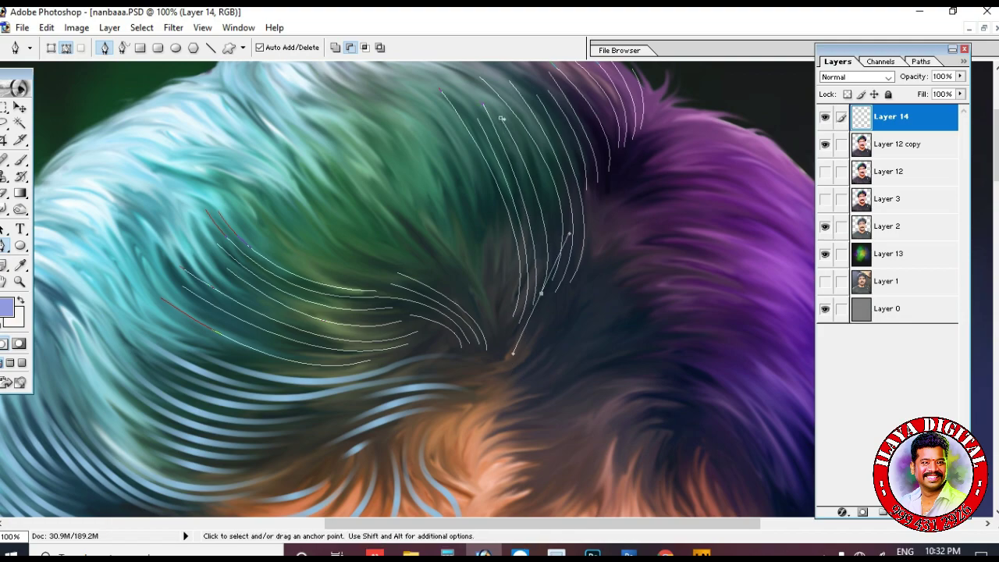
pyautogui.keyDown('ctrl'); pyautogui.click(475, 330); pyautogui.keyUp('ctrl')
# - Draw curved strand paths down the middle of the green hair, starting near the crown
pyautogui.click(385, 99)
pyautogui.moveTo(468, 260); pyautogui.dragTo(465, 319)
pyautogui.keyDown('ctrl'); pyautogui.click(469, 322); pyautogui.keyUp('ctrl')
pyautogui.click(392, 103)
pyautogui.click(416, 99)
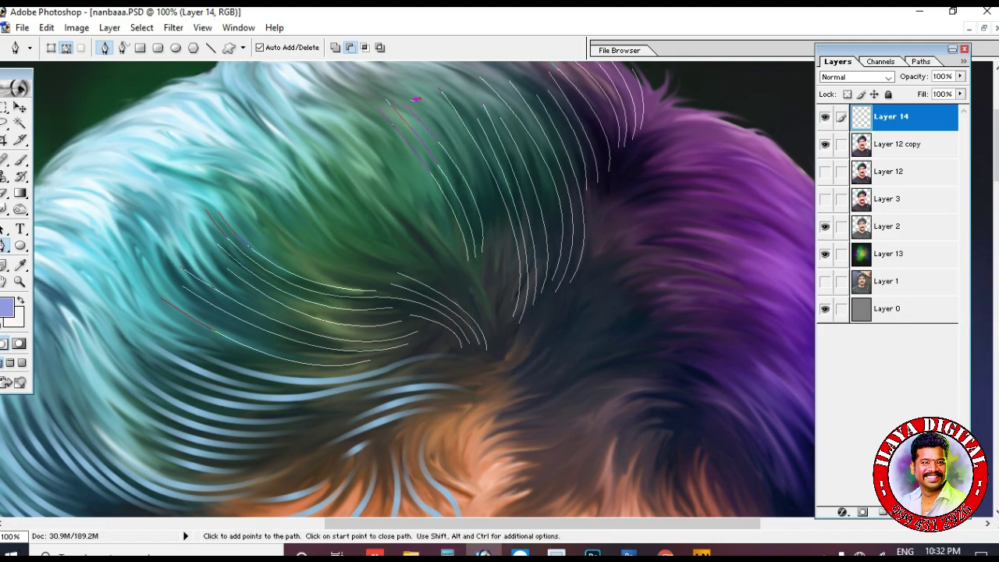
# - Draw one long S-shaped strand path from the upper green hair down to the whorl above the forehead
pyautogui.click(311, 180)
pyautogui.moveTo(426, 257); pyautogui.dragTo(495, 270)
pyautogui.click(496, 341)
pyautogui.moveTo(483, 326); pyautogui.dragTo(495, 377)
pyautogui.keyDown('ctrl'); pyautogui.click(494, 377); pyautogui.keyUp('ctrl')
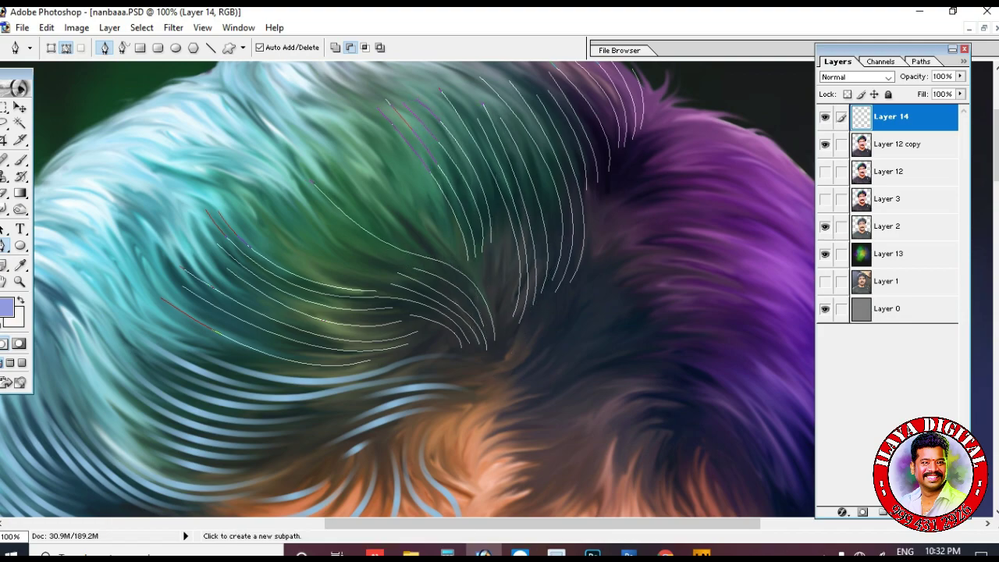
# - Draw more curved strand paths across the middle of the green hair, sweeping toward the whorl
pyautogui.click(197, 147)
pyautogui.moveTo(309, 214); pyautogui.dragTo(327, 285)
pyautogui.keyDown('alt'); pyautogui.click(309, 214); pyautogui.keyUp('alt')
pyautogui.moveTo(402, 264); pyautogui.dragTo(476, 276)
pyautogui.keyDown('ctrl'); pyautogui.click(477, 276); pyautogui.keyUp('ctrl')
pyautogui.click(291, 219)
pyautogui.moveTo(384, 274); pyautogui.dragTo(434, 273)
pyautogui.keyDown('ctrl'); pyautogui.click(434, 273); pyautogui.keyUp('ctrl')
# - Stroke the drawn strand paths in the green hair with the blue-violet foreground color and delete the paths
pyautogui.rightClick(695, 374)
pyautogui.press('Escape')
pyautogui.press('Return')
pyautogui.press('Delete')
# - Draw a few more curved strands in the green hair, stroke them, and clear the paths
pyautogui.click(358, 134)
pyautogui.moveTo(435, 231)
pyautogui.mouseDown()
pyautogui.moveTo(449, 288)
pyautogui.moveTo(474, 249)
pyautogui.moveTo(451, 310)
pyautogui.mouseUp()
pyautogui.keyDown('ctrl'); pyautogui.click(449, 288); pyautogui.keyUp('ctrl')
pyautogui.click(331, 146)
pyautogui.click(389, 144)
pyautogui.rightClick(508, 221)
pyautogui.click(557, 323)
pyautogui.press('Delete')
# - Draw curved strand paths across the upper edge of the purple hair, starting beside the parting
pyautogui.moveTo(663, 351); pyautogui.dragTo(214, 288)
pyautogui.click(197, 107)
pyautogui.moveTo(393, 159); pyautogui.dragTo(450, 259)
pyautogui.keyDown('ctrl'); pyautogui.click(450, 258); pyautogui.keyUp('ctrl')
pyautogui.click(204, 97)
pyautogui.moveTo(334, 104); pyautogui.dragTo(353, 146)
pyautogui.keyDown('ctrl'); pyautogui.click(353, 146); pyautogui.keyUp('ctrl')
pyautogui.scroll(3, 344, 148)
pyautogui.click(197, 139)
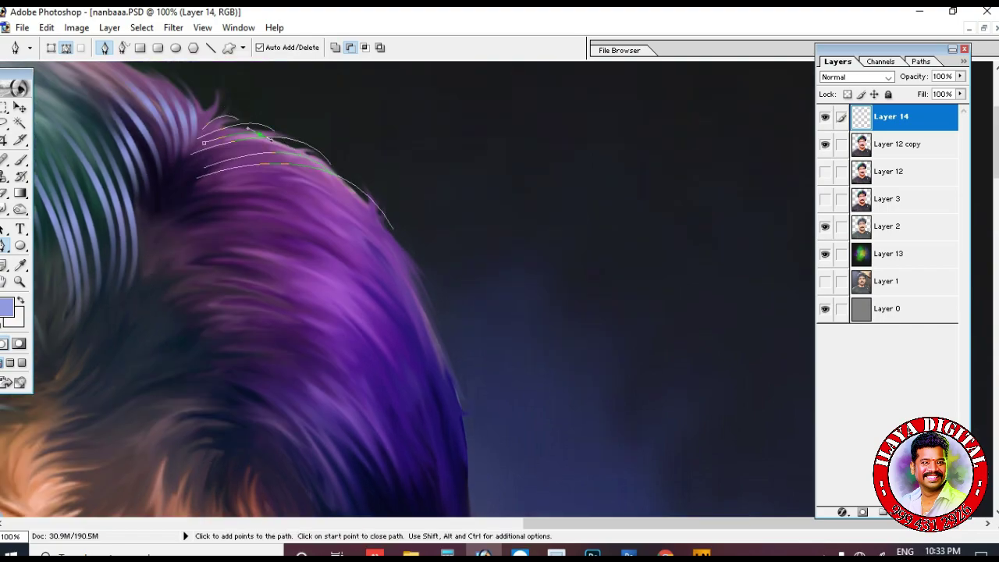
# - Draw longer strand paths from the parting over the purple hair, following its outer curve downward
pyautogui.scroll(-2, 343, 234)
pyautogui.click(195, 148)
pyautogui.moveTo(401, 224)
pyautogui.mouseDown()
pyautogui.moveTo(457, 326)
pyautogui.moveTo(417, 261)
pyautogui.moveTo(448, 305)
pyautogui.mouseUp()
pyautogui.keyDown('ctrl'); pyautogui.click(458, 326); pyautogui.keyUp('ctrl')
pyautogui.click(202, 139)
pyautogui.keyDown('ctrl'); pyautogui.click(447, 306); pyautogui.keyUp('ctrl')
pyautogui.click(216, 131)
pyautogui.moveTo(396, 197)
pyautogui.mouseDown()
pyautogui.moveTo(431, 279)
pyautogui.moveTo(451, 397)
pyautogui.mouseUp()
pyautogui.keyDown('ctrl'); pyautogui.click(408, 286); pyautogui.keyUp('ctrl')
# - Draw long parallel strand paths through the middle of the purple hair, bending down toward the side
pyautogui.scroll(-4, 408, 286)
pyautogui.click(203, 119)
pyautogui.click(182, 117)
pyautogui.moveTo(428, 282); pyautogui.dragTo(455, 443)
pyautogui.click(178, 107)
pyautogui.moveTo(423, 245); pyautogui.dragTo(448, 355)
pyautogui.keyDown('ctrl'); pyautogui.click(448, 355); pyautogui.keyUp('ctrl')
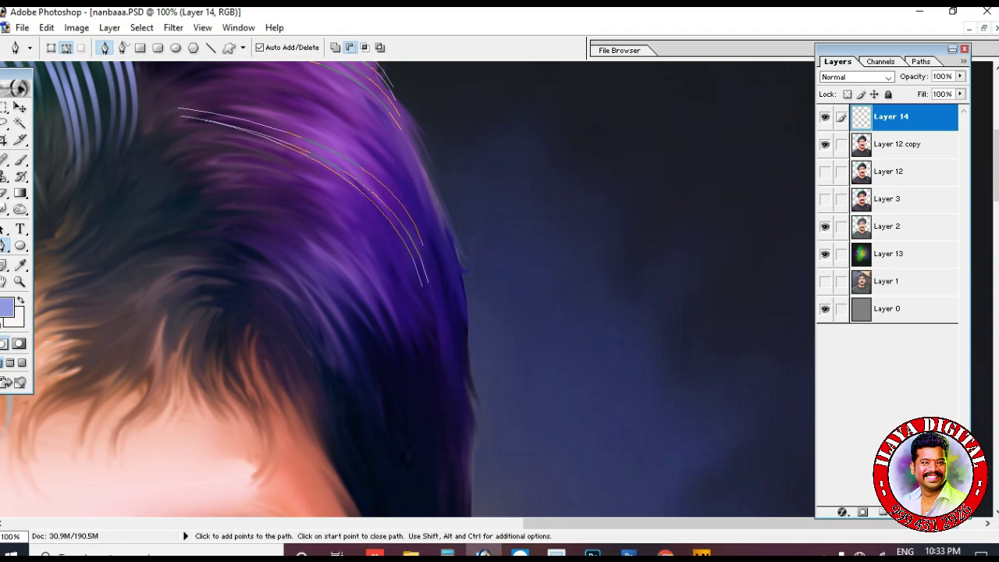
# - Set the foreground color to a light purple sampled from the hair and stroke the purple hair's strand paths with it
pyautogui.click(6, 307)
pyautogui.click(312, 136)
pyautogui.click(741, 311)
pyautogui.press('Return')
pyautogui.rightClick(485, 127)
pyautogui.click(537, 230)
pyautogui.press('Return')
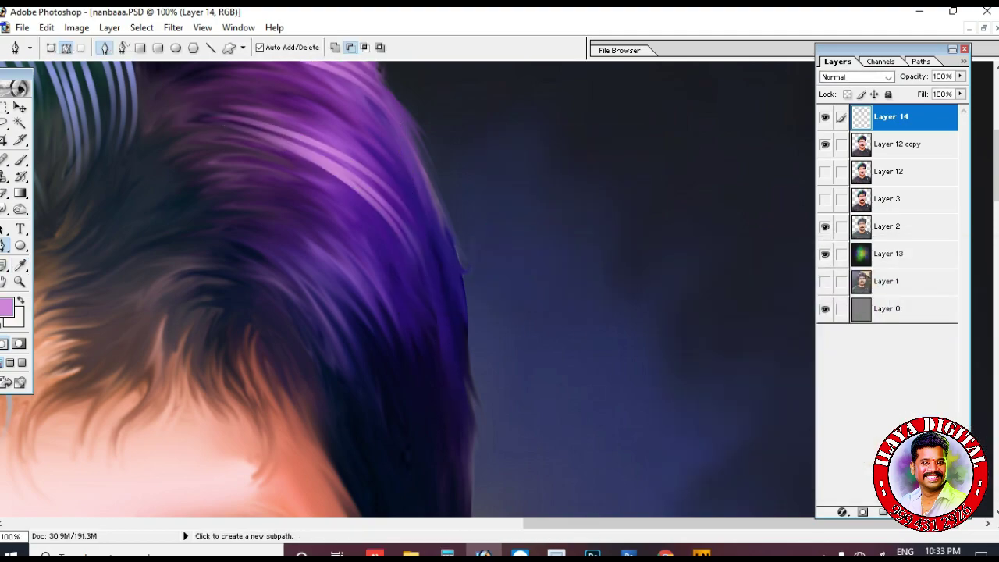
# - Draw more strand paths beside the stroked purple strands, undoing the misplaced ones
pyautogui.scroll(1, 312, 273)
pyautogui.click(205, 168)
pyautogui.moveTo(427, 301); pyautogui.dragTo(450, 426)
pyautogui.hotkey('ctrl', 'alt', 'z')
pyautogui.keyDown('ctrl'); pyautogui.click(450, 426); pyautogui.keyUp('ctrl')
pyautogui.click(189, 152)
pyautogui.moveTo(430, 264); pyautogui.dragTo(472, 408)
pyautogui.hotkey('ctrl', 'z')
# - Draw long parallel strand paths across the lower purple hair, curving down toward the dark side hair
pyautogui.scroll(-1, 184, 146)
pyautogui.click(213, 197)
pyautogui.moveTo(417, 358); pyautogui.dragTo(458, 498)
pyautogui.click(197, 192)
pyautogui.keyDown('ctrl'); pyautogui.click(458, 497); pyautogui.keyUp('ctrl')
pyautogui.click(198, 183)
pyautogui.moveTo(419, 324); pyautogui.dragTo(456, 440)
pyautogui.moveTo(190, 175); pyautogui.dragTo(199, 173)
pyautogui.moveTo(426, 307); pyautogui.dragTo(448, 411)
pyautogui.press('F2')
pyautogui.moveTo(429, 203); pyautogui.dragTo(458, 325)
# - Stroke the new strand paths in the lower purple hair with light purple and clear the path display
pyautogui.rightClick(415, 200)
pyautogui.click(468, 302)
pyautogui.press('Return')
pyautogui.press('Return')
# - Draw strand paths curving from the lower purple hair down through the dark side hair toward the temple
pyautogui.scroll(-4, 244, 148)
pyautogui.scroll(1, 244, 148)
pyautogui.click(243, 147)
pyautogui.moveTo(358, 306); pyautogui.dragTo(368, 432)
pyautogui.press('F2')
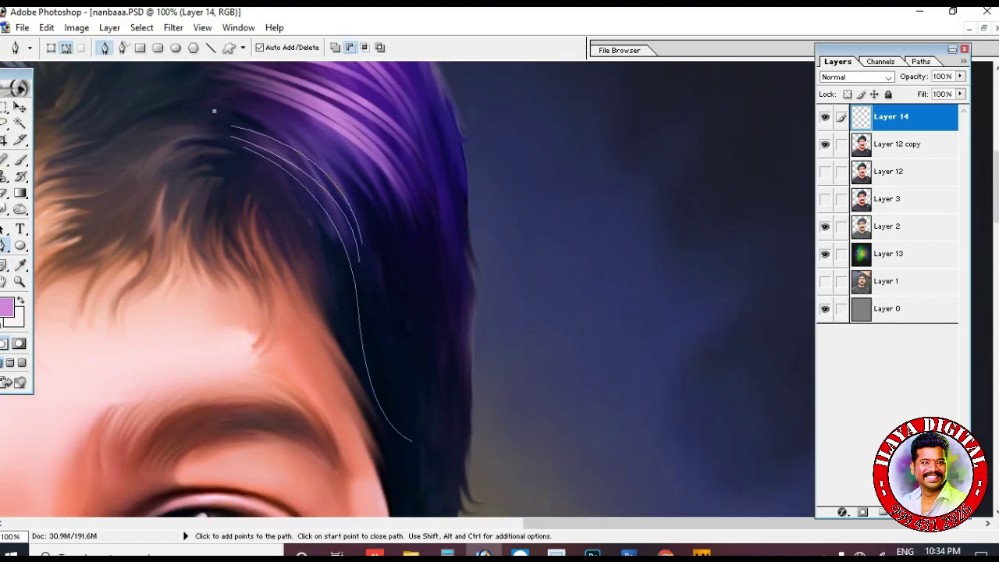
pyautogui.scroll(-3, 367, 186)
pyautogui.click(367, 185)
pyautogui.moveTo(407, 340); pyautogui.dragTo(444, 370)
pyautogui.press('Escape')
# - Draw parallel strand paths along the outer edge of the side hair and down beside the temple
pyautogui.click(385, 92)
pyautogui.moveTo(450, 275); pyautogui.dragTo(453, 354)
pyautogui.click(396, 89)
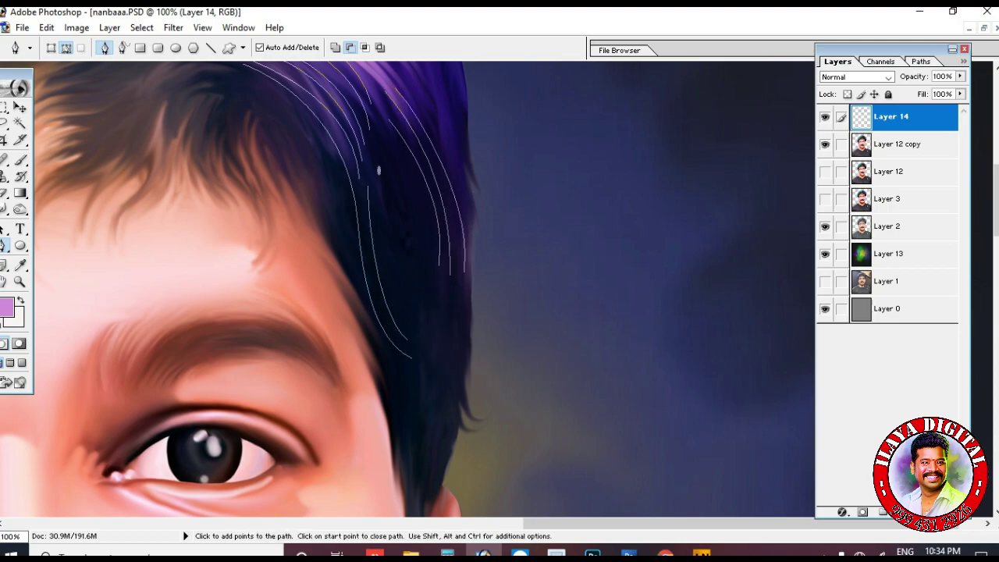
pyautogui.moveTo(337, 217); pyautogui.dragTo(341, 322)
pyautogui.press('Escape')
pyautogui.click(344, 228)
pyautogui.moveTo(382, 354); pyautogui.dragTo(425, 396)
pyautogui.press('Escape')
# - Draw short curved strand paths down the front fringe, above the eyebrow beneath the purple hair
pyautogui.click(252, 102)
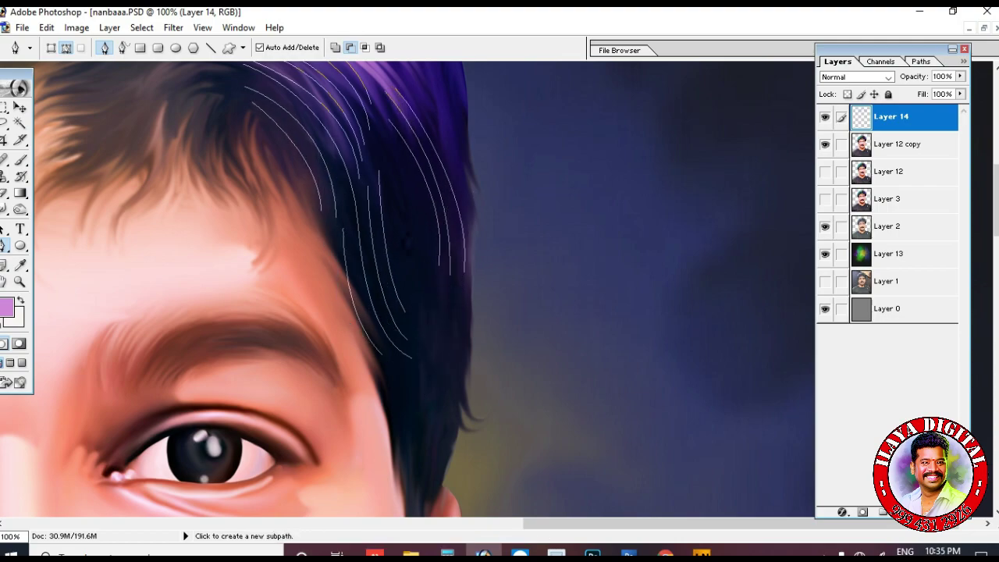
pyautogui.click(258, 118)
pyautogui.moveTo(264, 196); pyautogui.dragTo(283, 239)
pyautogui.click(268, 270)
pyautogui.keyDown('ctrl'); pyautogui.click(267, 234); pyautogui.keyUp('ctrl')
pyautogui.click(226, 89)
pyautogui.moveTo(209, 201); pyautogui.dragTo(249, 246)
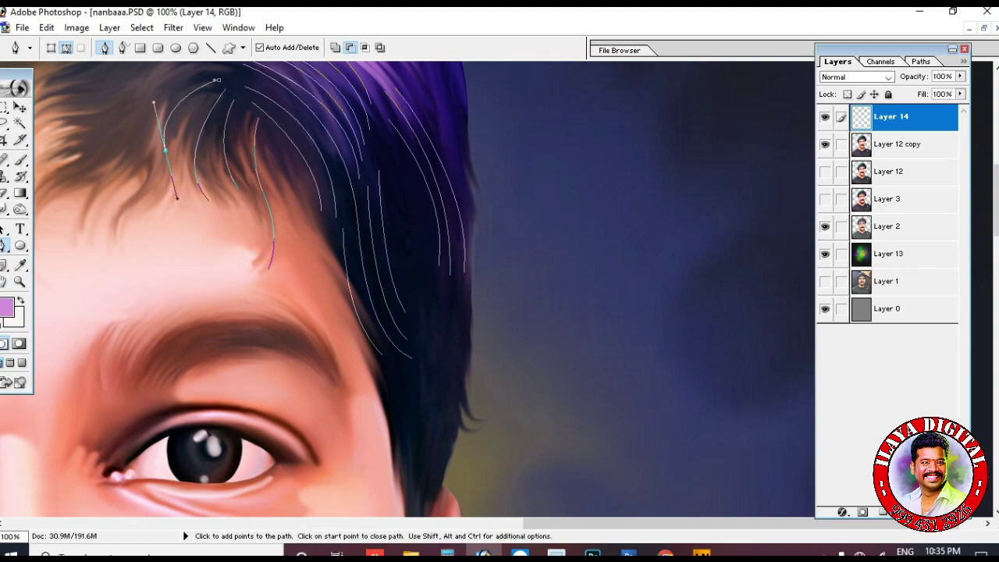
# - Add short strand paths at the middle of the forehead hairline and stroke all the drawn paths in light purple
pyautogui.click(156, 117)
pyautogui.moveTo(93, 187); pyautogui.dragTo(298, 330)
pyautogui.click(235, 278)
pyautogui.rightClick(357, 213)
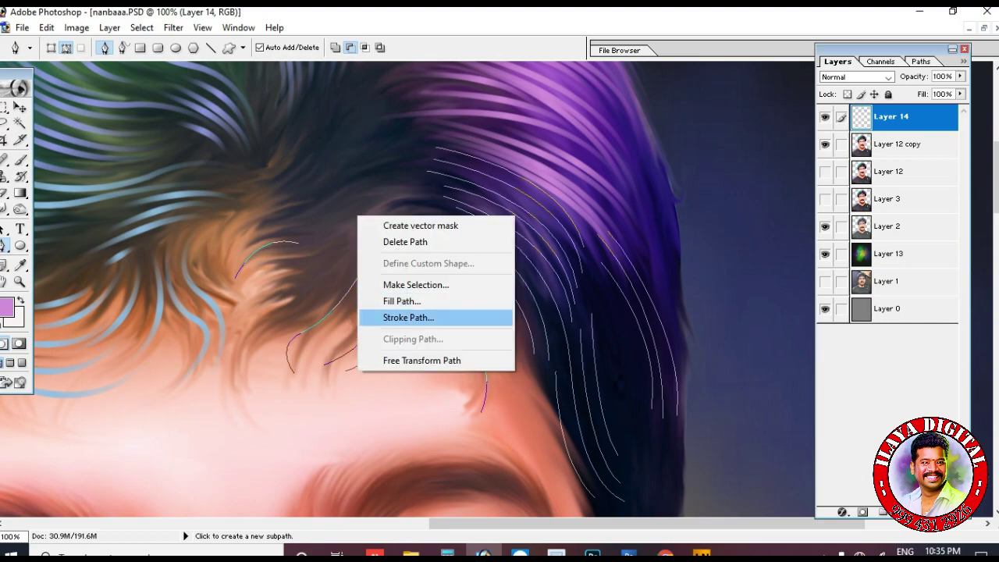
pyautogui.click(425, 317)
# - Draw short curved strand paths over the orange-brown hair at the center of the forehead hairline
pyautogui.moveTo(302, 268); pyautogui.dragTo(335, 266)
pyautogui.moveTo(360, 232); pyautogui.dragTo(370, 219)
pyautogui.press('Escape')
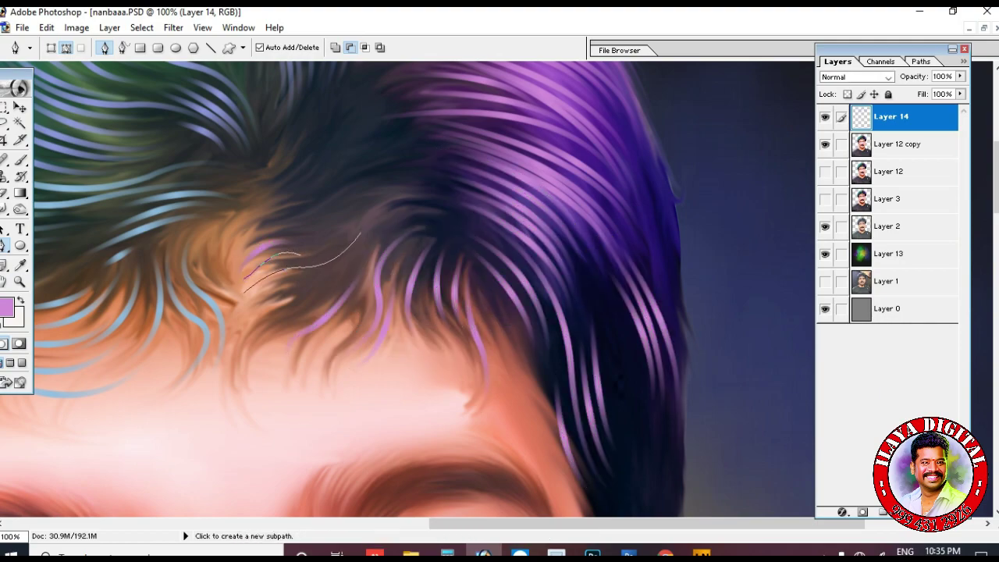
pyautogui.moveTo(294, 320); pyautogui.dragTo(331, 300)
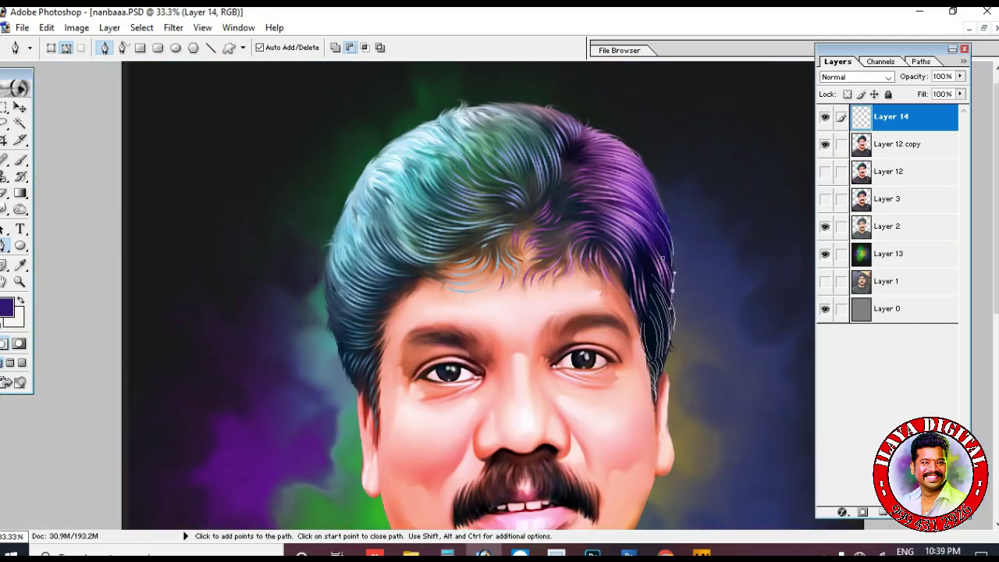
# - Stroke the strand paths along the outer purple edge and sideburn with the dark purple foreground color
pyautogui.hotkey('ctrl', '+')
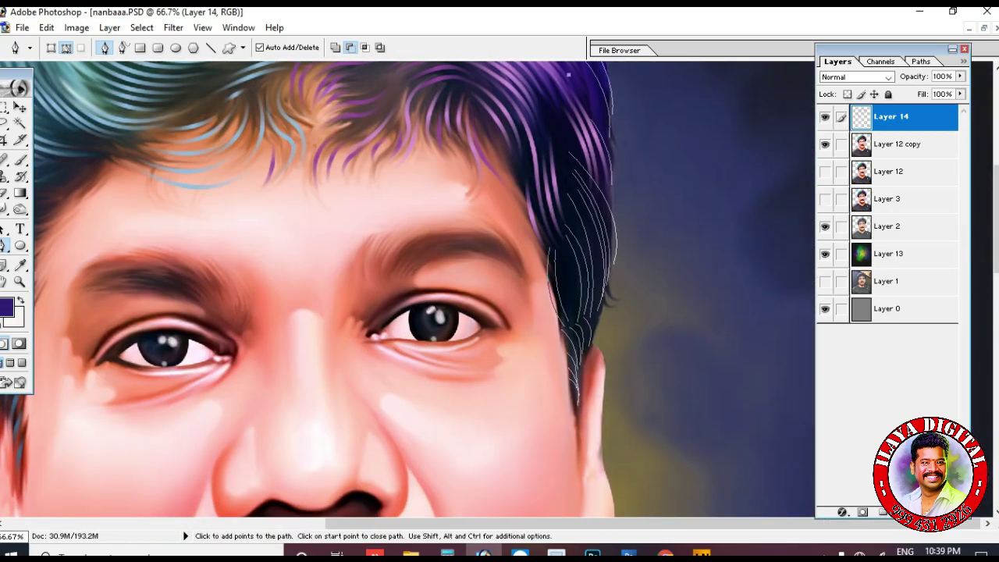
pyautogui.scroll(5, 405, 289)
pyautogui.scroll(2, 405, 289)
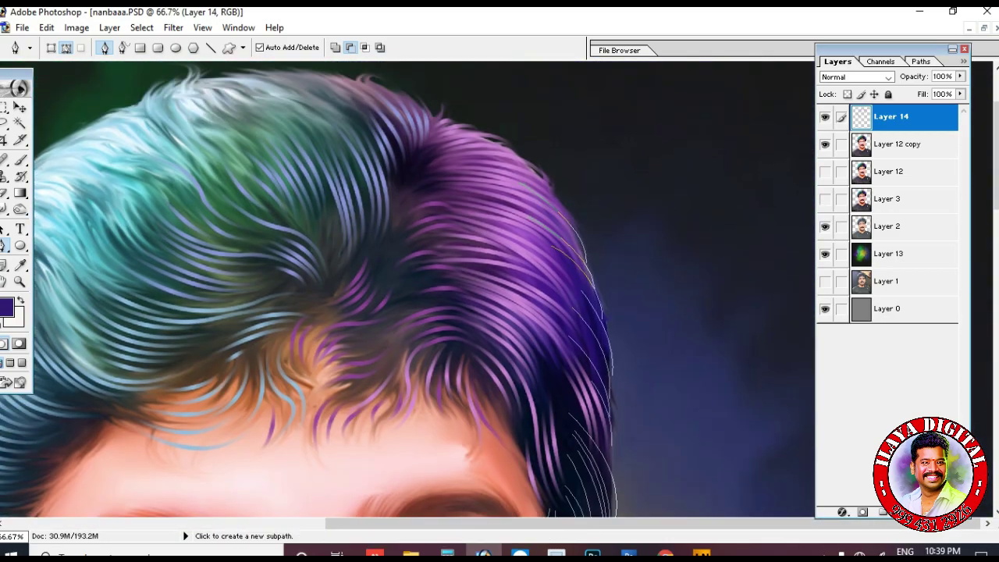
pyautogui.scroll(-3, 406, 289)
pyautogui.hotkey('ctrl', '-')
pyautogui.rightClick(595, 212)
pyautogui.click(645, 314)
pyautogui.press('Return')
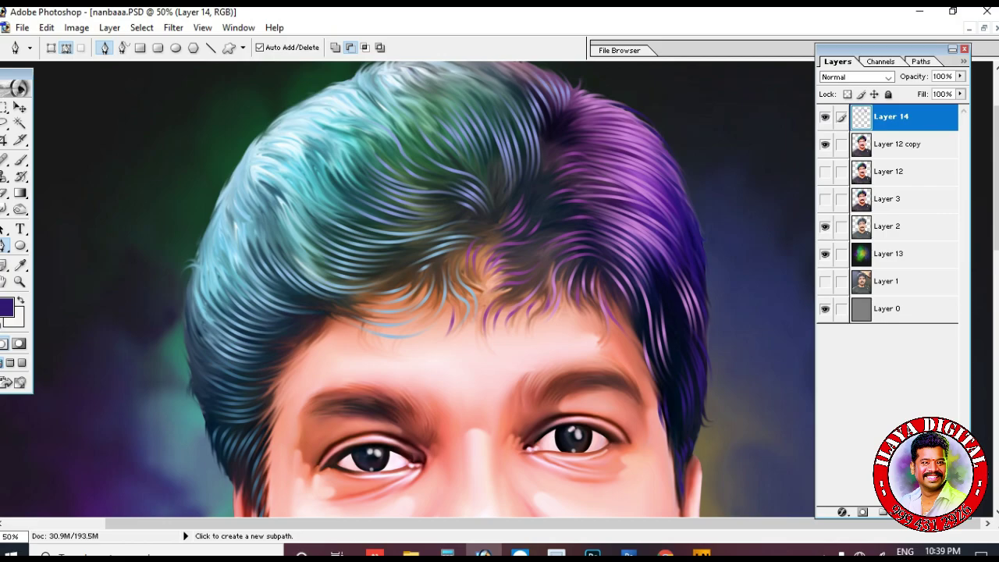
# - Lower the opacity of Layer 14 with the hair strands to 76%
pyautogui.scroll(1, 406, 288)
pyautogui.scroll(-5, 406, 288)
pyautogui.hotkey('ctrl', '-')
pyautogui.scroll(-2, 405, 289)
pyautogui.moveTo(959, 77); pyautogui.dragTo(940, 76)
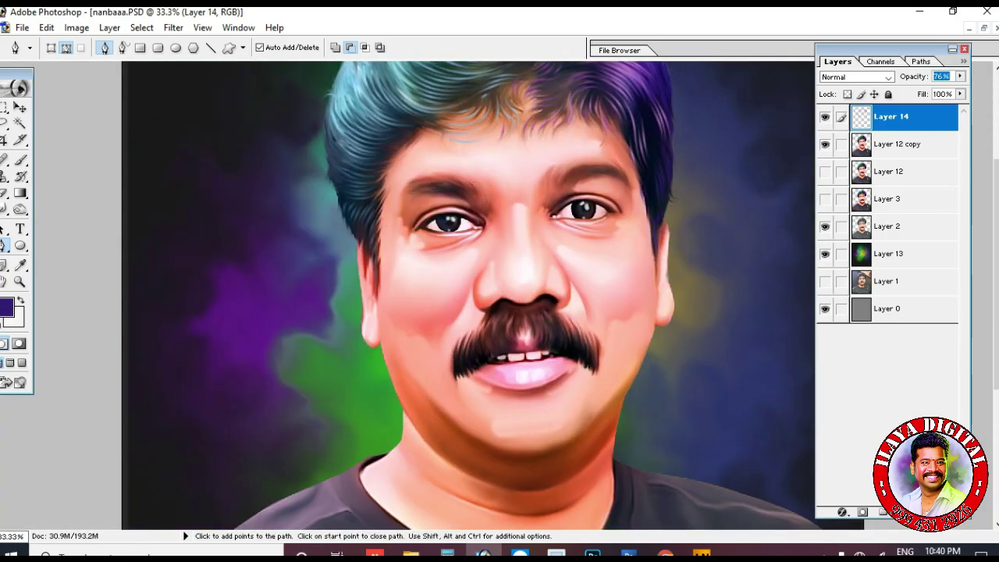
# - Select Layer 12 copy and apply the Hue/Saturation adjustment to it
pyautogui.click(901, 144)
pyautogui.press('v')
pyautogui.hotkey('ctrl', 'u')
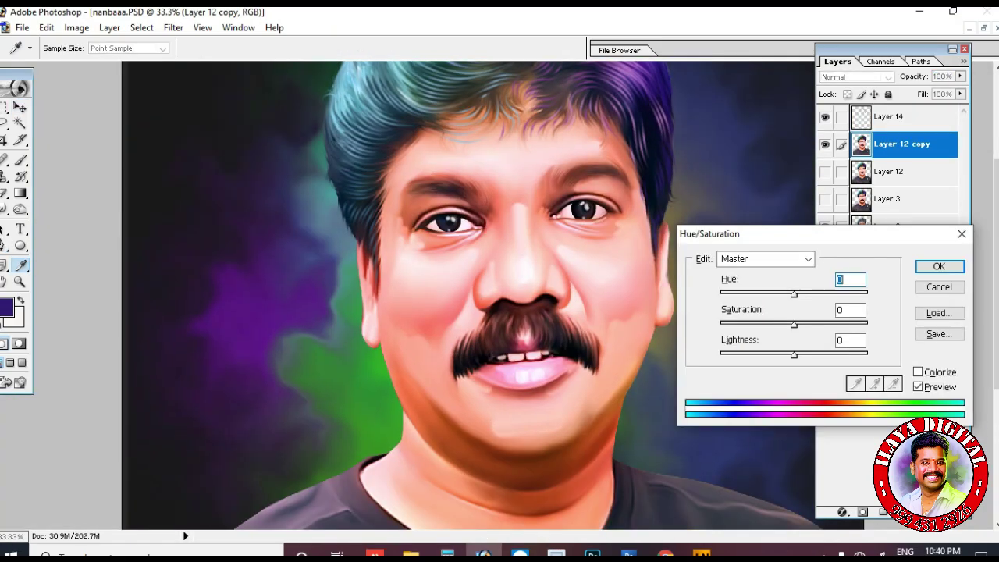
pyautogui.press('Return')
# - Examine the whole portrait and the blended hair strands at several magnifications
pyautogui.hotkey('ctrl', '0')
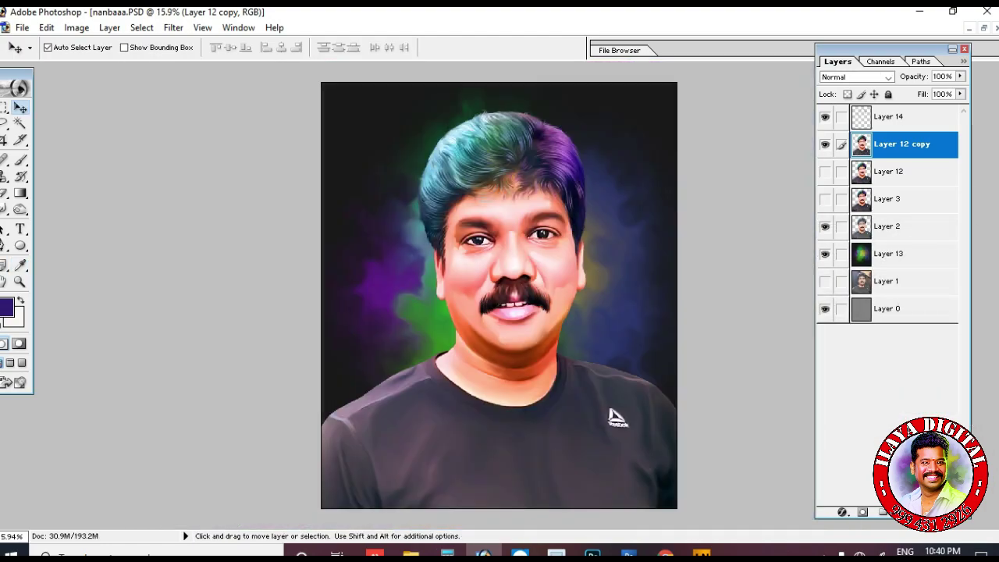
pyautogui.hotkey('ctrl', '+')
pyautogui.hotkey('ctrl', '+')
pyautogui.hotkey('ctrl', '+')
pyautogui.hotkey('ctrl', '+')
pyautogui.moveTo(515, 218); pyautogui.dragTo(468, 351)
pyautogui.hotkey('ctrl', '-')
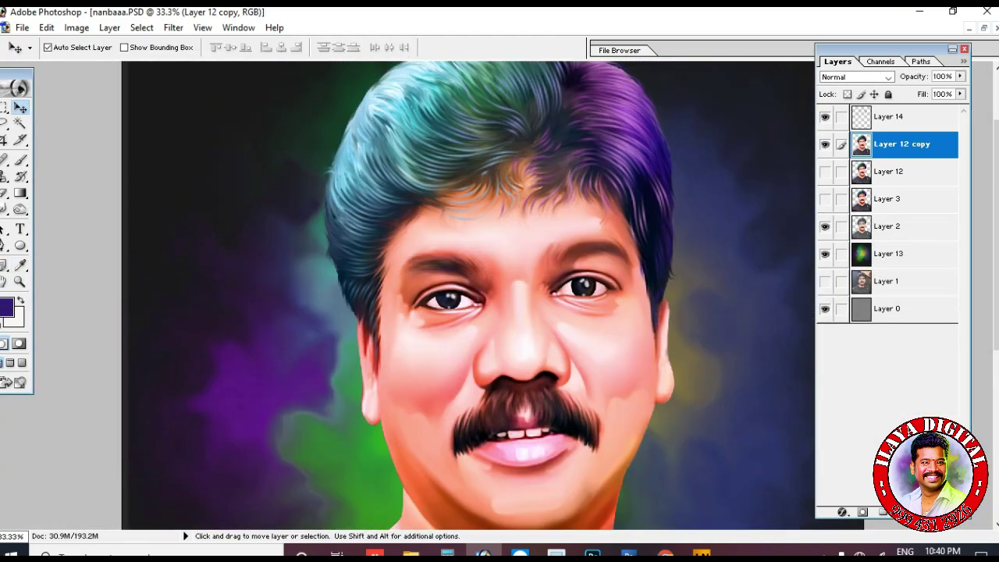
pyautogui.hotkey('ctrl', '+')
pyautogui.hotkey('ctrl', '-')
pyautogui.hotkey('ctrl', '-')
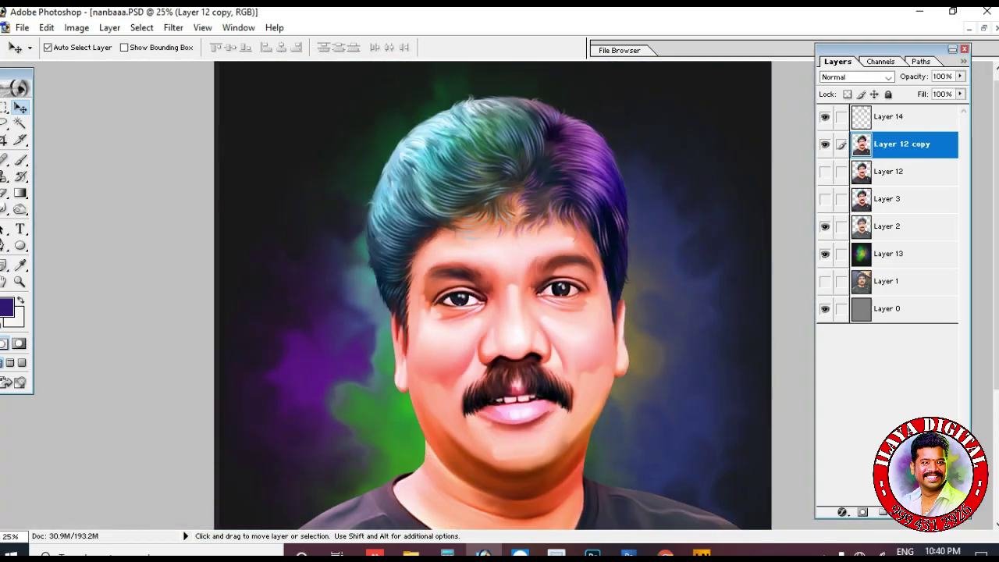